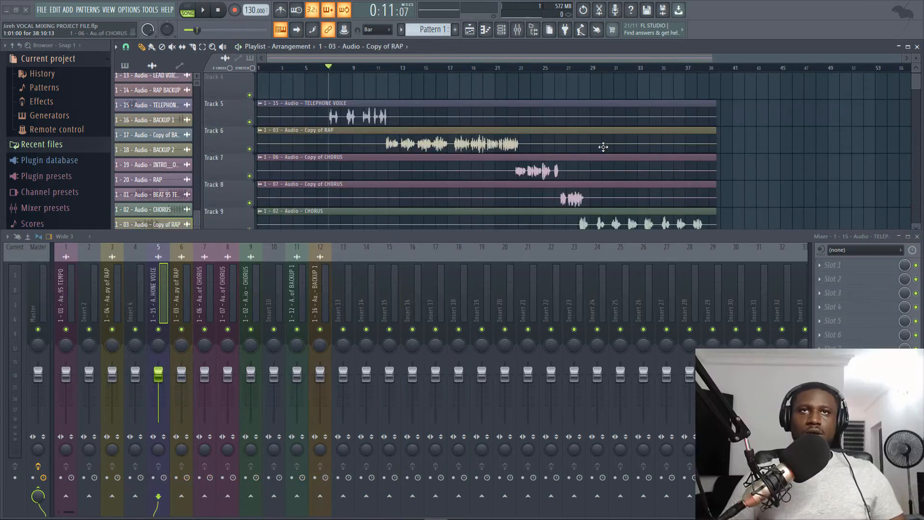
# Look over the beat and vocal clips across the playlist tracks and glance at the TELEPHONE VOICE channel's settings.
pyautogui.scroll(-1, 356, 108)
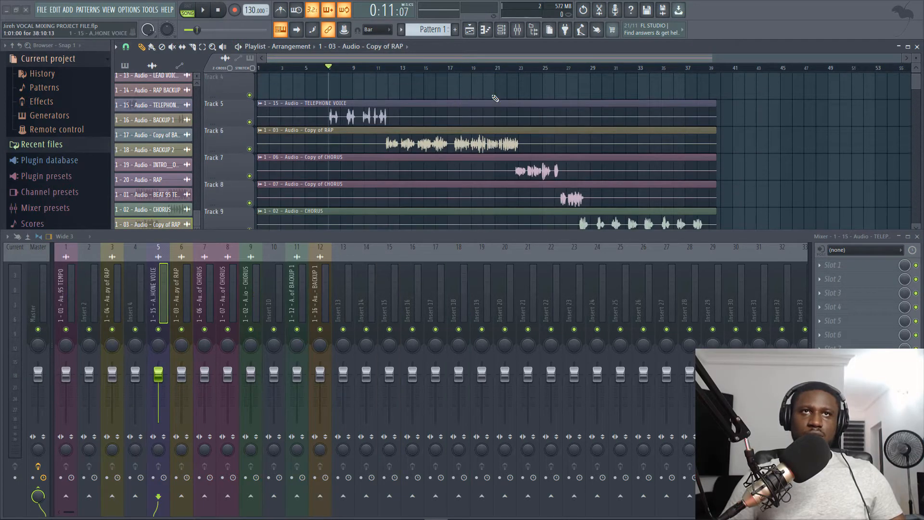
pyautogui.scroll(3, 495, 99)
pyautogui.doubleClick(352, 196)
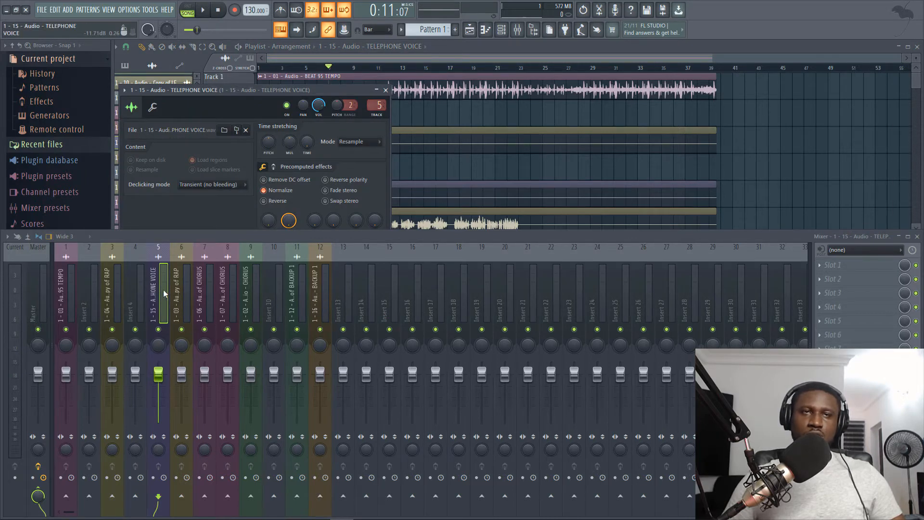
pyautogui.click(478, 208)
pyautogui.scroll(-4, 478, 208)
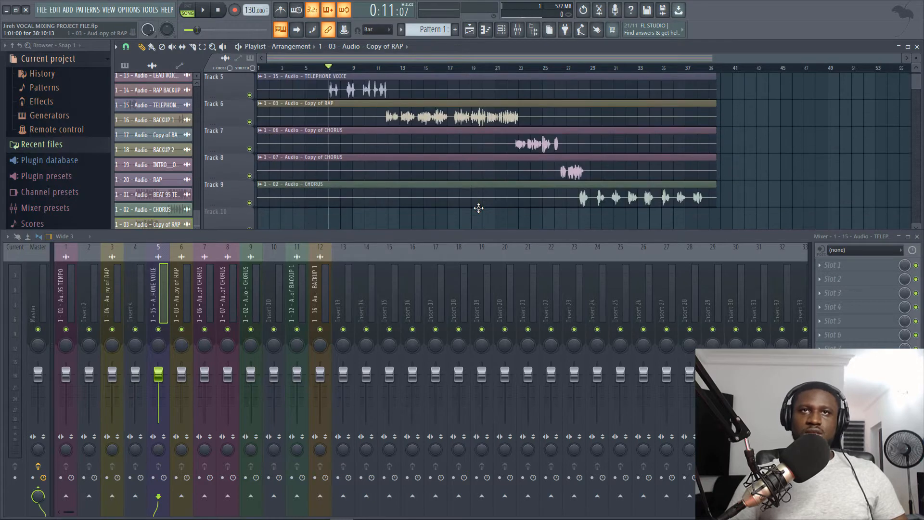
pyautogui.scroll(4, 408, 105)
pyautogui.scroll(-3, 382, 124)
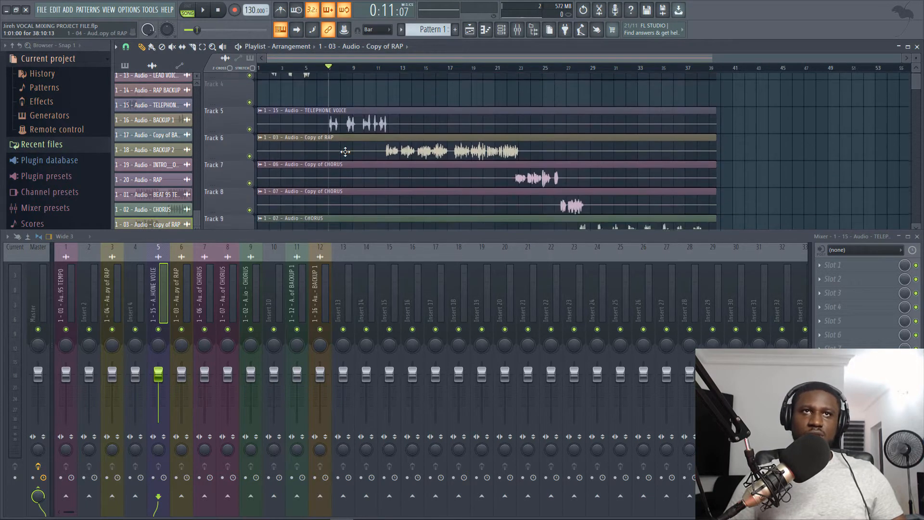
pyautogui.scroll(3, 330, 69)
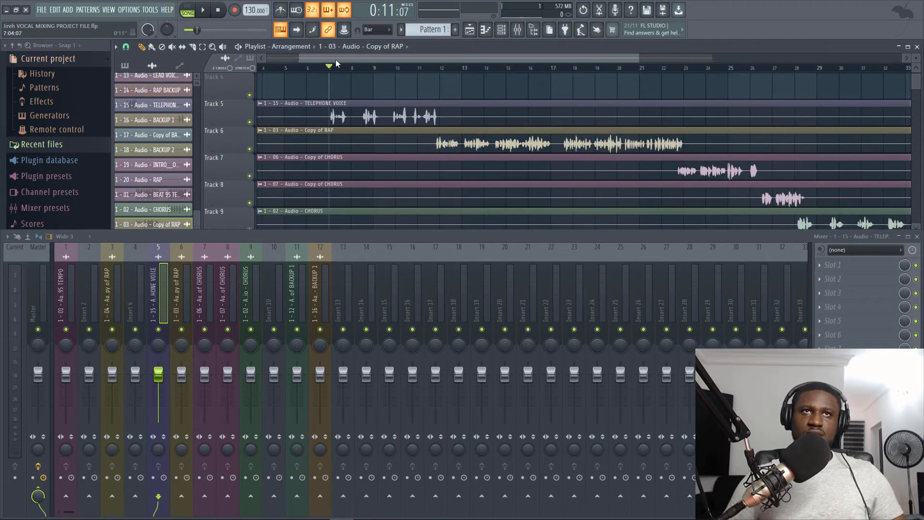
pyautogui.hscroll(-2, 339, 63)
pyautogui.scroll(1, 609, 117)
pyautogui.scroll(-3, 488, 73)
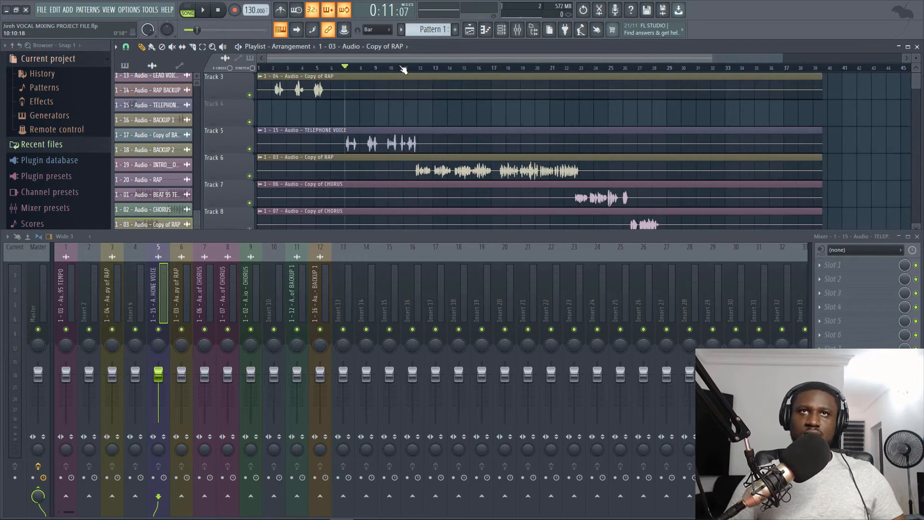
# Play the song from around bar 11 and review the vocal tracks during playback.
pyautogui.press('space')
pyautogui.scroll(-5, 380, 154)
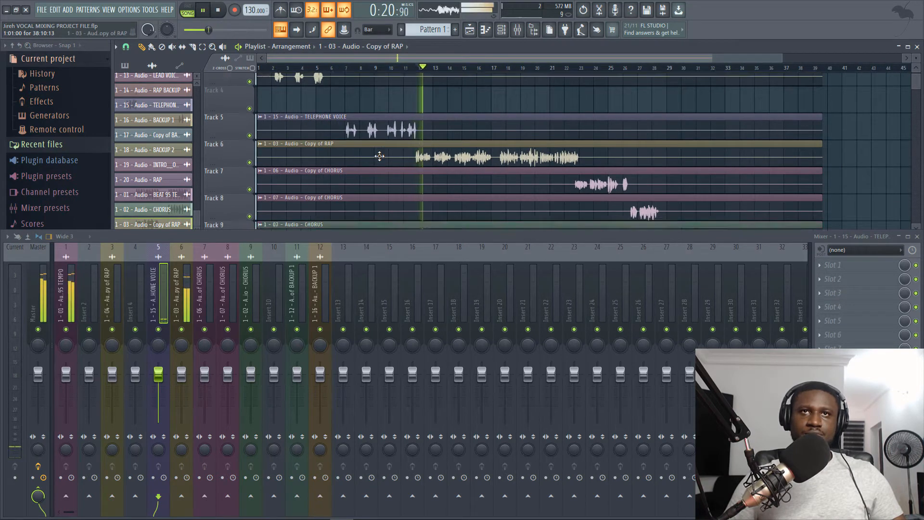
pyautogui.scroll(3, 531, 189)
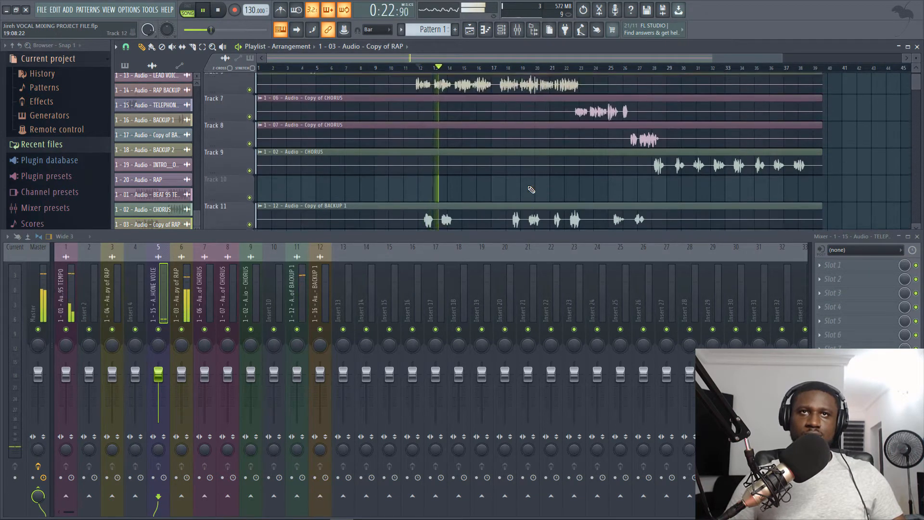
pyautogui.scroll(4, 531, 189)
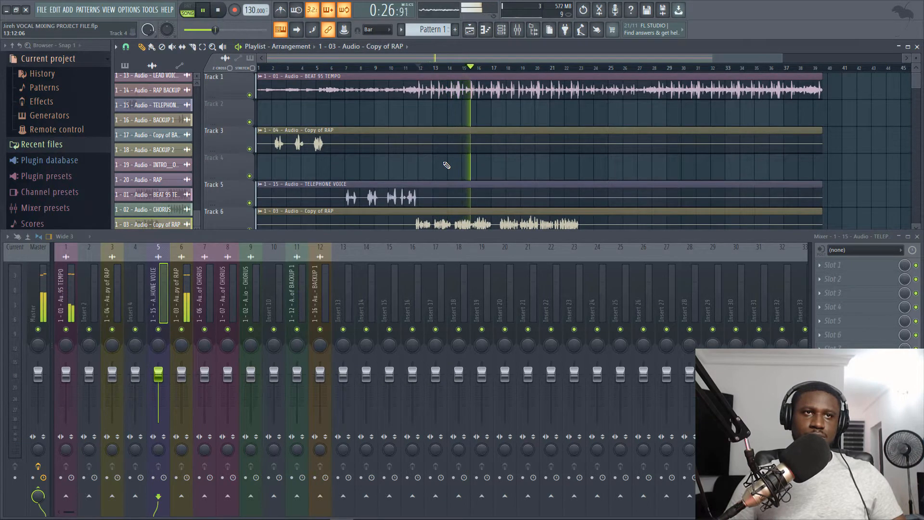
pyautogui.scroll(-2, 447, 164)
pyautogui.scroll(-2, 447, 164)
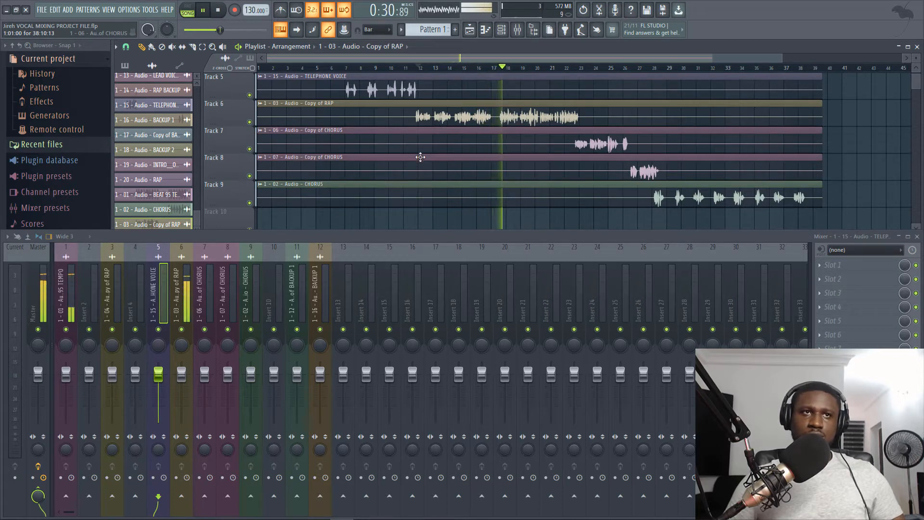
pyautogui.press('space')
# Solo the rap vocal on mixer track 6, unmute the beat, and audition both from around bar 11.
pyautogui.click(186, 322)
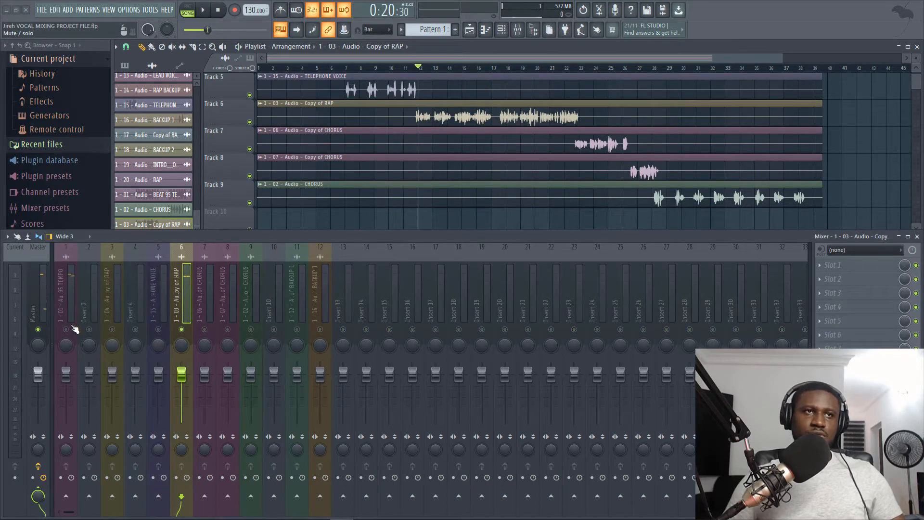
pyautogui.press('space')
pyautogui.scroll(4, 443, 102)
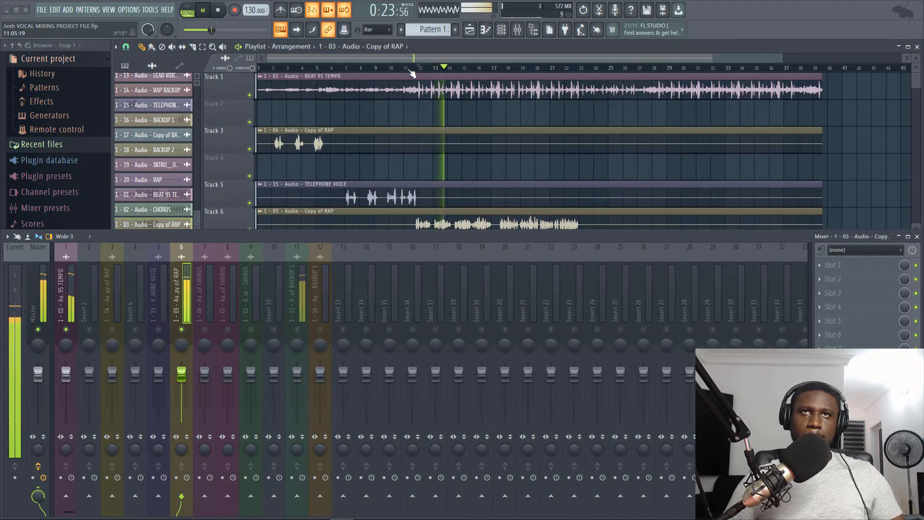
pyautogui.click(410, 69)
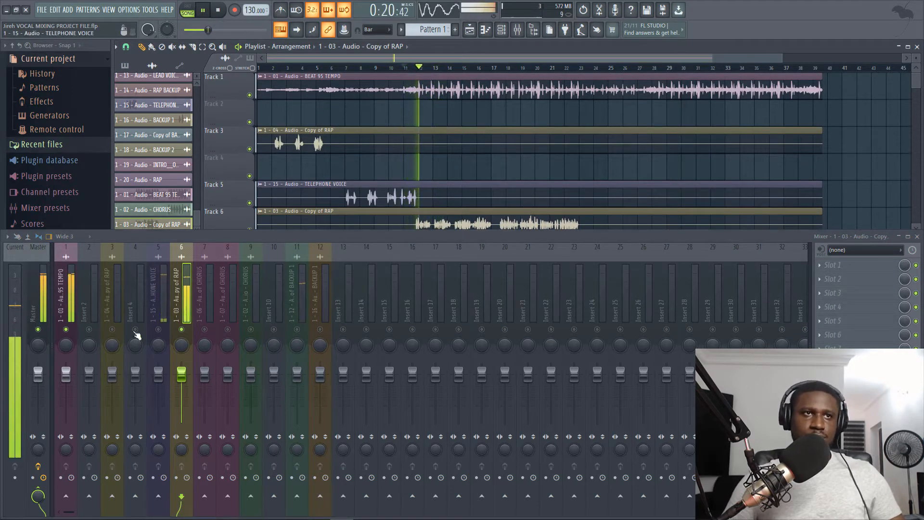
pyautogui.press('space')
# Lower the beat's mixer fader and set the rap vocal's fader to about -6.7 dB, checking the balance in playback.
pyautogui.moveTo(66, 374); pyautogui.dragTo(66, 377)
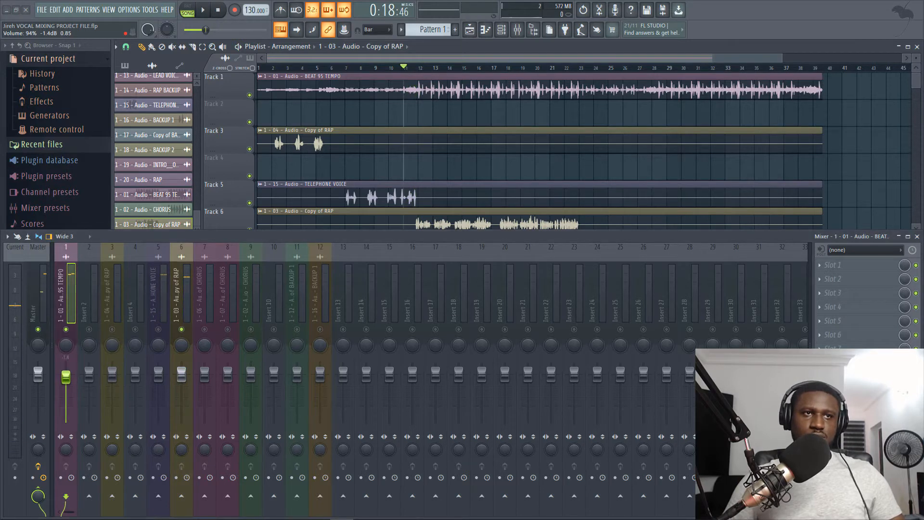
pyautogui.moveTo(183, 380)
pyautogui.mouseDown()
pyautogui.moveTo(183, 394)
pyautogui.moveTo(183, 385)
pyautogui.mouseUp()
pyautogui.press('space')
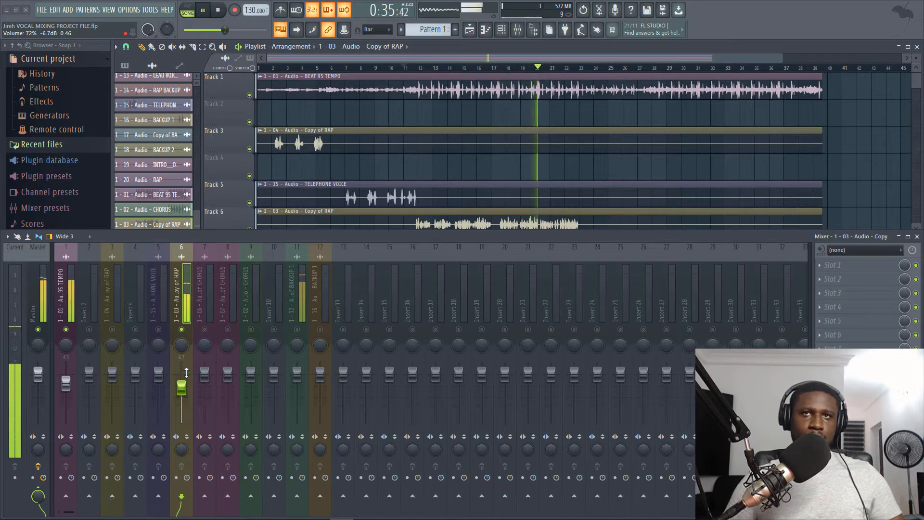
pyautogui.press('space')
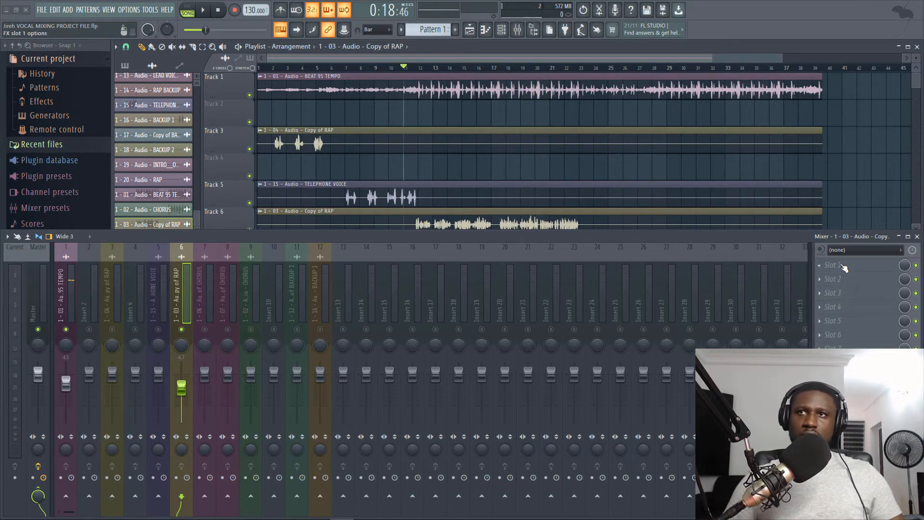
# Add Fruity Compressor to the rap vocal's first effect slot with threshold -29.1 dB, ratio 4.4:1 and attack 8.4 ms.
pyautogui.click(843, 267)
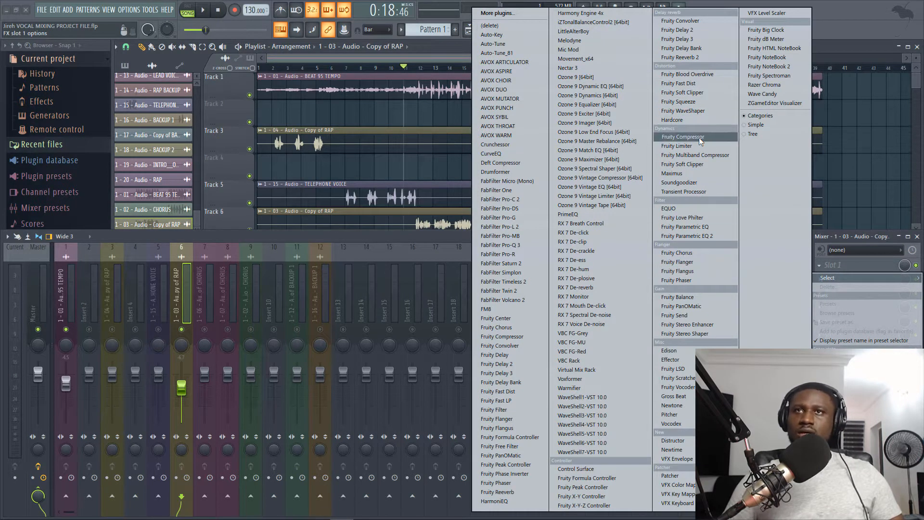
pyautogui.click(683, 136)
pyautogui.scroll(-3, 488, 182)
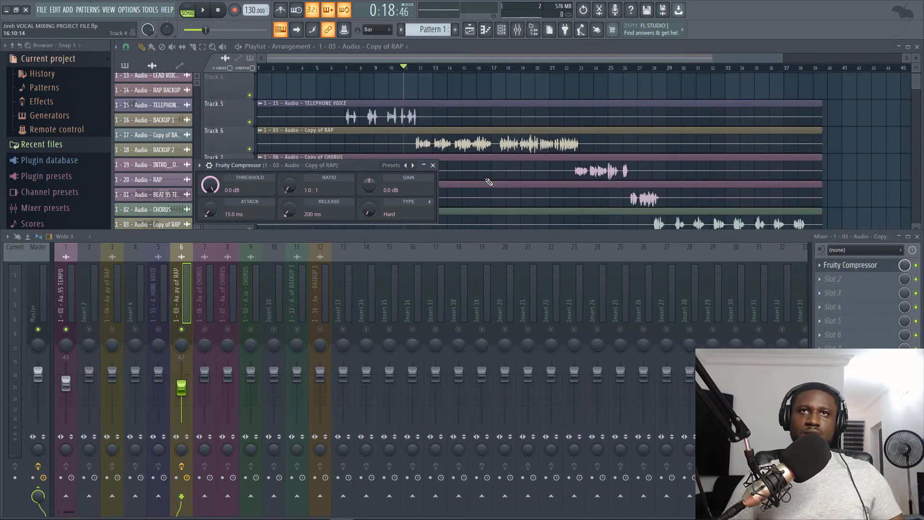
pyautogui.moveTo(322, 171); pyautogui.dragTo(512, 170)
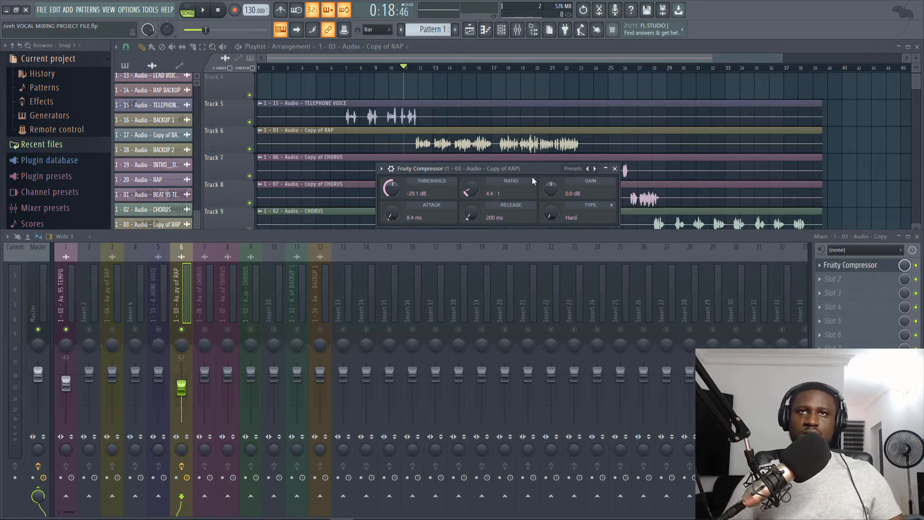
# Raise the rap compressor's threshold to about -19.1 dB while playing the verse.
pyautogui.press('space')
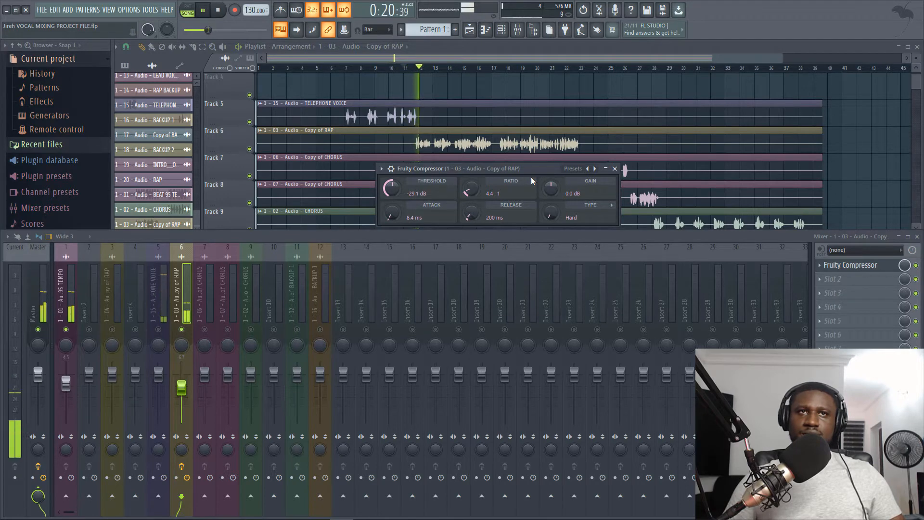
pyautogui.moveTo(391, 188); pyautogui.dragTo(390, 178)
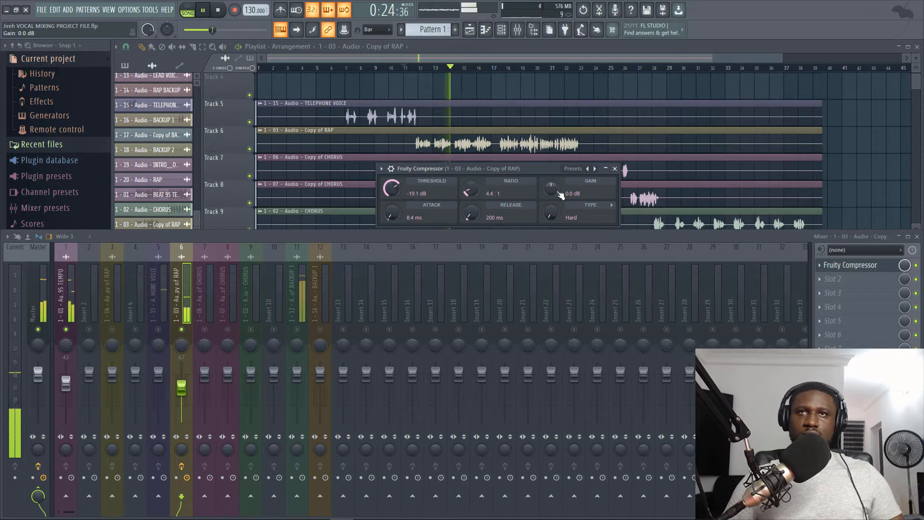
pyautogui.press('space')
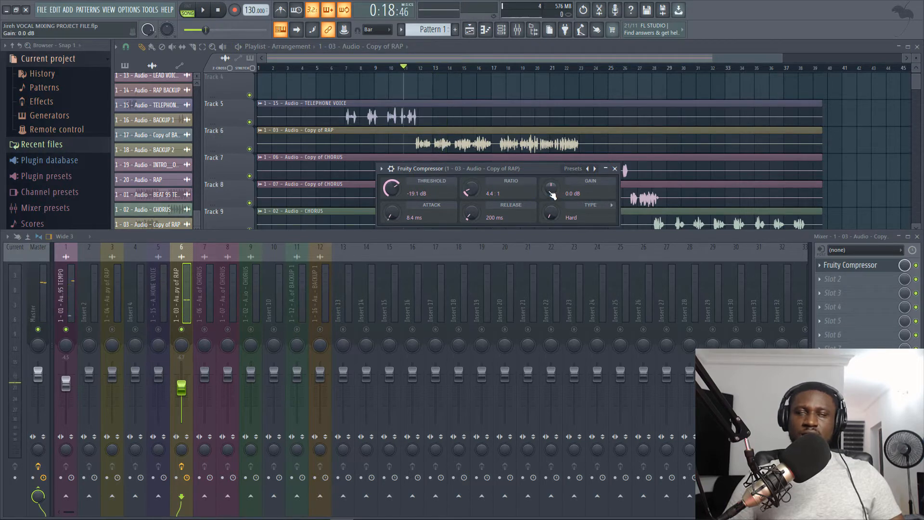
# Set the rap compressor's gain to about 5.9 dB during playback and close the compressor.
pyautogui.press('space')
pyautogui.moveTo(552, 195); pyautogui.dragTo(552, 186)
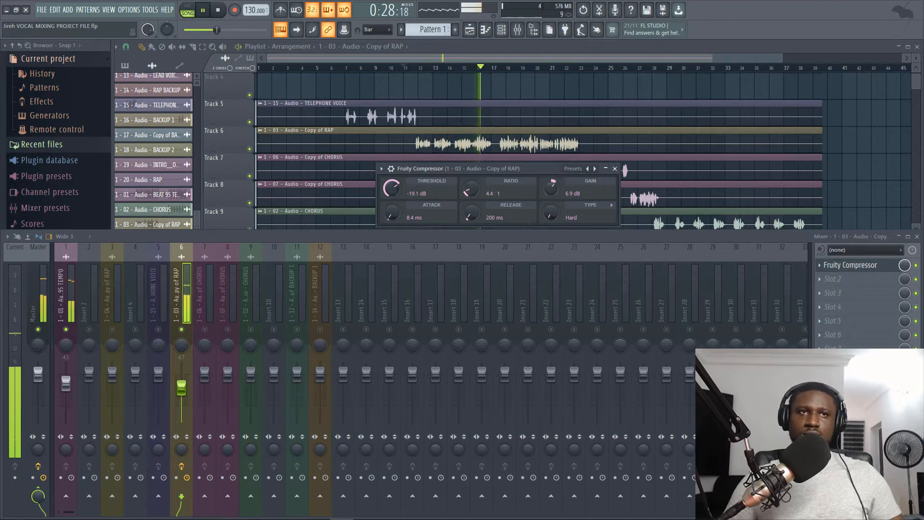
pyautogui.moveTo(551, 188); pyautogui.dragTo(551, 190)
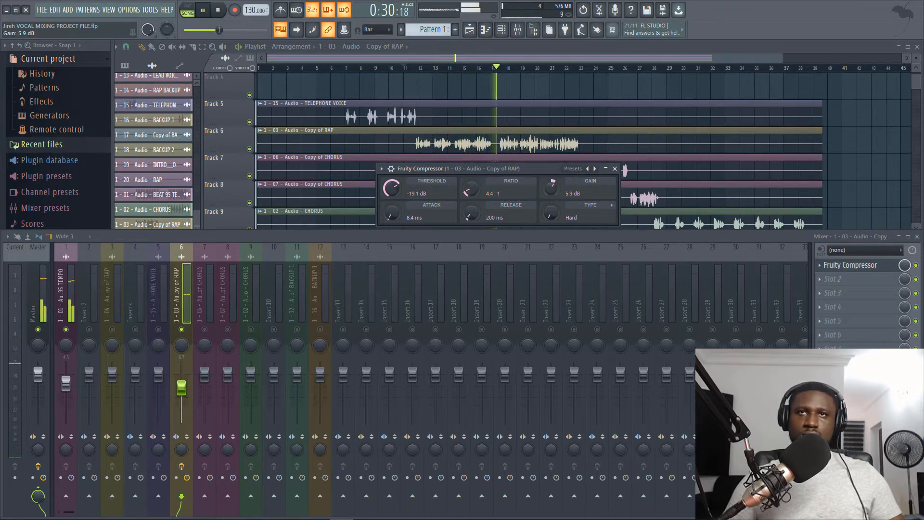
pyautogui.click(615, 168)
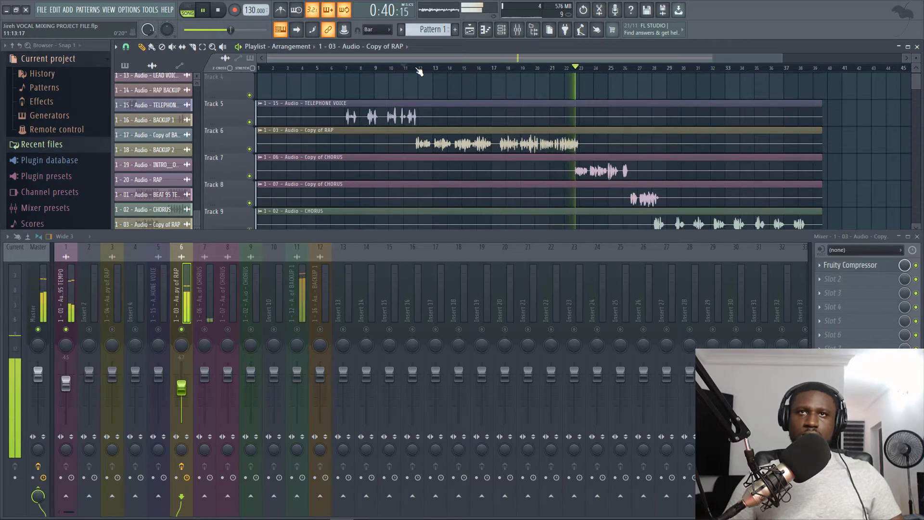
pyautogui.press('space')
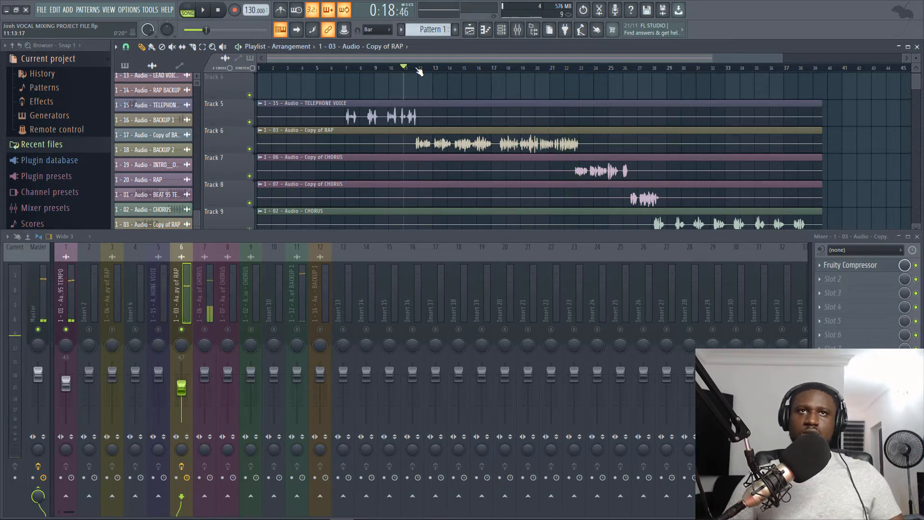
# Add Fruity Parametric EQ 2 to the rap vocal's second effect slot and move its window so the whole graph shows.
pyautogui.click(839, 284)
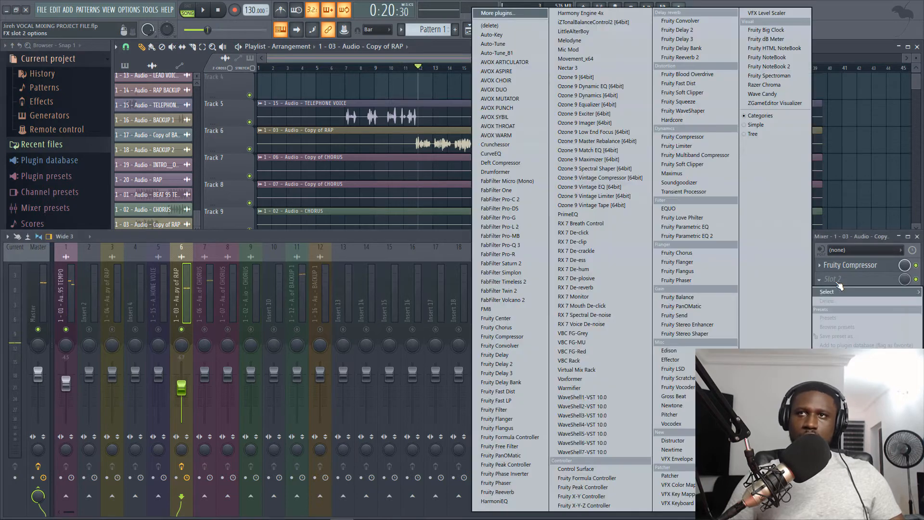
pyautogui.click(671, 235)
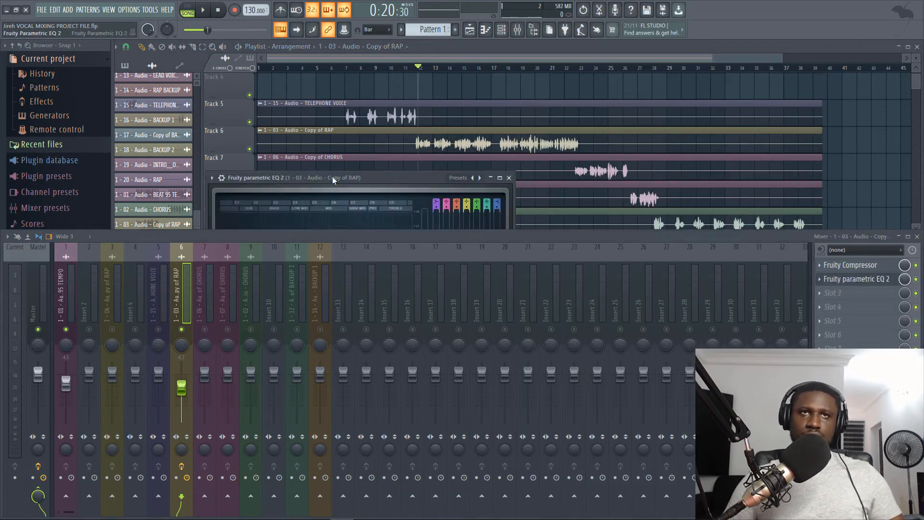
pyautogui.moveTo(332, 177); pyautogui.dragTo(518, 68)
# Cut the rap vocal's lows by lowering EQ band 1 to -18 dB at about 118 Hz, checking it in playback.
pyautogui.press('space')
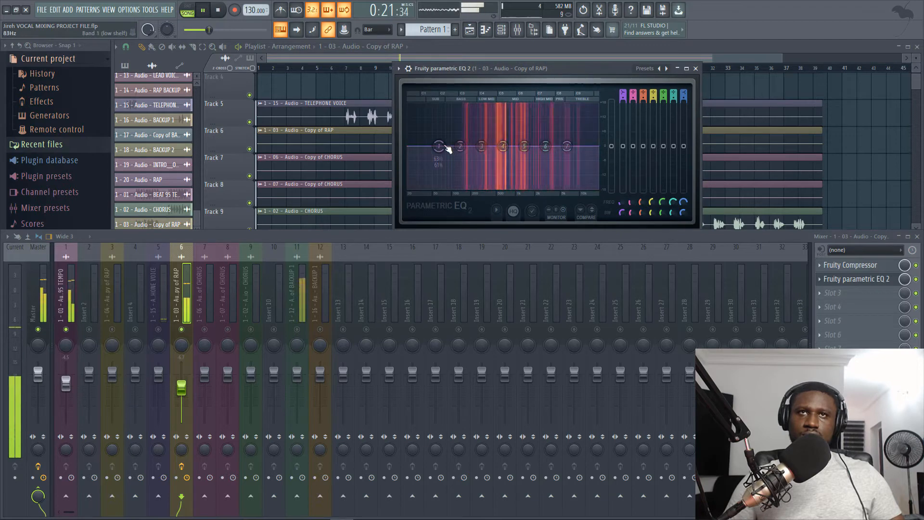
pyautogui.moveTo(445, 147); pyautogui.dragTo(454, 187)
pyautogui.press('space')
pyautogui.press('space')
pyautogui.press('space')
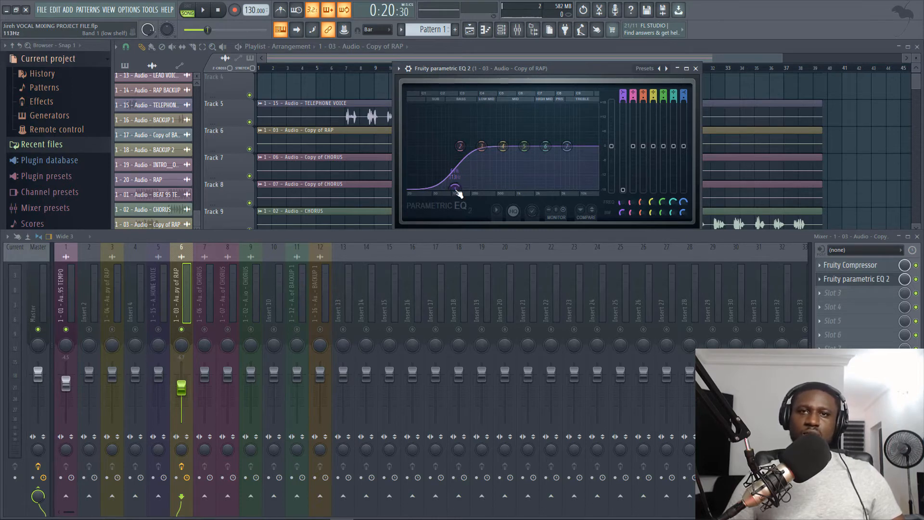
pyautogui.press('space')
pyautogui.moveTo(457, 190); pyautogui.dragTo(454, 188)
pyautogui.press('space')
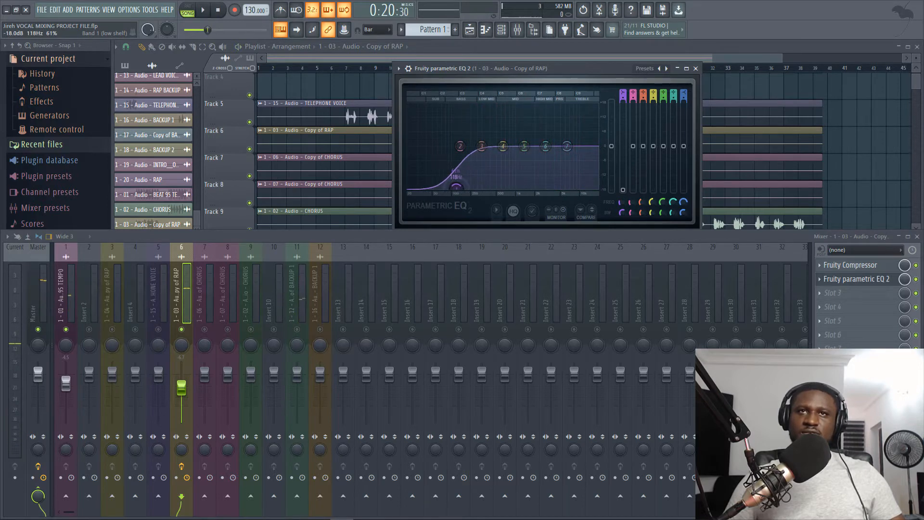
# Boost EQ band 5 to about 14.7 dB near 1.3 kHz and narrow its bandwidth while auditioning the rap vocal.
pyautogui.press('space')
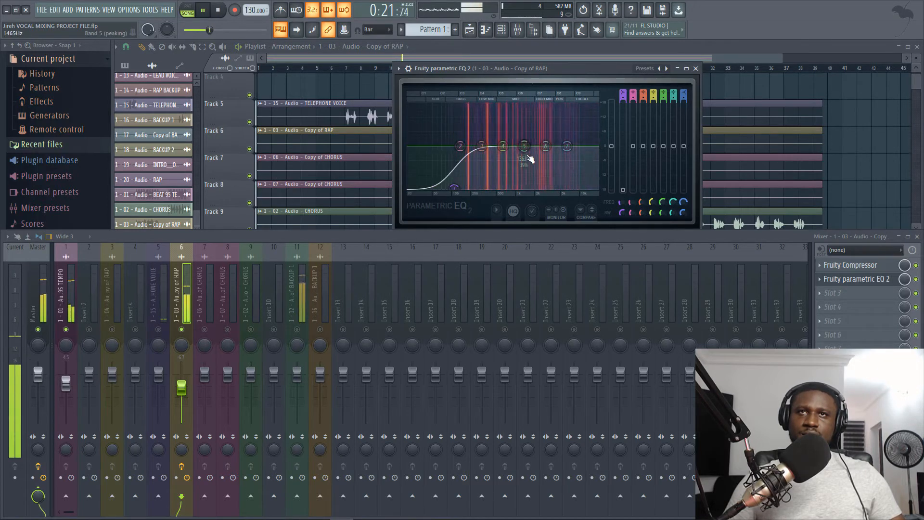
pyautogui.press('space')
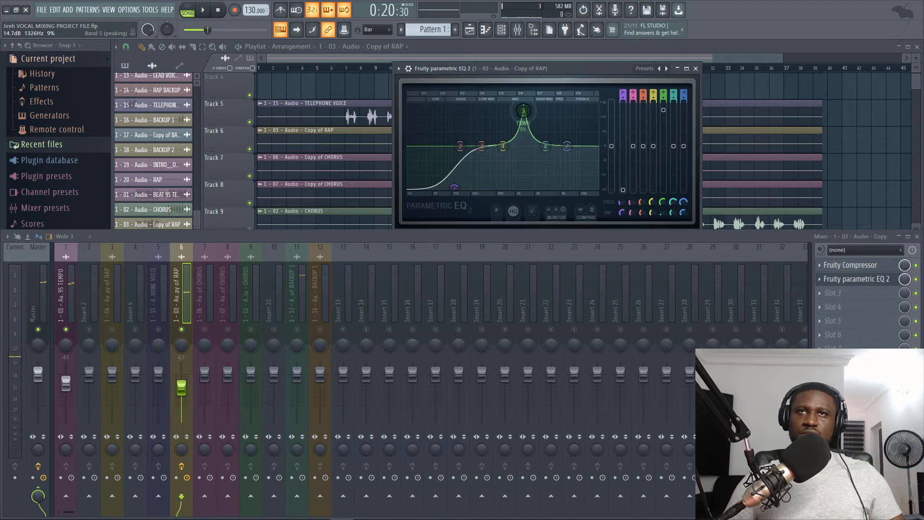
pyautogui.press('space')
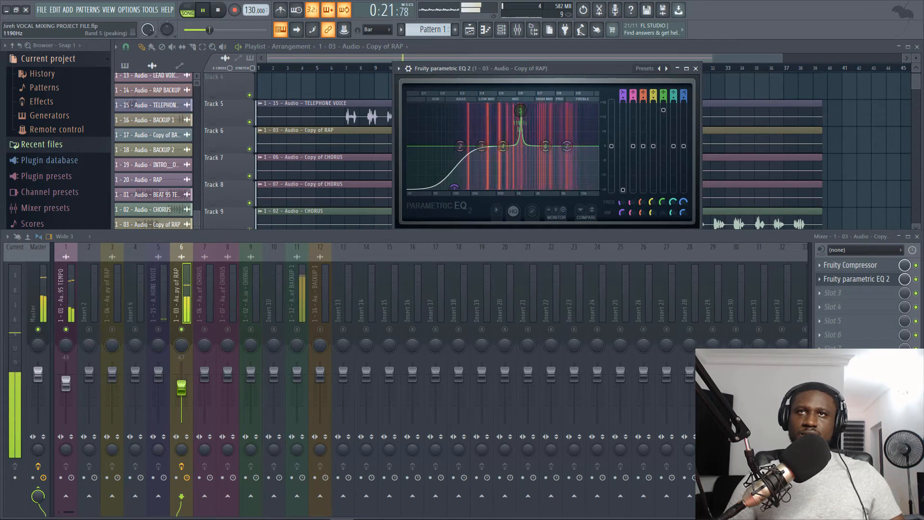
pyautogui.press('space')
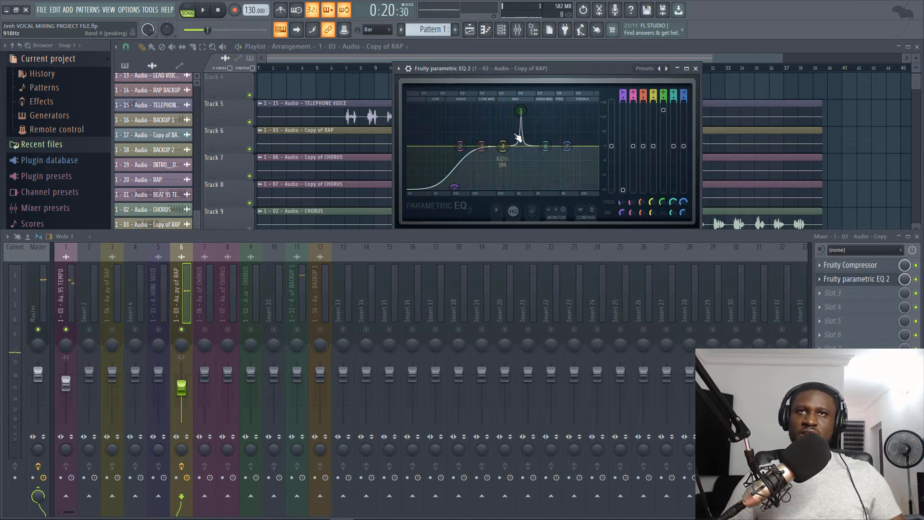
# Turn the band 5 boost into a narrow cut, sweep band 6 as a narrow boost around 2 kHz, and lower it to a matching cut.
pyautogui.press('space')
pyautogui.moveTo(522, 111); pyautogui.dragTo(543, 118)
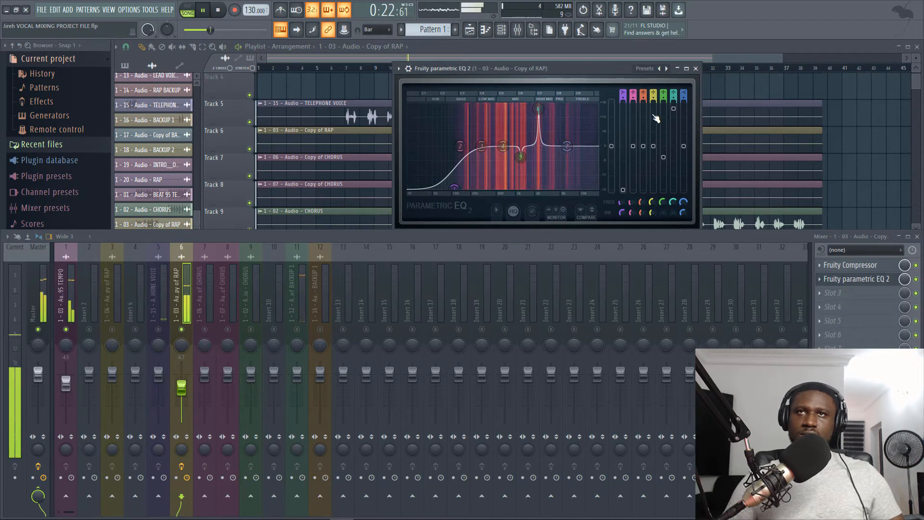
pyautogui.moveTo(673, 110); pyautogui.dragTo(674, 159)
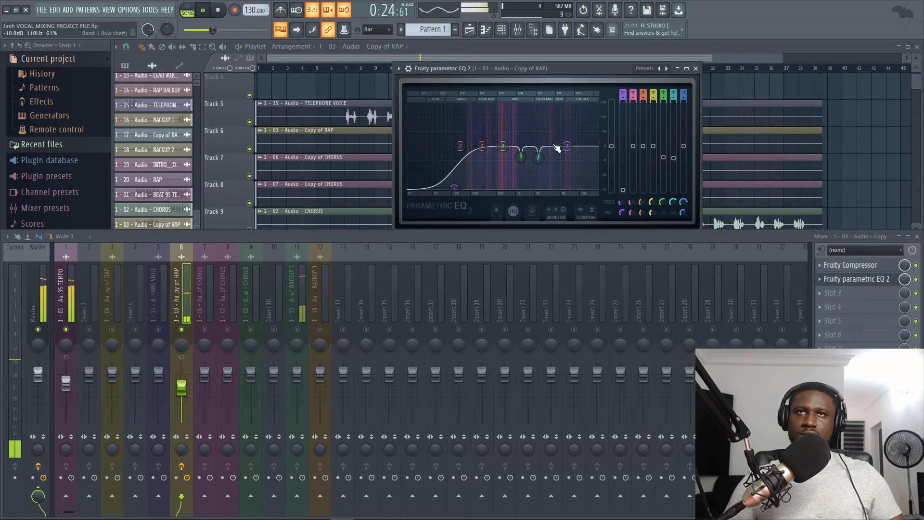
pyautogui.press('space')
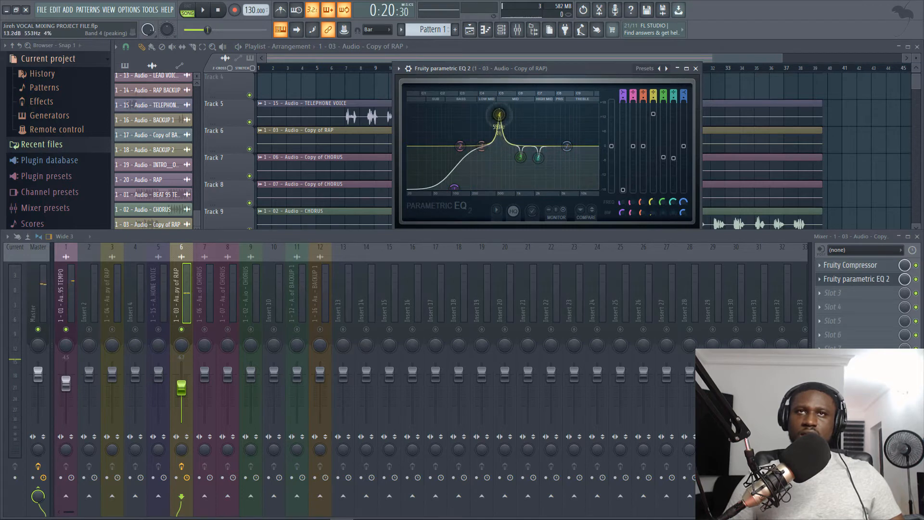
# Sweep EQ band 4 as a narrow 18 dB boost to about 483 Hz during playback, and lower it to a small cut.
pyautogui.press('space')
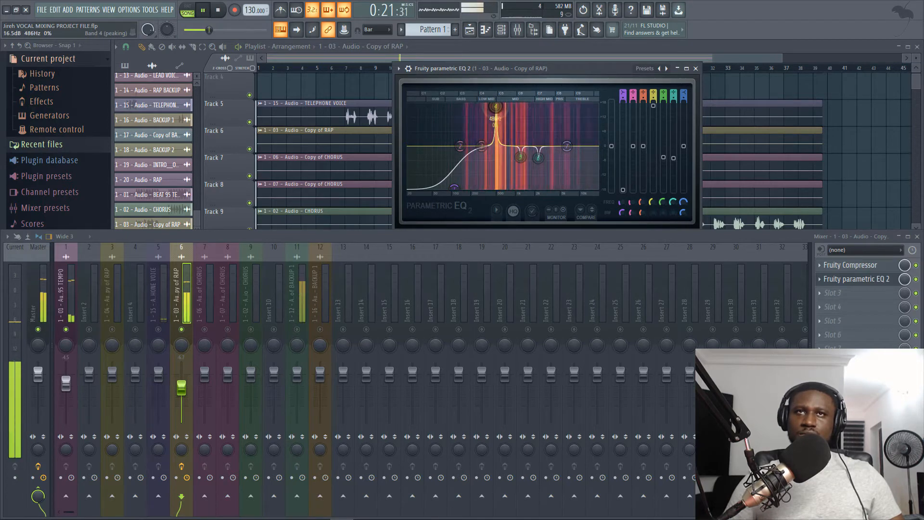
pyautogui.moveTo(496, 107); pyautogui.dragTo(494, 103)
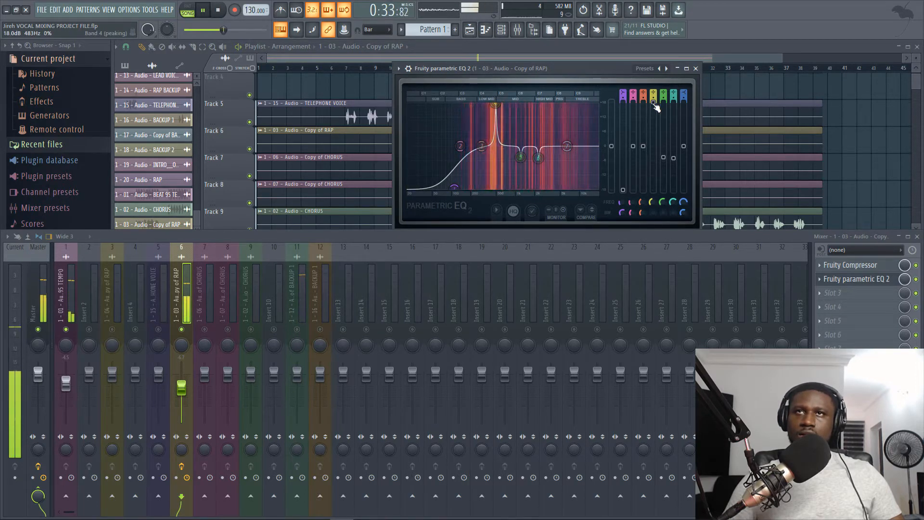
pyautogui.press('space')
pyautogui.moveTo(654, 102); pyautogui.dragTo(653, 135)
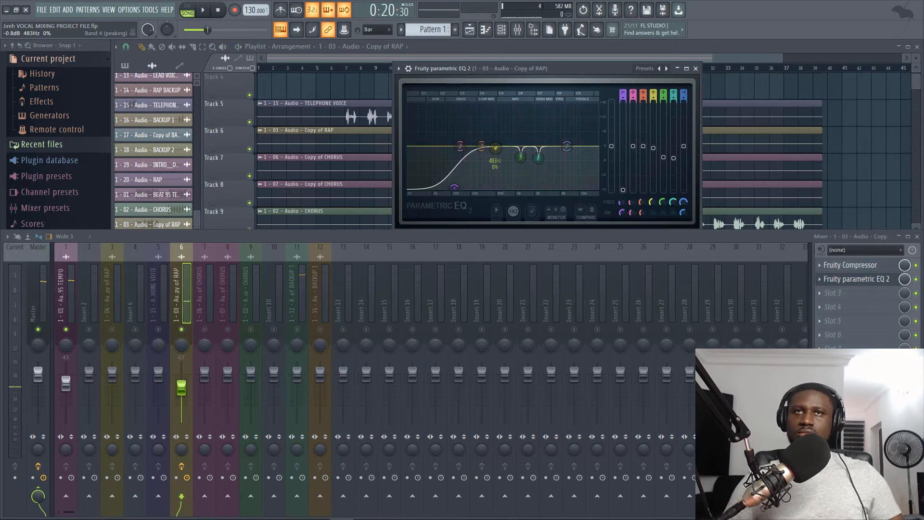
pyautogui.press('space')
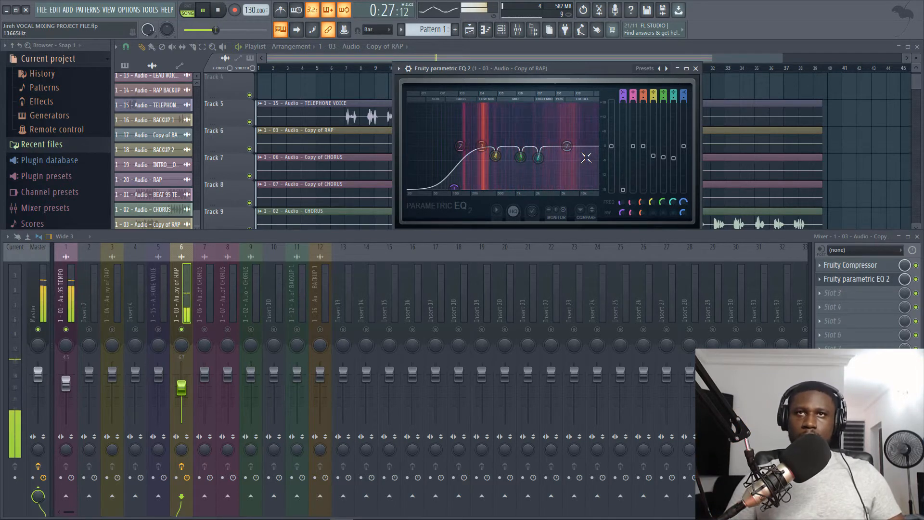
pyautogui.press('space')
# Lower the high-shelf band 7 slightly to tame the rap vocal's highs while listening, and close the EQ.
pyautogui.moveTo(568, 146); pyautogui.dragTo(569, 153)
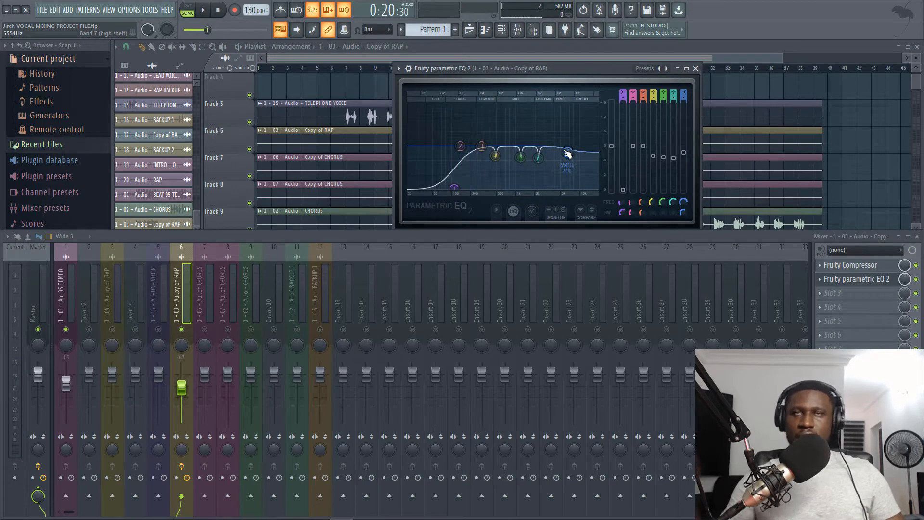
pyautogui.press('space')
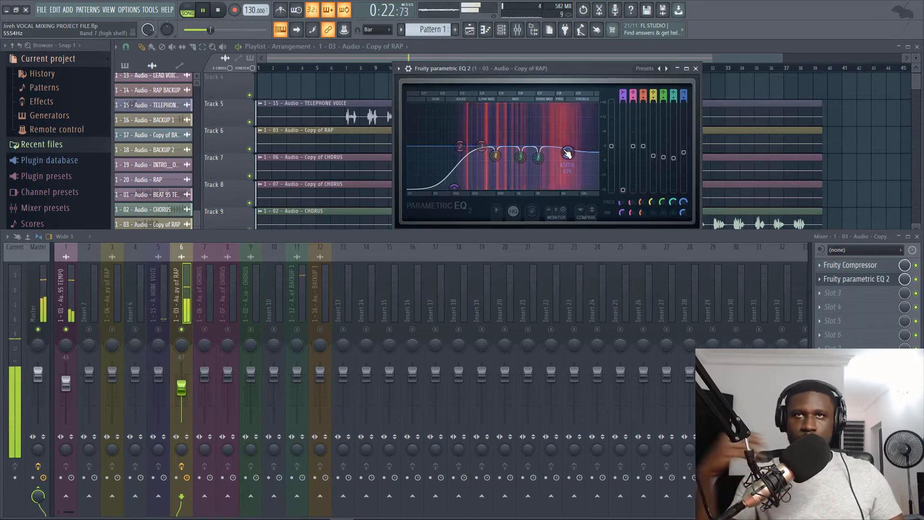
pyautogui.moveTo(567, 153); pyautogui.dragTo(568, 152)
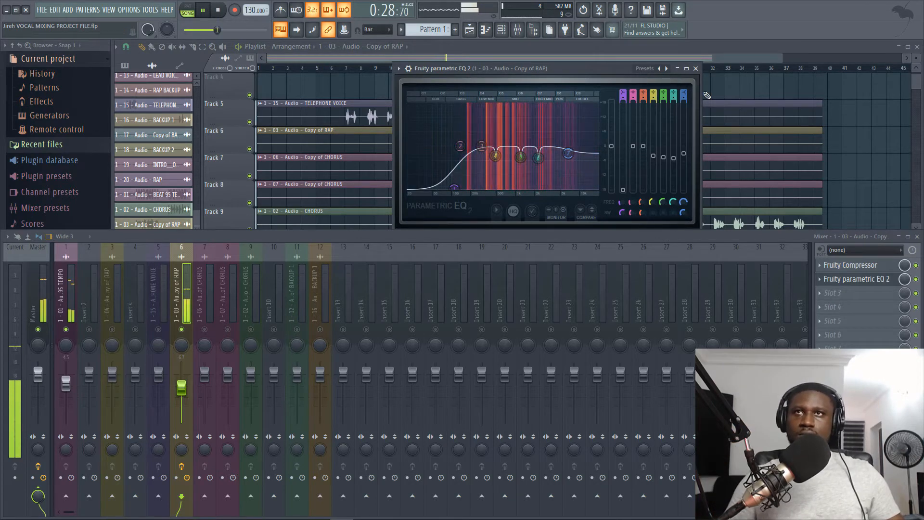
pyautogui.click(696, 69)
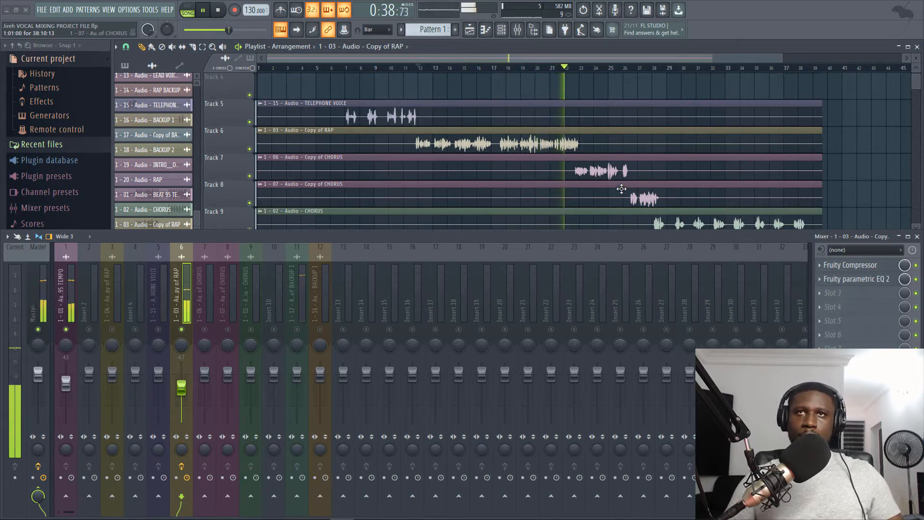
# Replay the rap section from bar 12 to check the equalized vocal against the beat.
pyautogui.press('space')
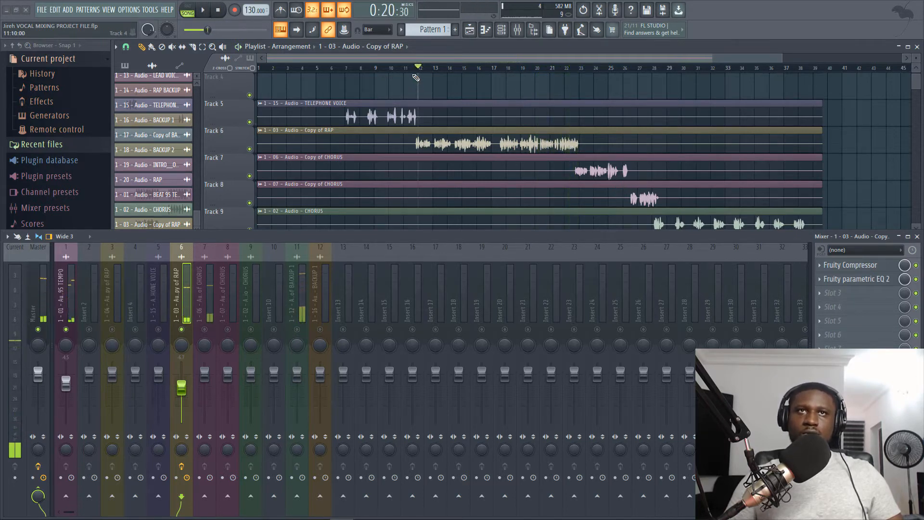
pyautogui.press('space')
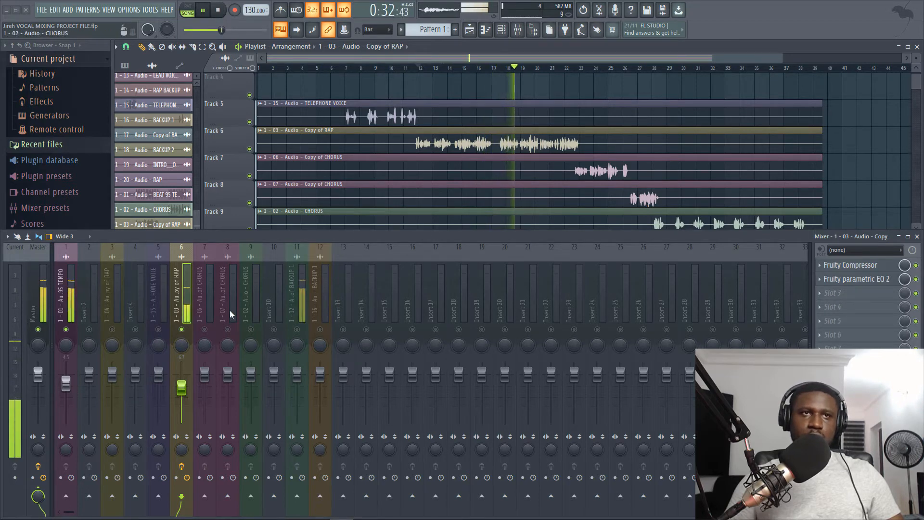
pyautogui.press('space')
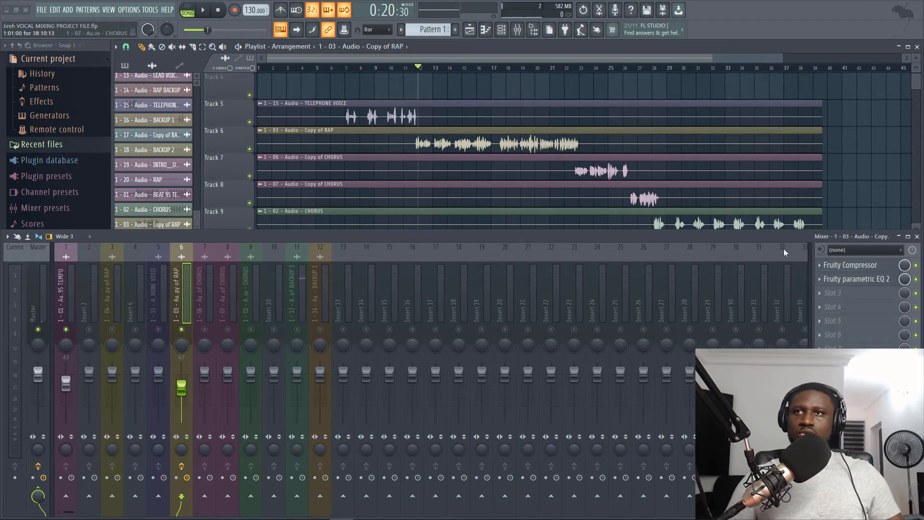
# Add Fruity Fast Dist to the rap vocal's third effect slot and move its window over the playlist.
pyautogui.click(854, 298)
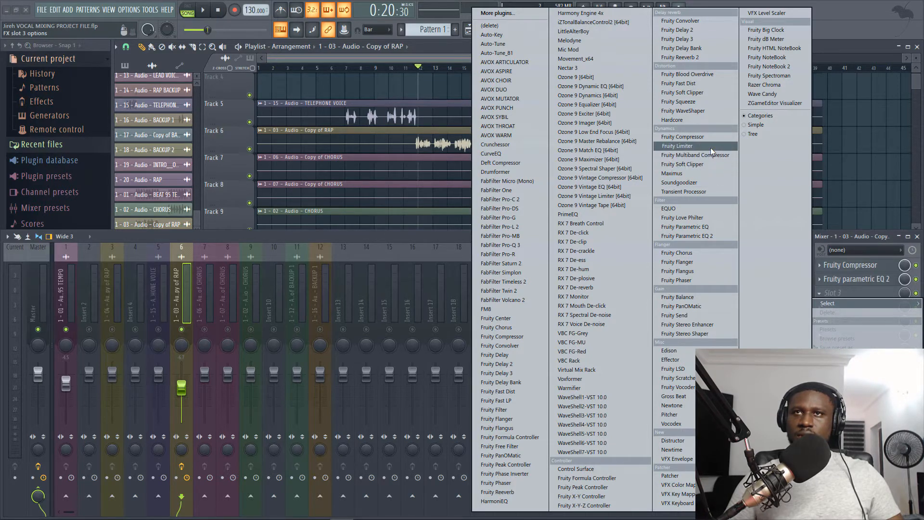
pyautogui.click(693, 86)
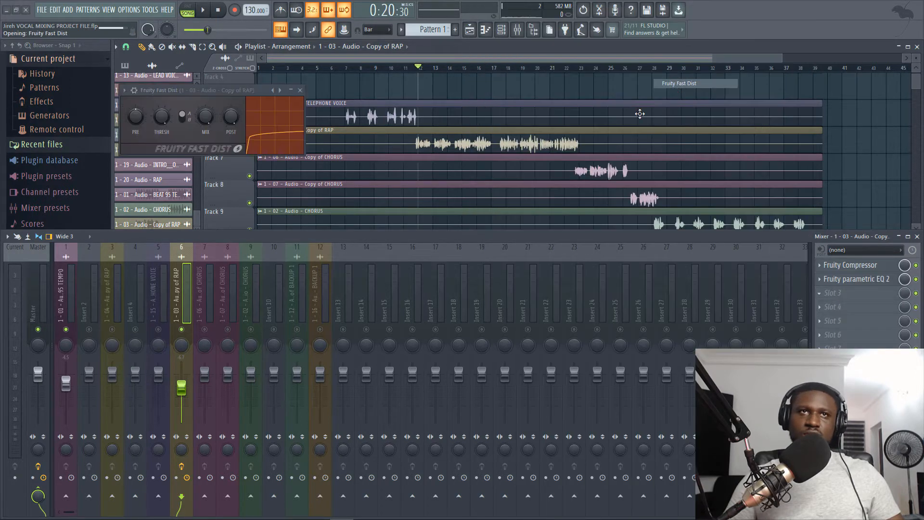
pyautogui.moveTo(247, 92); pyautogui.dragTo(470, 134)
pyautogui.press('space')
pyautogui.press('space')
# Lower the rap vocal's mixer fader slightly while auditioning the distortion, and close Fruity Fast Dist.
pyautogui.press('space')
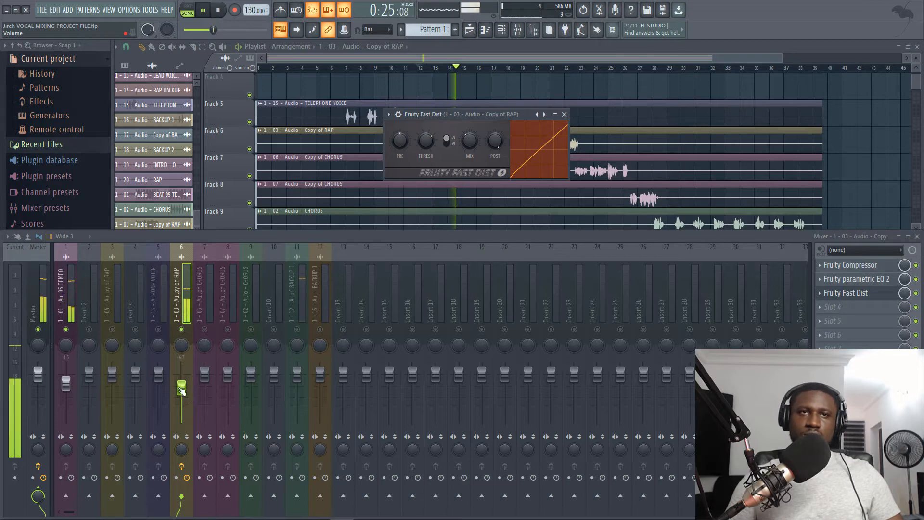
pyautogui.press('space')
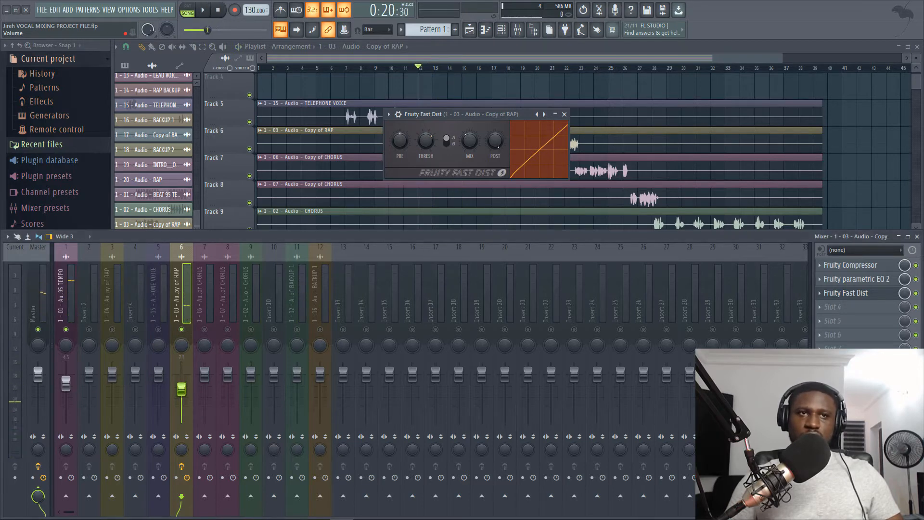
pyautogui.press('space')
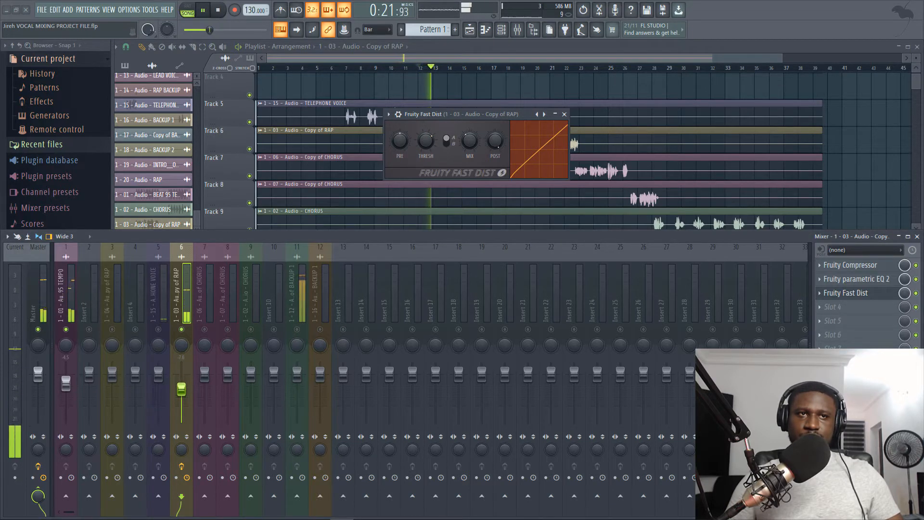
pyautogui.moveTo(188, 390); pyautogui.dragTo(188, 389)
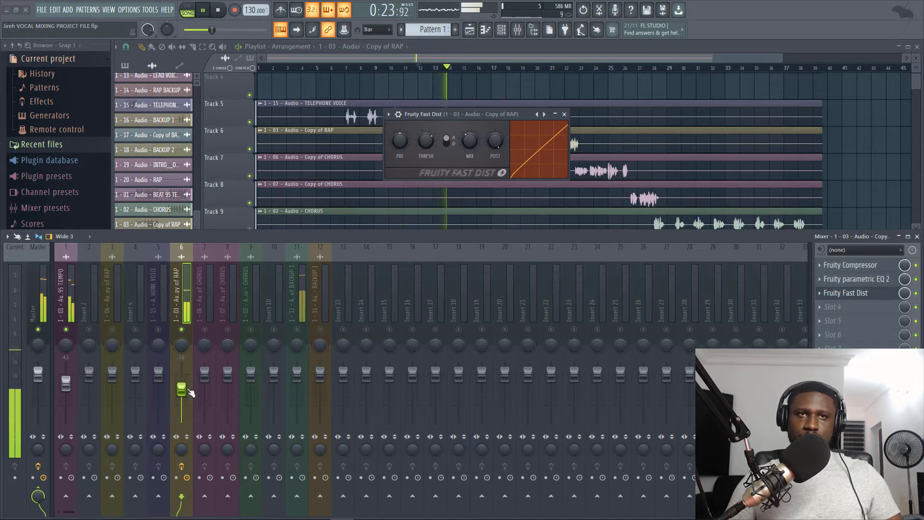
pyautogui.click(564, 115)
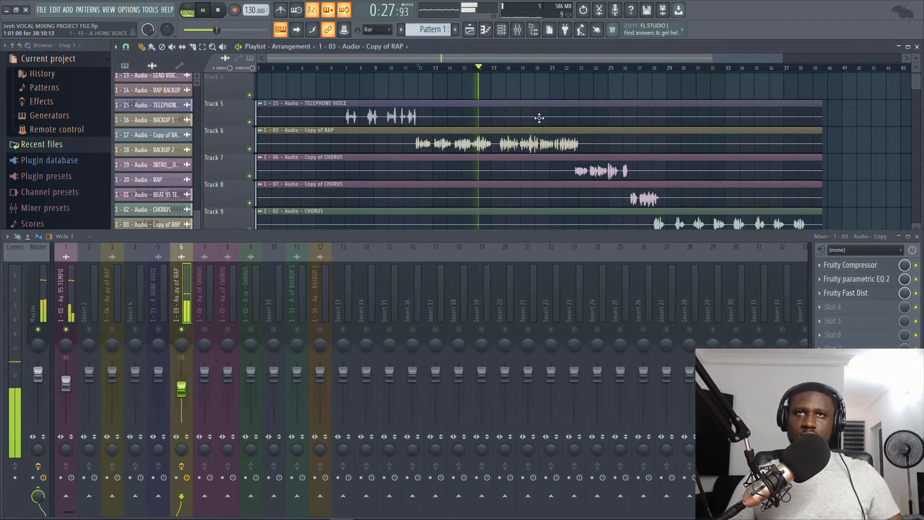
pyautogui.press('space')
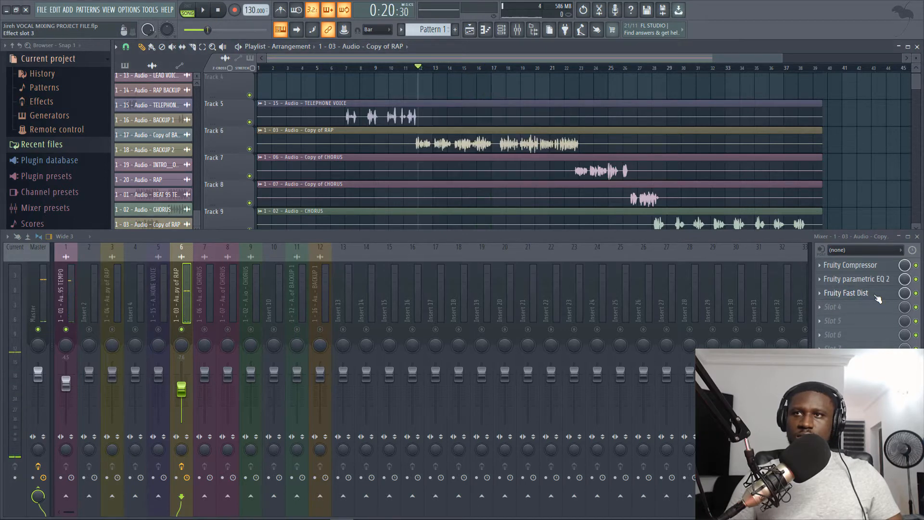
# Reopen Fruity Fast Dist, set its threshold to 50% with the rap playing, and close it.
pyautogui.click(878, 297)
pyautogui.moveTo(426, 151)
pyautogui.mouseDown()
pyautogui.moveTo(425, 161)
pyautogui.moveTo(426, 144)
pyautogui.moveTo(425, 152)
pyautogui.mouseUp()
pyautogui.press('space')
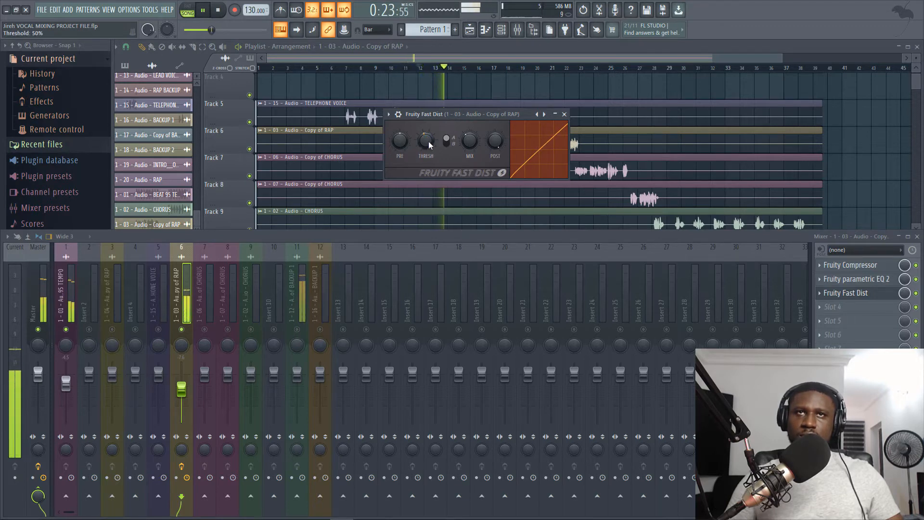
pyautogui.click(564, 115)
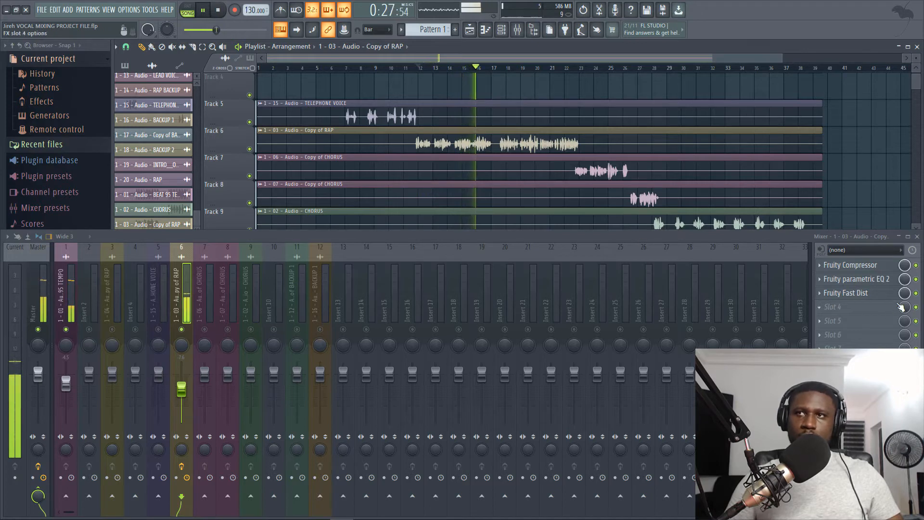
# Bypass and re-enable Fruity Fast Dist during playback to compare the rap vocal with and without distortion.
pyautogui.click(916, 293)
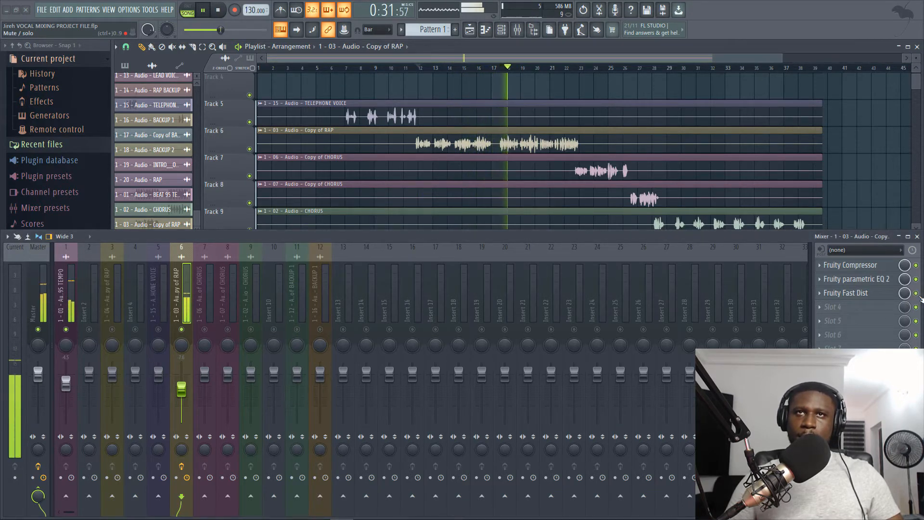
pyautogui.click(917, 294)
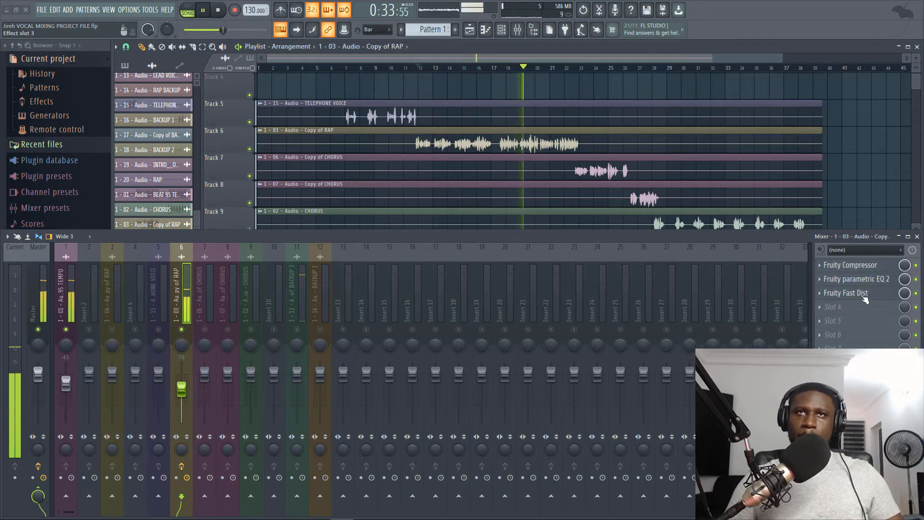
pyautogui.press('space')
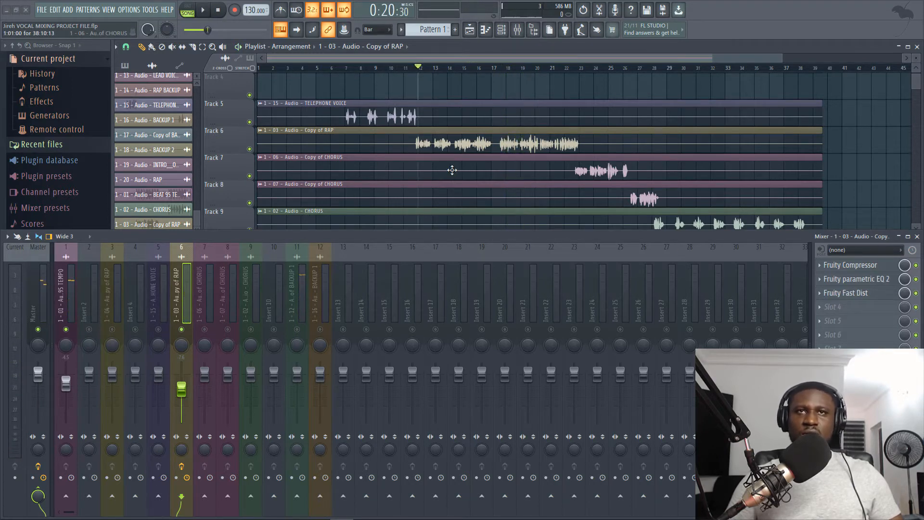
# Find the Copy of BACKUP 1 clip on playlist track 11 and select its mixer insert 11 through the clip's channel settings.
pyautogui.press('space')
pyautogui.scroll(-1, 454, 170)
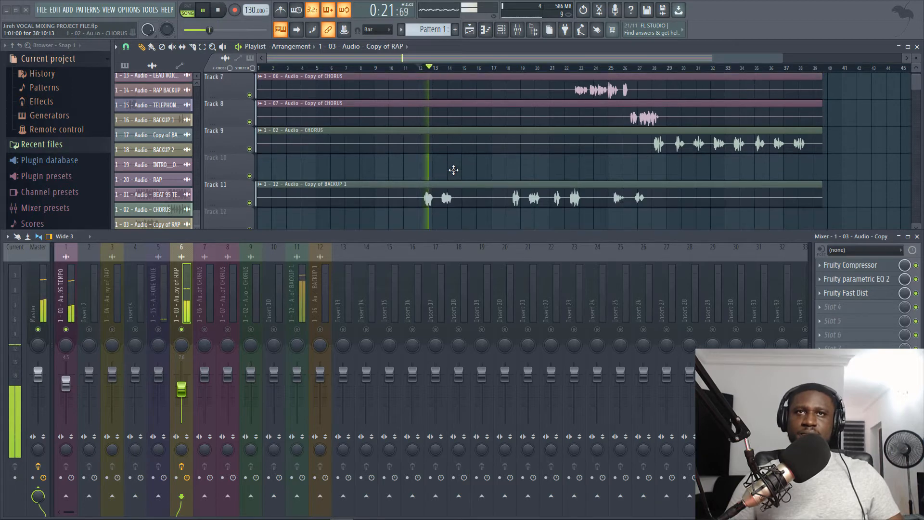
pyautogui.scroll(-3, 452, 180)
pyautogui.scroll(2, 448, 178)
pyautogui.press('space')
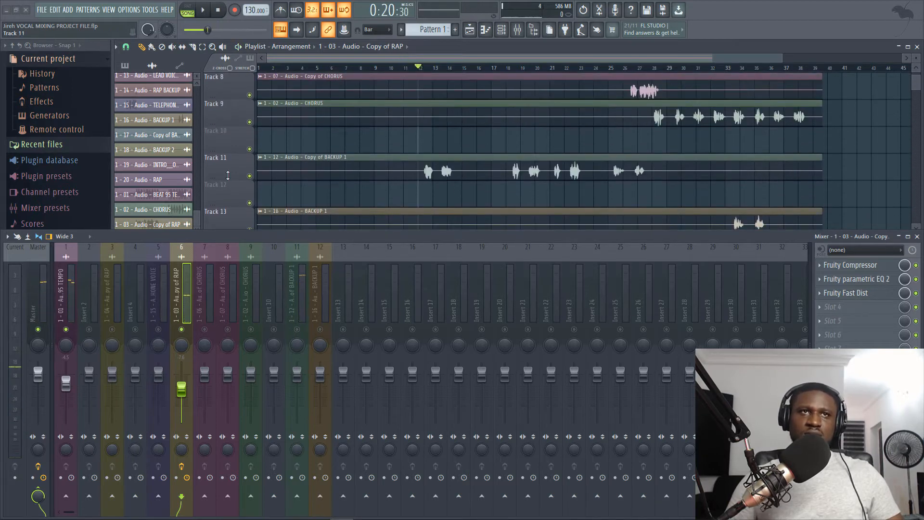
pyautogui.click(359, 177)
pyautogui.doubleClick(359, 177)
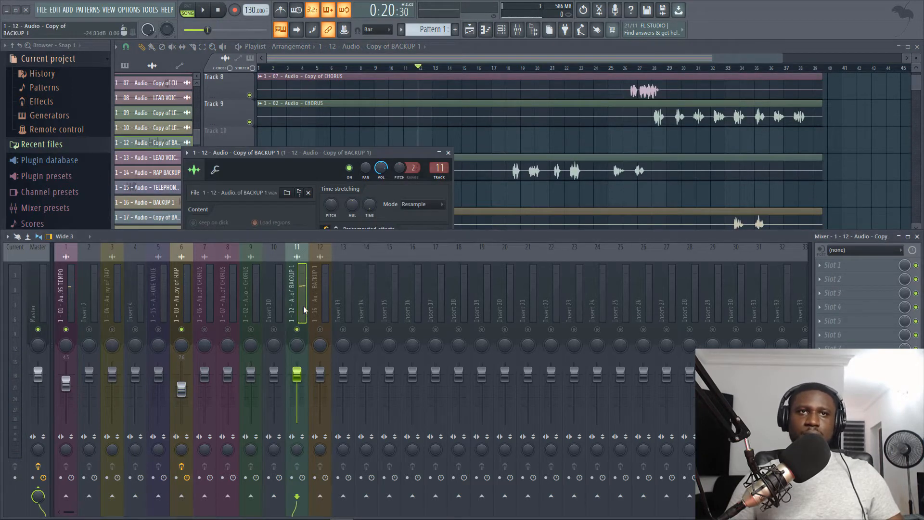
pyautogui.click(561, 171)
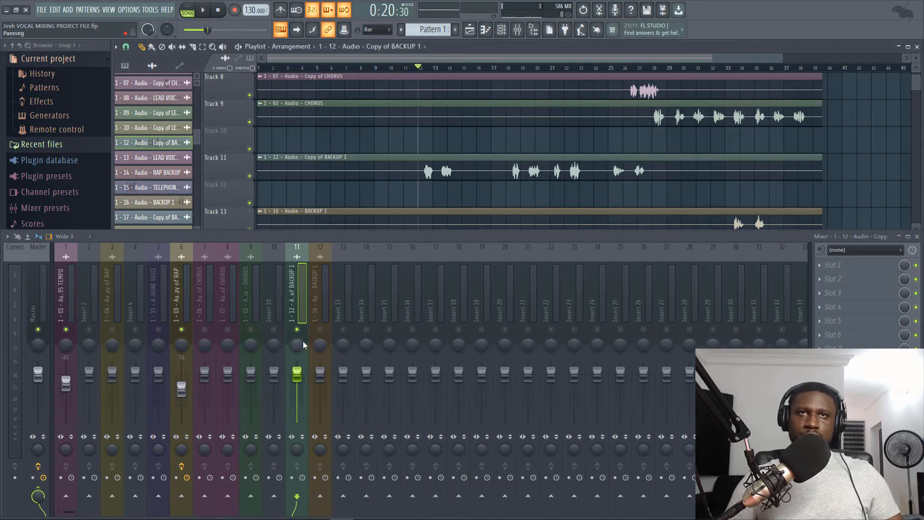
# Lower the volume of the Copy of BACKUP 1 insert to -12.4 dB while auditioning it with the rap and beat.
pyautogui.press('space')
pyautogui.moveTo(300, 377); pyautogui.dragTo(296, 397)
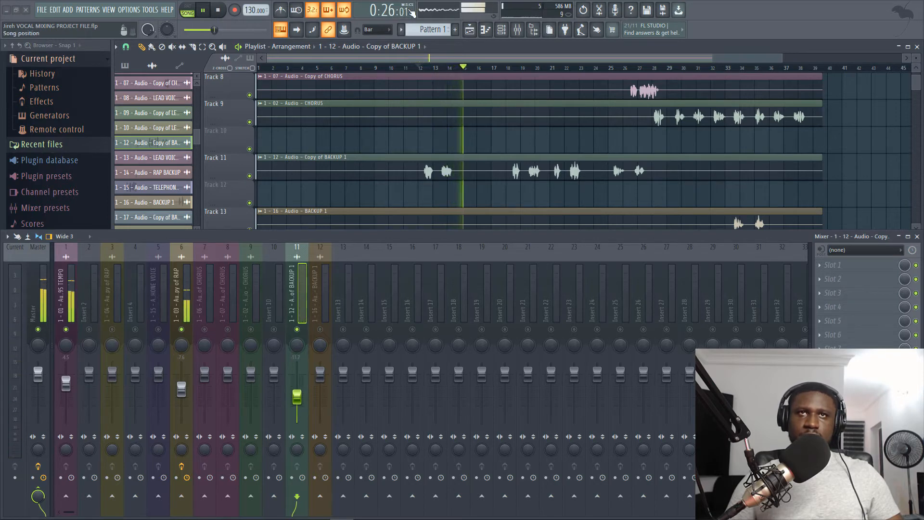
pyautogui.click(431, 67)
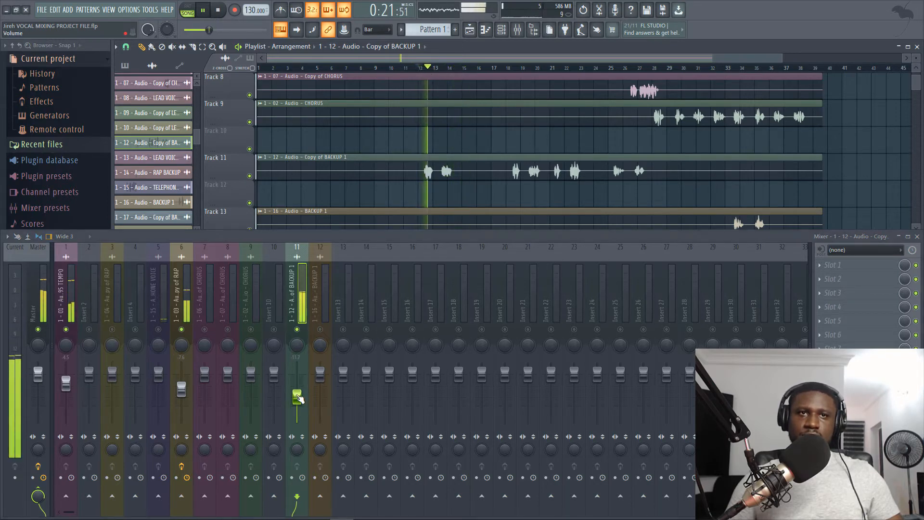
pyautogui.press('space')
pyautogui.press('space')
pyautogui.moveTo(297, 396); pyautogui.dragTo(297, 398)
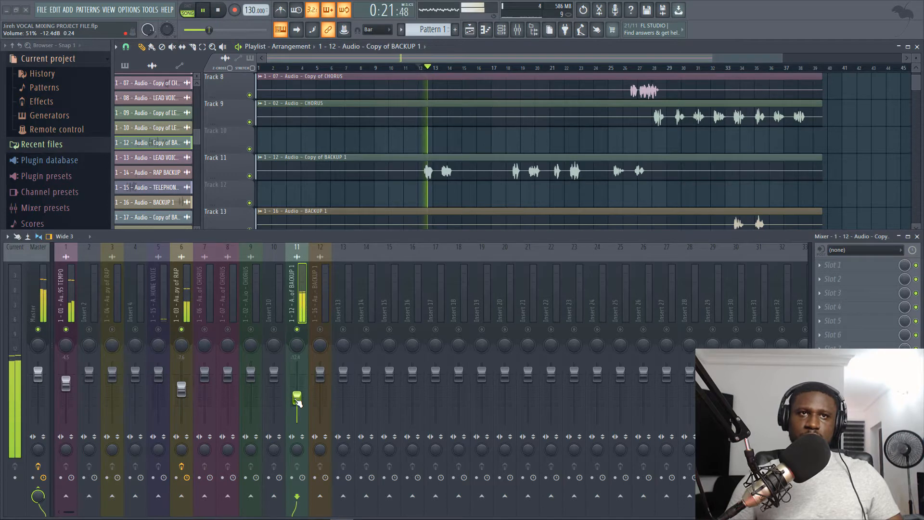
pyautogui.press('space')
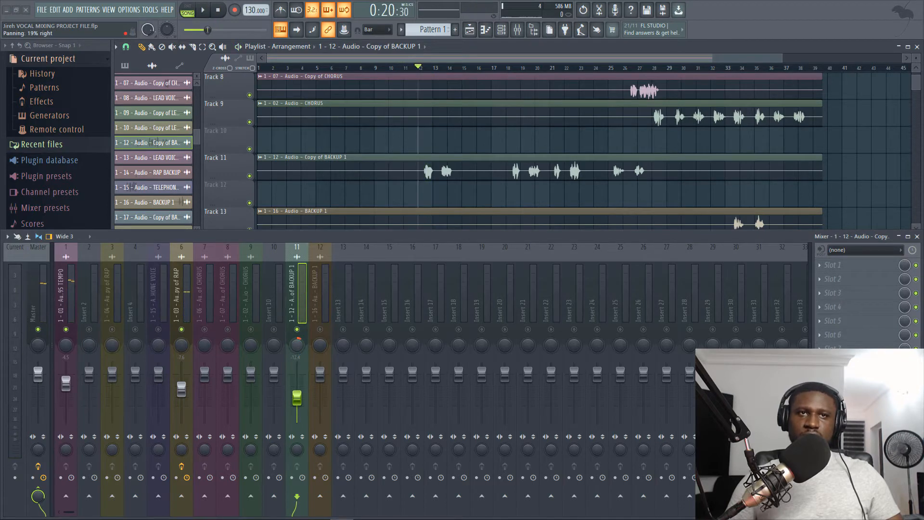
# Audition the Copy of BACKUP 1 vocal with the rap and beat and lower its insert volume slightly further.
pyautogui.press('space')
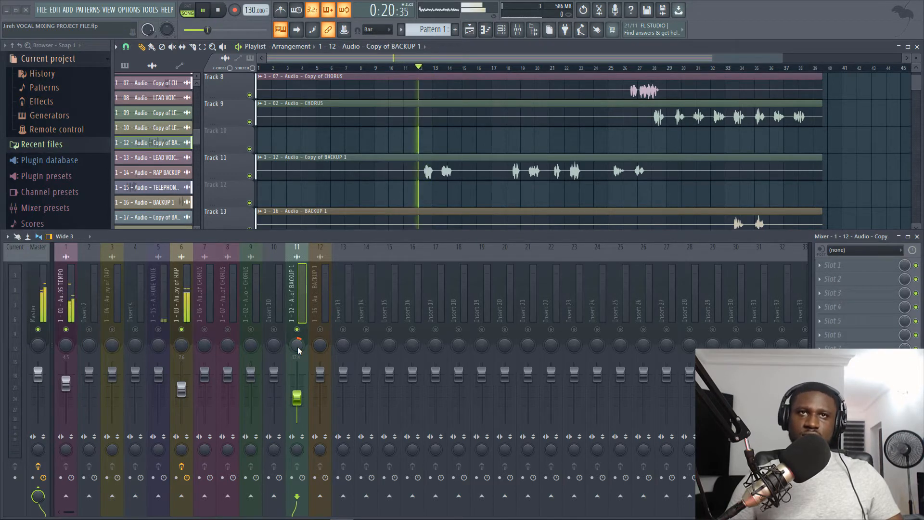
pyautogui.press('space')
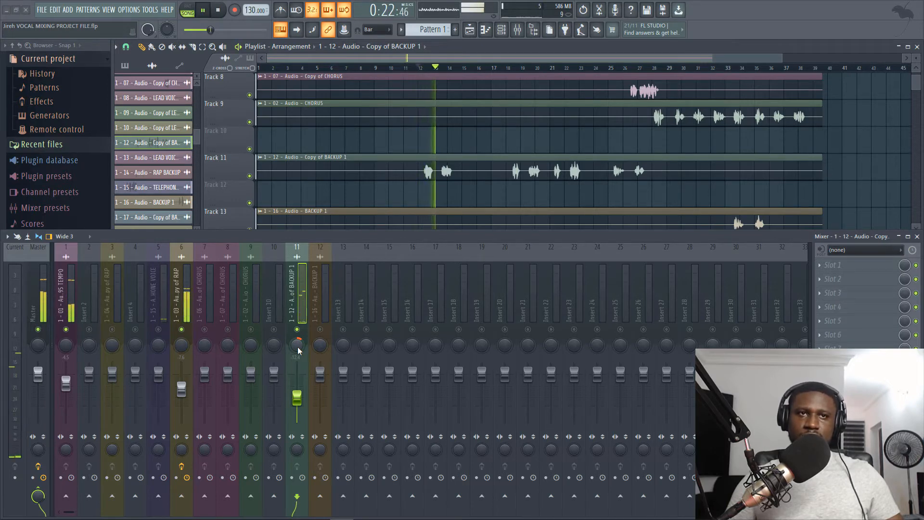
pyautogui.moveTo(296, 398); pyautogui.dragTo(297, 400)
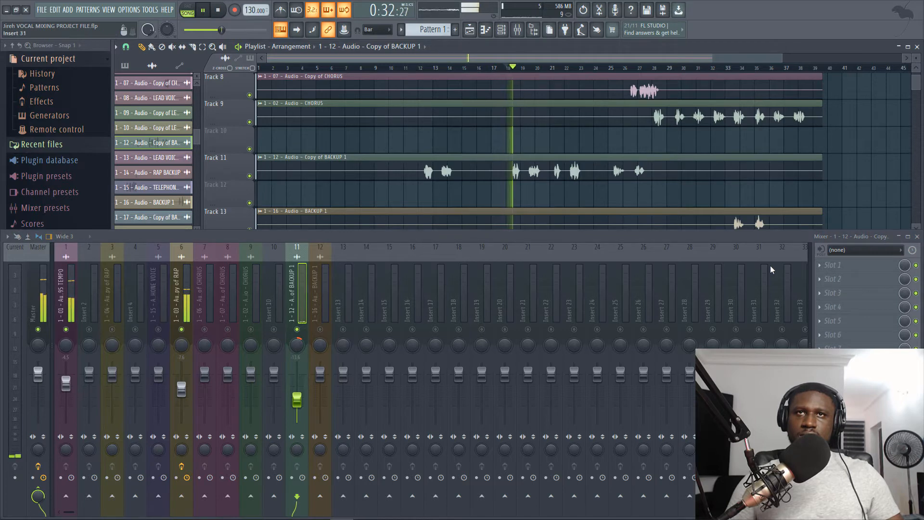
pyautogui.press('space')
# Load Fruity Compressor in slot 1 of the Copy of BACKUP 1 insert with -21.9 dB threshold, 4.8:1 ratio and 6.6 ms attack.
pyautogui.click(819, 265)
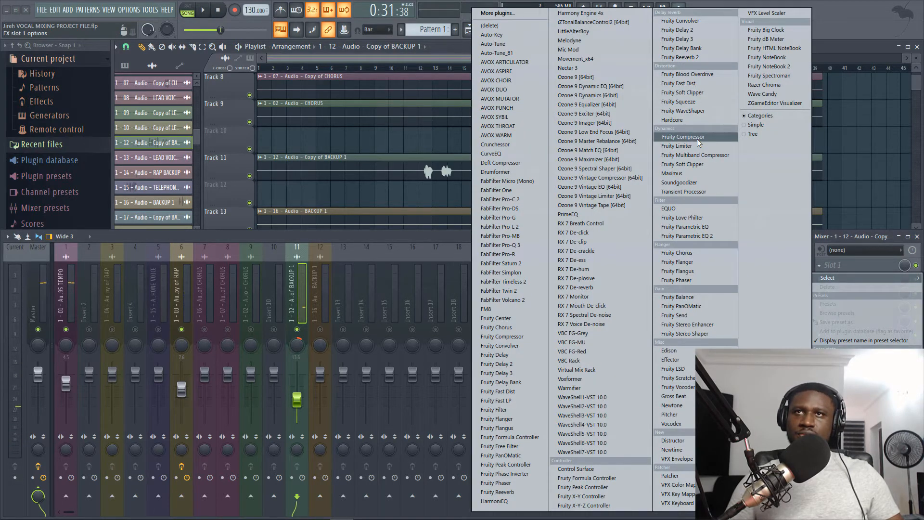
pyautogui.click(683, 137)
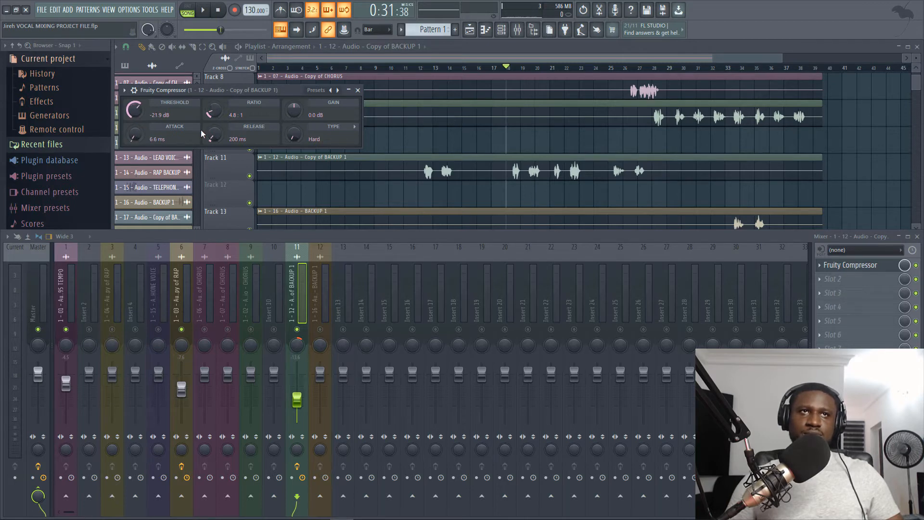
pyautogui.press('space')
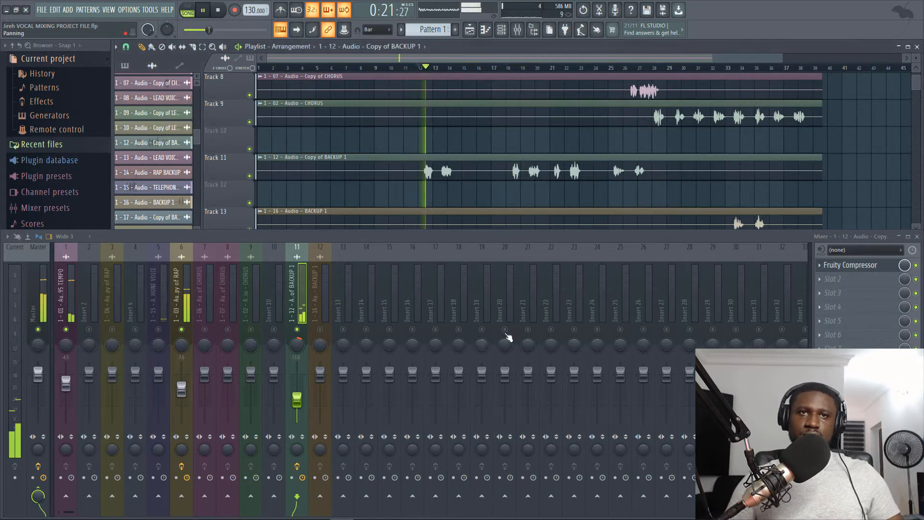
# Raise the compressed backup vocal's volume and lower the Copy of RAP insert slightly to balance them during playback.
pyautogui.moveTo(297, 401); pyautogui.dragTo(297, 393)
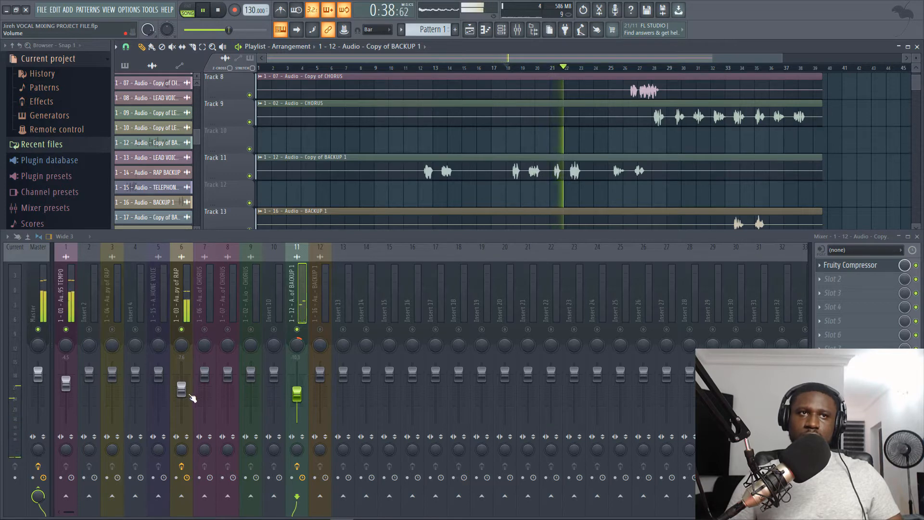
pyautogui.press('space')
pyautogui.moveTo(182, 389); pyautogui.dragTo(186, 395)
pyautogui.press('space')
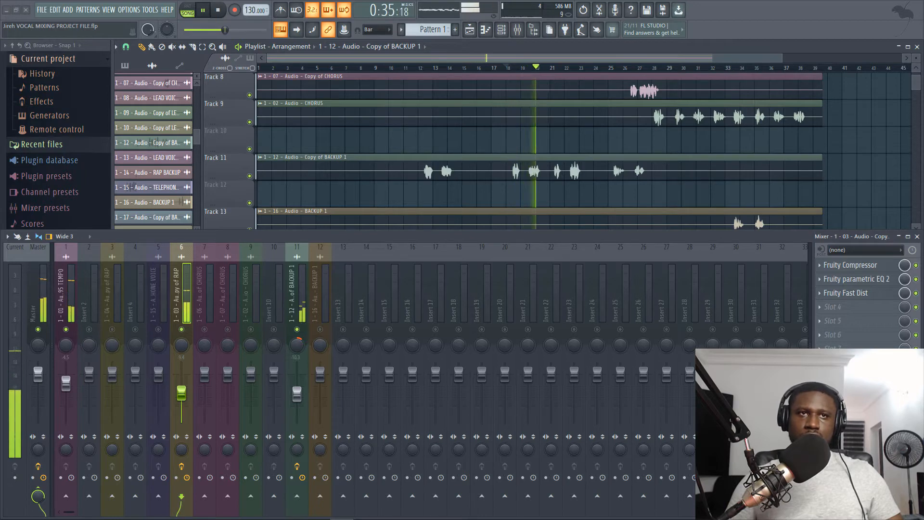
# Reselect the Copy of BACKUP 1 insert and audition it with the rap and beat from around bar 12.
pyautogui.click(304, 314)
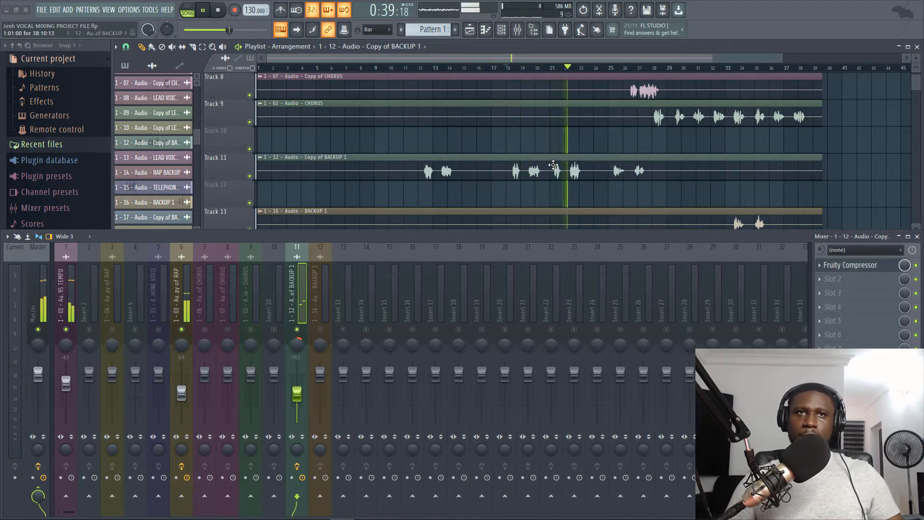
pyautogui.click(421, 68)
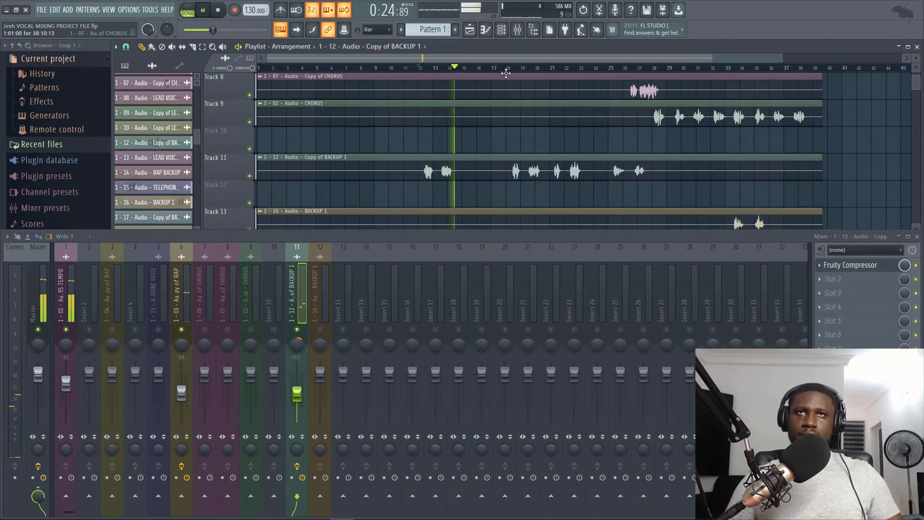
pyautogui.scroll(-1, 515, 70)
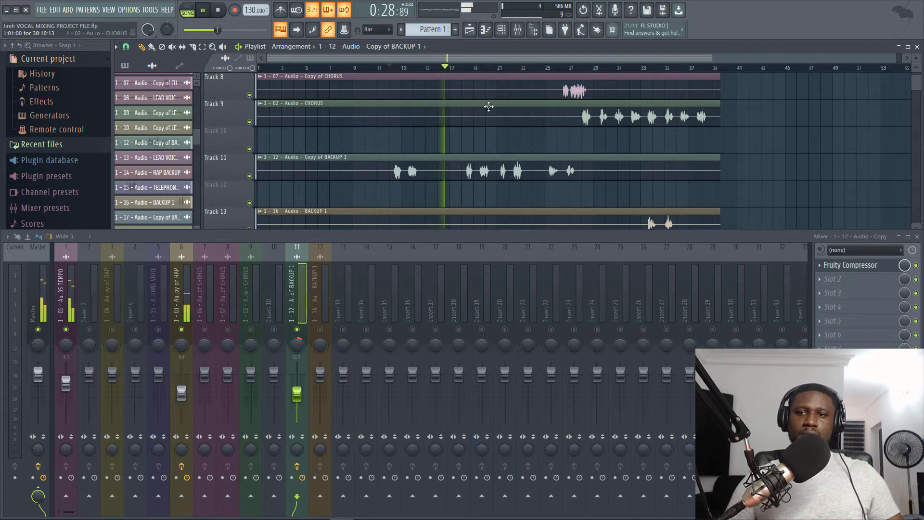
pyautogui.scroll(-1, 485, 119)
pyautogui.scroll(-1, 486, 119)
pyautogui.scroll(2, 454, 124)
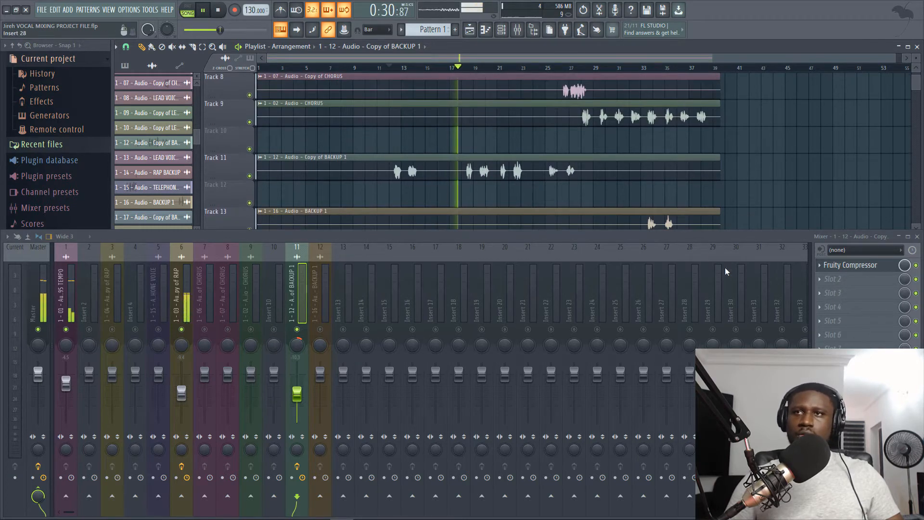
# Load Fruity Parametric EQ 2 in slot 2 of the backup insert and cut the lows with band 1 at about 200 Hz.
pyautogui.press('space')
pyautogui.click(848, 281)
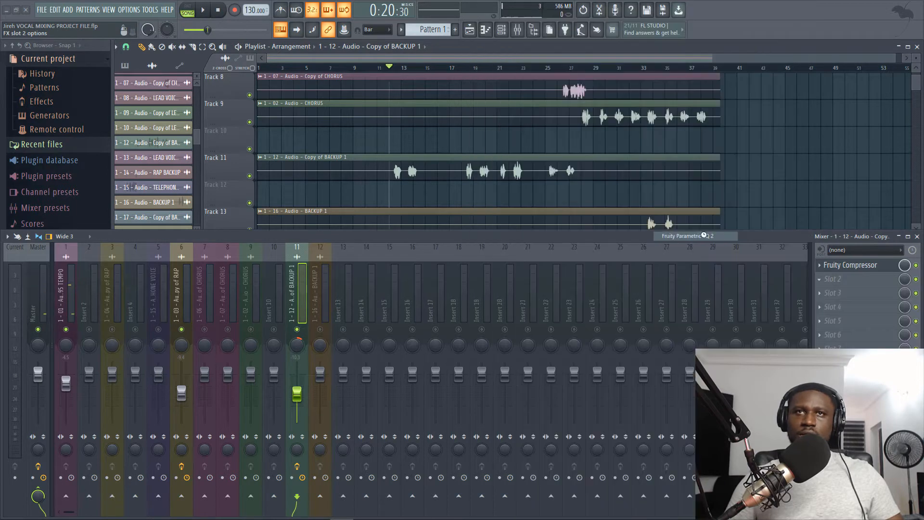
pyautogui.click(684, 235)
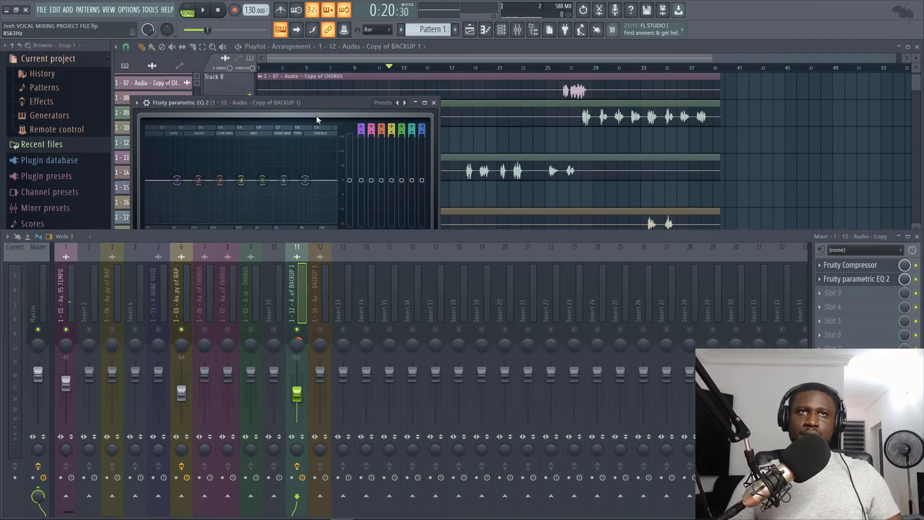
pyautogui.moveTo(316, 116); pyautogui.dragTo(559, 87)
pyautogui.moveTo(422, 153); pyautogui.dragTo(444, 192)
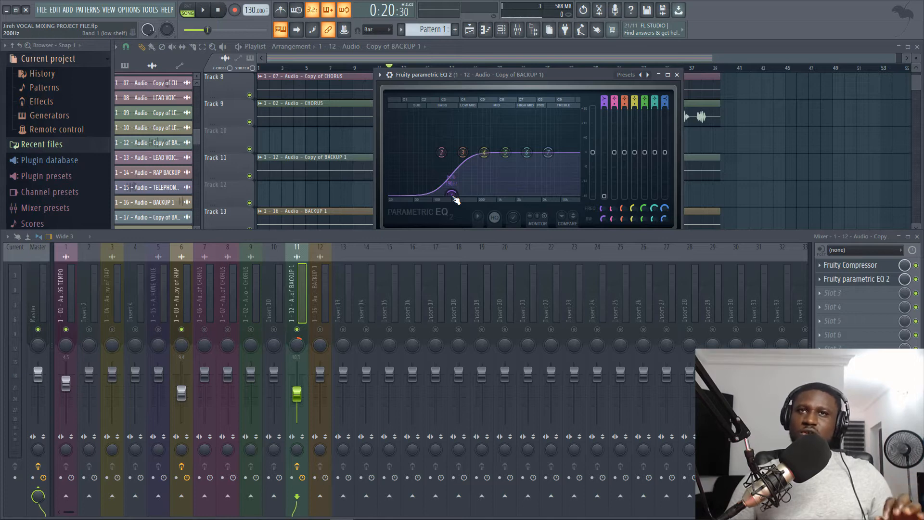
# Raise the EQ's band 1 low-cut frequency to about 300 Hz while auditioning the backup vocal, and close the EQ.
pyautogui.press('space')
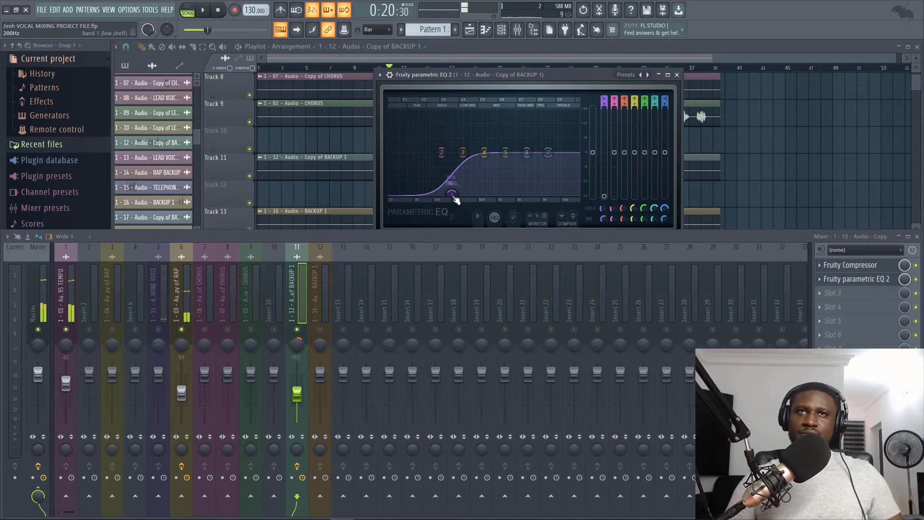
pyautogui.moveTo(452, 195); pyautogui.dragTo(466, 197)
pyautogui.press('space')
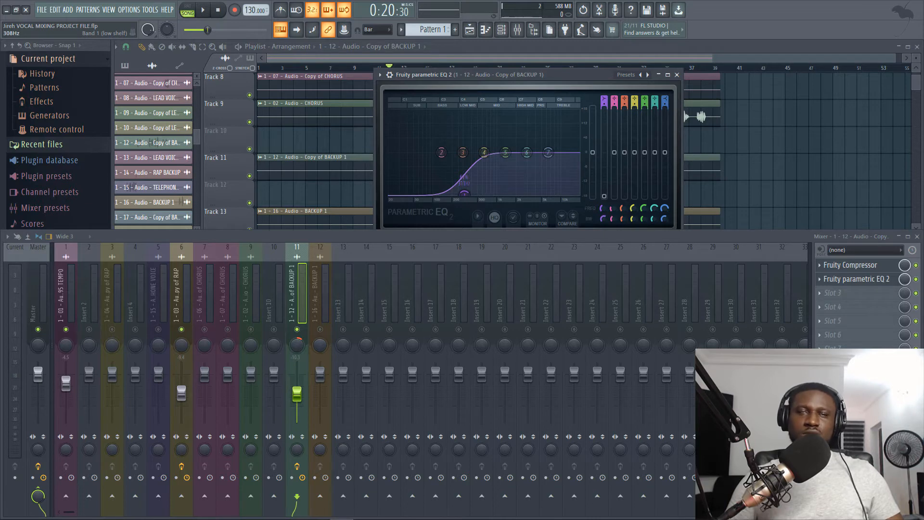
pyautogui.press('space')
pyautogui.moveTo(463, 194); pyautogui.dragTo(463, 193)
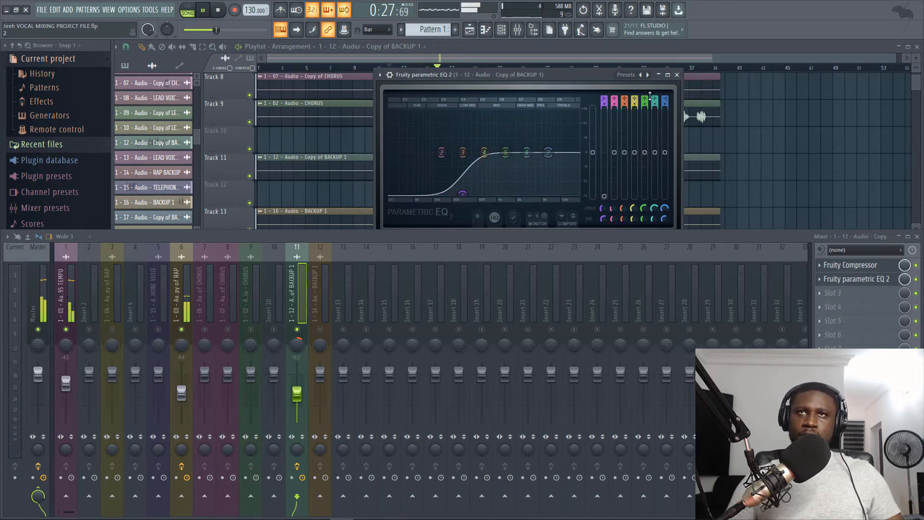
pyautogui.click(677, 75)
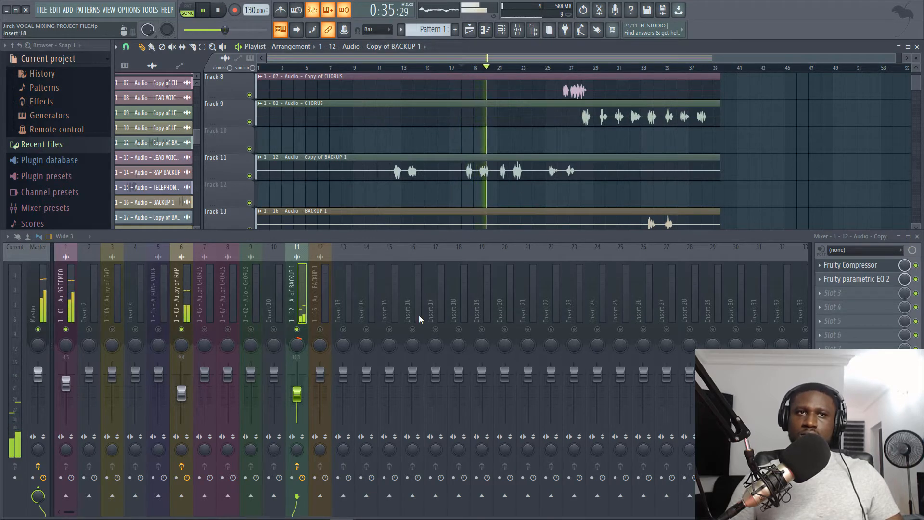
# Raise the Copy of BACKUP 1 insert's volume slightly while replaying the passage from around bar 18.
pyautogui.moveTo(298, 396); pyautogui.dragTo(299, 394)
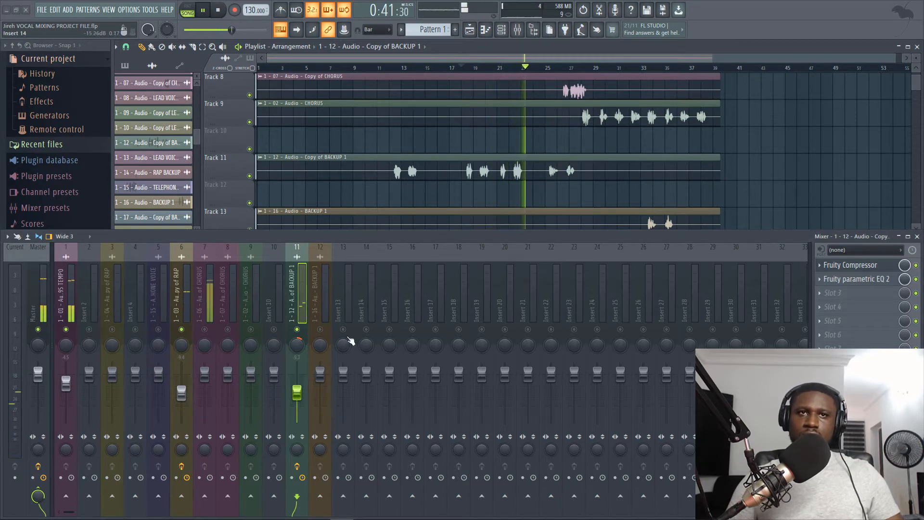
pyautogui.click(471, 71)
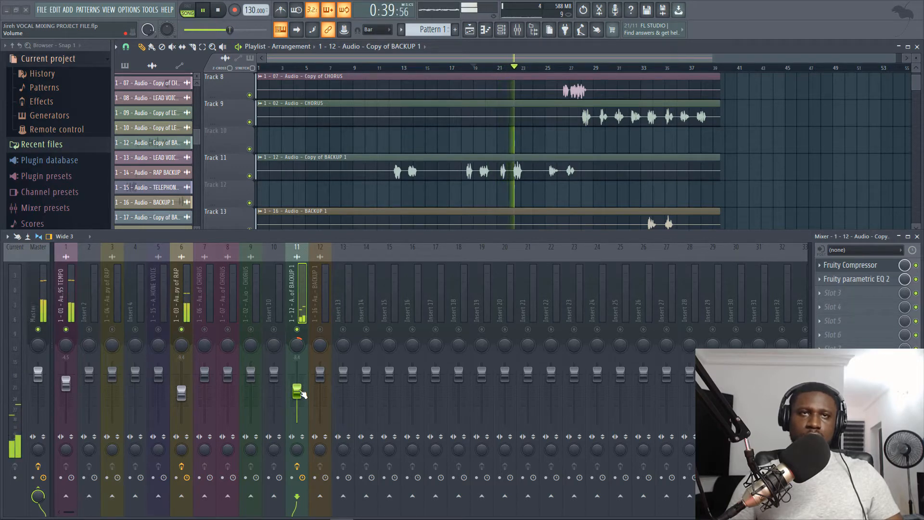
pyautogui.press('space')
# Load Fruity Fast Dist in slot 3 of the backup insert, set its threshold to 60% while auditioning, and close it.
pyautogui.scroll(-3, 539, 160)
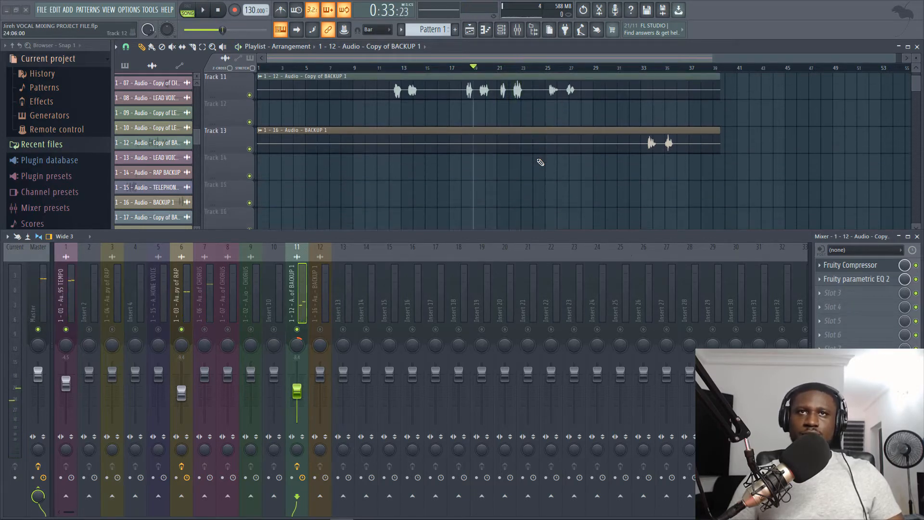
pyautogui.scroll(3, 594, 145)
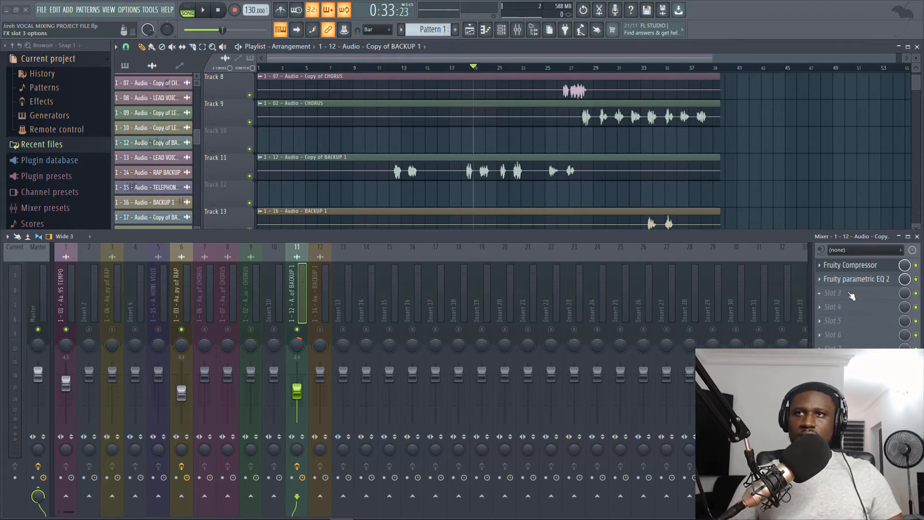
pyautogui.click(850, 293)
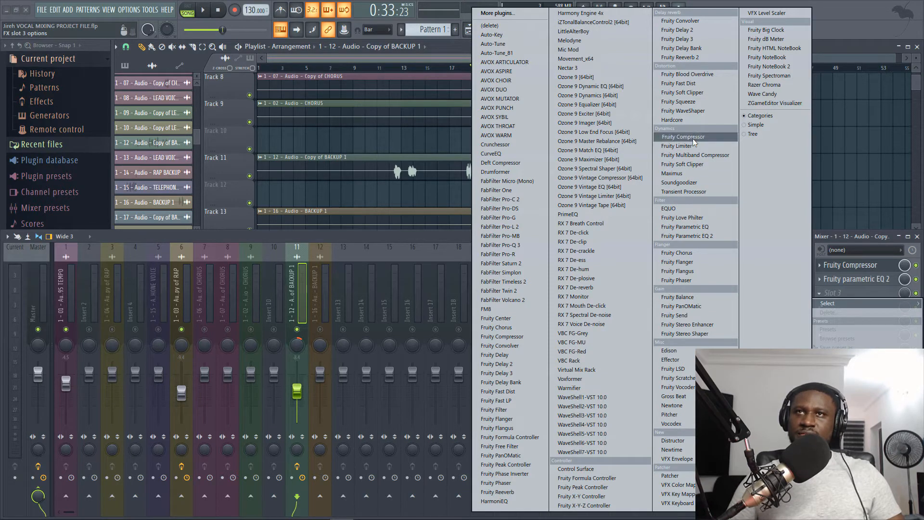
pyautogui.click(691, 85)
pyautogui.press('space')
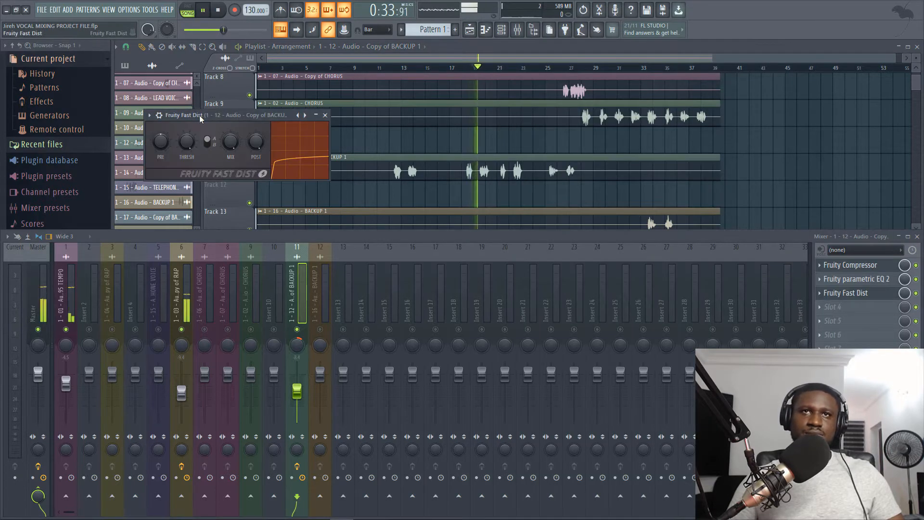
pyautogui.moveTo(251, 115); pyautogui.dragTo(405, 163)
pyautogui.press('space')
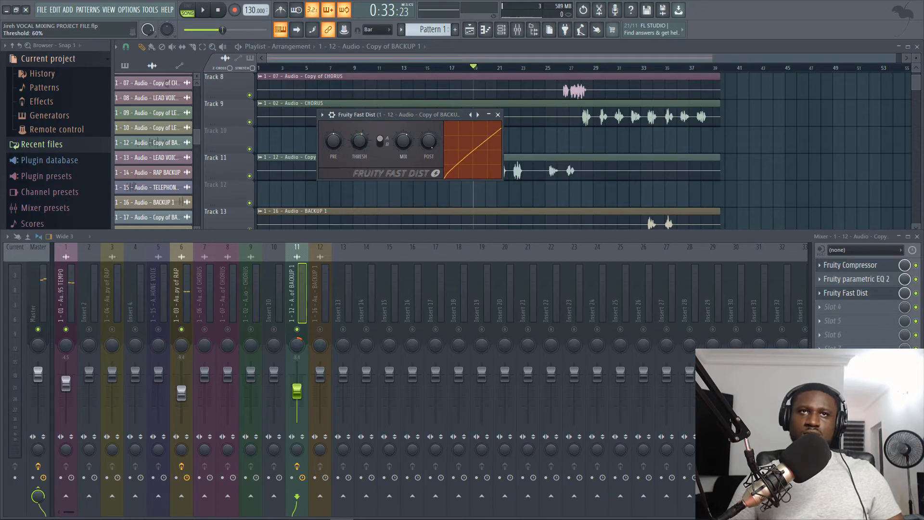
pyautogui.press('space')
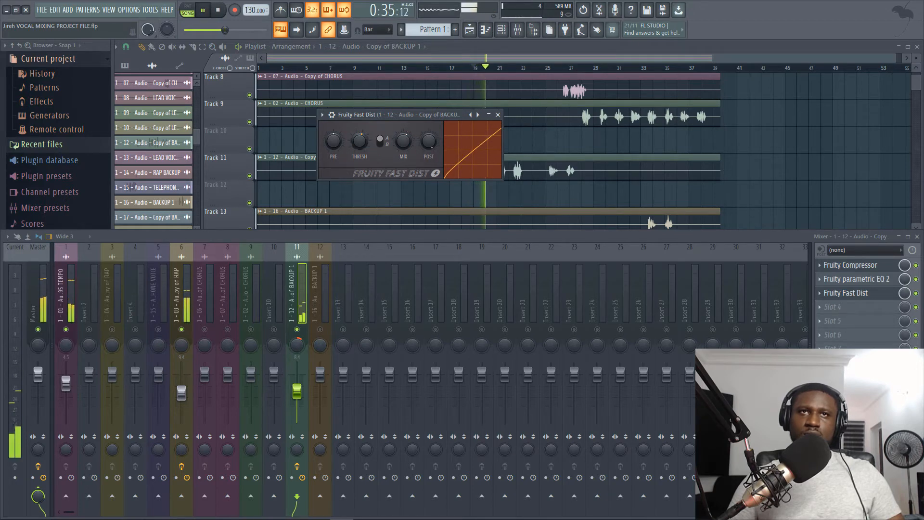
pyautogui.click(498, 115)
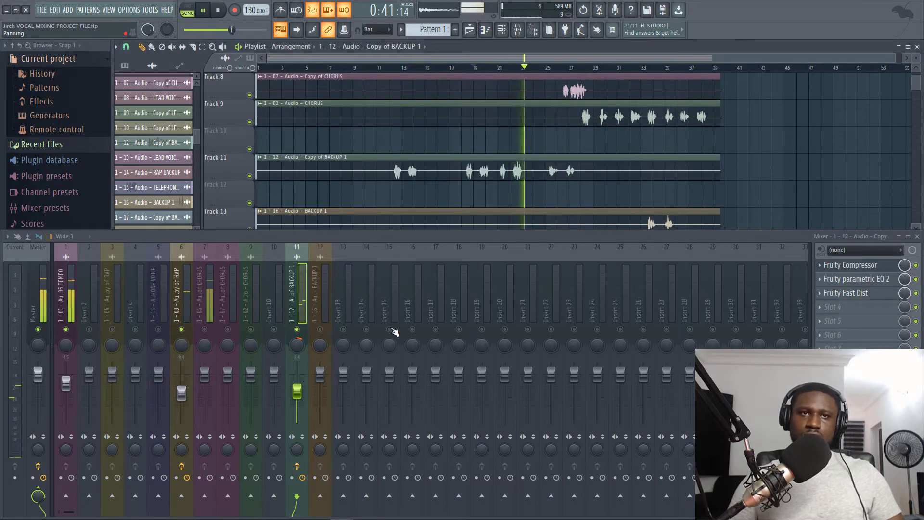
# Audition the processed backup vocal against the chorus from bar 25, and again with the rap from bar 12.
pyautogui.click(548, 69)
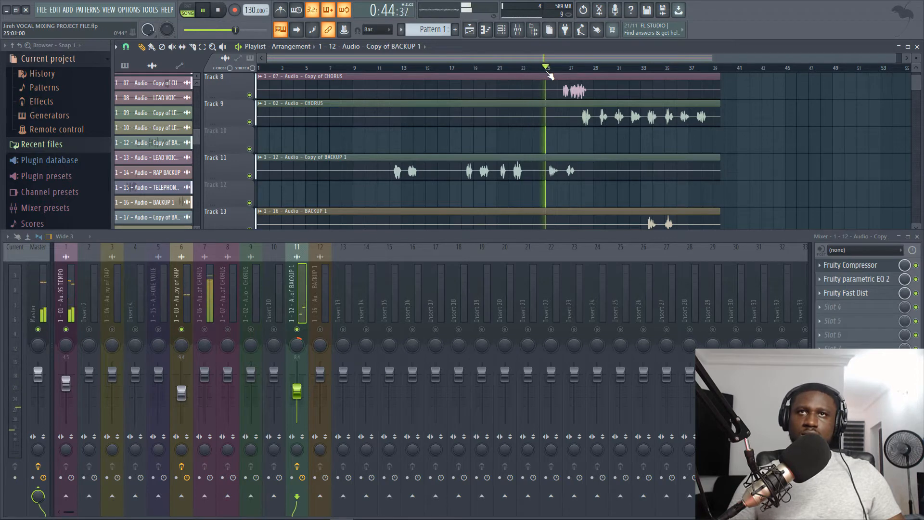
pyautogui.scroll(3, 557, 121)
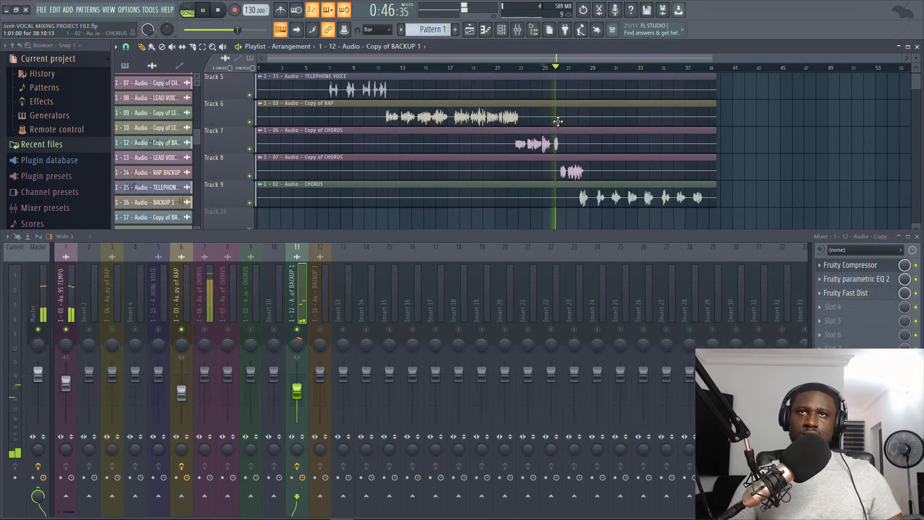
pyautogui.scroll(-3, 558, 120)
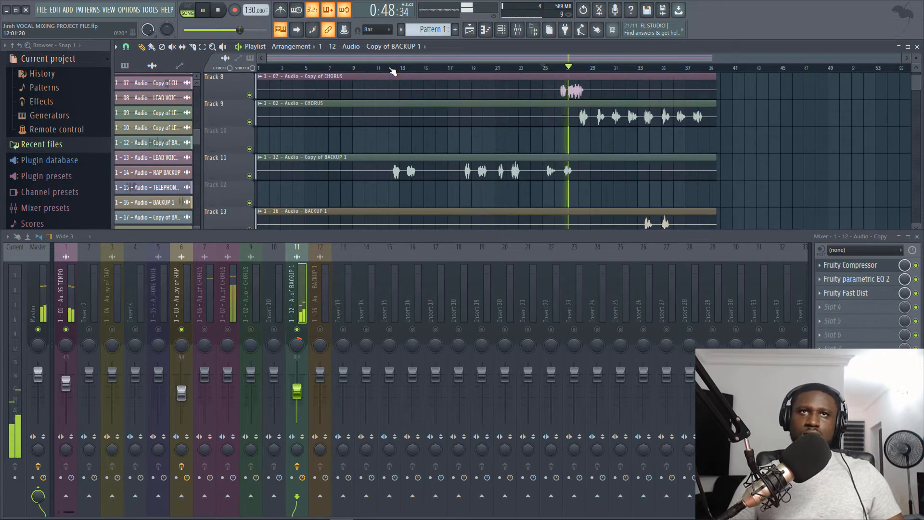
pyautogui.click(390, 68)
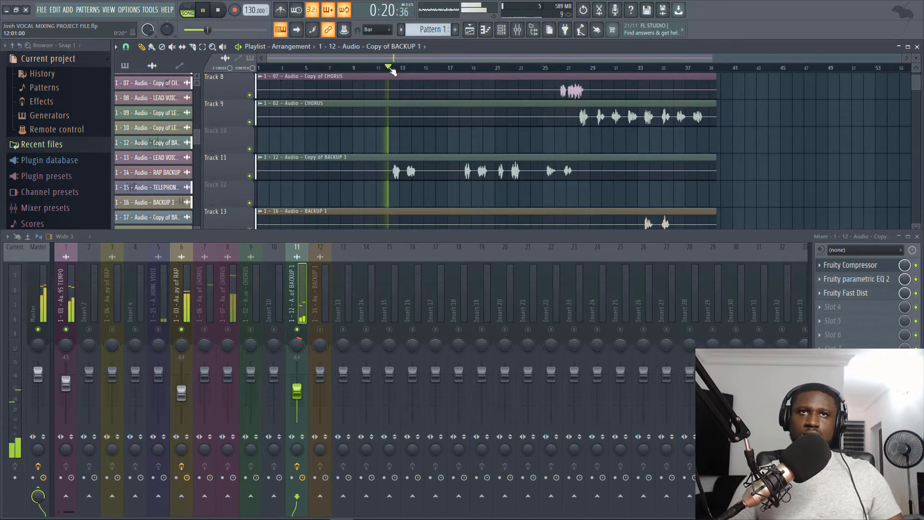
# Reopen the backup insert's Fruity Parametric EQ 2, lower band 1's low-cut frequency during playback, and close it.
pyautogui.click(847, 279)
pyautogui.press('space')
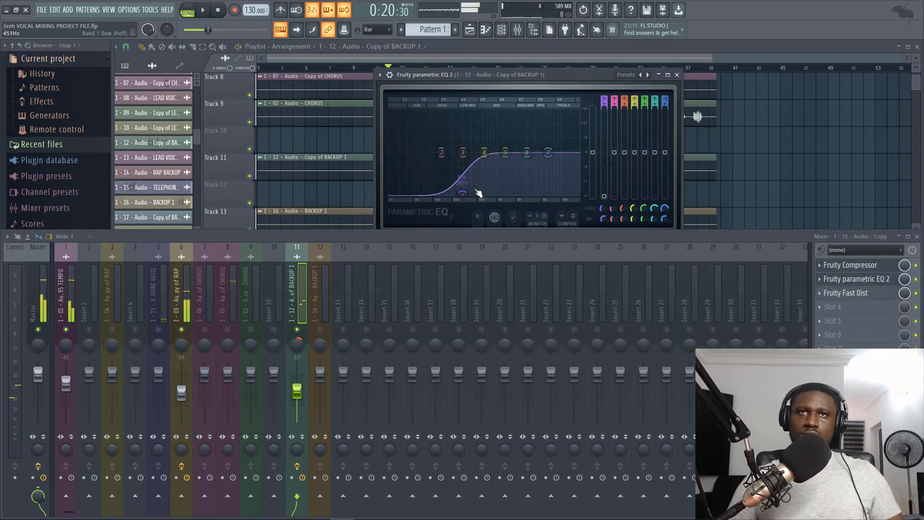
pyautogui.moveTo(462, 194); pyautogui.dragTo(446, 193)
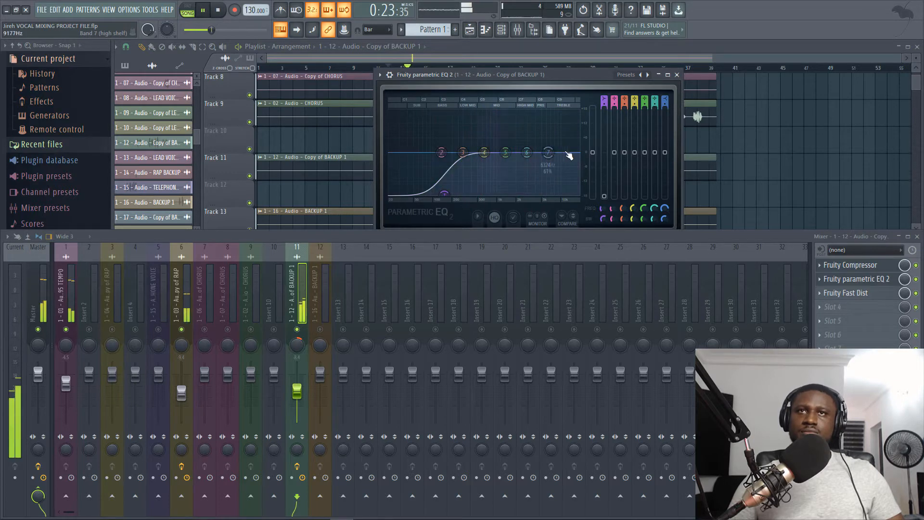
pyautogui.click(676, 74)
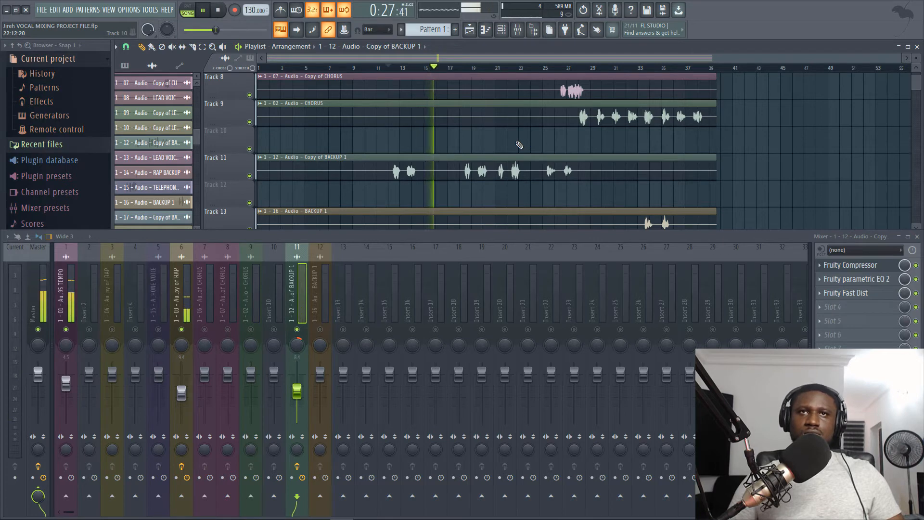
# Stop playback and open the channel settings of the 1 - 06 Copy of CHORUS clip on Track 7.
pyautogui.scroll(-2, 519, 144)
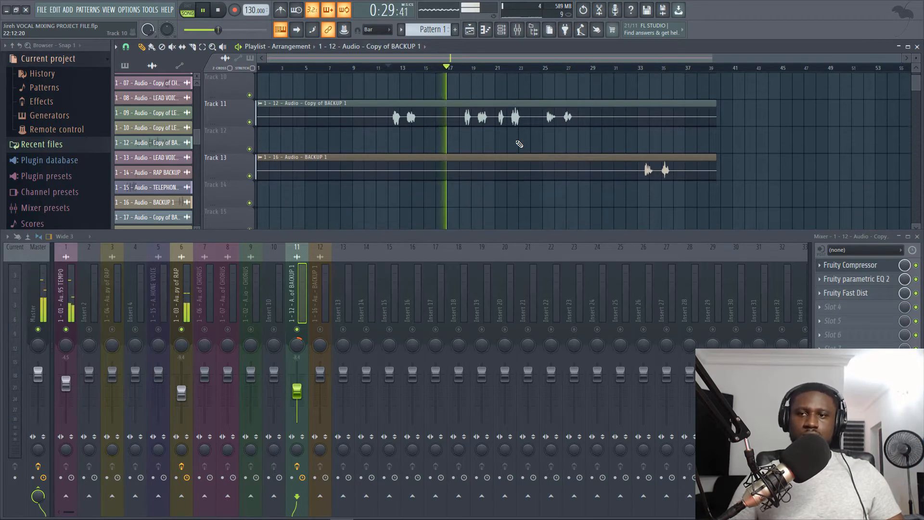
pyautogui.scroll(2, 519, 144)
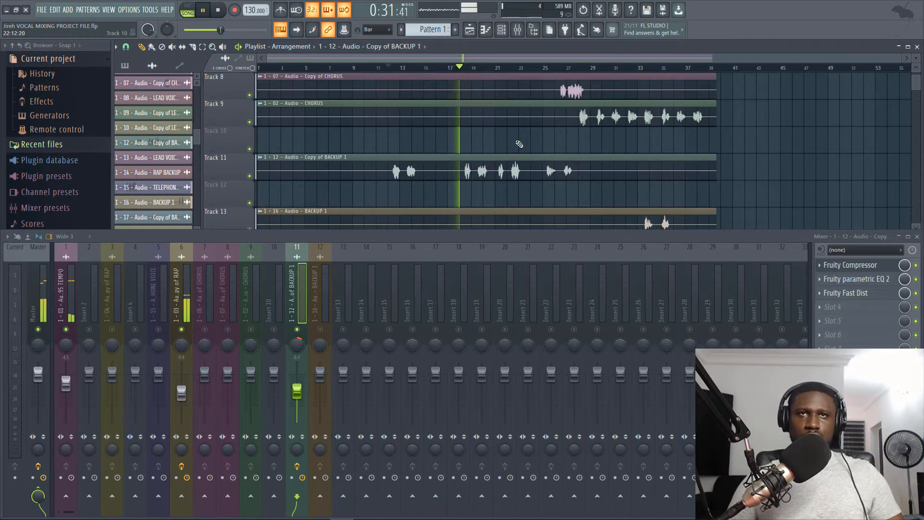
pyautogui.scroll(2, 520, 143)
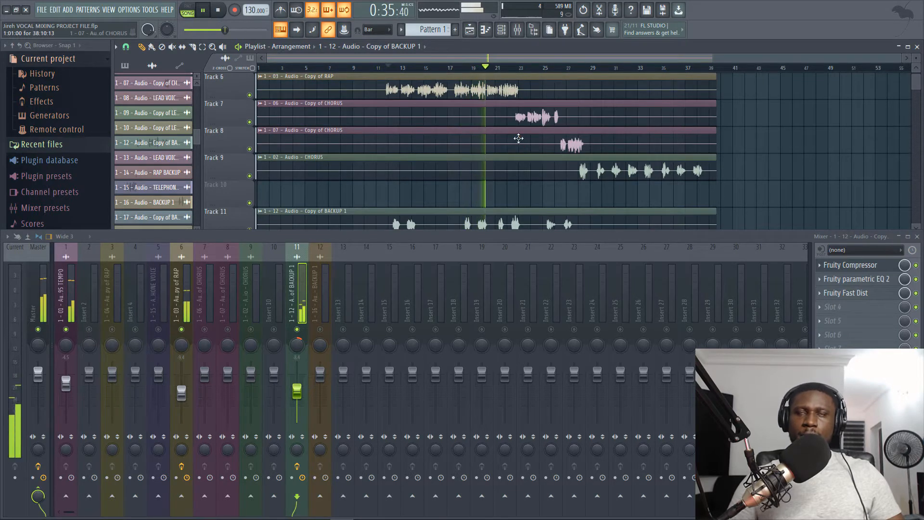
pyautogui.press('space')
pyautogui.click(499, 116)
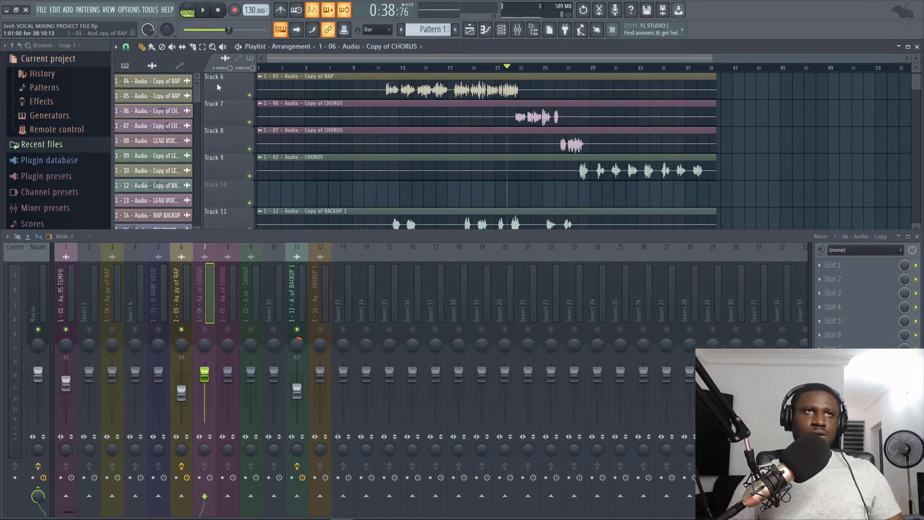
pyautogui.doubleClick(586, 115)
pyautogui.click(540, 116)
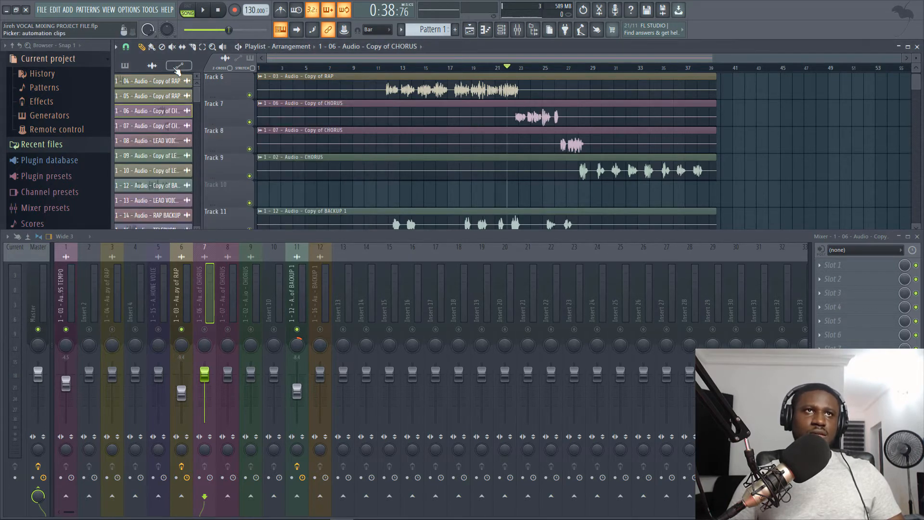
pyautogui.doubleClick(505, 120)
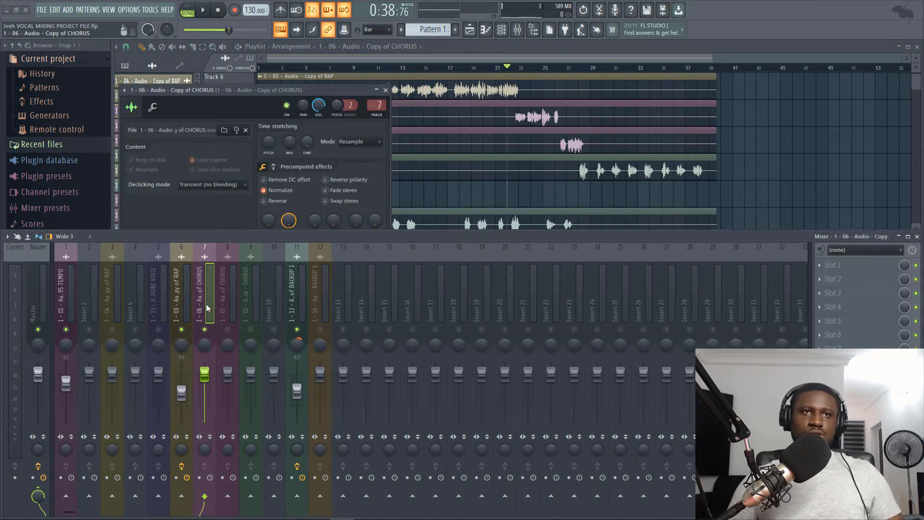
# Lower the Copy of CHORUS insert 7 volume to about -8.1 dB while playing the passage from bar 22.
pyautogui.press('space')
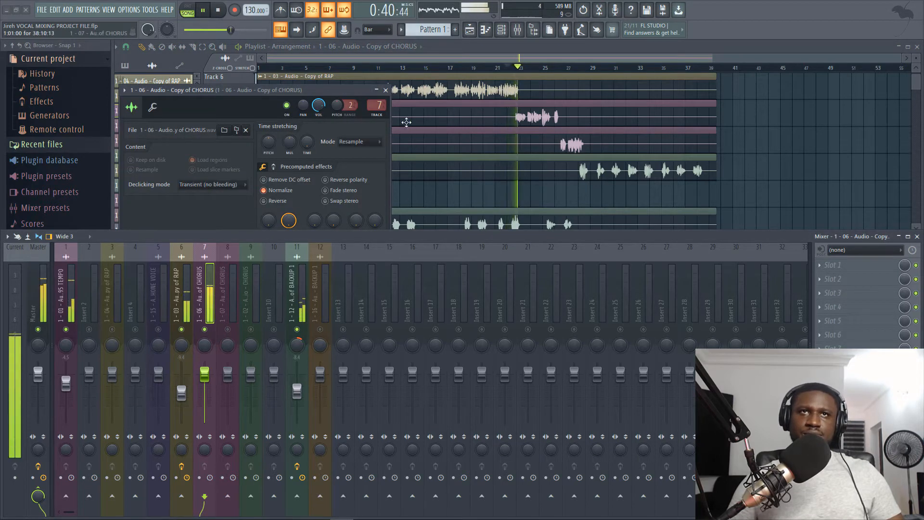
pyautogui.click(385, 90)
pyautogui.moveTo(208, 382)
pyautogui.mouseDown()
pyautogui.moveTo(208, 400)
pyautogui.moveTo(205, 390)
pyautogui.mouseUp()
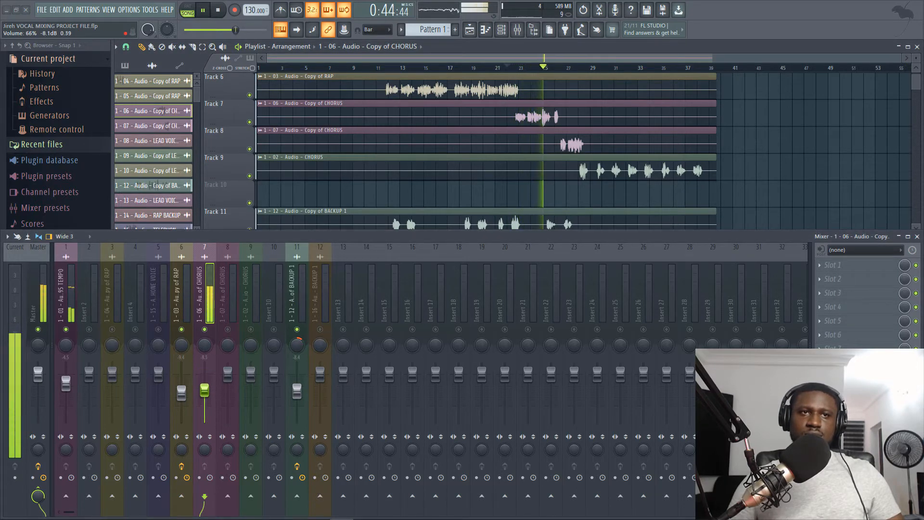
pyautogui.click(508, 65)
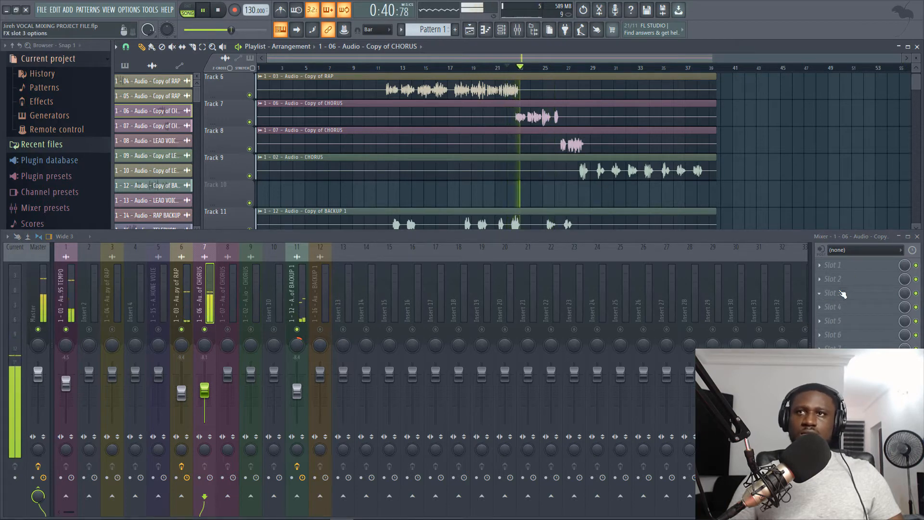
pyautogui.press('space')
# Load Fruity Compressor in slot 1 of the chorus insert, with threshold -25.0 dB and ratio 4.5:1.
pyautogui.click(847, 265)
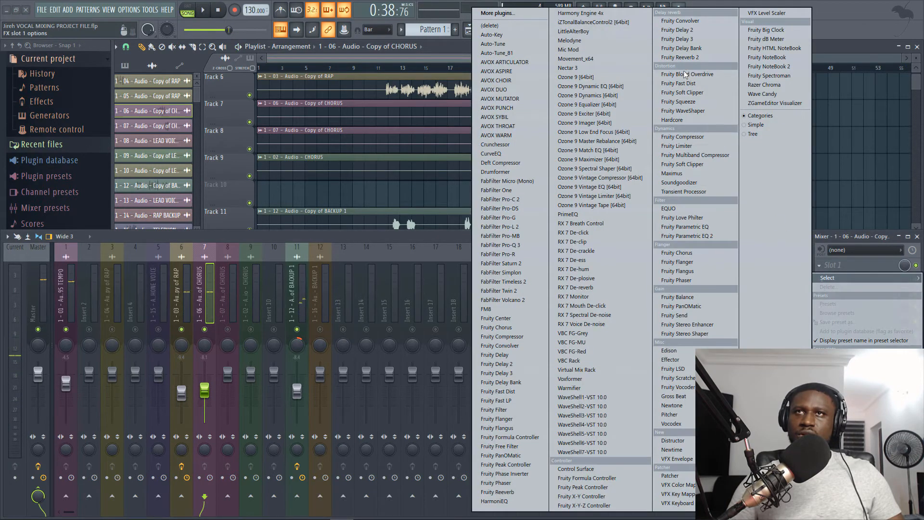
pyautogui.click(683, 137)
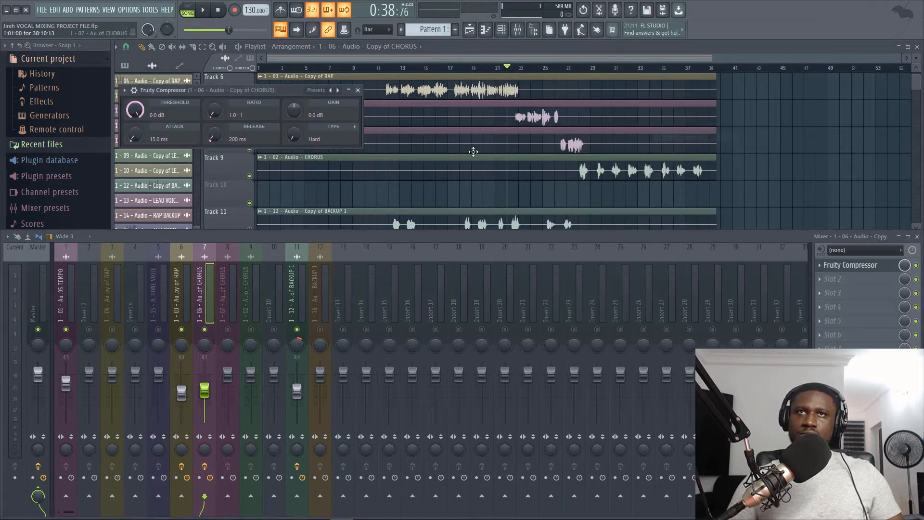
pyautogui.scroll(5, 518, 74)
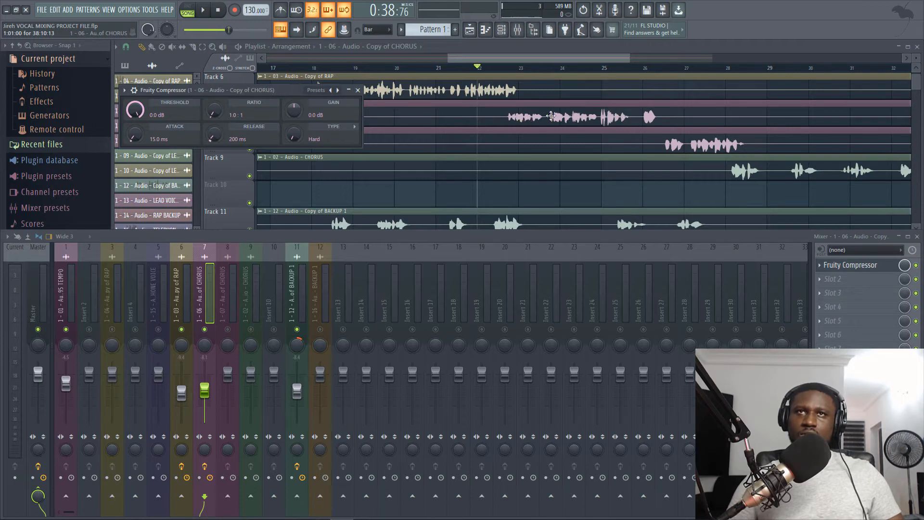
pyautogui.moveTo(235, 96); pyautogui.dragTo(369, 149)
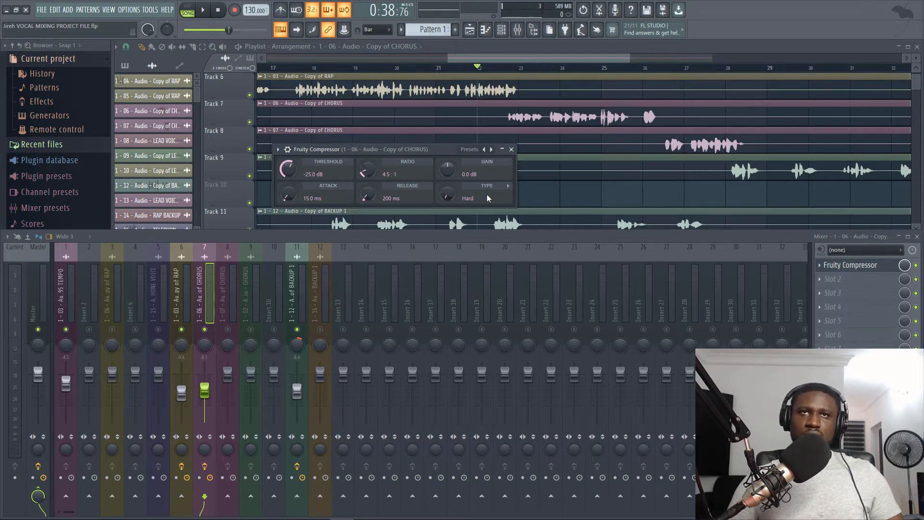
# Raise the chorus compressor's gain to about 7 dB while auditioning from bar 22, and close the compressor.
pyautogui.press('space')
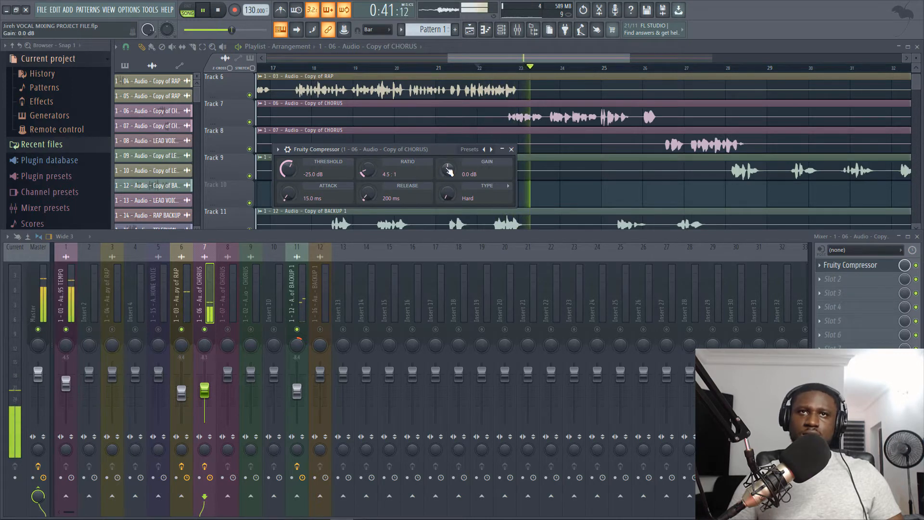
pyautogui.press('space')
pyautogui.moveTo(448, 169); pyautogui.dragTo(449, 164)
pyautogui.press('space')
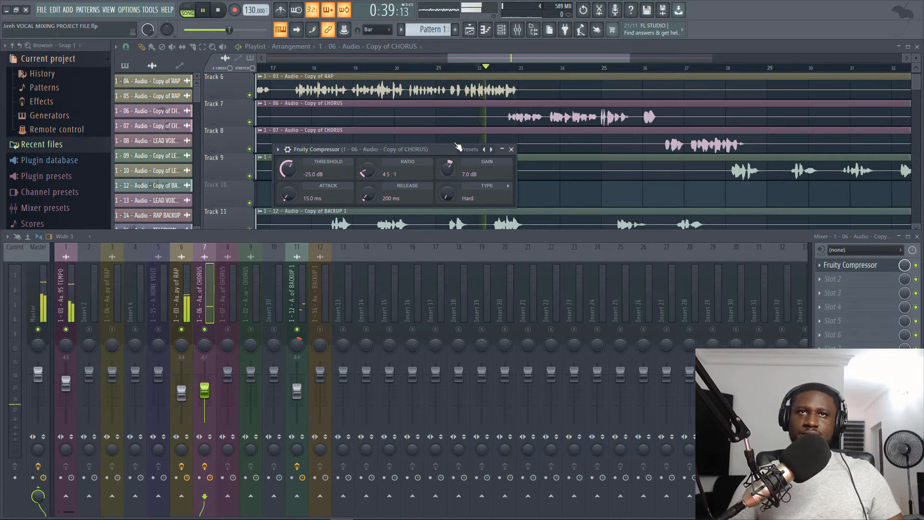
pyautogui.moveTo(449, 169); pyautogui.dragTo(449, 172)
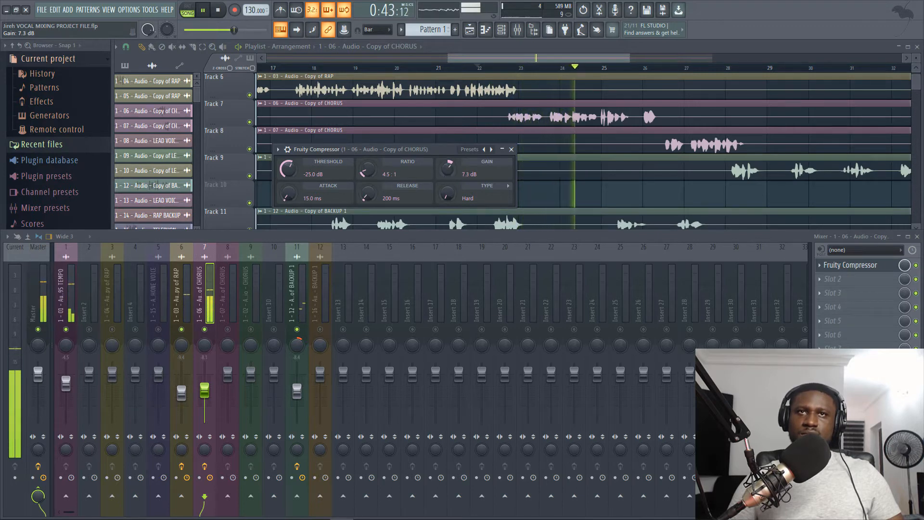
pyautogui.moveTo(449, 172); pyautogui.dragTo(449, 169)
pyautogui.click(511, 149)
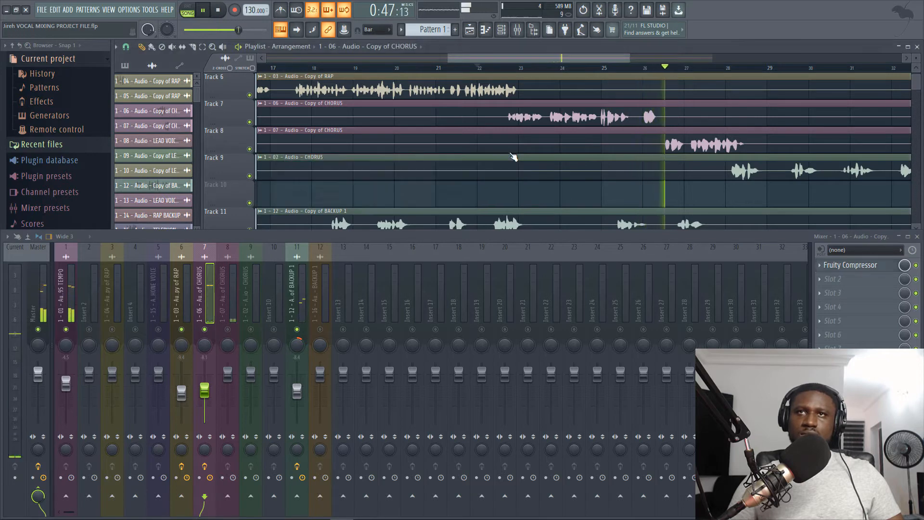
# Audition the compressed chorus vocal against the rap and backup from around bar 21.
pyautogui.click(471, 72)
pyautogui.scroll(-2, 459, 71)
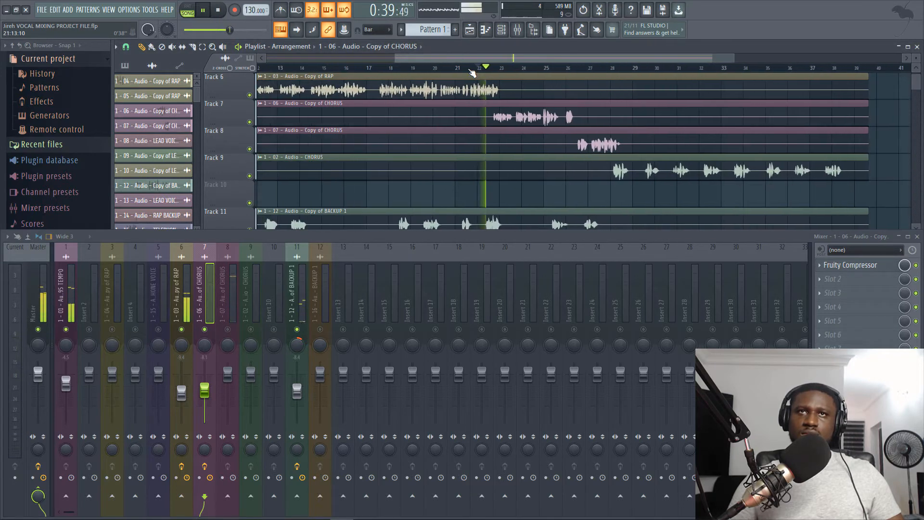
pyautogui.press('space')
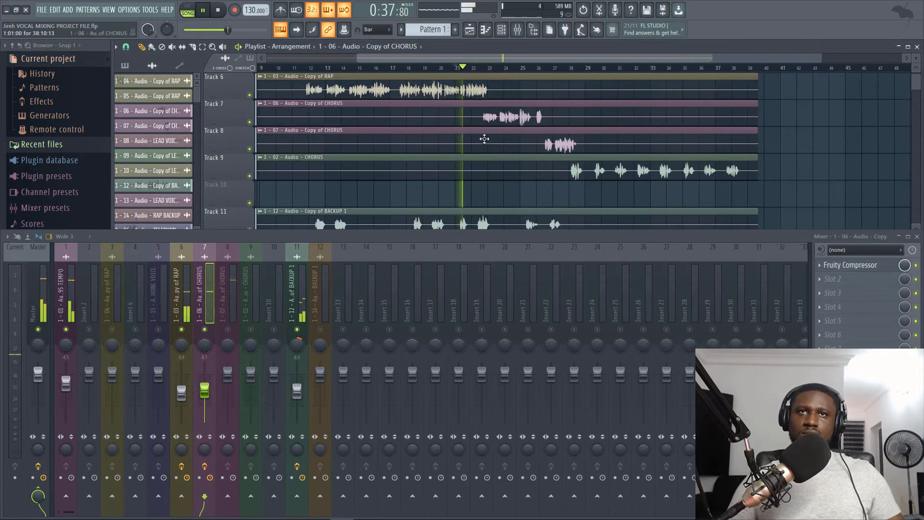
pyautogui.scroll(-3, 461, 152)
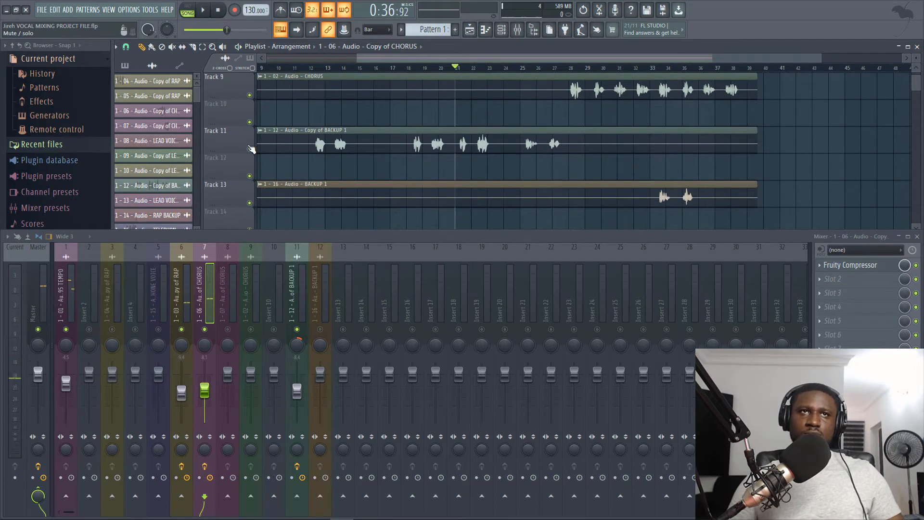
pyautogui.press('space')
pyautogui.scroll(4, 521, 131)
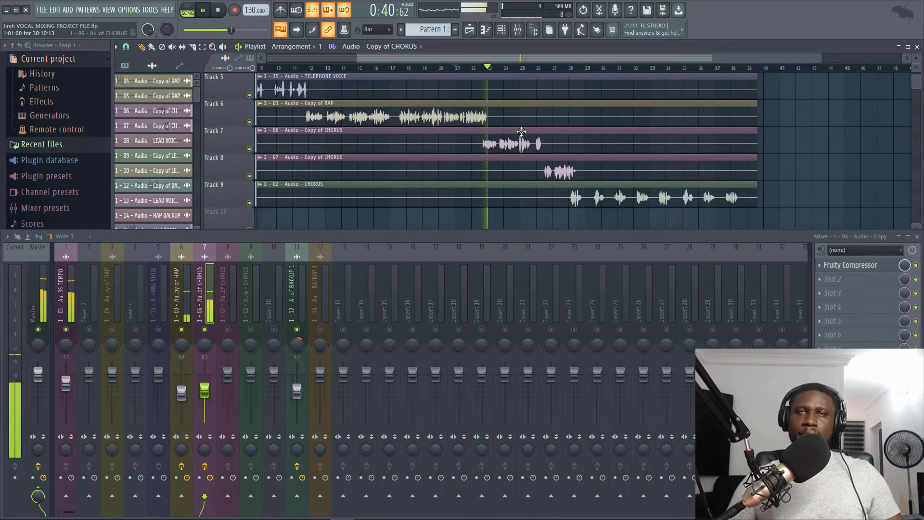
pyautogui.doubleClick(509, 143)
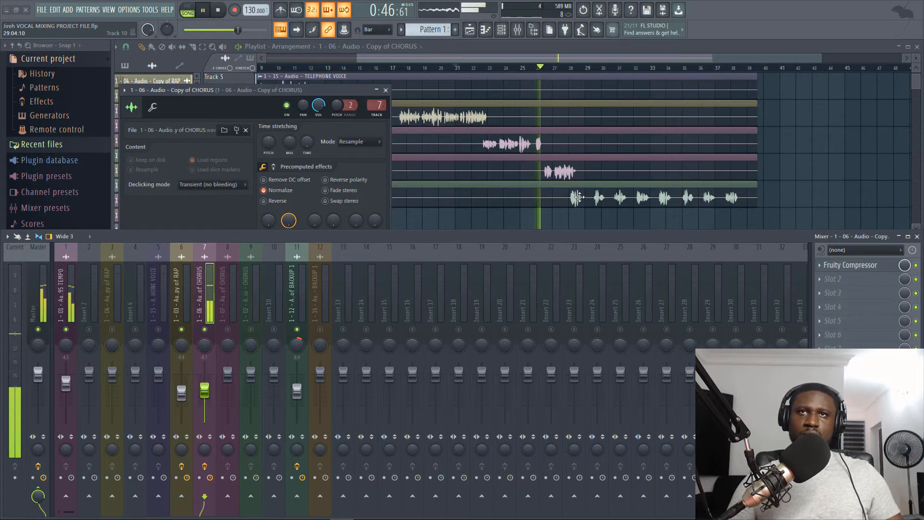
pyautogui.press('space')
pyautogui.press('space')
pyautogui.press('space')
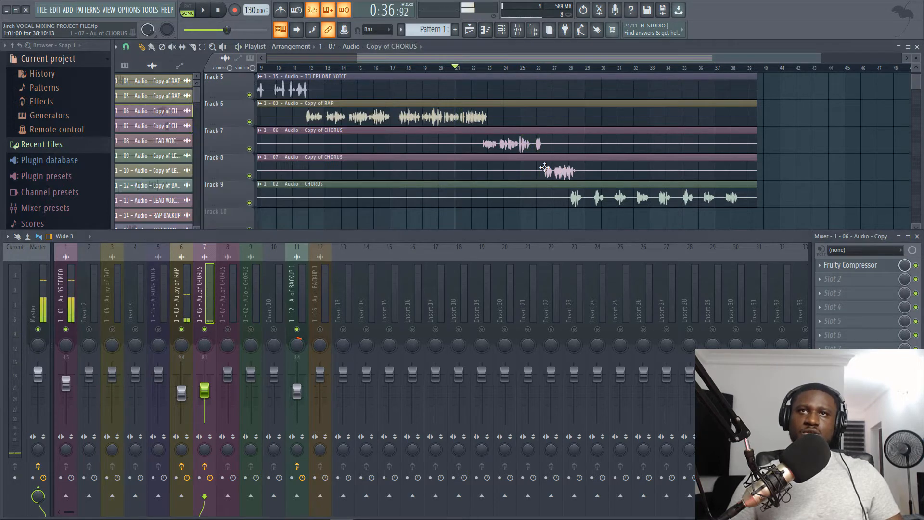
# Route the 1 - 07 Copy of CHORUS clip on Track 8 to mixer insert 7, and close its channel settings.
pyautogui.doubleClick(522, 168)
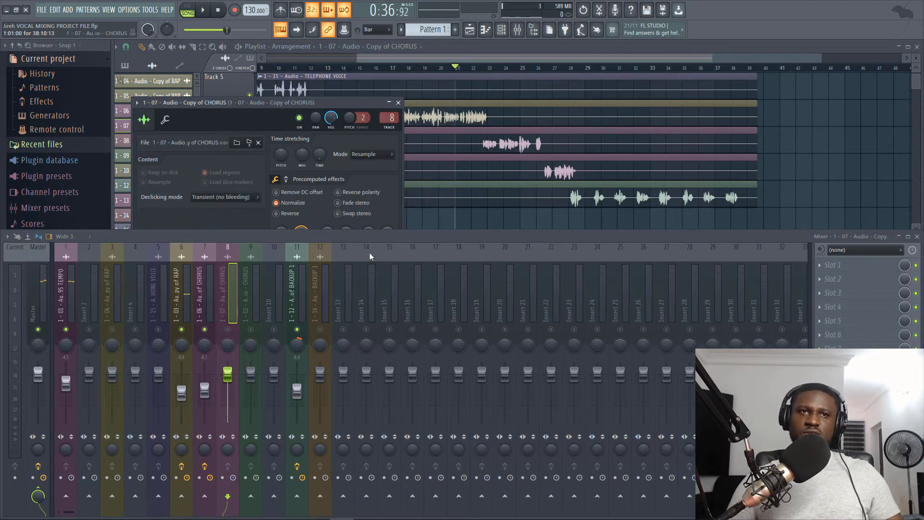
pyautogui.click(207, 310)
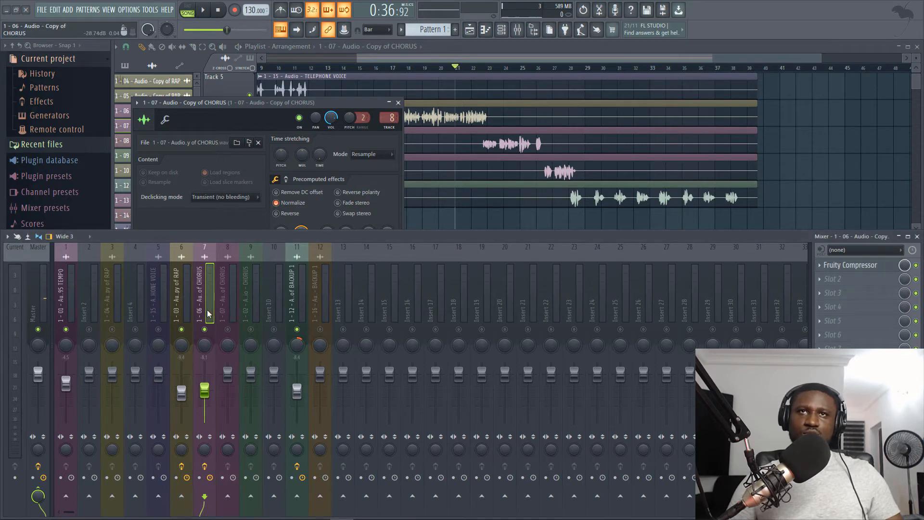
pyautogui.press('space')
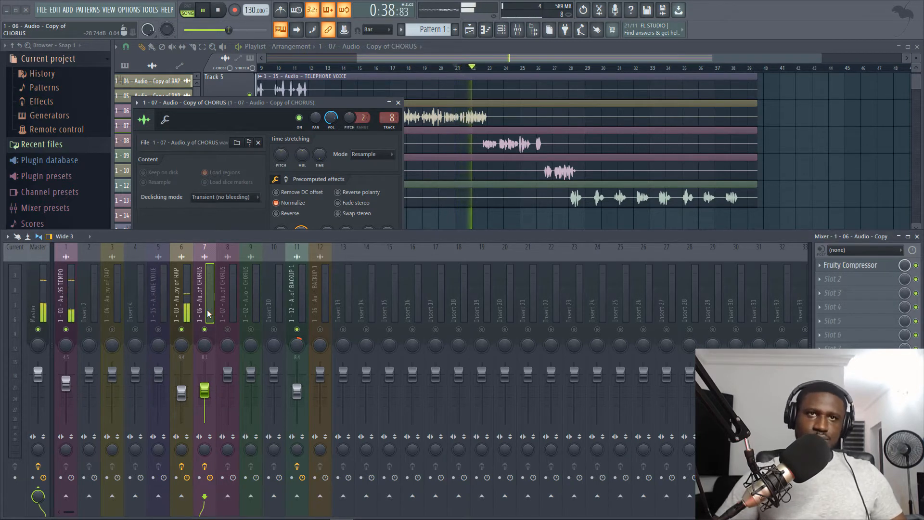
pyautogui.hotkey('ctrl', 'l')
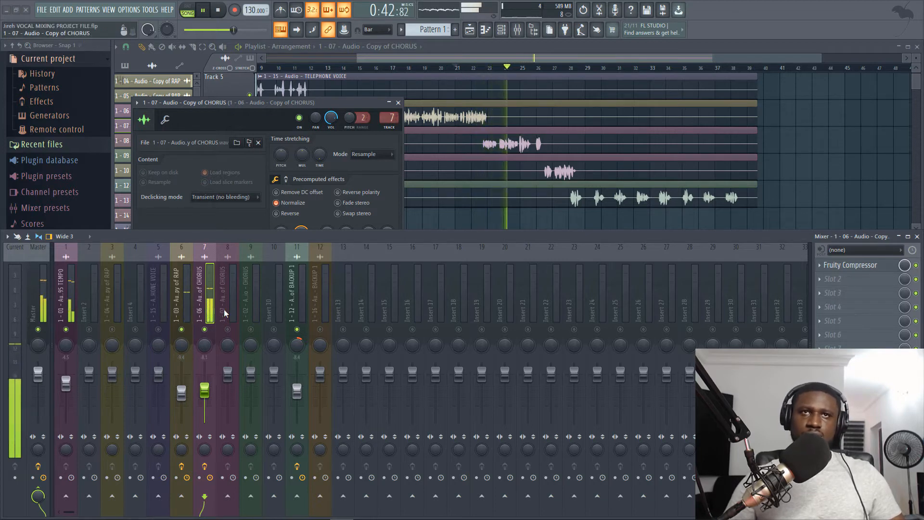
pyautogui.click(398, 102)
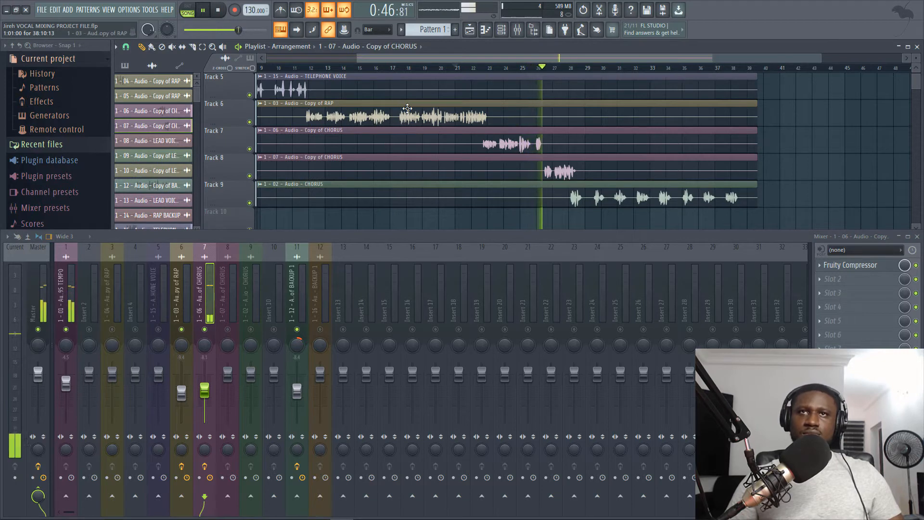
pyautogui.press('space')
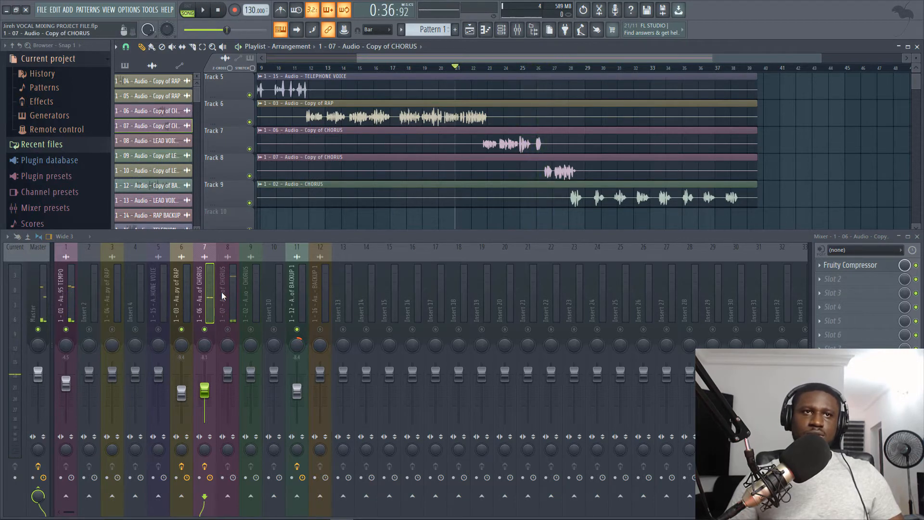
# Check the mixer track assignments of the 1 - 06 and 1 - 07 Copy of CHORUS clips in their channel settings.
pyautogui.doubleClick(537, 162)
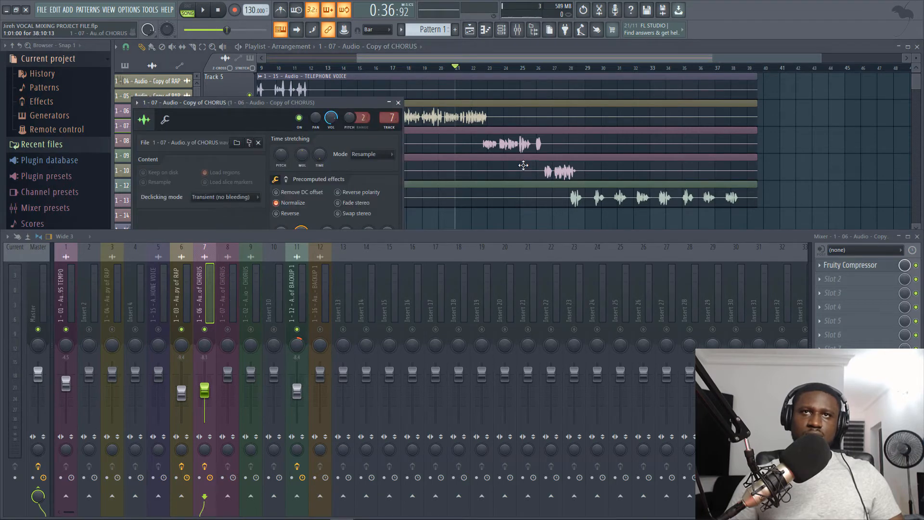
pyautogui.doubleClick(507, 143)
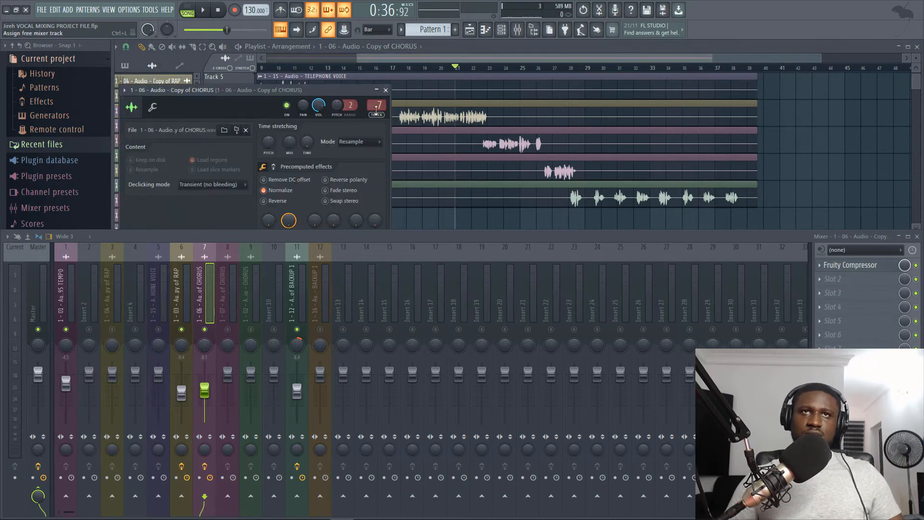
pyautogui.doubleClick(545, 168)
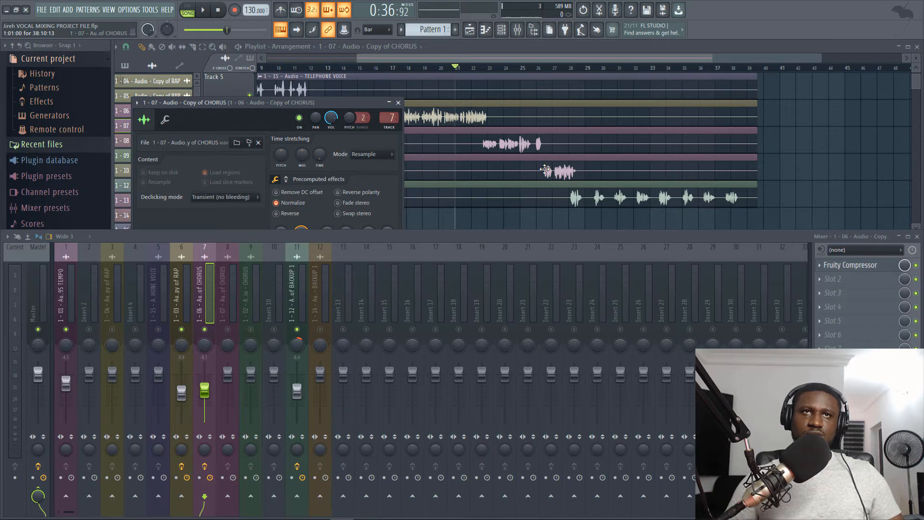
pyautogui.click(545, 168)
# Audition the second chorus clip from bar 27, and replay both chorus clips from bar 23.
pyautogui.press('space')
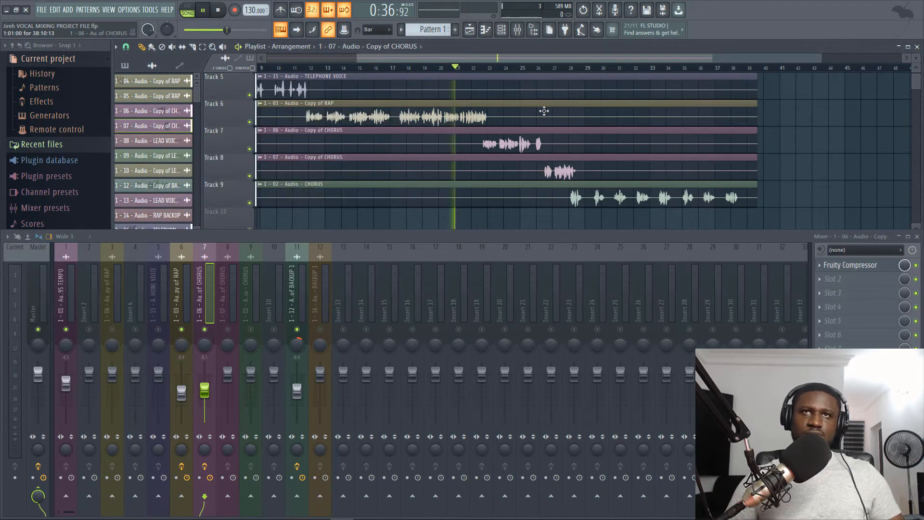
pyautogui.click(553, 68)
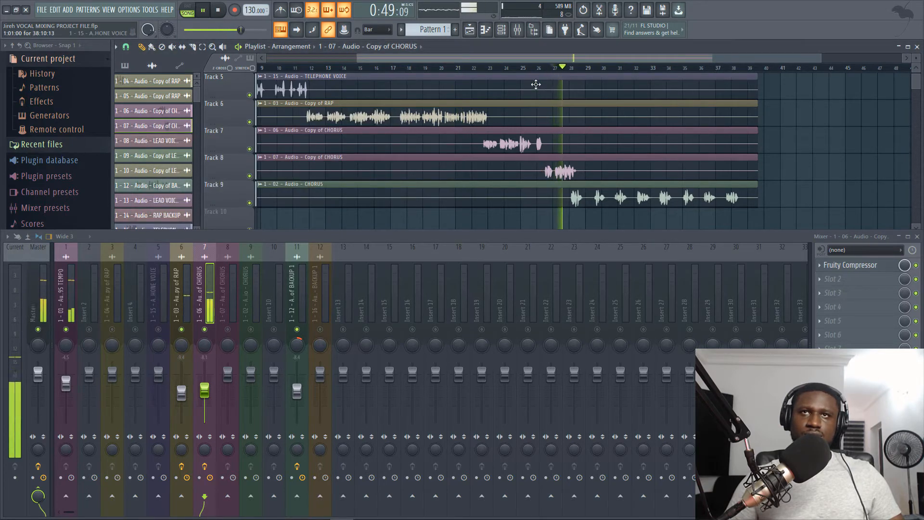
pyautogui.press('space')
pyautogui.click(521, 68)
pyautogui.click(486, 67)
pyautogui.press('space')
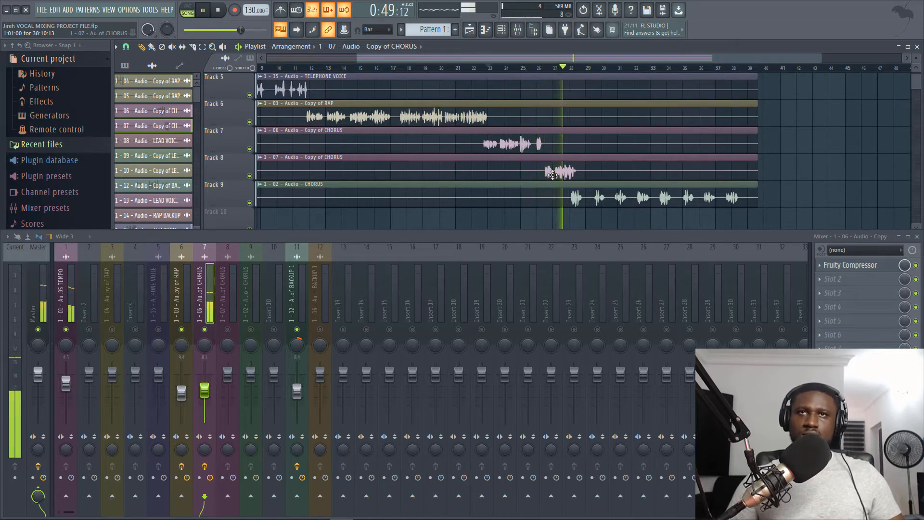
# Raise the chorus fader on insert 7 slightly to about -7.3 dB while auditioning from around bar 21.
pyautogui.click(458, 67)
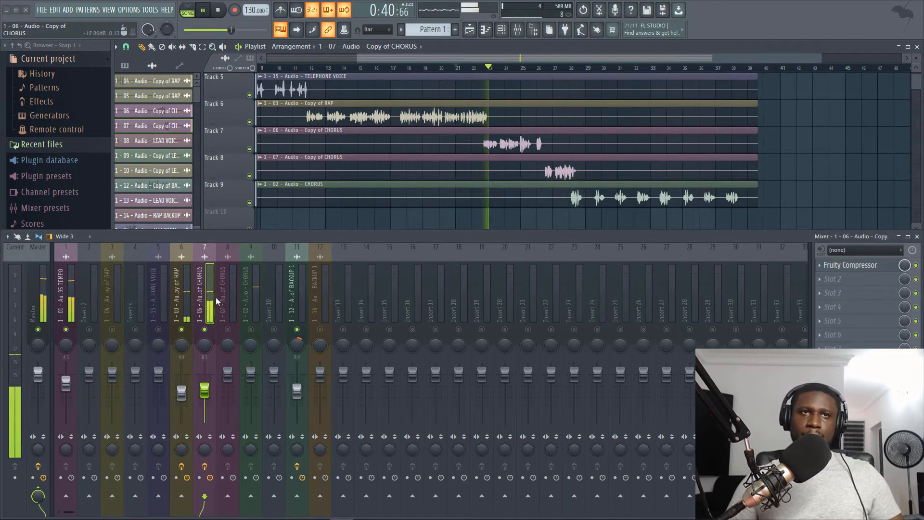
pyautogui.moveTo(202, 389); pyautogui.dragTo(208, 390)
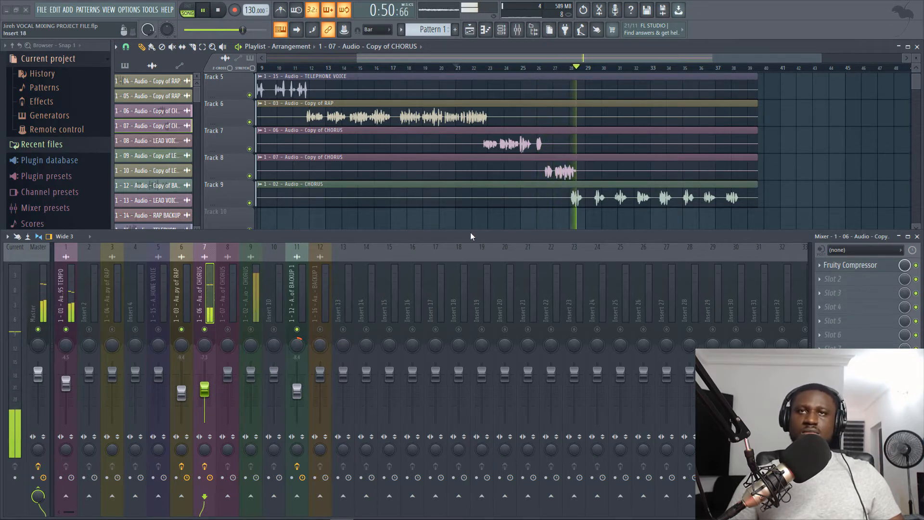
pyautogui.press('space')
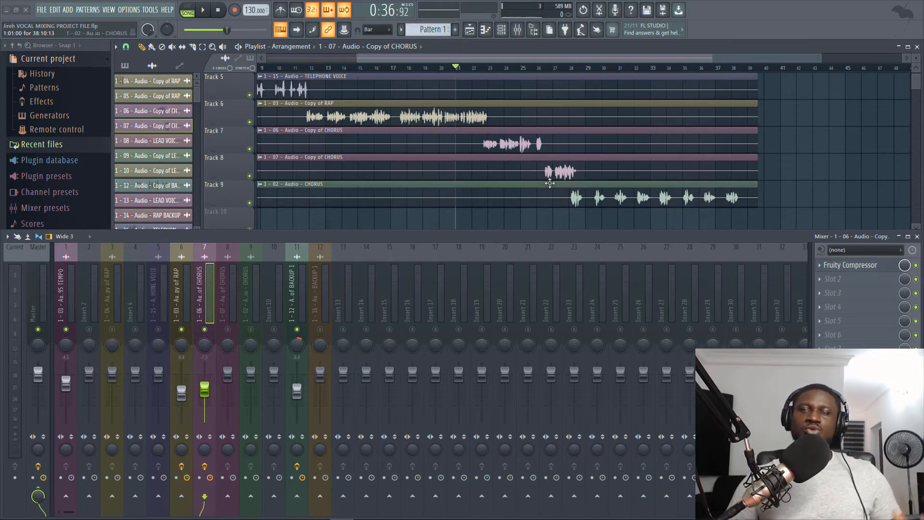
# Replay the rap-to-chorus transition from bar 21, skip ahead to around bar 25, and open the 1 - 07 Copy of CHORUS channel settings.
pyautogui.press('space')
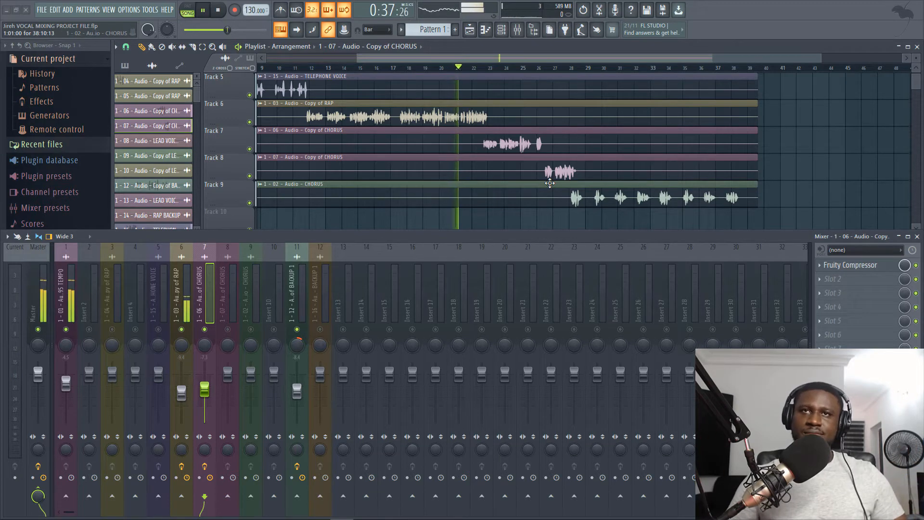
pyautogui.press('space')
pyautogui.doubleClick(456, 170)
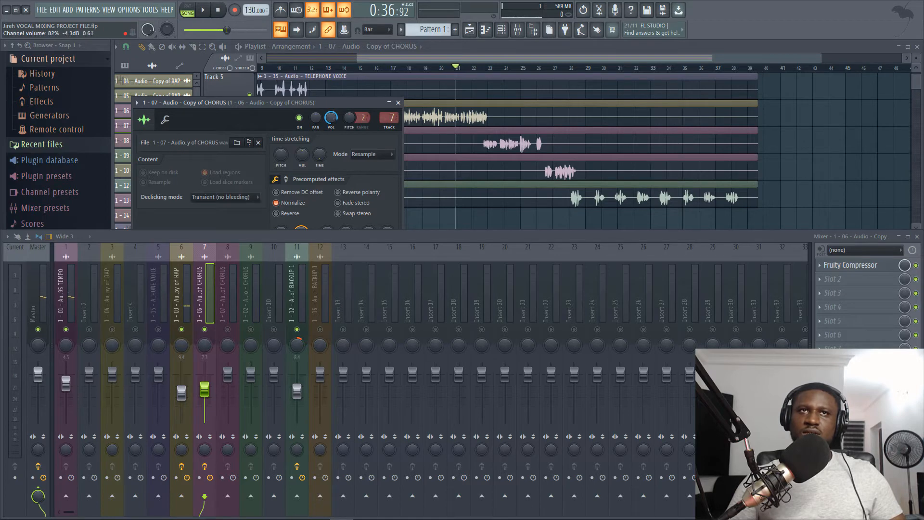
pyautogui.press('space')
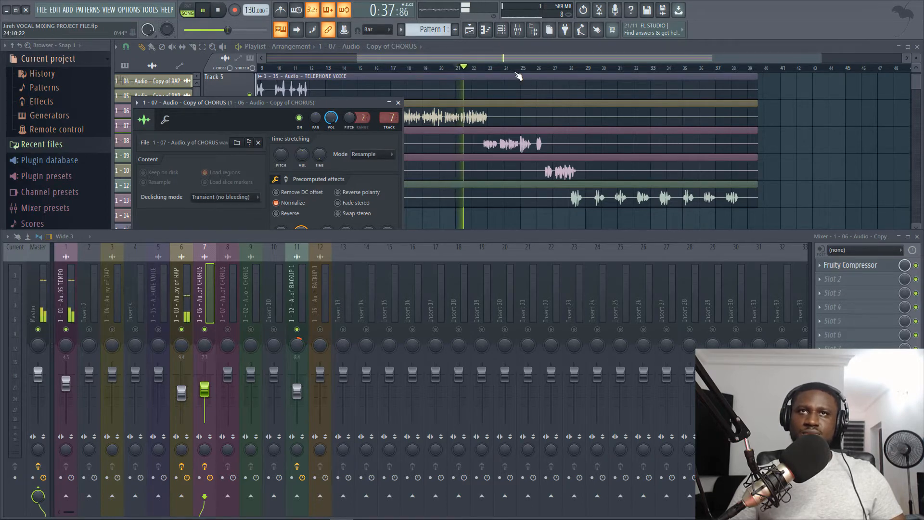
pyautogui.click(518, 70)
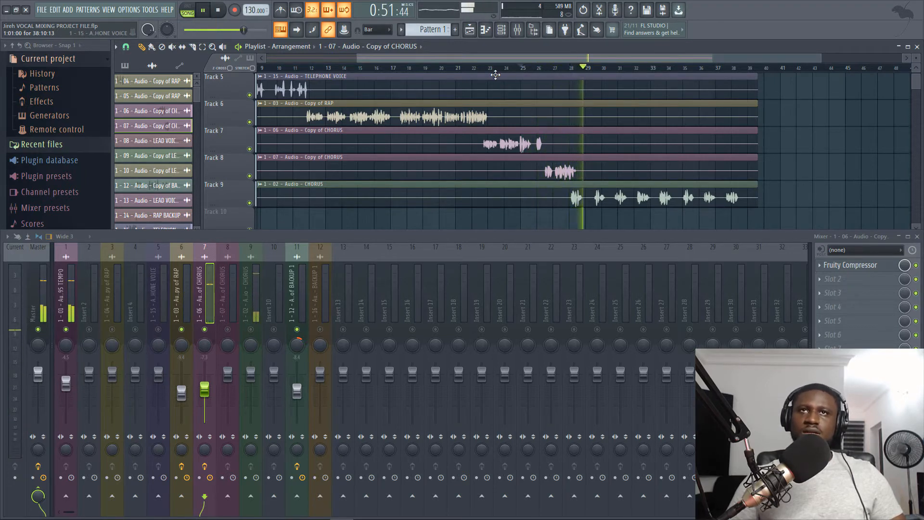
# Unmute playlist Track 11 with the 1 - 12 Copy of BACKUP 1 clip, and play from around bar 27.
pyautogui.press('space')
pyautogui.scroll(-2, 562, 90)
pyautogui.scroll(-4, 554, 121)
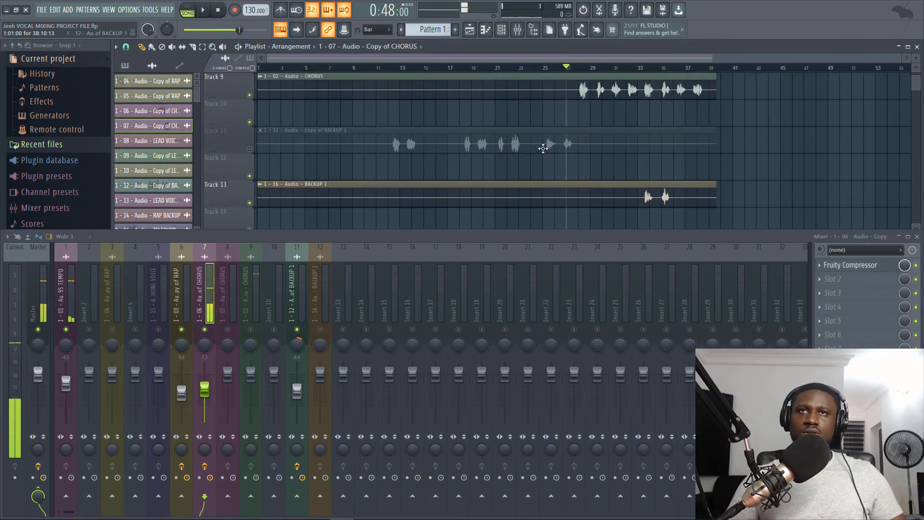
pyautogui.click(249, 149)
pyautogui.scroll(4, 503, 151)
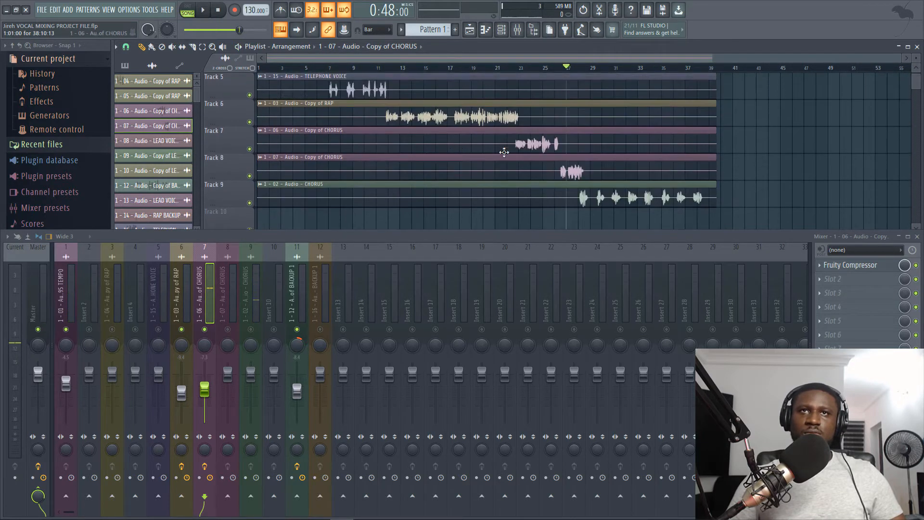
pyautogui.scroll(-6, 509, 152)
pyautogui.scroll(3, 519, 155)
pyautogui.press('space')
pyautogui.scroll(3, 553, 168)
pyautogui.scroll(-4, 590, 192)
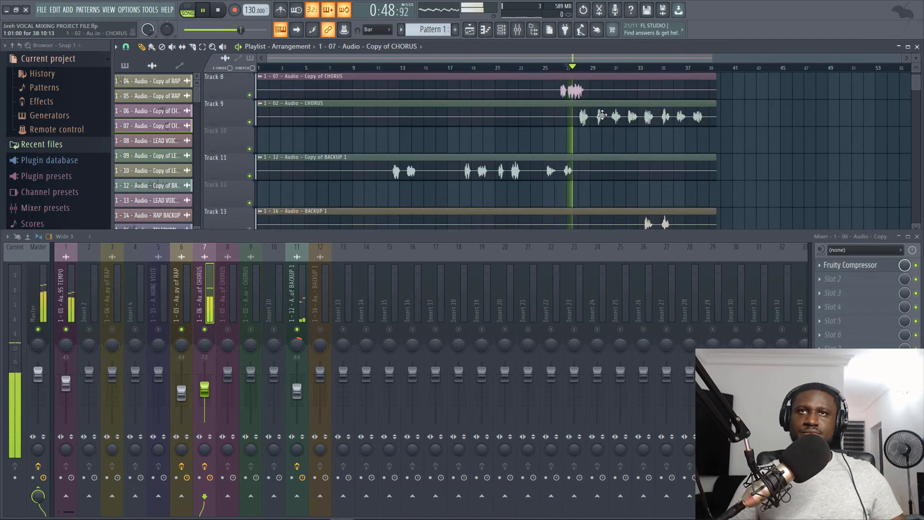
# Unmute the 1 - 02 CHORUS vocal on mixer insert 9 and lower its fader to about -6.1 dB.
pyautogui.doubleClick(576, 103)
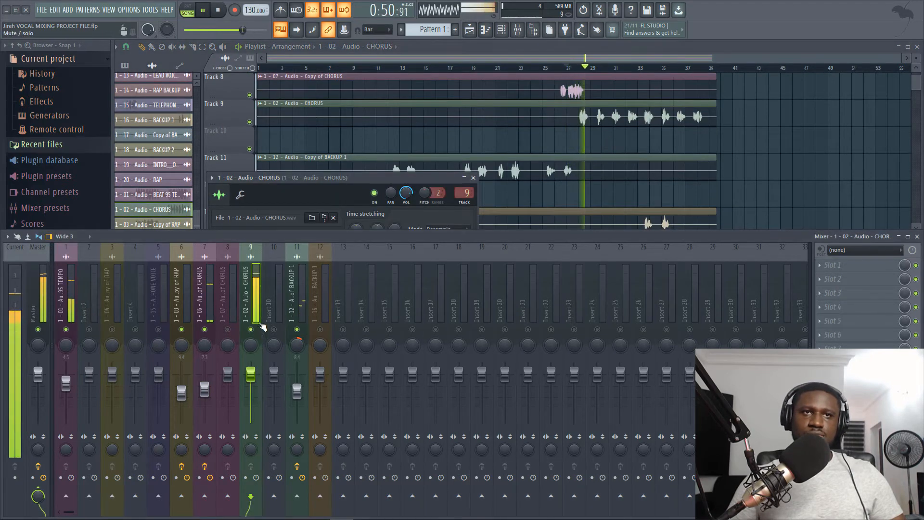
pyautogui.moveTo(251, 374); pyautogui.dragTo(251, 384)
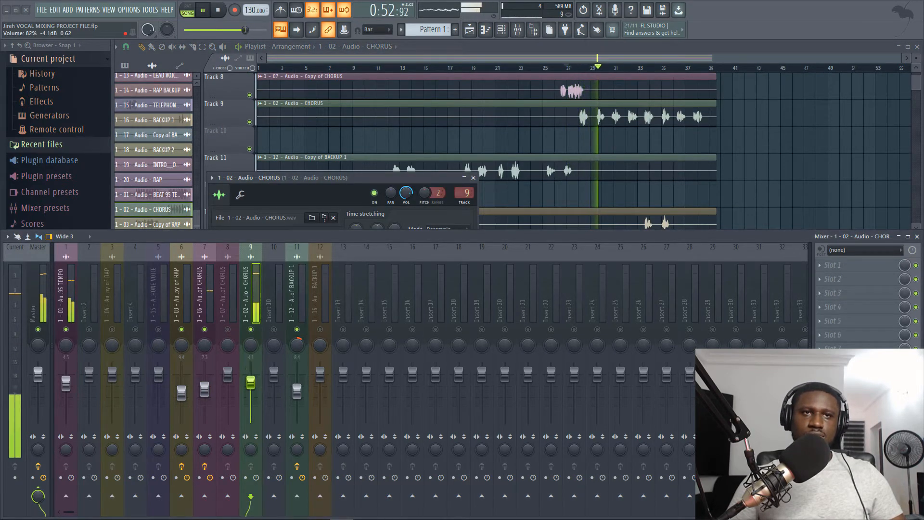
# Load Fruity Parametric EQ 2 in insert 9's first effect slot and roll off the chorus lows with band 1.
pyautogui.click(840, 272)
pyautogui.click(717, 238)
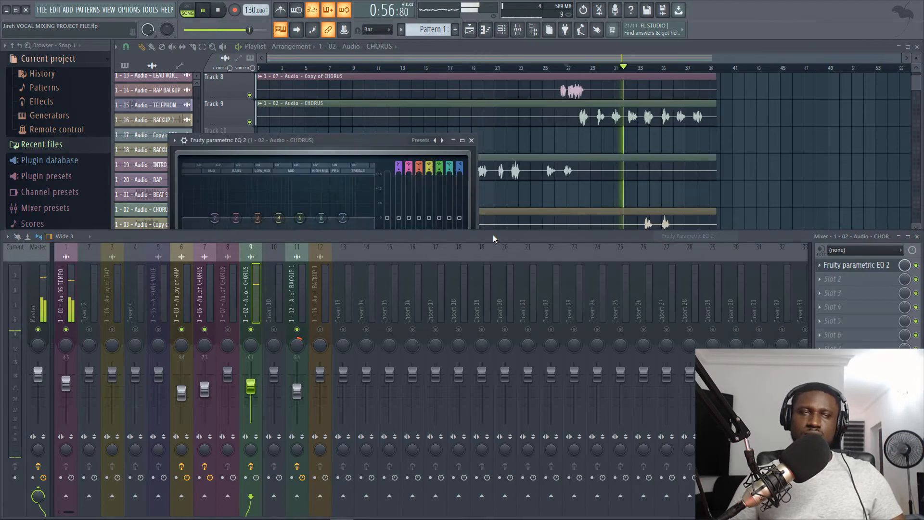
pyautogui.press('space')
pyautogui.moveTo(326, 143); pyautogui.dragTo(405, 84)
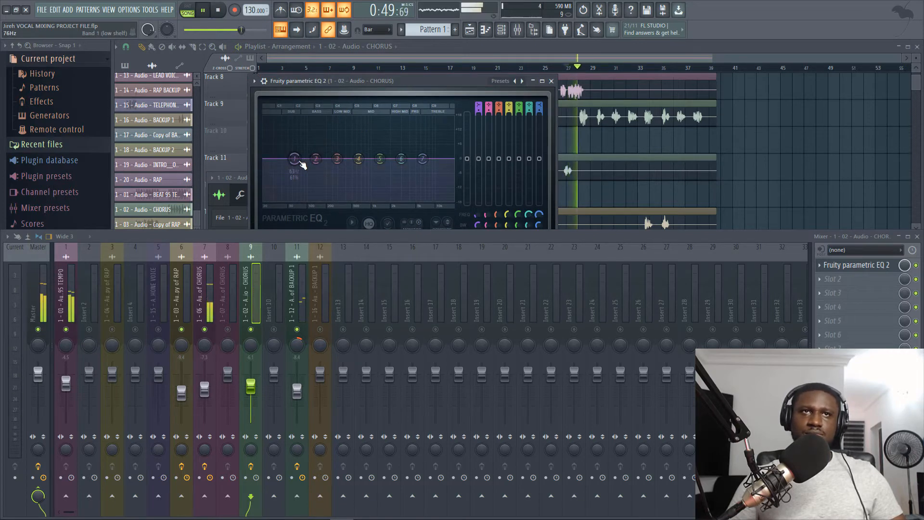
pyautogui.moveTo(295, 159); pyautogui.dragTo(299, 202)
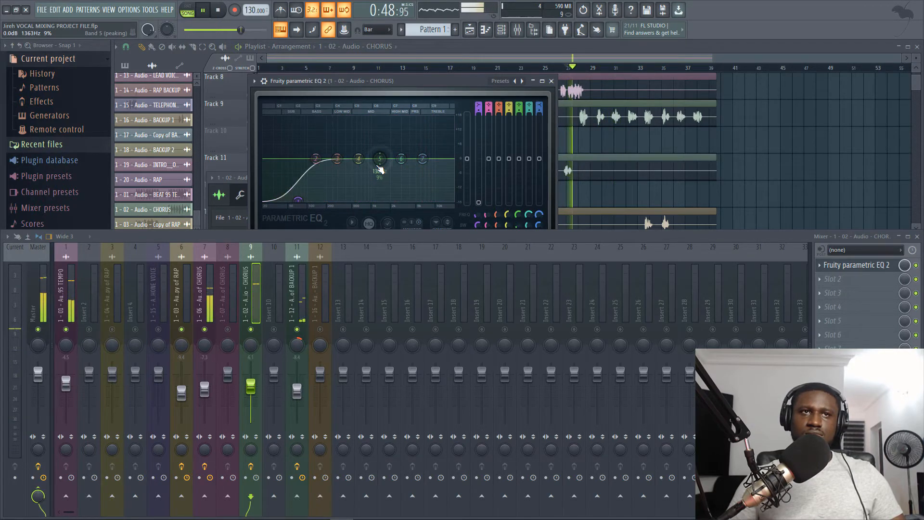
# Cut narrow dips in the chorus EQ with band 5 near 1335 Hz and band 6 to -4.2 dB at 2671 Hz.
pyautogui.moveTo(379, 168)
pyautogui.mouseDown()
pyautogui.moveTo(380, 118)
pyautogui.moveTo(378, 165)
pyautogui.mouseUp()
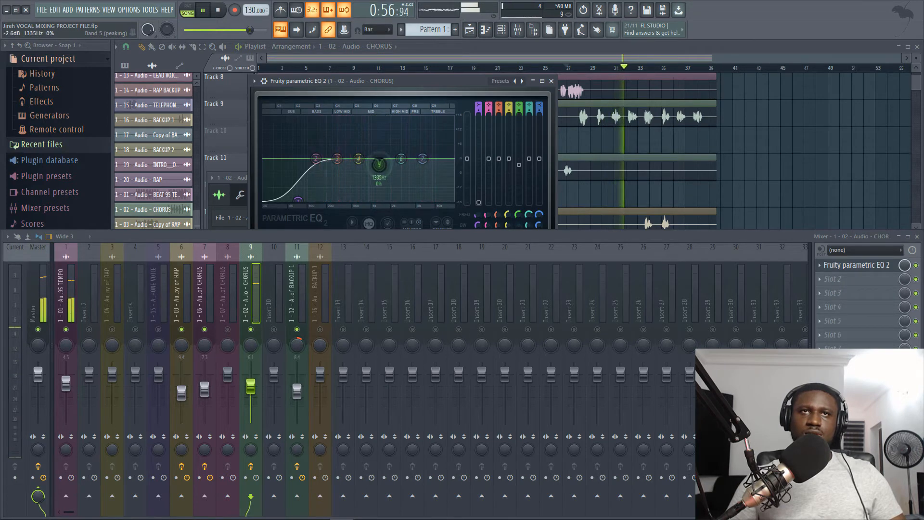
pyautogui.moveTo(406, 159); pyautogui.dragTo(408, 118)
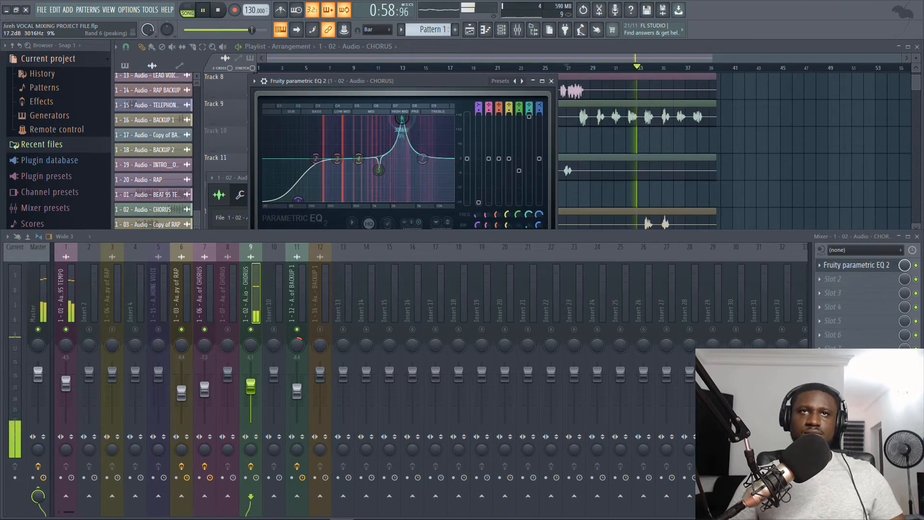
pyautogui.moveTo(397, 117); pyautogui.dragTo(399, 160)
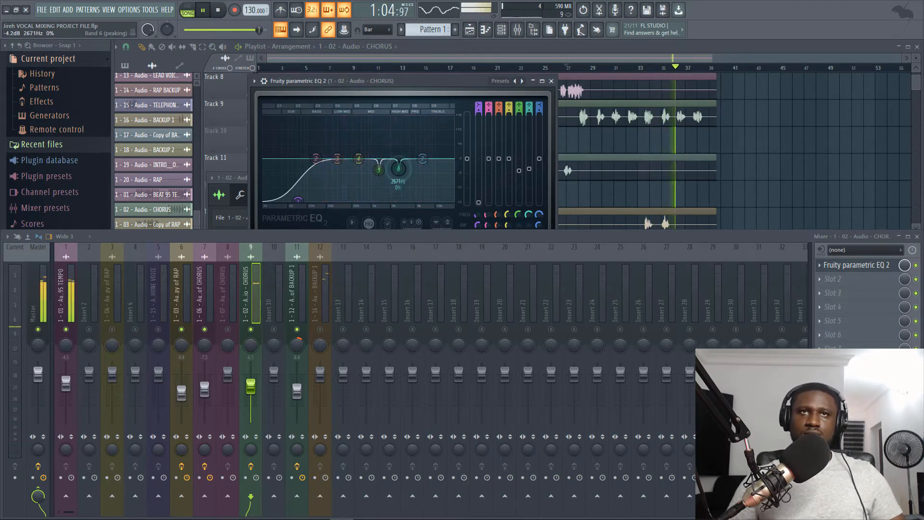
# Sweep EQ band 4 through the chorus low mids and cut a narrow dip there, closing the EQ after a listen.
pyautogui.press('space')
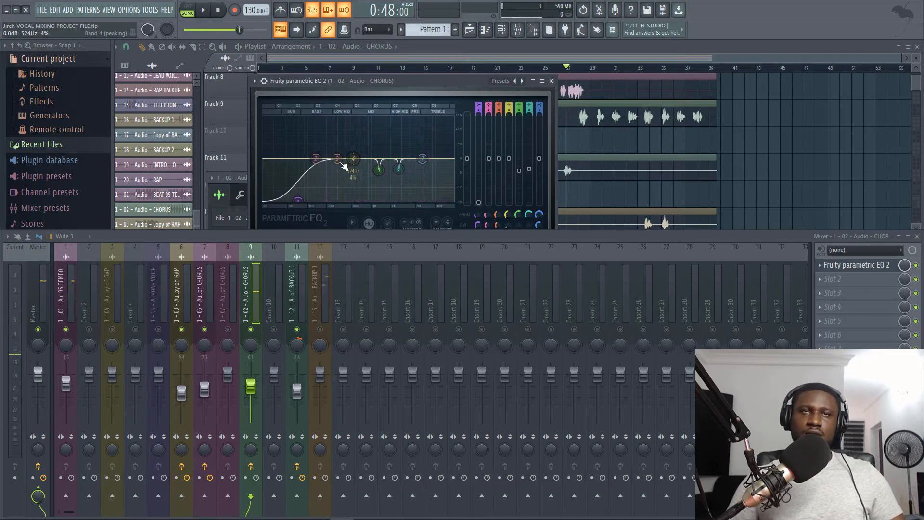
pyautogui.press('space')
pyautogui.moveTo(344, 166); pyautogui.dragTo(362, 118)
pyautogui.moveTo(510, 116); pyautogui.dragTo(509, 171)
pyautogui.press('space')
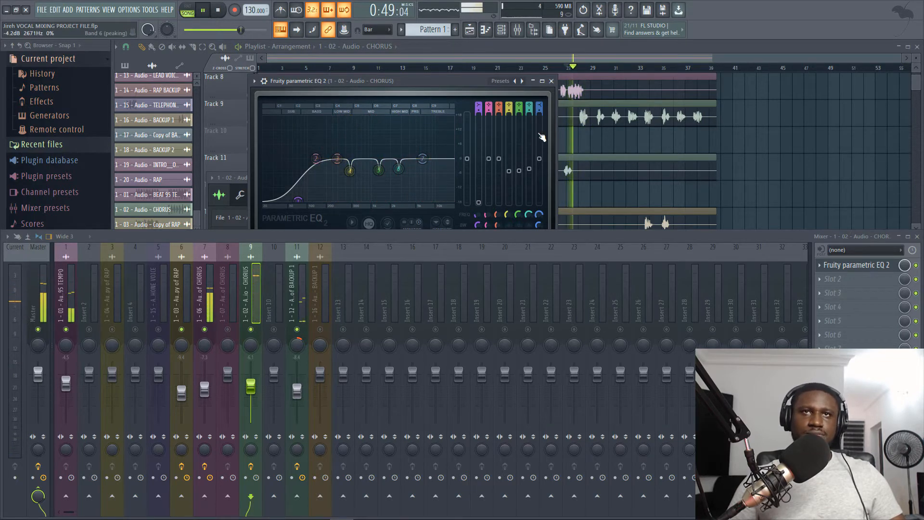
pyautogui.click(552, 82)
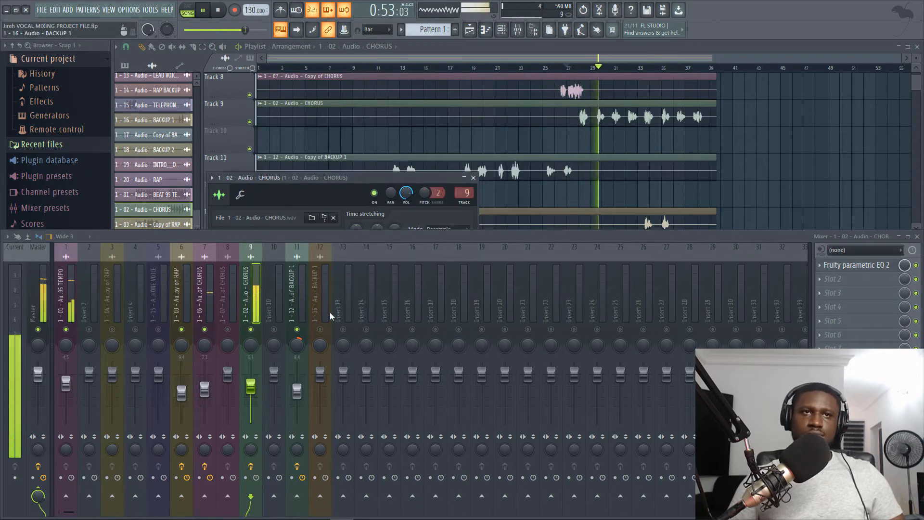
pyautogui.press('space')
# Load Fruity Compressor in insert 9's second slot with a -22.2 dB threshold, 4.7:1 ratio and 8.6 dB gain.
pyautogui.click(833, 279)
pyautogui.moveTo(830, 292)
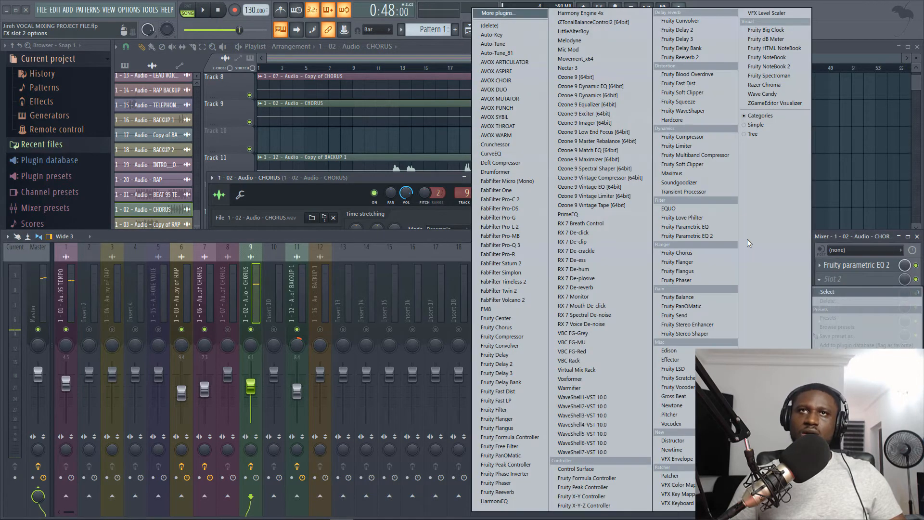
pyautogui.click(701, 139)
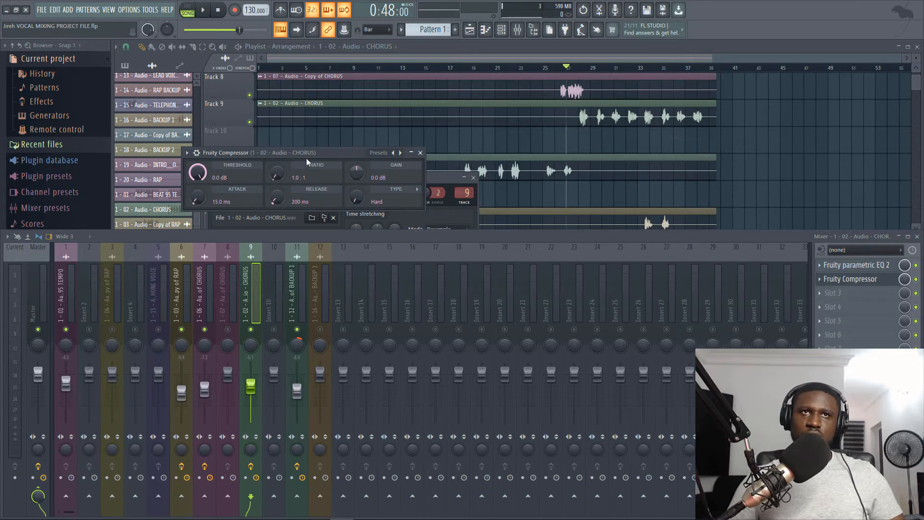
pyautogui.moveTo(306, 158); pyautogui.dragTo(588, 131)
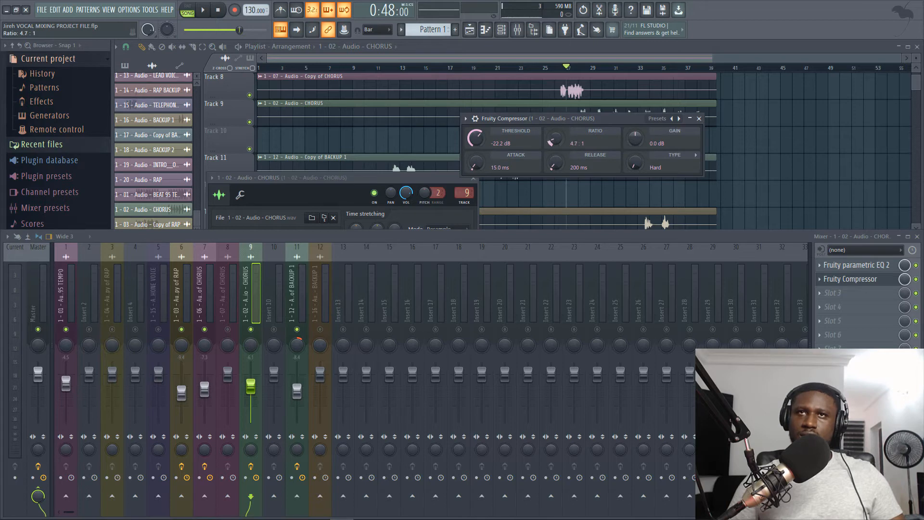
pyautogui.press('space')
pyautogui.moveTo(592, 120); pyautogui.dragTo(424, 108)
pyautogui.moveTo(476, 134)
pyautogui.mouseDown()
pyautogui.moveTo(476, 117)
pyautogui.moveTo(466, 126)
pyautogui.mouseUp()
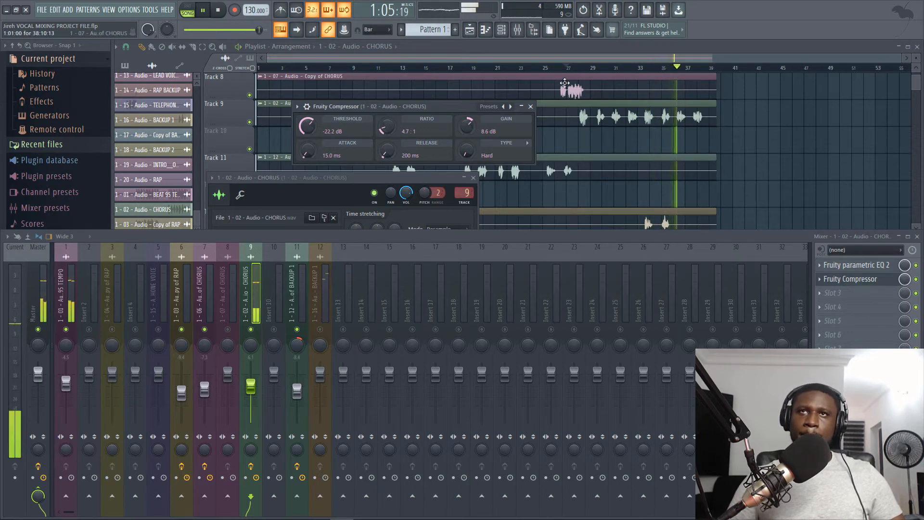
# Replay the compressed chorus from around bar 28 and lower insert 9's fader to about -7.5 dB.
pyautogui.click(576, 72)
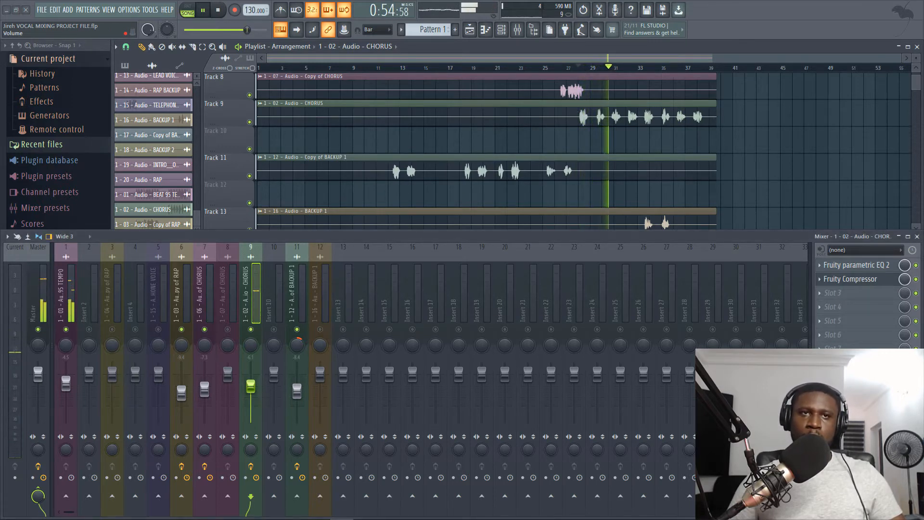
pyautogui.moveTo(251, 395); pyautogui.dragTo(253, 403)
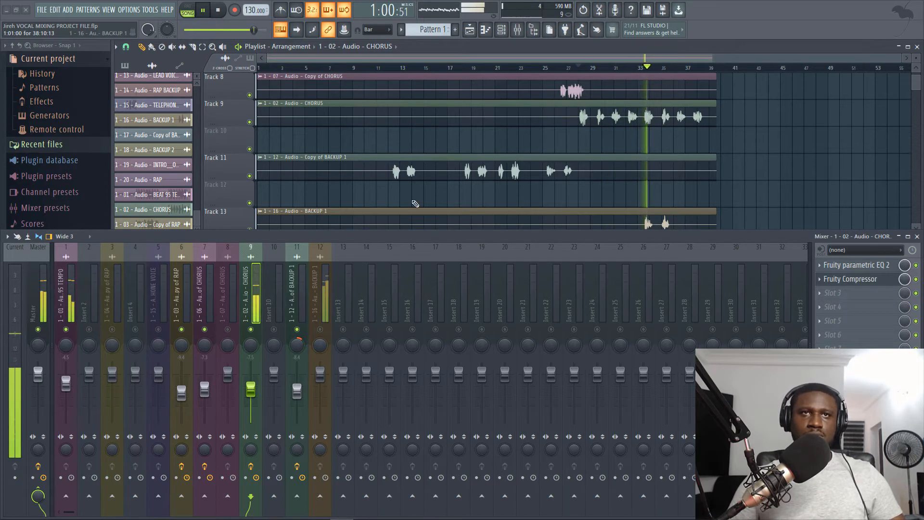
# Locate the 1 - 16 BACKUP 1 clip on Track 13 and unmute its mixer insert 12 during playback.
pyautogui.scroll(-5, 529, 192)
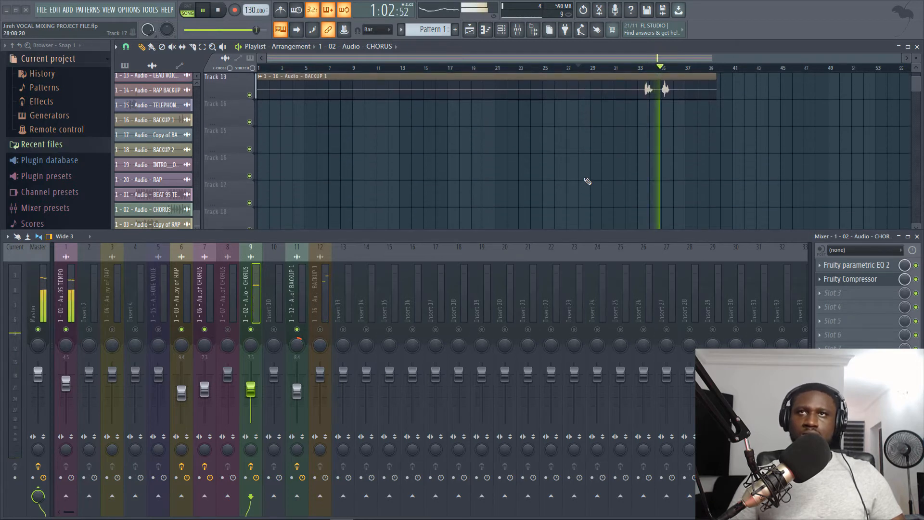
pyautogui.scroll(4, 562, 125)
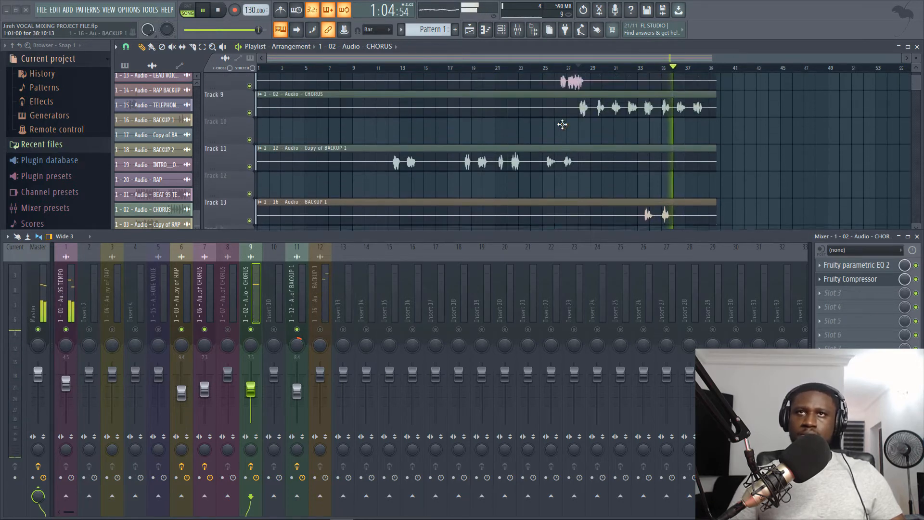
pyautogui.press('space')
pyautogui.scroll(-3, 585, 181)
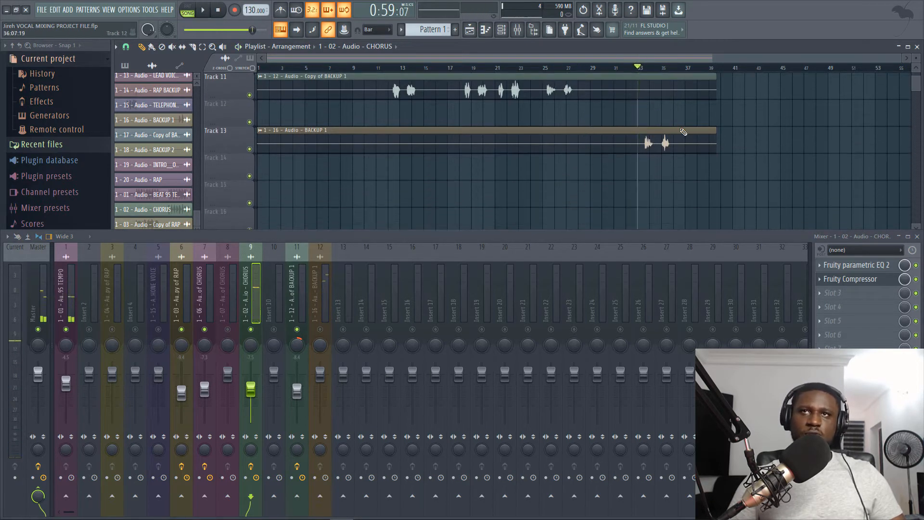
pyautogui.press('space')
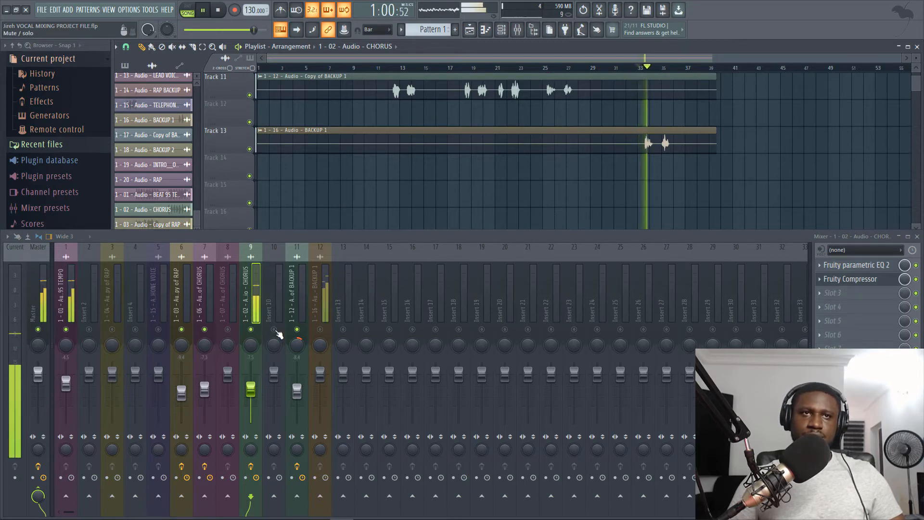
pyautogui.click(330, 313)
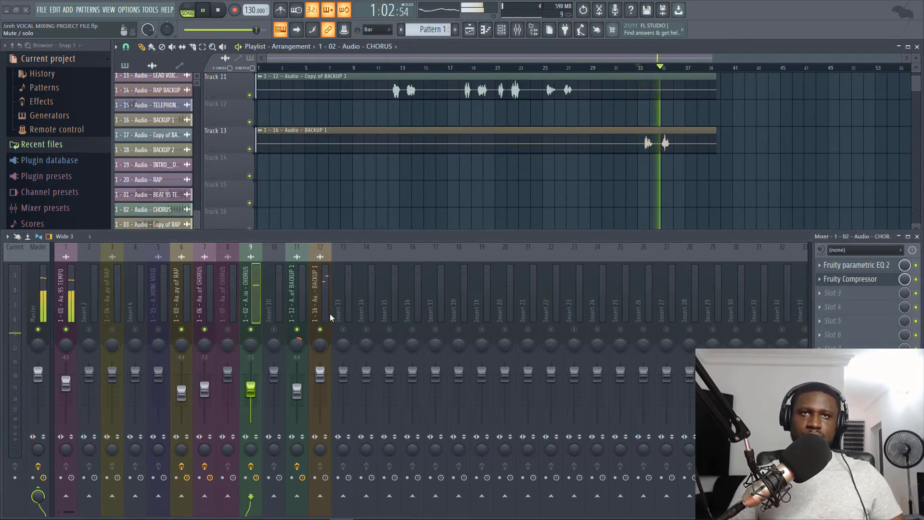
# Lower the BACKUP 1 fader on insert 12 to about -12.3 dB while playing the section before bar 34.
pyautogui.press('space')
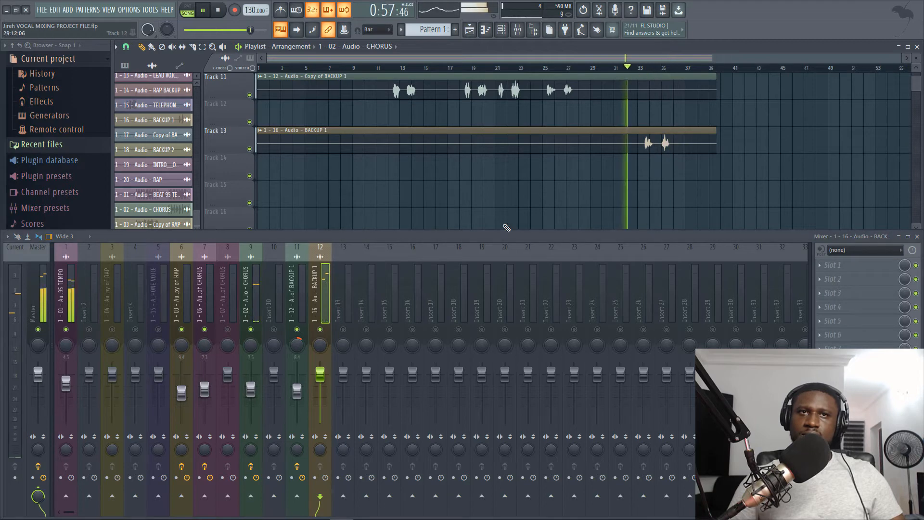
pyautogui.moveTo(320, 383); pyautogui.dragTo(320, 402)
pyautogui.press('space')
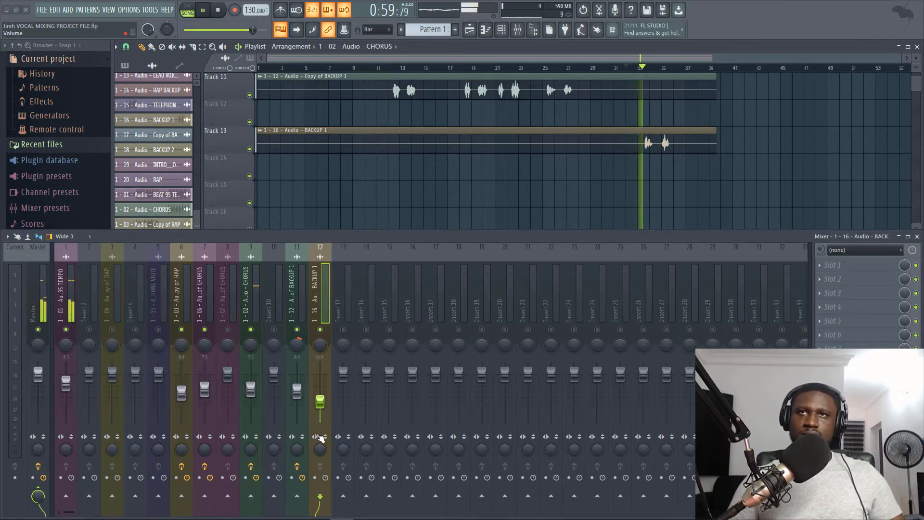
pyautogui.moveTo(320, 401); pyautogui.dragTo(320, 397)
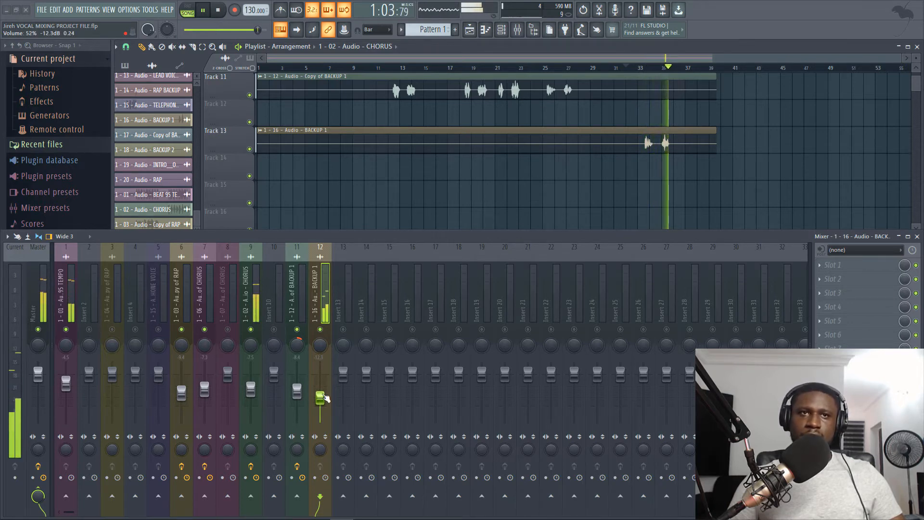
# Load Fruity Parametric EQ 2 into insert 12's first slot and roll off BACKUP 1's low end with band 1 during playback.
pyautogui.press('space')
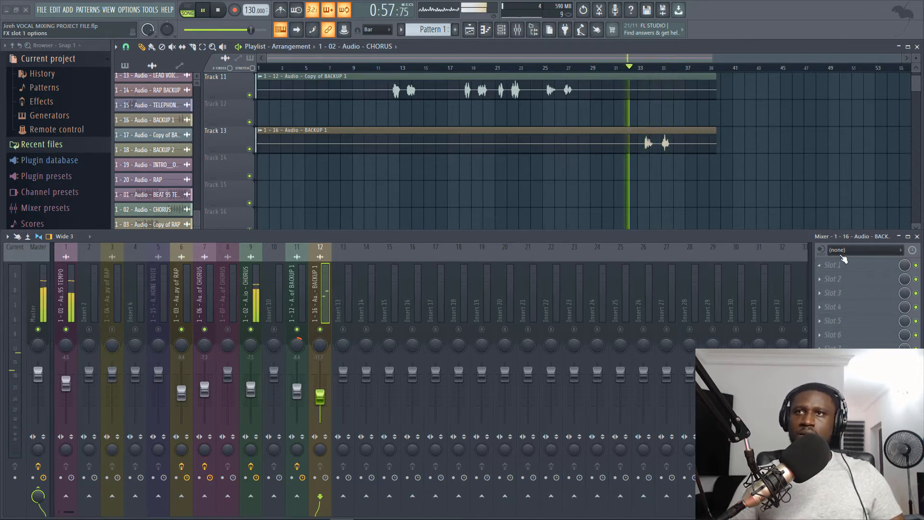
pyautogui.click(835, 264)
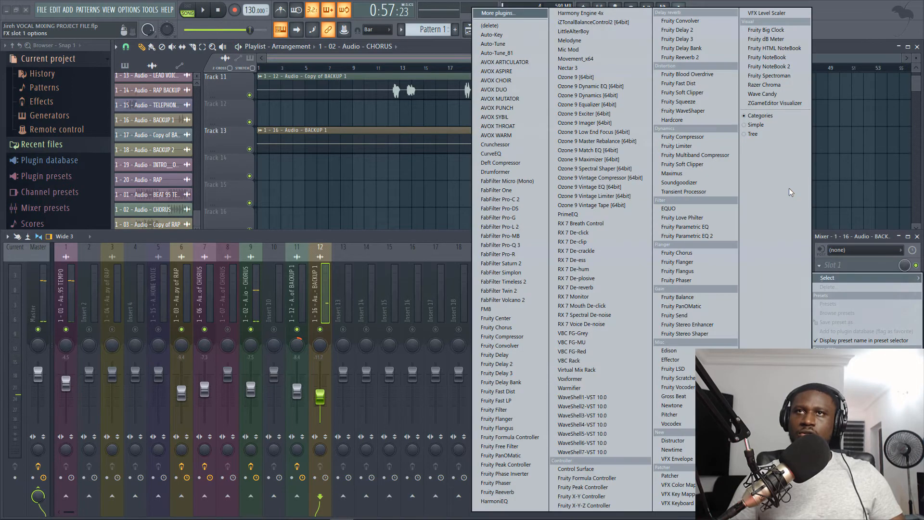
pyautogui.click(717, 236)
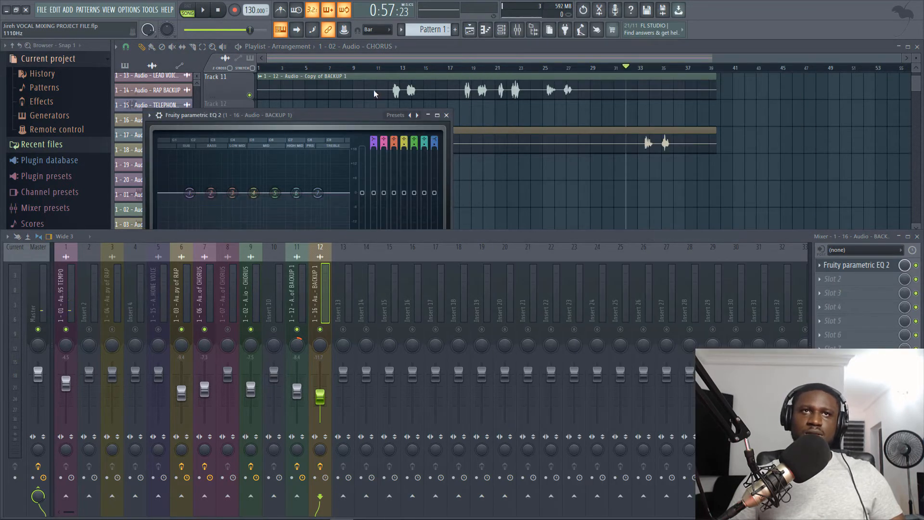
pyautogui.moveTo(346, 121); pyautogui.dragTo(560, 66)
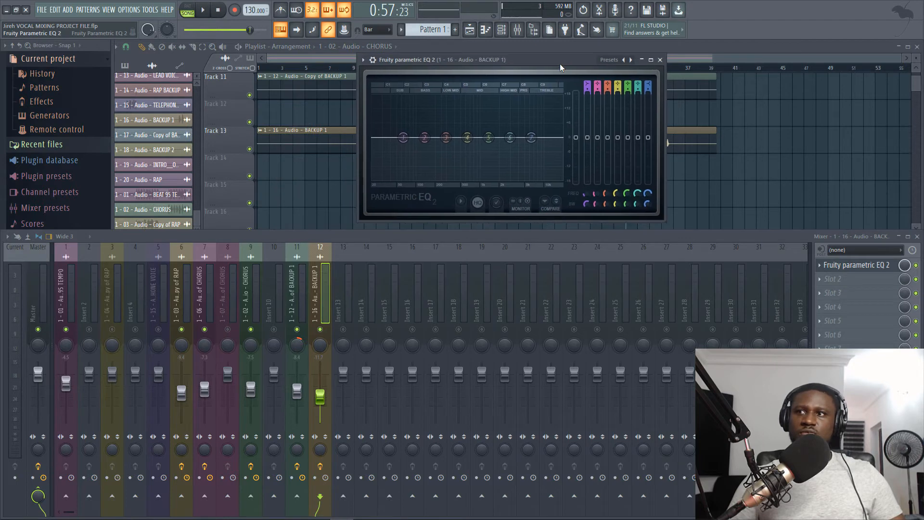
pyautogui.press('space')
pyautogui.moveTo(404, 137); pyautogui.dragTo(440, 179)
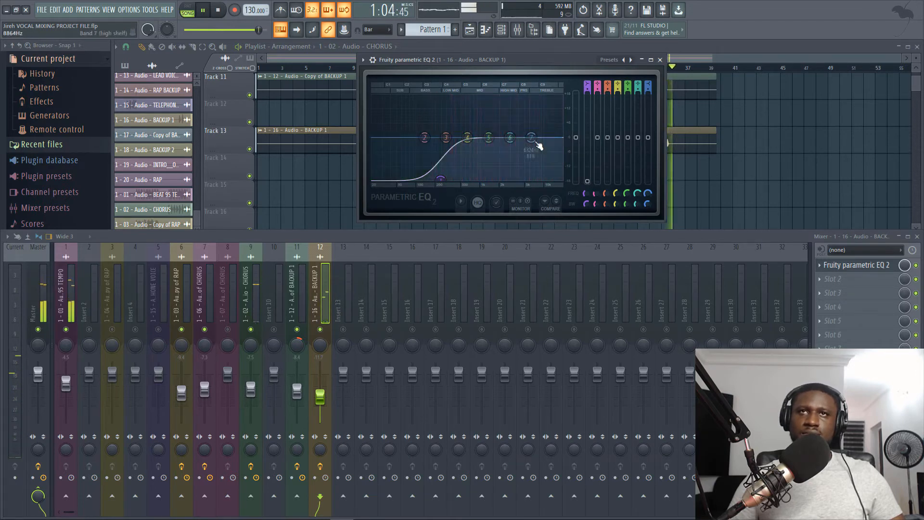
pyautogui.click(661, 61)
pyautogui.press('space')
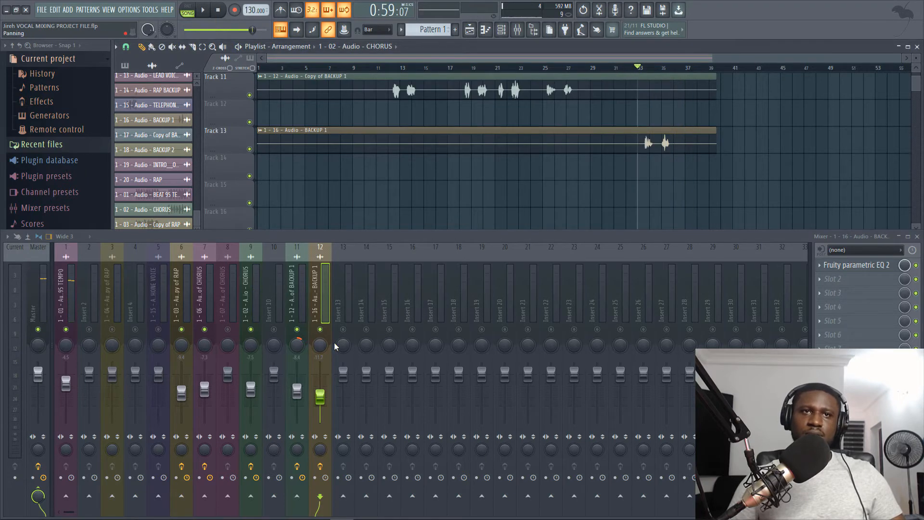
# Pan BACKUP 1 on insert 12 about 45% left while replaying the section from around bar 33.
pyautogui.press('space')
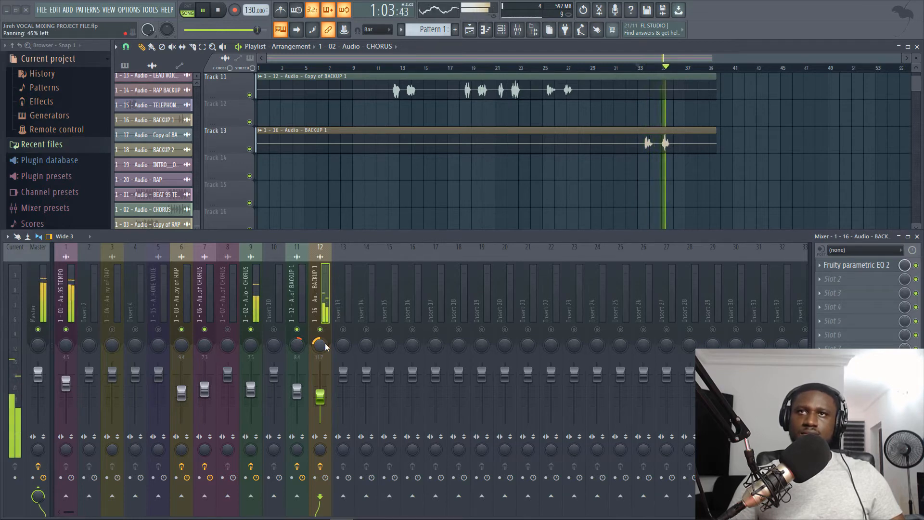
pyautogui.press('space')
pyautogui.press('space')
pyautogui.moveTo(325, 347); pyautogui.dragTo(324, 341)
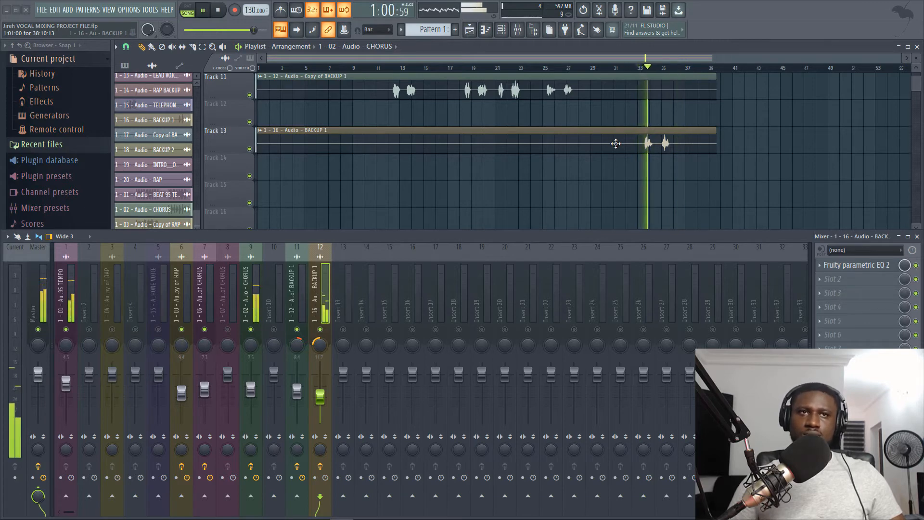
pyautogui.scroll(1, 567, 150)
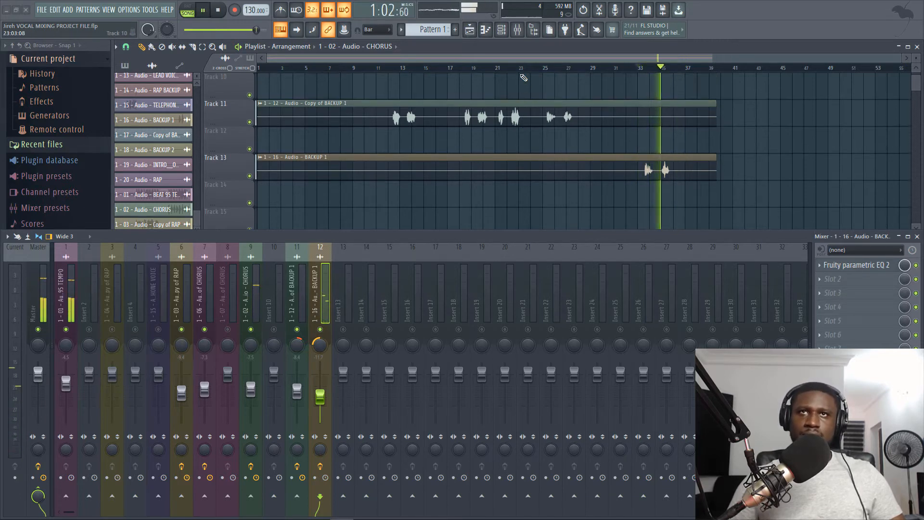
pyautogui.press('space')
# Play the arrangement briefly from bar 7, where the TELEPHONE VOICE clip on Track 5 begins.
pyautogui.scroll(5, 433, 96)
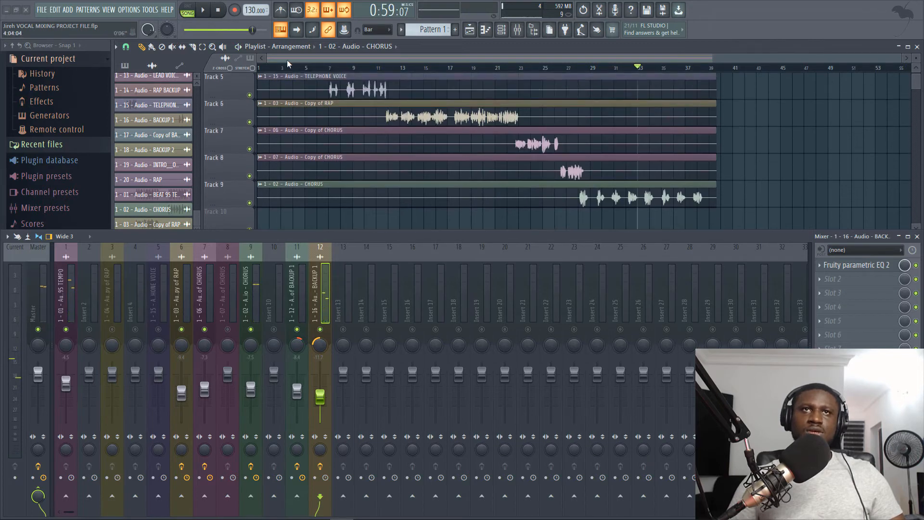
pyautogui.click(327, 70)
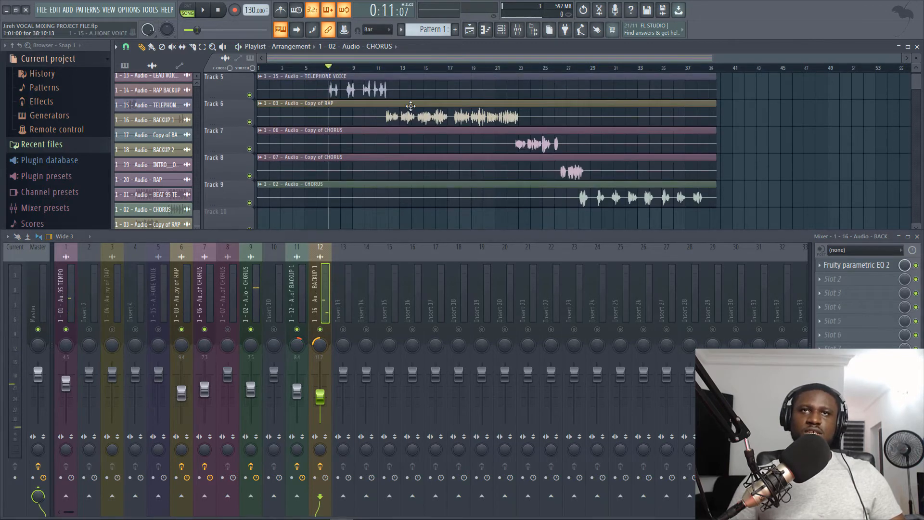
pyautogui.scroll(-5, 411, 108)
pyautogui.scroll(1, 413, 109)
pyautogui.press('space')
pyautogui.scroll(3, 415, 110)
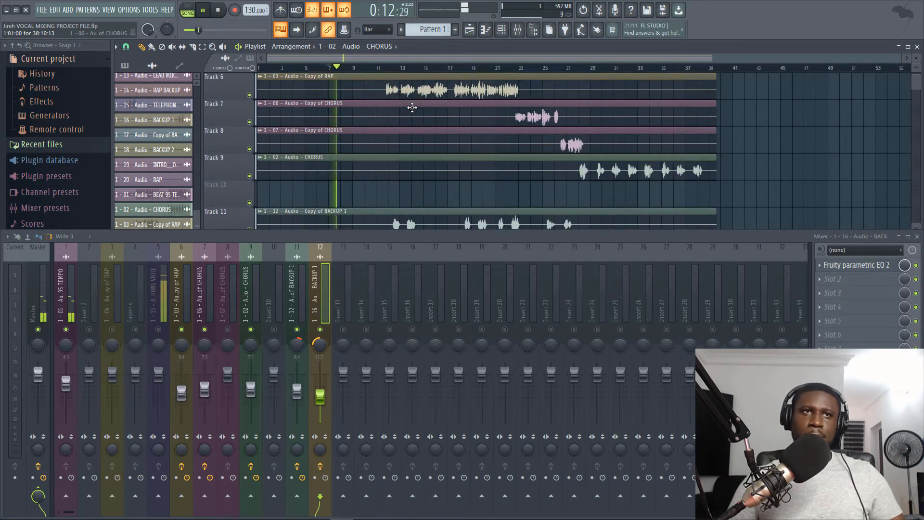
pyautogui.press('space')
# Play the song from its opening bars and unmute insert 3, which carries the Track 3 Copy of RAP vocal.
pyautogui.scroll(4, 275, 80)
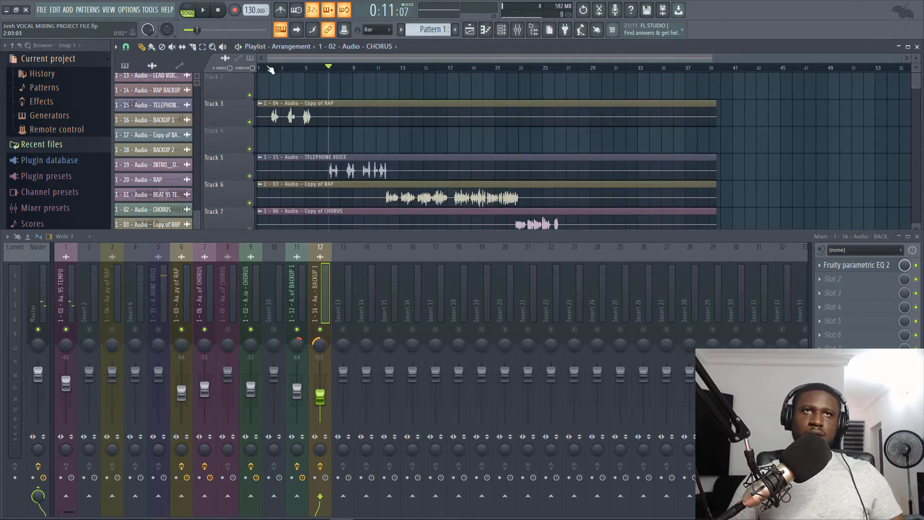
pyautogui.click(264, 68)
pyautogui.scroll(-5, 316, 97)
pyautogui.scroll(4, 295, 189)
pyautogui.press('space')
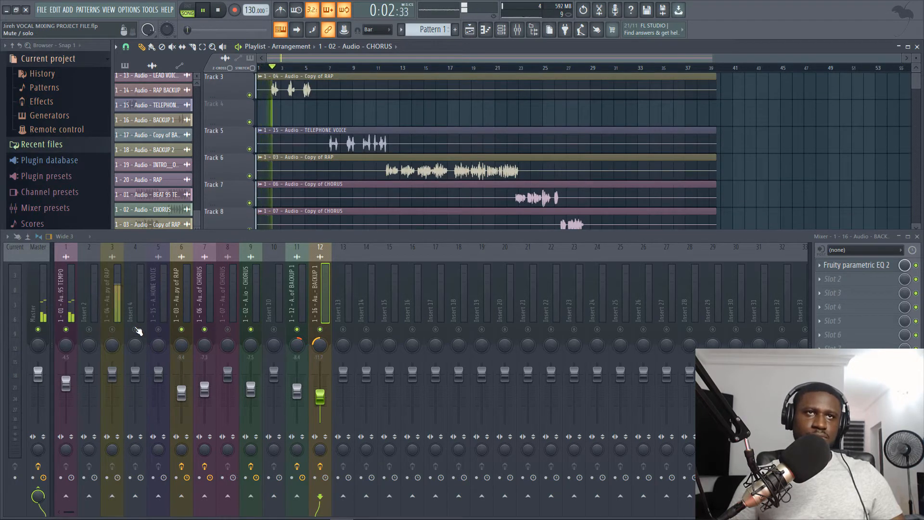
pyautogui.press('space')
pyautogui.press('space')
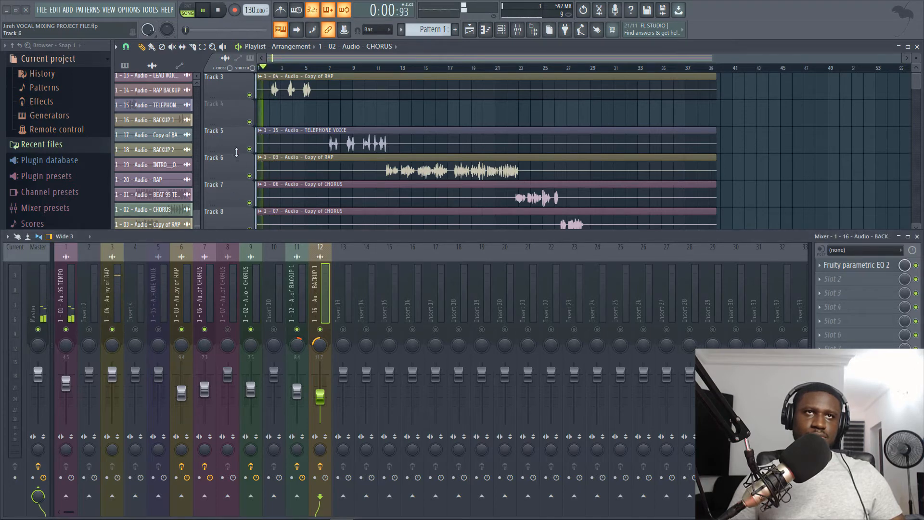
# Select the Track 3 Copy of RAP clip's insert and load Fruity Compressor into its first slot.
pyautogui.click(315, 77)
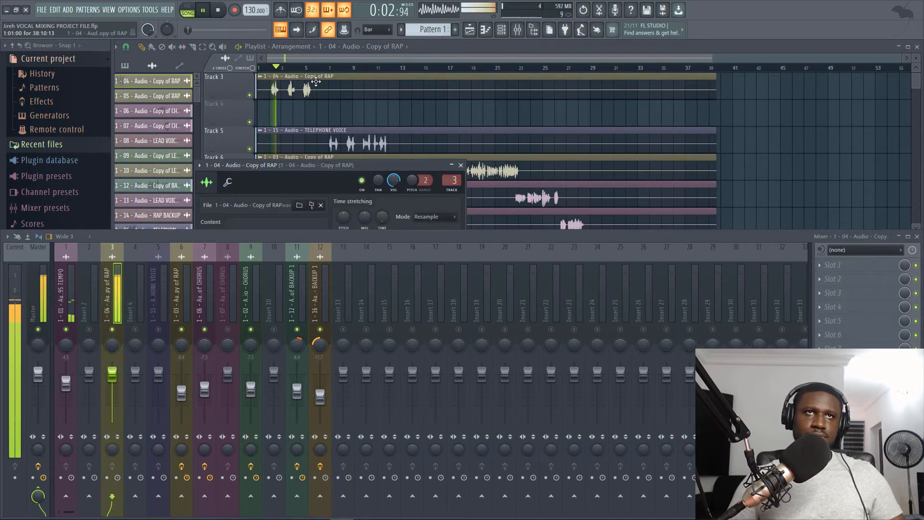
pyautogui.press('Escape')
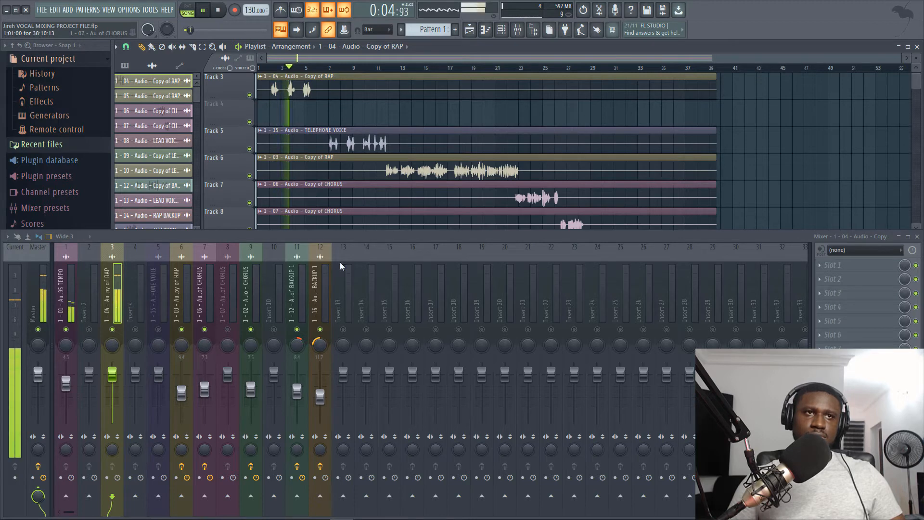
pyautogui.press('space')
pyautogui.click(844, 264)
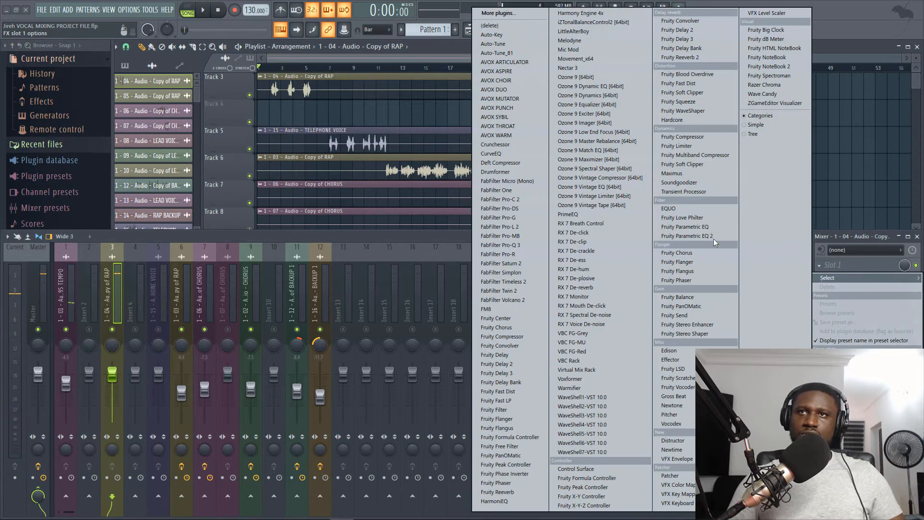
pyautogui.click(708, 138)
pyautogui.press('space')
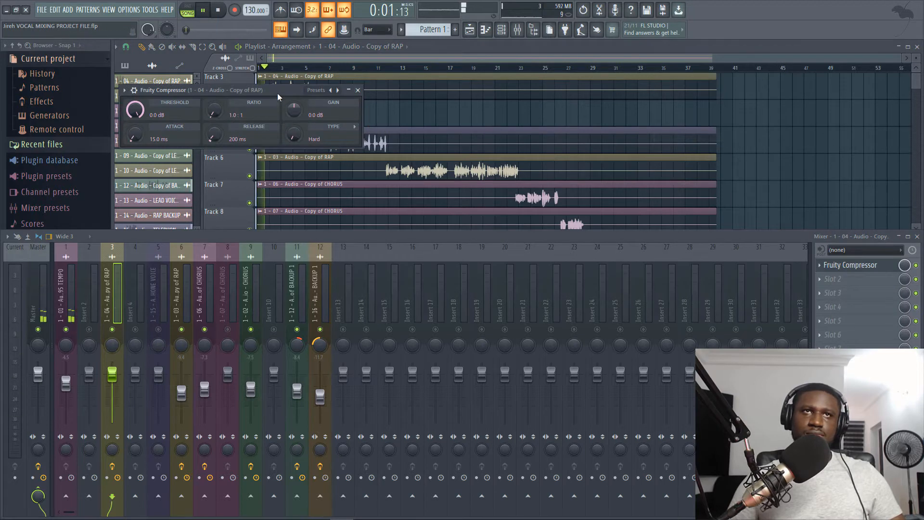
pyautogui.moveTo(277, 93); pyautogui.dragTo(636, 94)
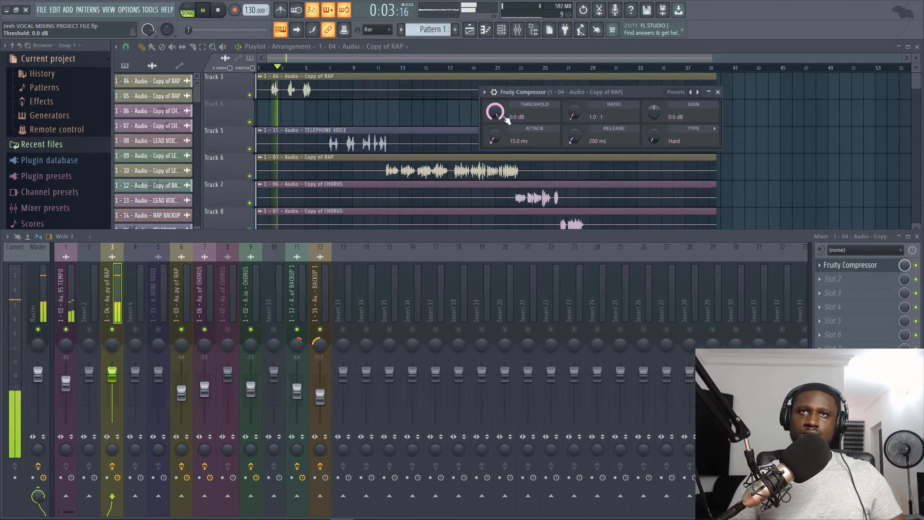
# Set insert 3's compressor to a 4.6:1 ratio and a -20.9 dB threshold while replaying the intro rap.
pyautogui.moveTo(575, 116); pyautogui.dragTo(575, 102)
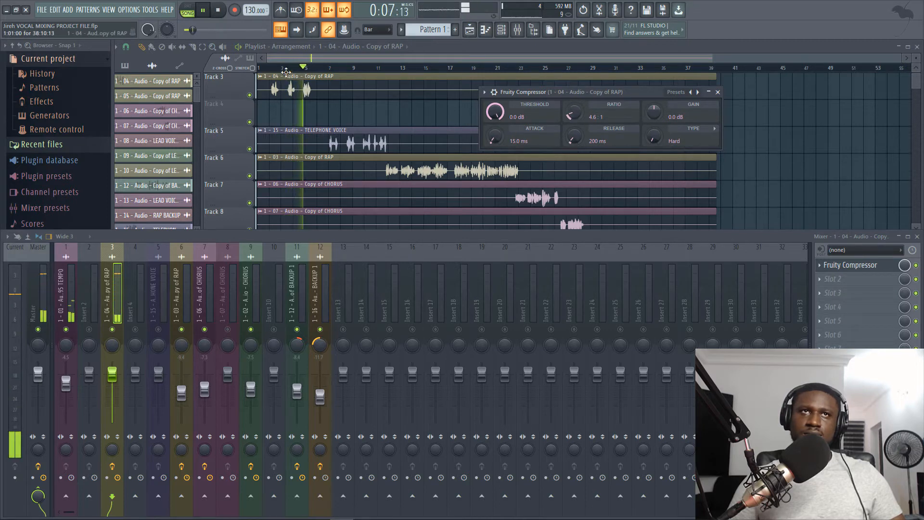
pyautogui.click(271, 68)
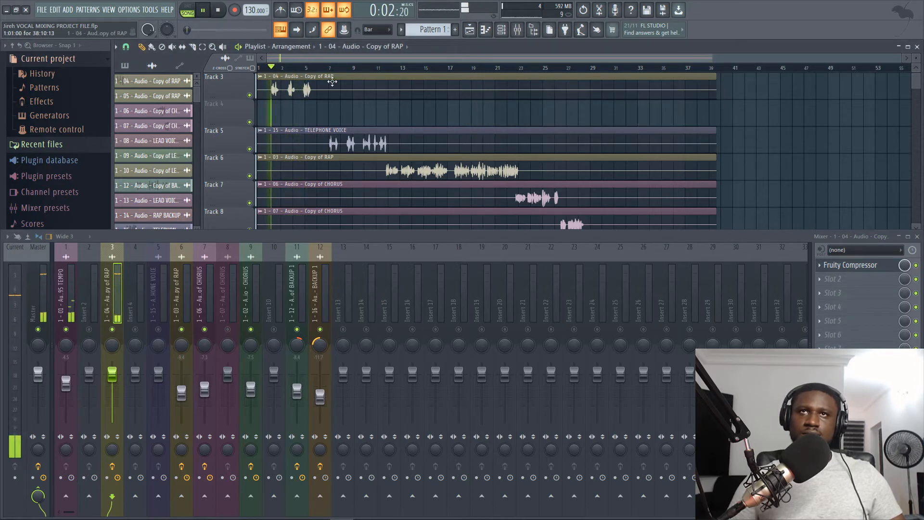
pyautogui.click(879, 273)
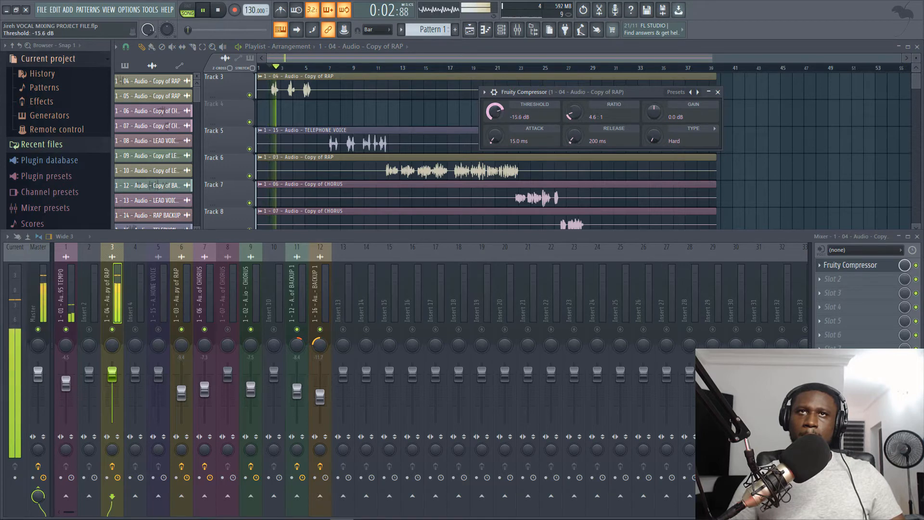
pyautogui.click(270, 68)
pyautogui.moveTo(495, 112); pyautogui.dragTo(495, 122)
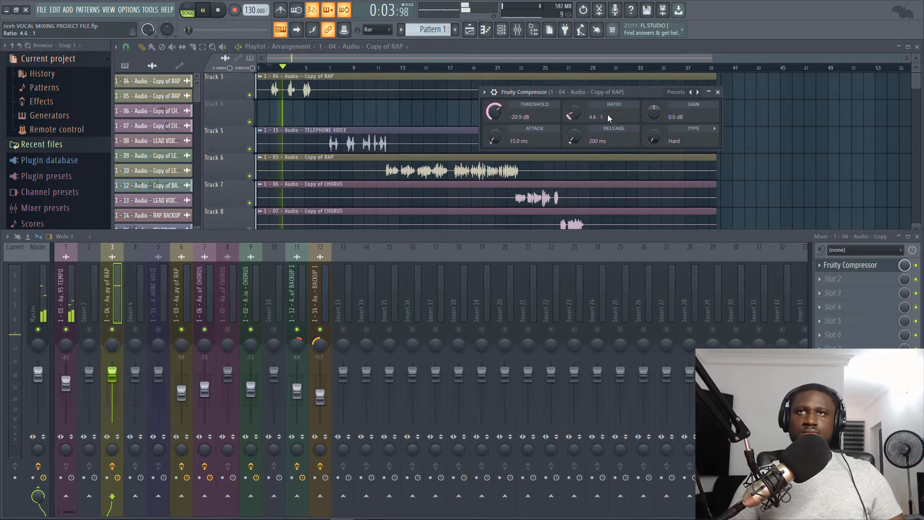
# Lower insert 3's fader to about -4.2 dB while the intro rap plays.
pyautogui.moveTo(112, 374); pyautogui.dragTo(111, 386)
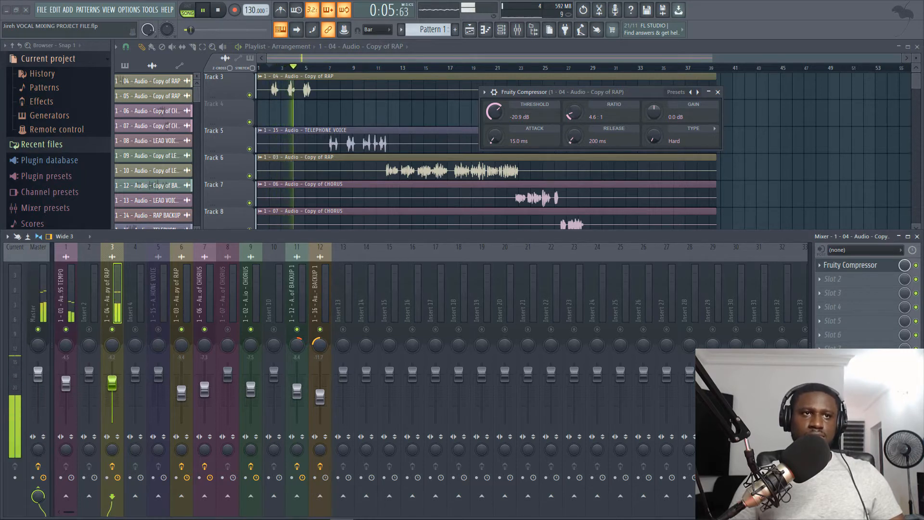
pyautogui.scroll(-2, 310, 178)
pyautogui.scroll(2, 309, 179)
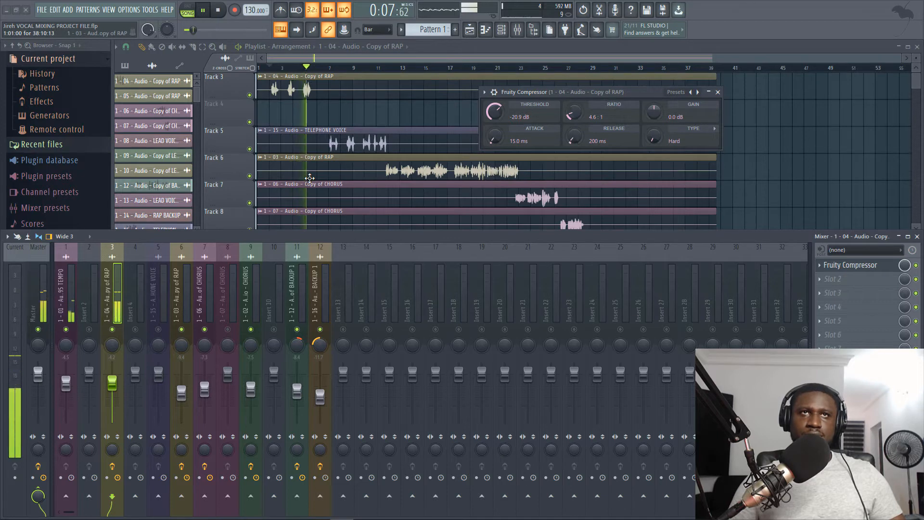
# Replay the intro rap from around bar 2 up to the TELEPHONE VOICE clip on Track 5.
pyautogui.click(341, 149)
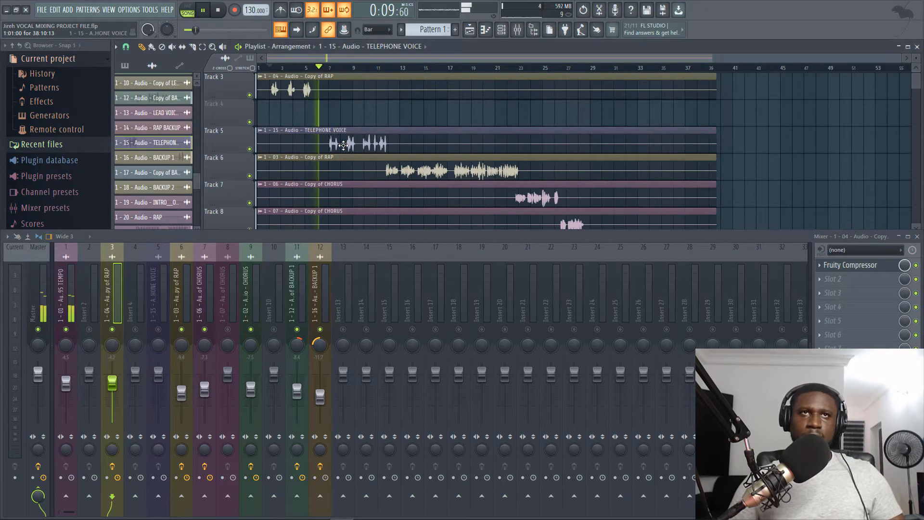
pyautogui.scroll(-3, 341, 149)
pyautogui.scroll(-2, 330, 169)
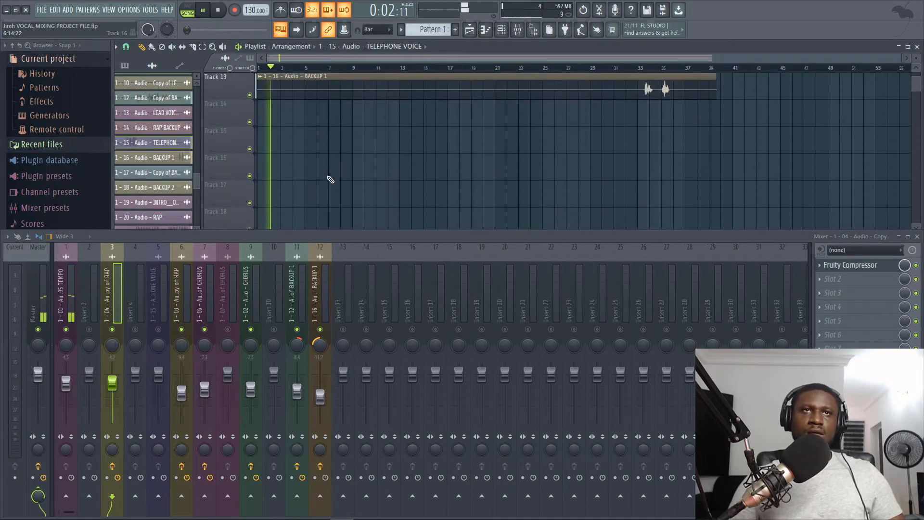
pyautogui.scroll(8, 330, 169)
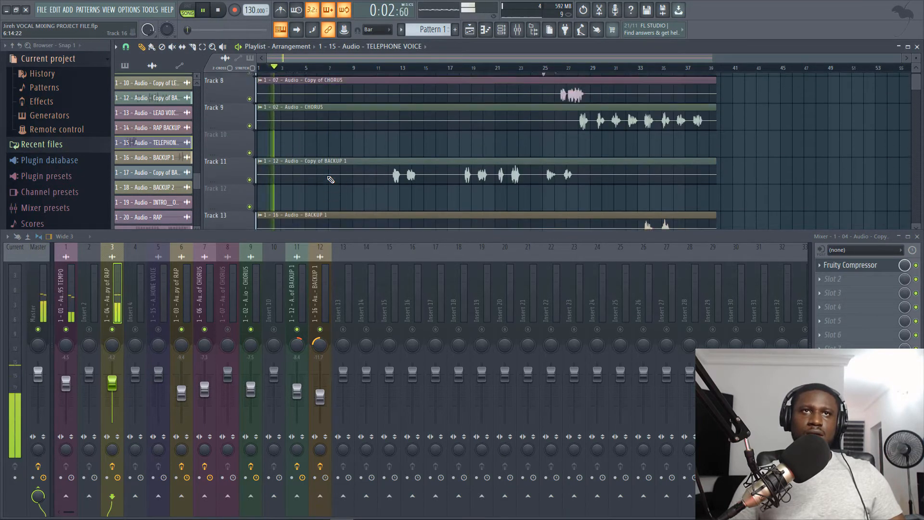
pyautogui.scroll(-2, 327, 173)
pyautogui.scroll(2, 322, 169)
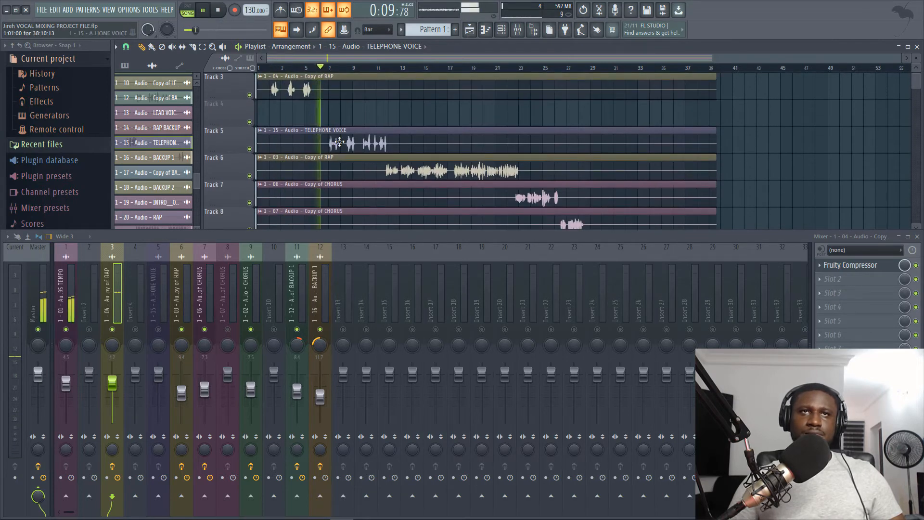
# Select the TELEPHONE VOICE clip's insert 5, unmute it and lower its fader to about -11.2 dB during playback.
pyautogui.doubleClick(339, 142)
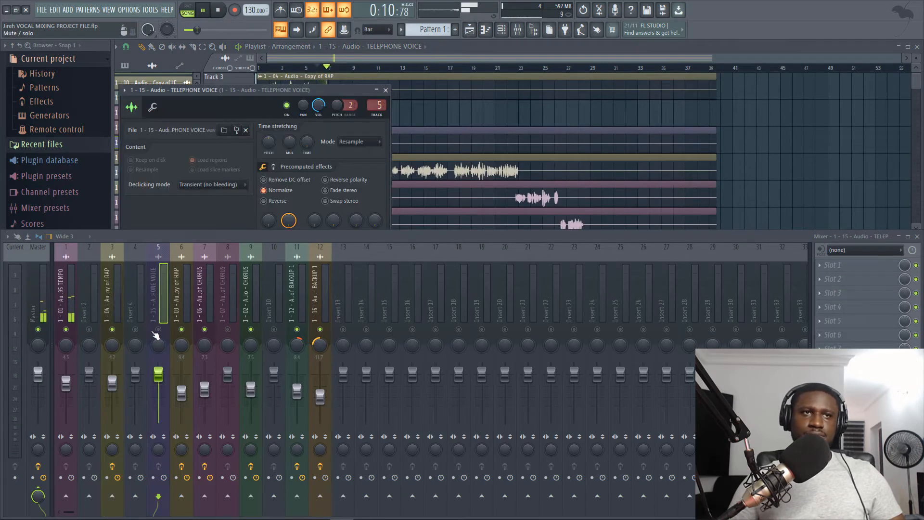
pyautogui.press('space')
pyautogui.moveTo(158, 374); pyautogui.dragTo(158, 392)
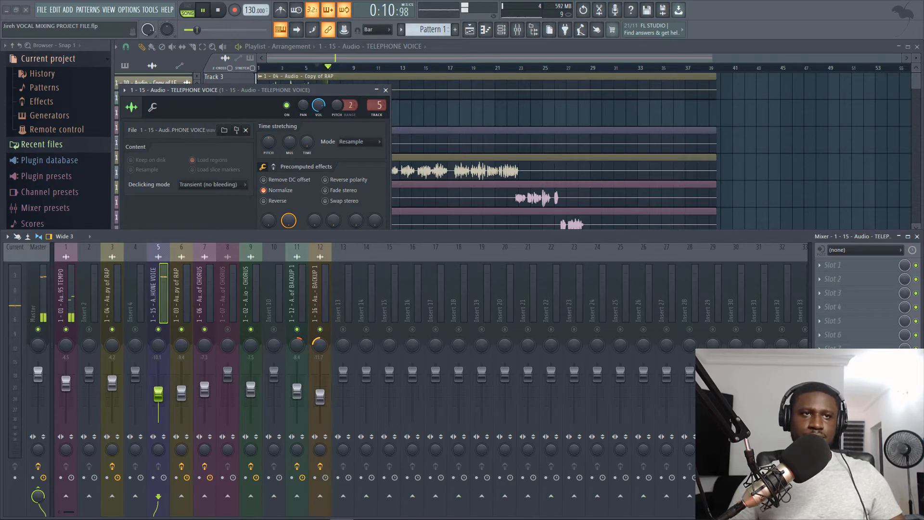
pyautogui.moveTo(158, 394); pyautogui.dragTo(158, 395)
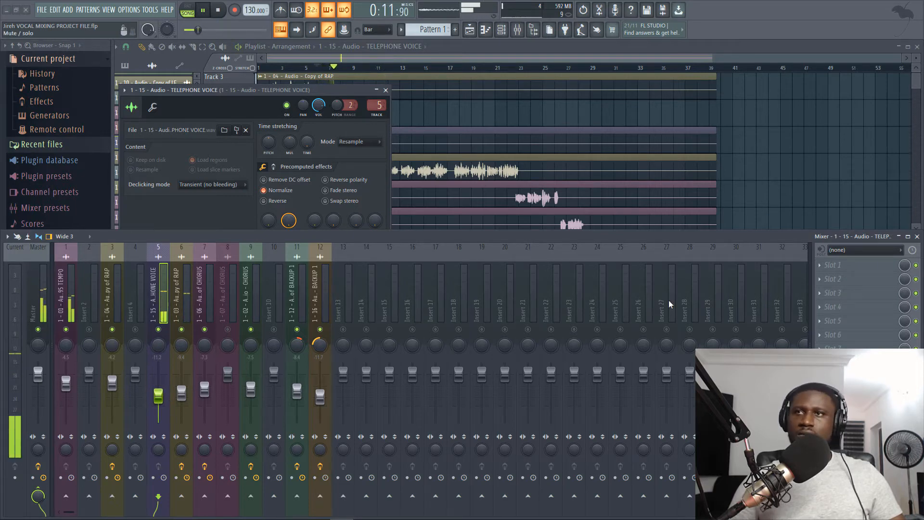
# Load Fruity Parametric EQ 2 into insert 5's first slot and replay the TELEPHONE VOICE section with the EQ open.
pyautogui.press('space')
pyautogui.click(833, 265)
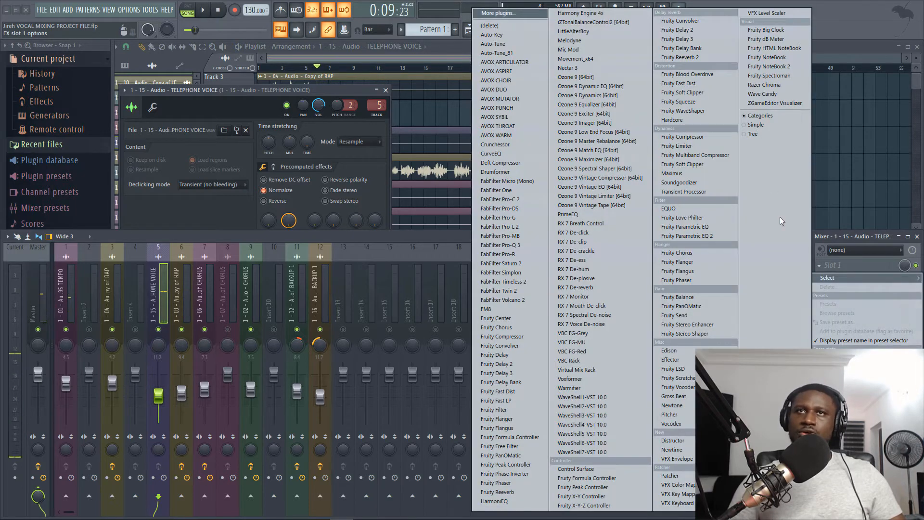
pyautogui.click(715, 238)
pyautogui.moveTo(382, 144); pyautogui.dragTo(654, 73)
pyautogui.press('space')
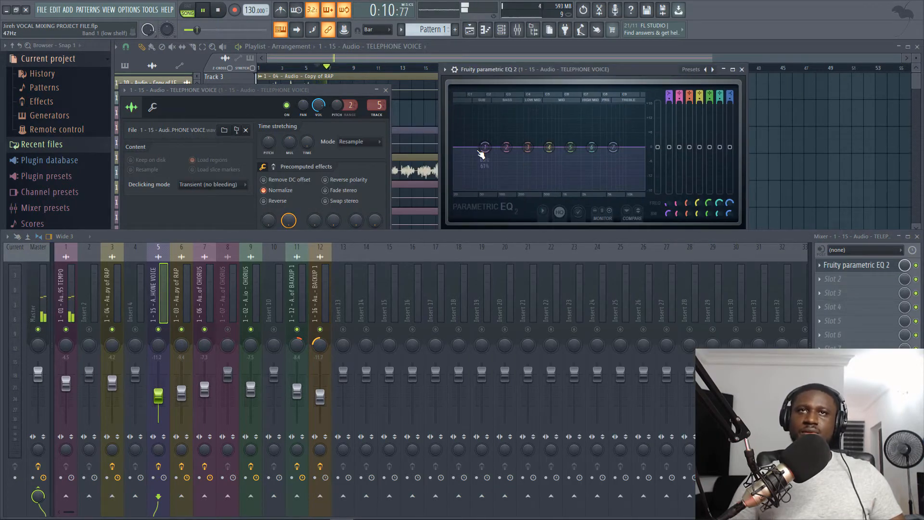
# Cut the TELEPHONE VOICE lows with EQ band 1 and lower the band 7 high shelf at about 2 kHz, then close both windows.
pyautogui.moveTo(482, 150); pyautogui.dragTo(513, 187)
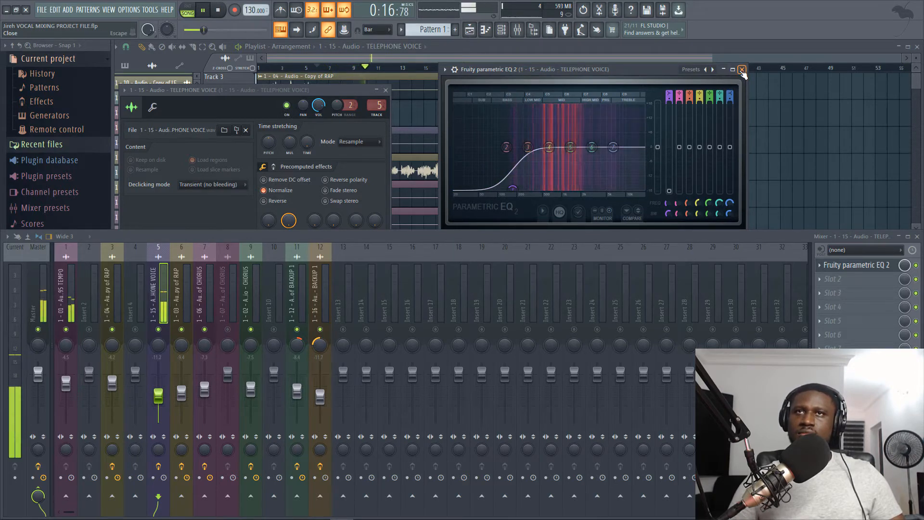
pyautogui.moveTo(612, 147); pyautogui.dragTo(585, 159)
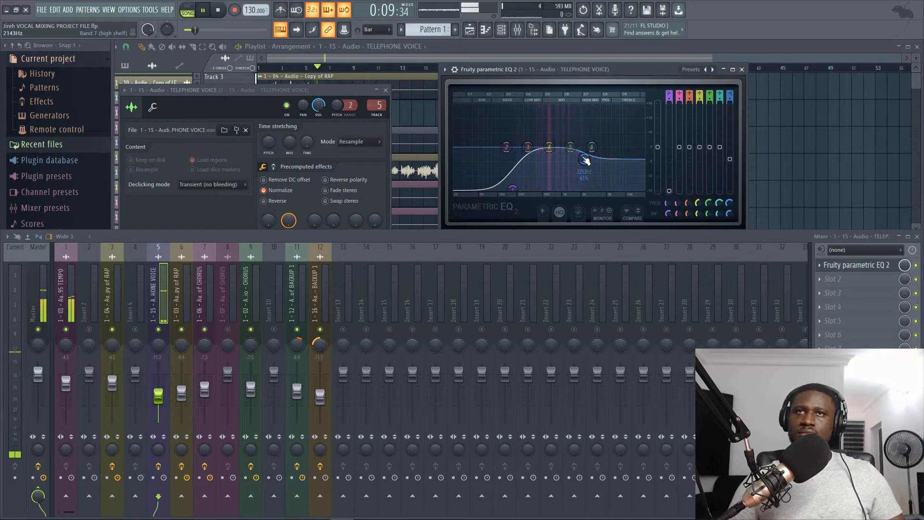
pyautogui.click(741, 70)
pyautogui.click(386, 90)
pyautogui.press('space')
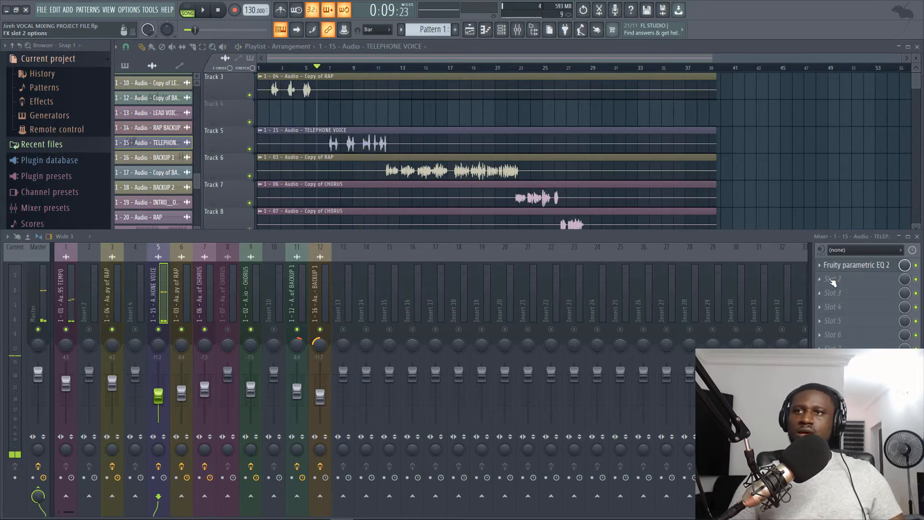
# Load Fruity Compressor into insert 5's second slot and set threshold -30.3 dB, ratio 5.9:1 and gain 0.8 dB during playback.
pyautogui.click(833, 279)
pyautogui.moveTo(827, 292)
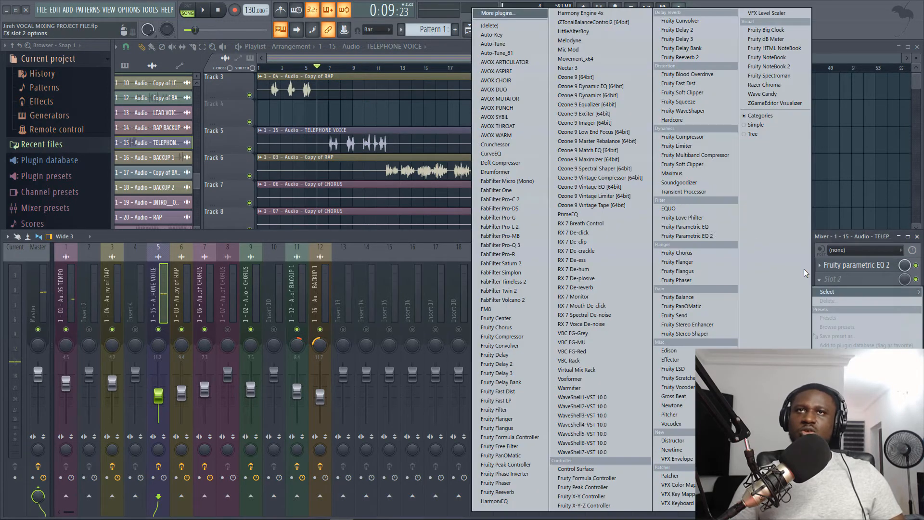
pyautogui.click(705, 138)
pyautogui.press('space')
pyautogui.moveTo(350, 150); pyautogui.dragTo(604, 119)
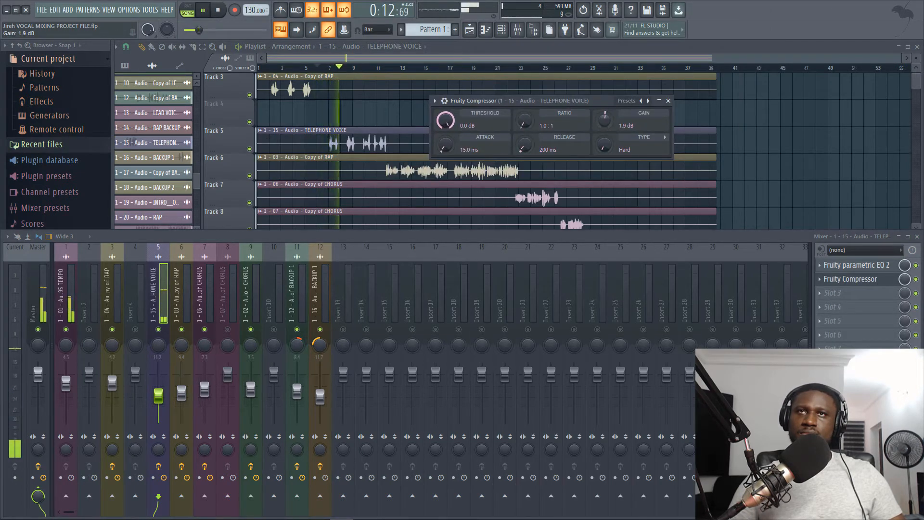
pyautogui.moveTo(445, 121); pyautogui.dragTo(445, 132)
pyautogui.press('space')
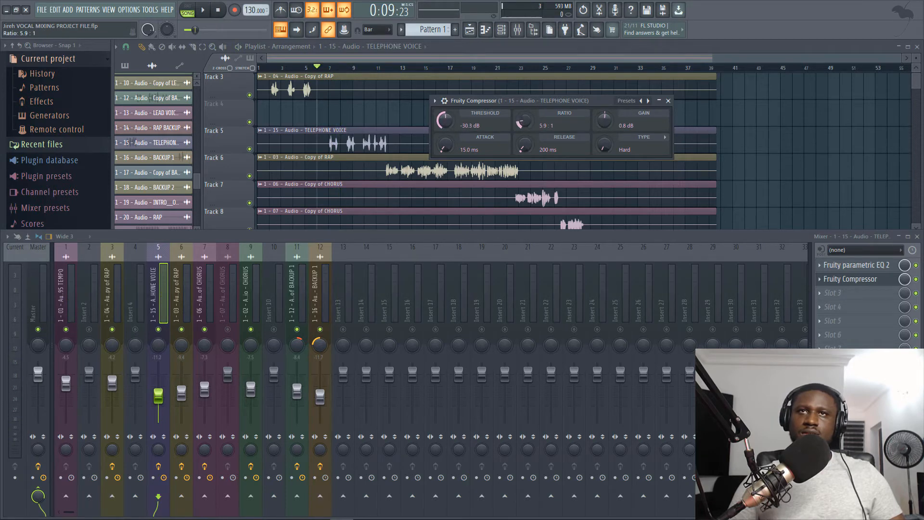
# Set insert 5's compressor to ratio 4.6:1, threshold -18.4 dB and gain 5.2 dB during playback, and close it.
pyautogui.press('space')
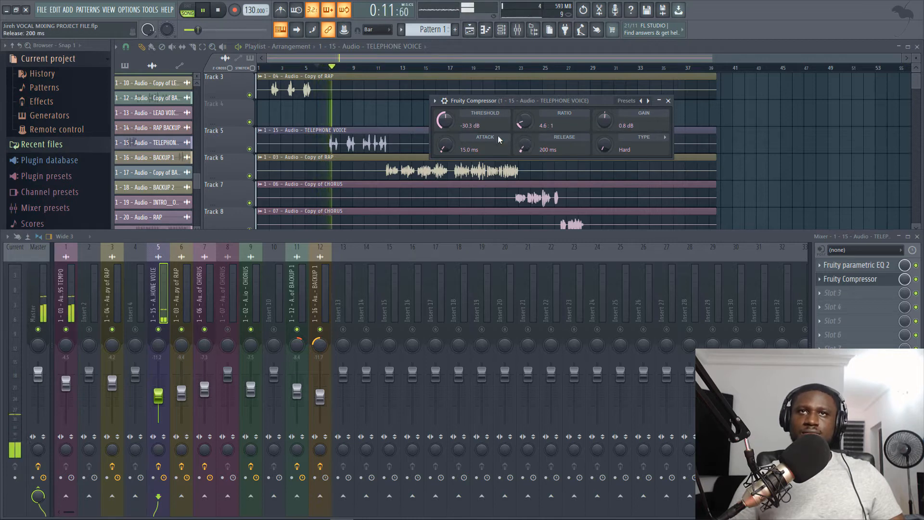
pyautogui.moveTo(445, 121); pyautogui.dragTo(445, 110)
pyautogui.moveTo(607, 122); pyautogui.dragTo(607, 116)
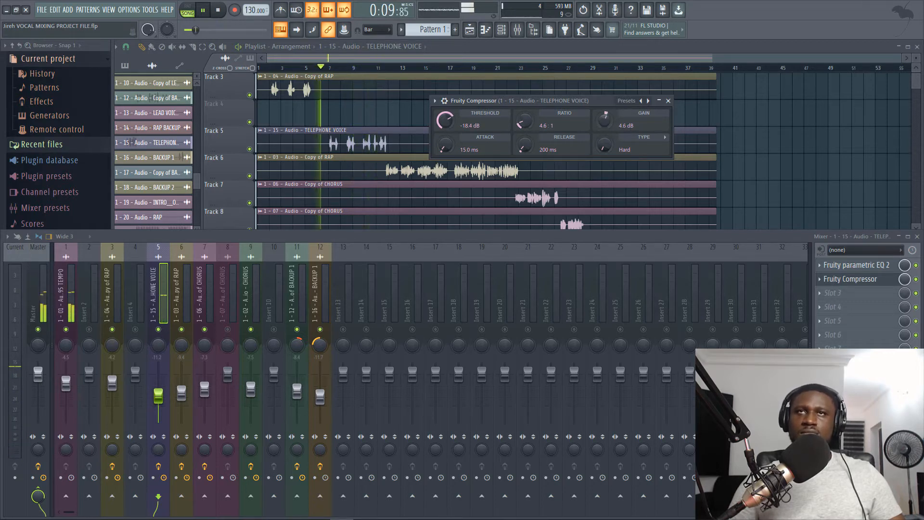
pyautogui.moveTo(606, 121); pyautogui.dragTo(606, 119)
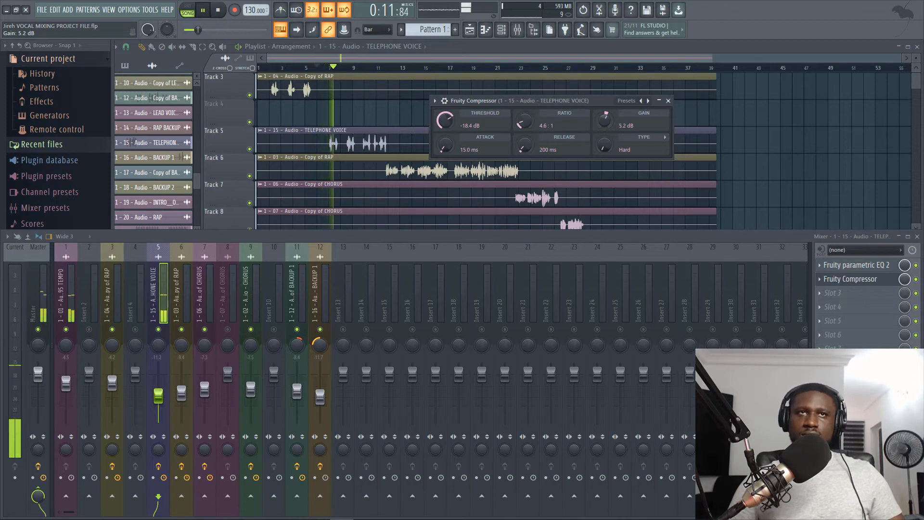
pyautogui.click(668, 100)
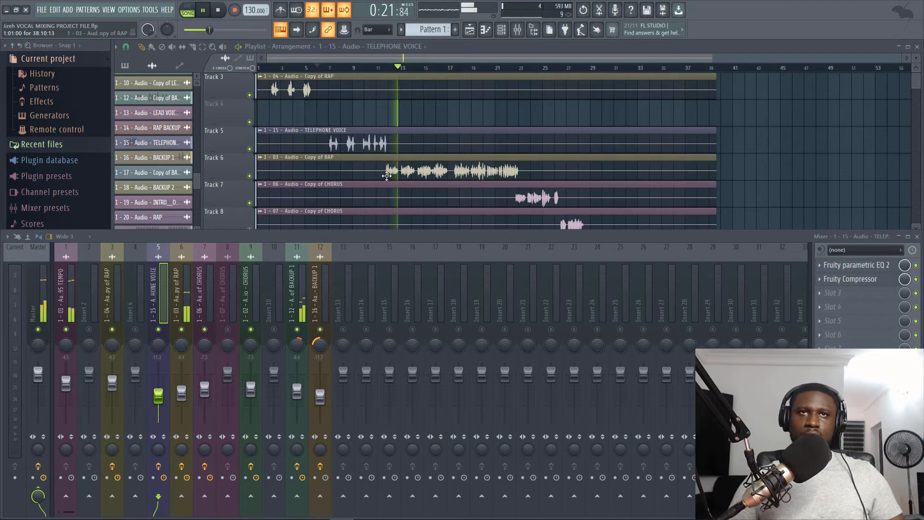
# Replay the TELEPHONE VOICE section and lower insert 5's fader to about -12.7 dB.
pyautogui.scroll(-2, 390, 172)
pyautogui.scroll(4, 395, 171)
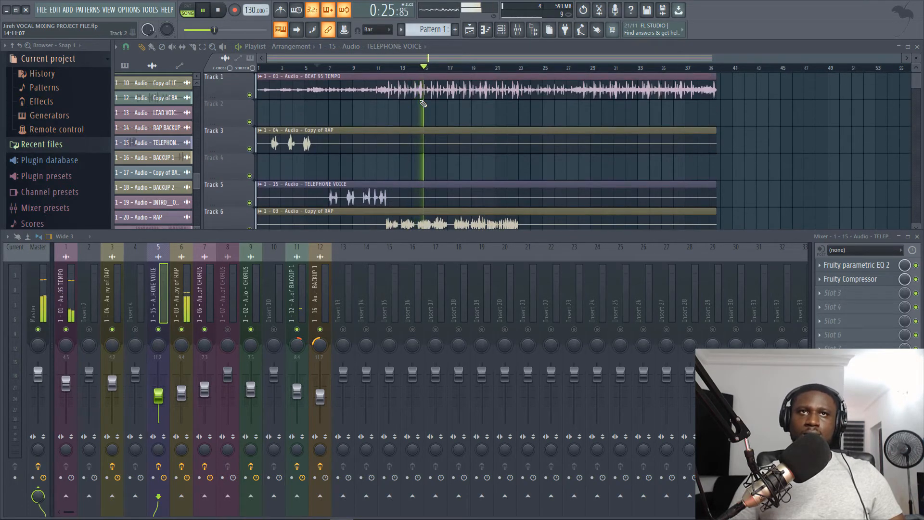
pyautogui.press('space')
pyautogui.press('space')
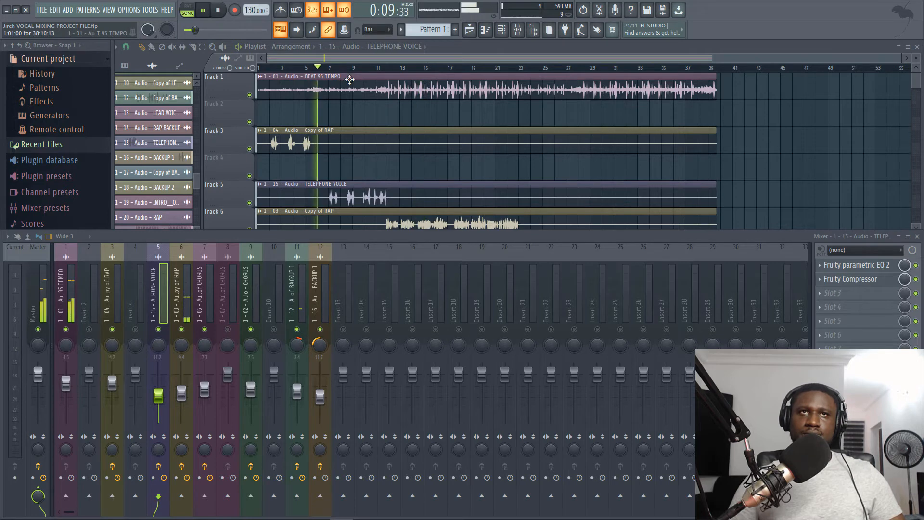
pyautogui.doubleClick(344, 186)
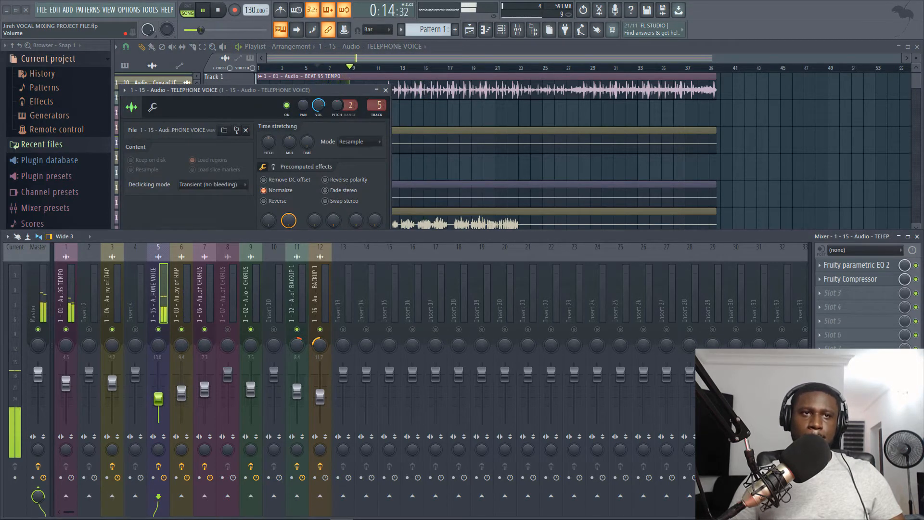
pyautogui.click(472, 63)
# Listen on from the TELEPHONE VOICE part through the Track 6 rap and backup vocals, then stop playback.
pyautogui.scroll(-4, 463, 139)
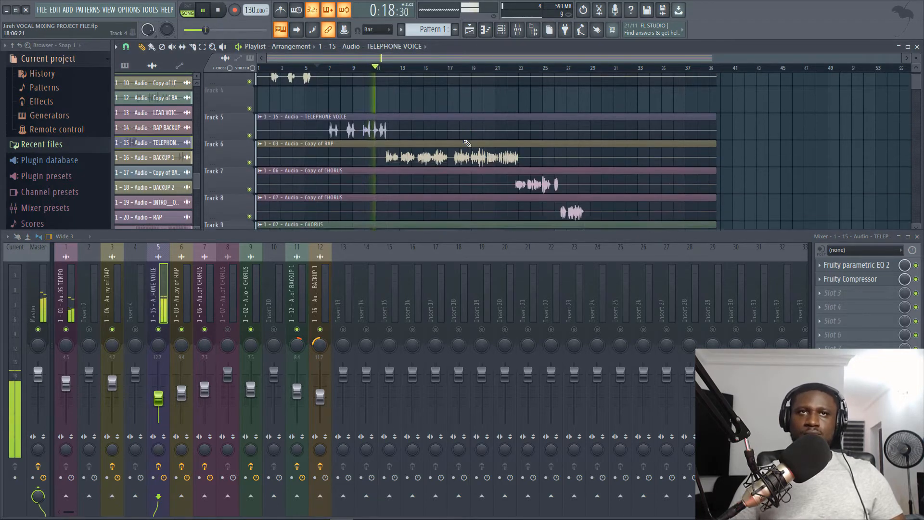
pyautogui.scroll(-1, 467, 143)
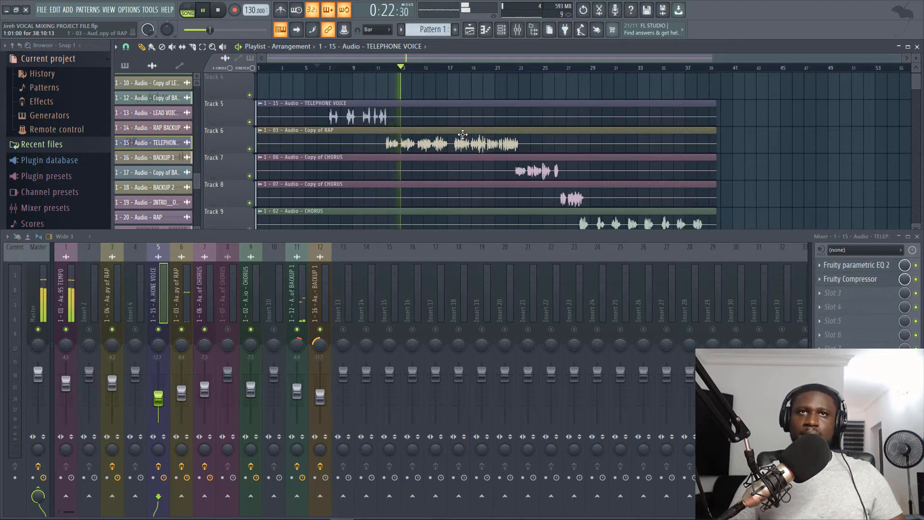
pyautogui.scroll(-1, 463, 134)
pyautogui.scroll(1, 463, 135)
pyautogui.scroll(2, 463, 134)
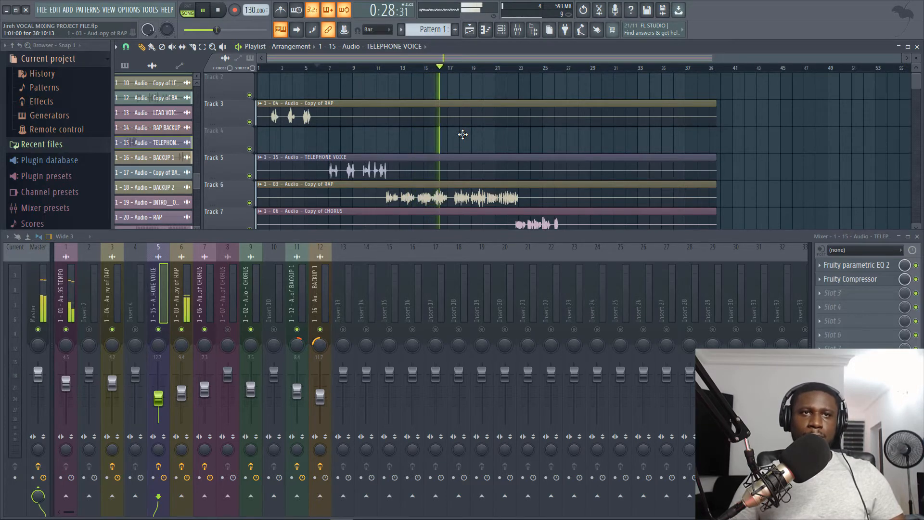
pyautogui.scroll(-3, 466, 138)
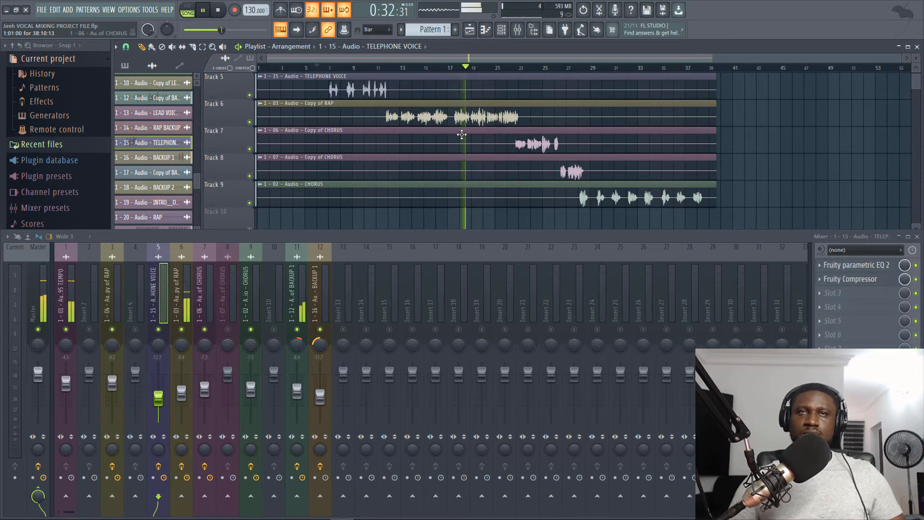
pyautogui.press('space')
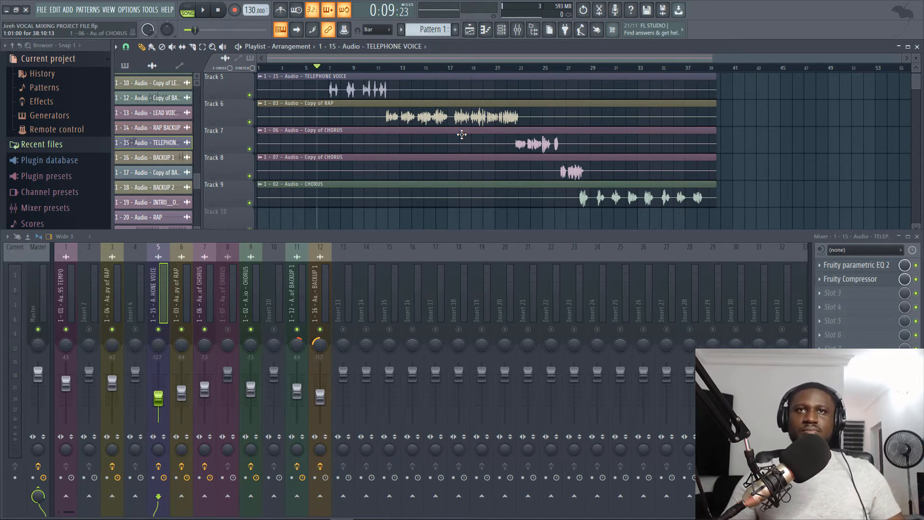
# Reduce the playlist's track height until Tracks 1 to 16 fit in view, and review the vocal inserts in the mixer.
pyautogui.scroll(-6, 462, 134)
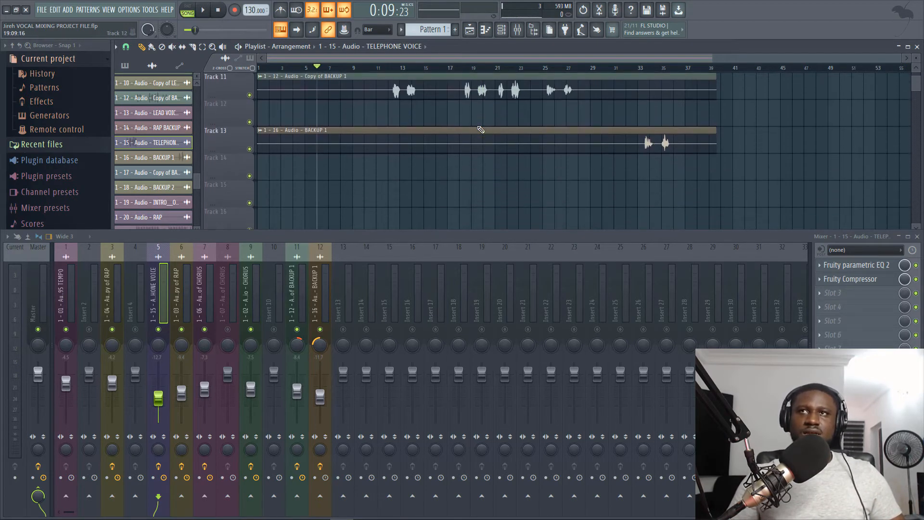
pyautogui.moveTo(915, 58); pyautogui.dragTo(915, 71)
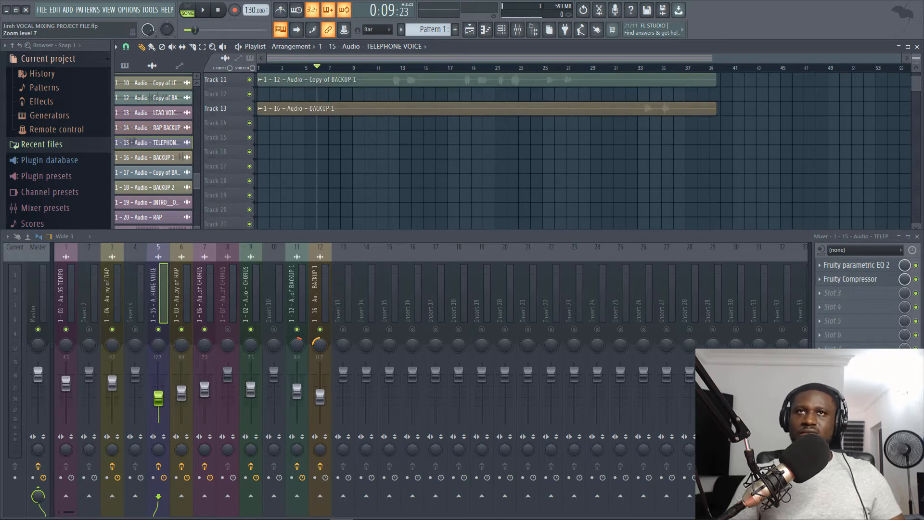
pyautogui.scroll(7, 649, 114)
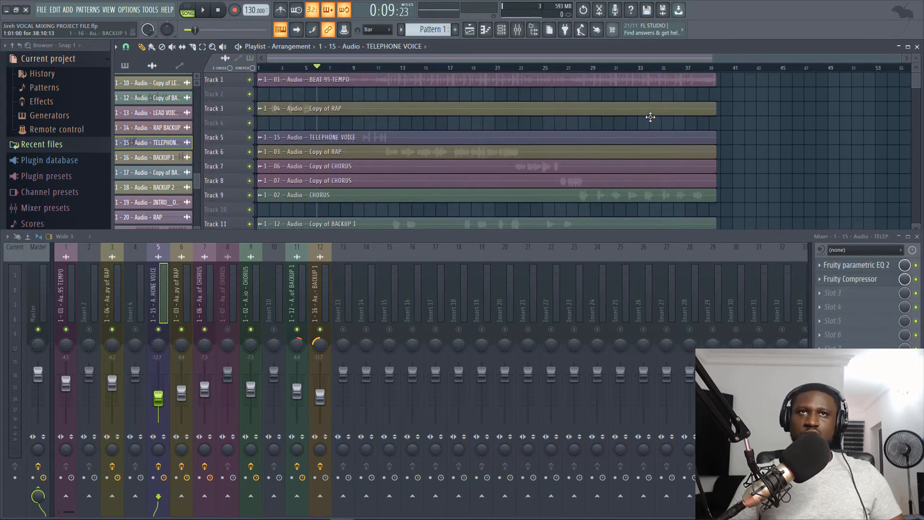
pyautogui.scroll(3, 651, 125)
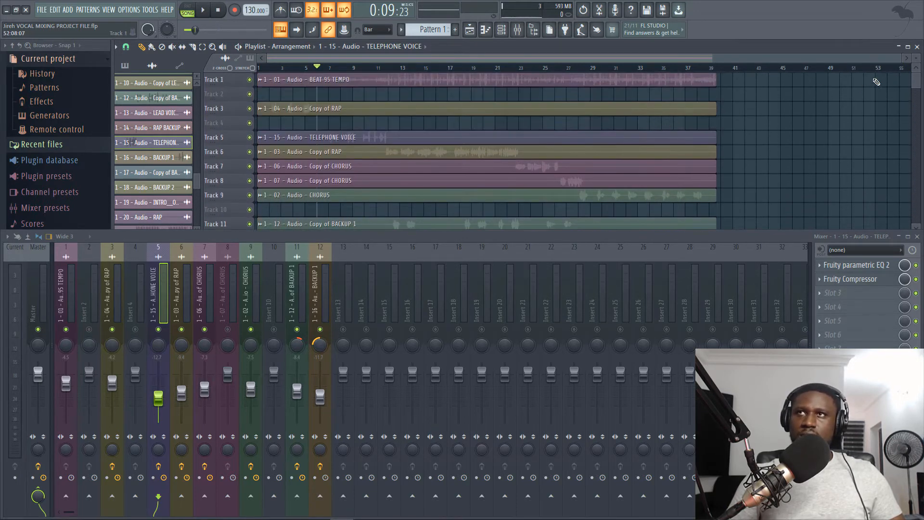
pyautogui.moveTo(915, 57); pyautogui.dragTo(914, 62)
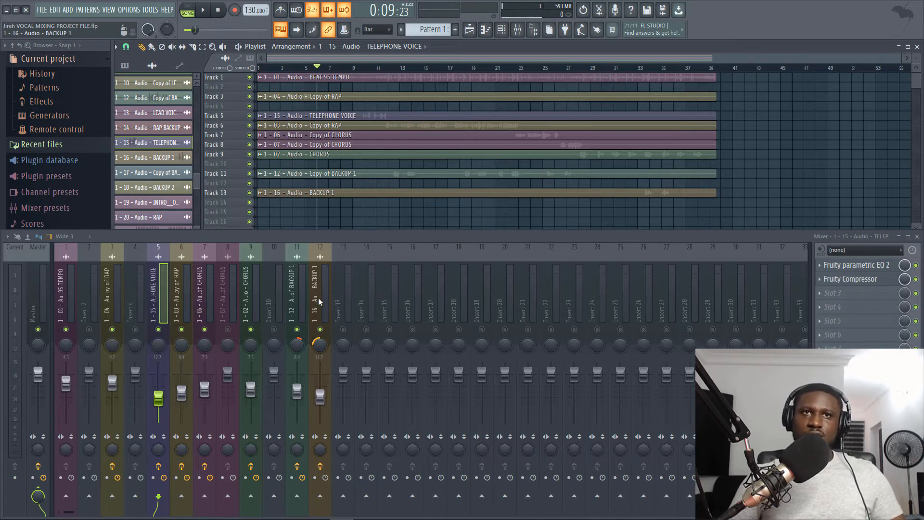
pyautogui.moveTo(318, 297); pyautogui.dragTo(148, 304)
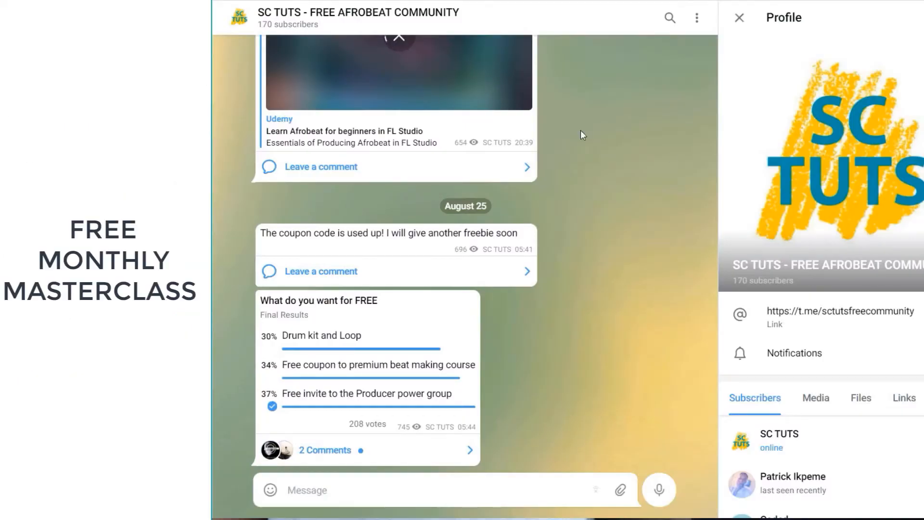
# Switch to Telegram and look through the posts and lesson links in the SC TUTS - FREE AFROBEAT COMMUNITY channel.
pyautogui.scroll(7, 235, 123)
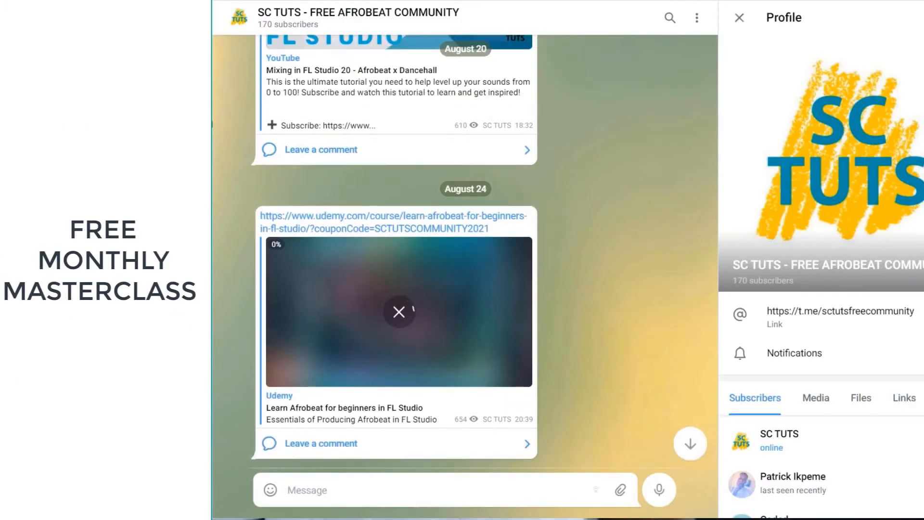
pyautogui.scroll(10, 538, 108)
pyautogui.scroll(-2, 539, 108)
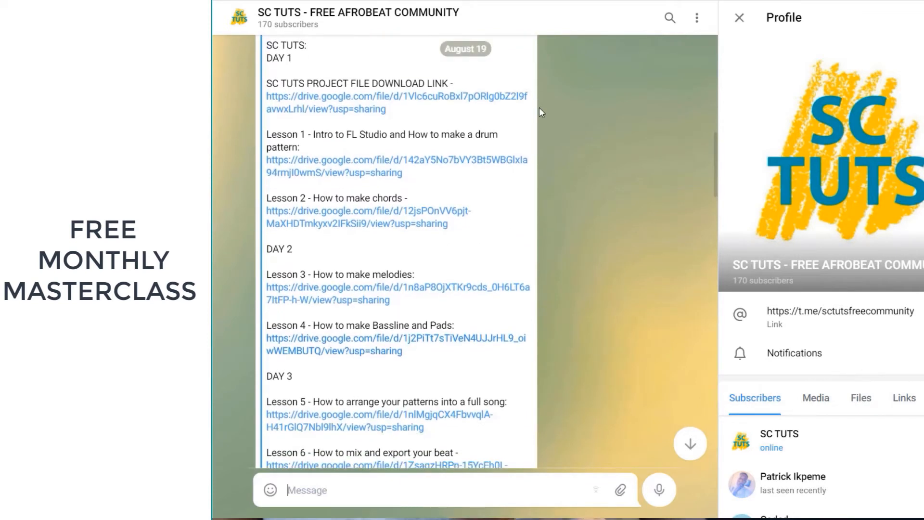
pyautogui.scroll(-7, 539, 108)
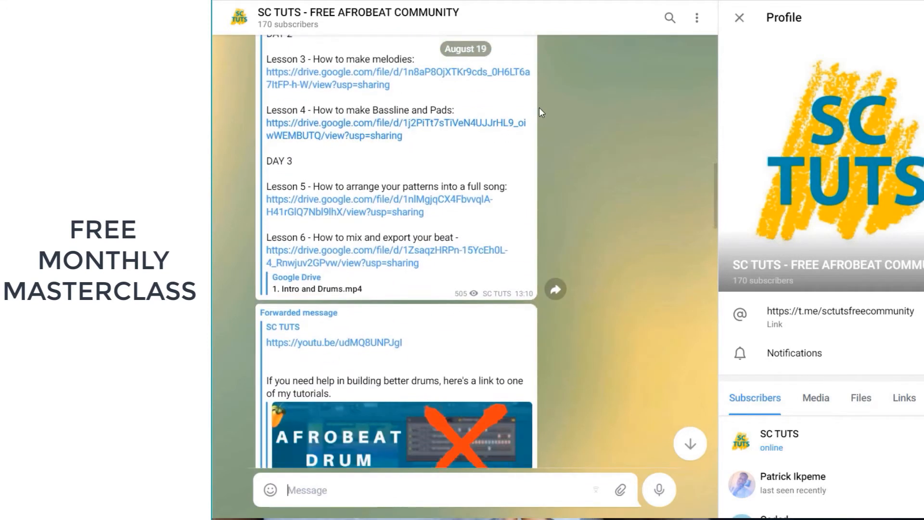
pyautogui.scroll(-4, 539, 108)
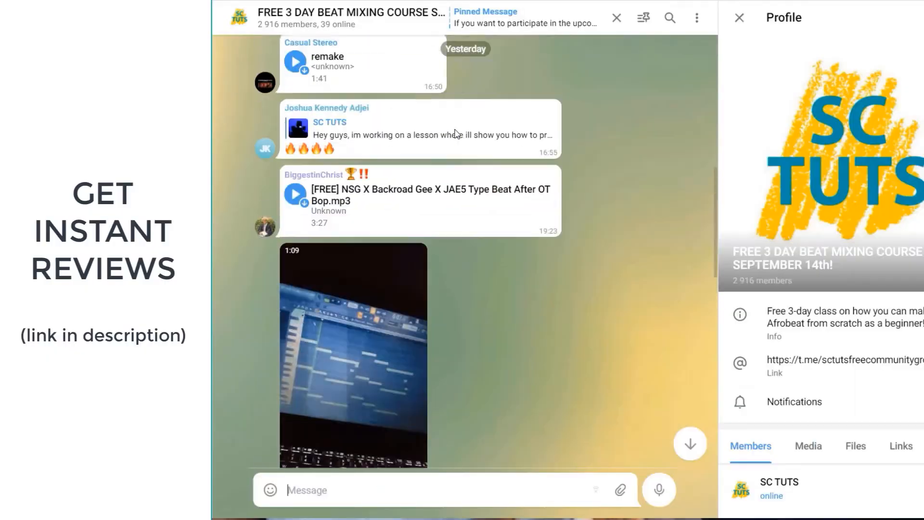
# Look back through yesterday's messages in the FREE 3 DAY BEAT MIXING COURSE group chat.
pyautogui.scroll(3, 455, 129)
pyautogui.scroll(10, 454, 129)
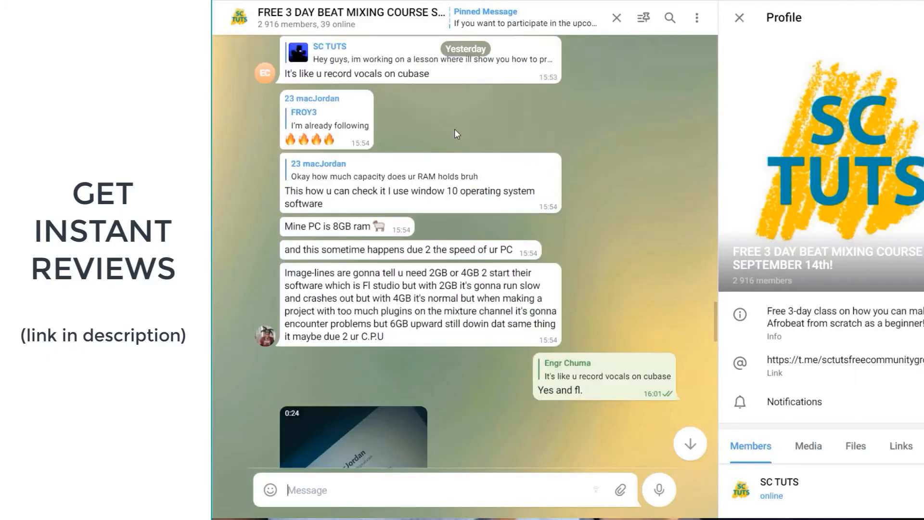
pyautogui.scroll(10, 455, 129)
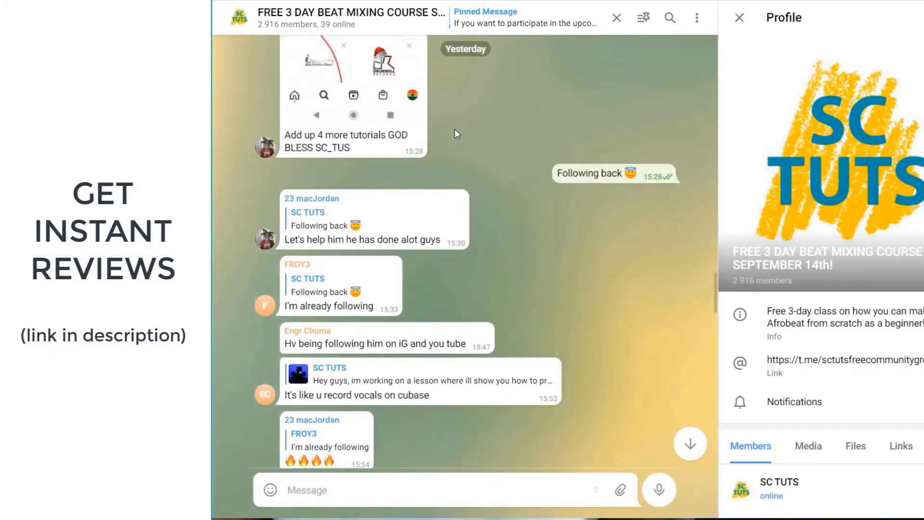
pyautogui.scroll(5, 455, 129)
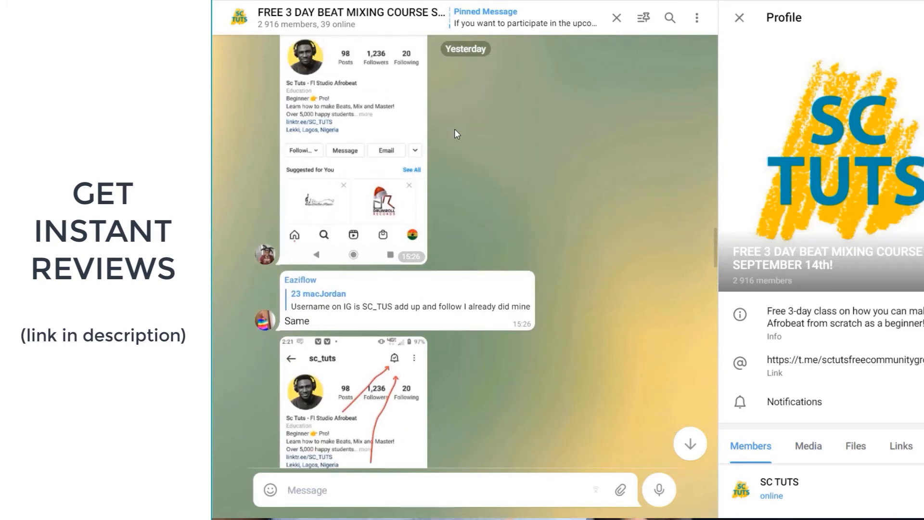
pyautogui.scroll(5, 454, 128)
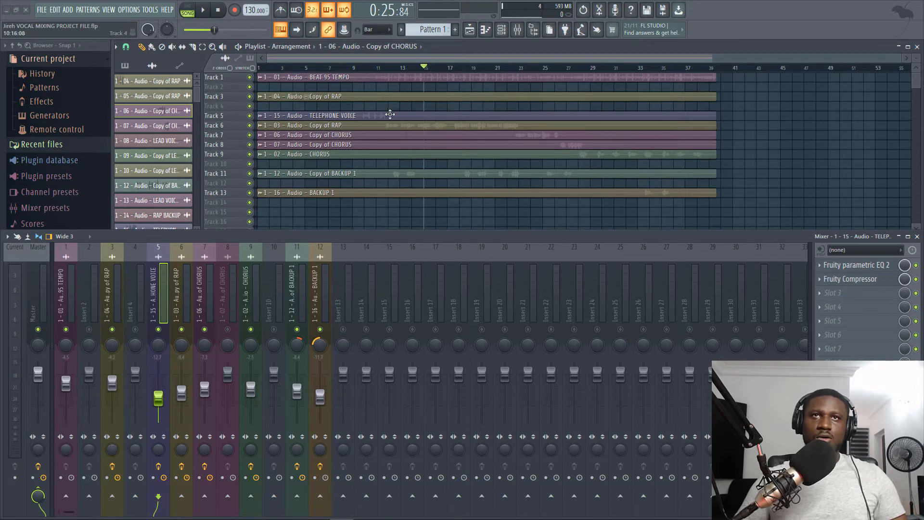
# Rename mixer insert 15 as DYNAMICS VOX and give it the yellow green colour #A8C212.
pyautogui.scroll(3, 415, 72)
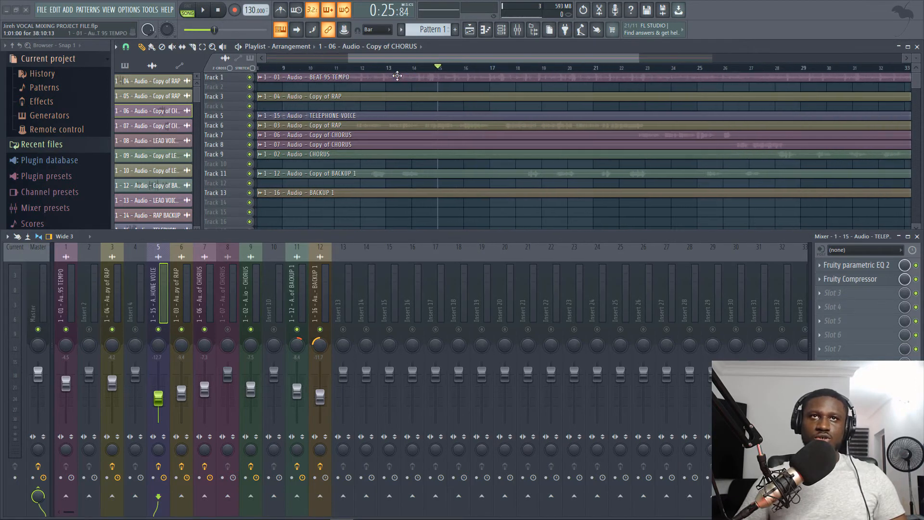
pyautogui.doubleClick(436, 127)
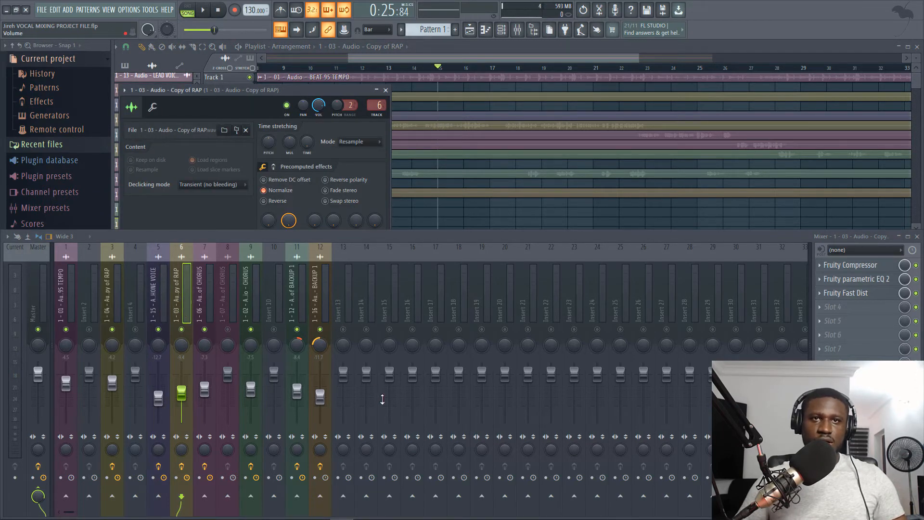
pyautogui.rightClick(390, 323)
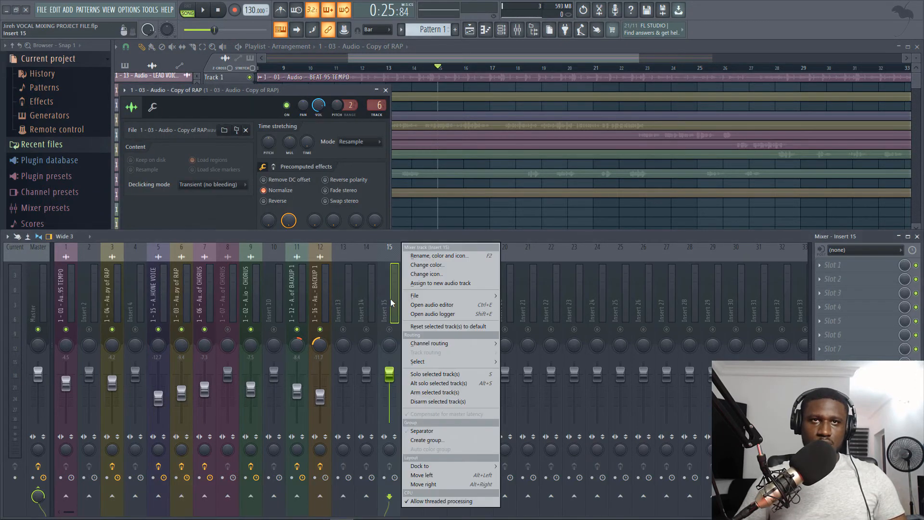
pyautogui.click(442, 256)
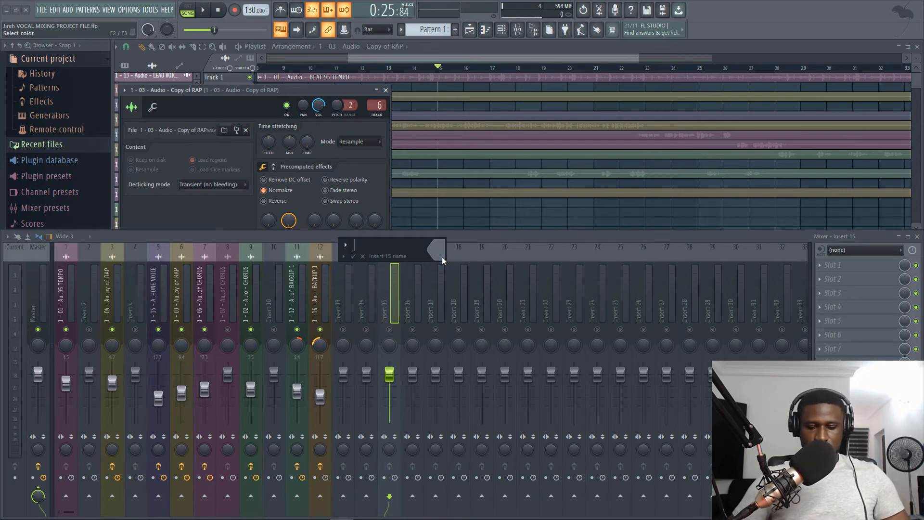
pyautogui.write('D')
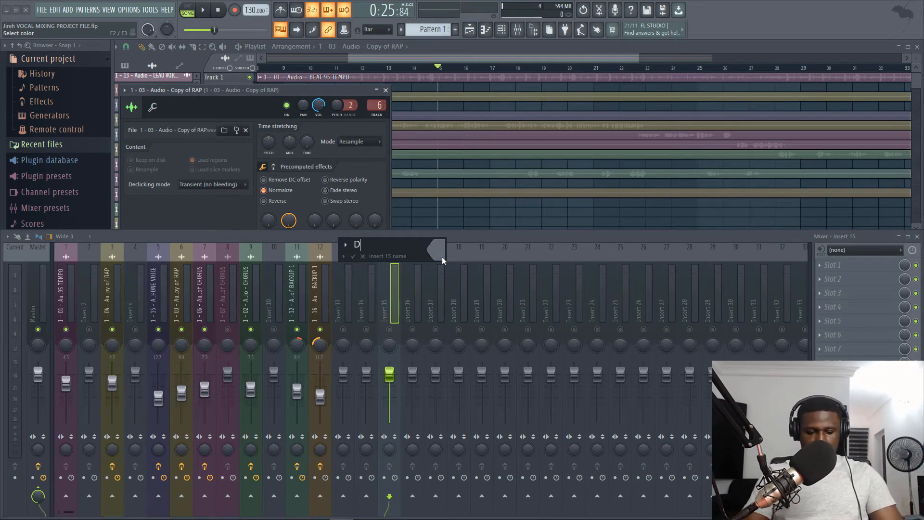
pyautogui.write('YNAM')
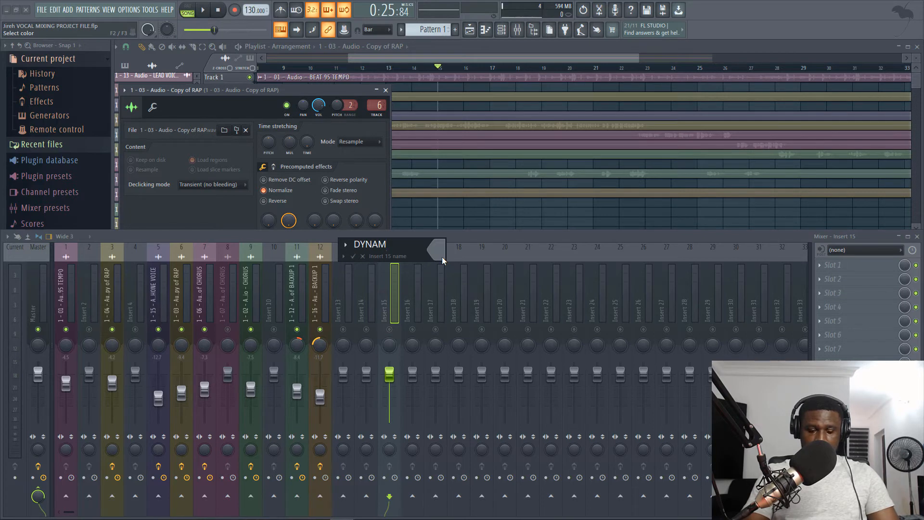
pyautogui.write('ICS VOX')
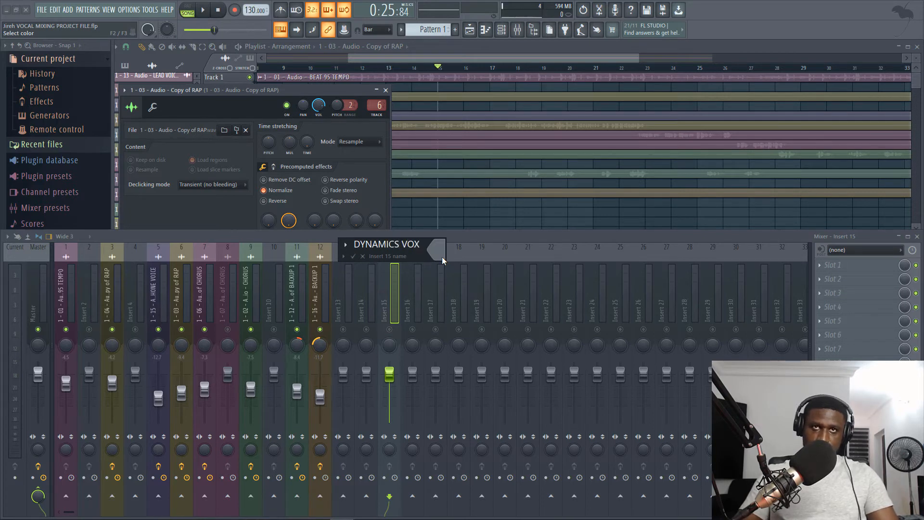
pyautogui.press('Return')
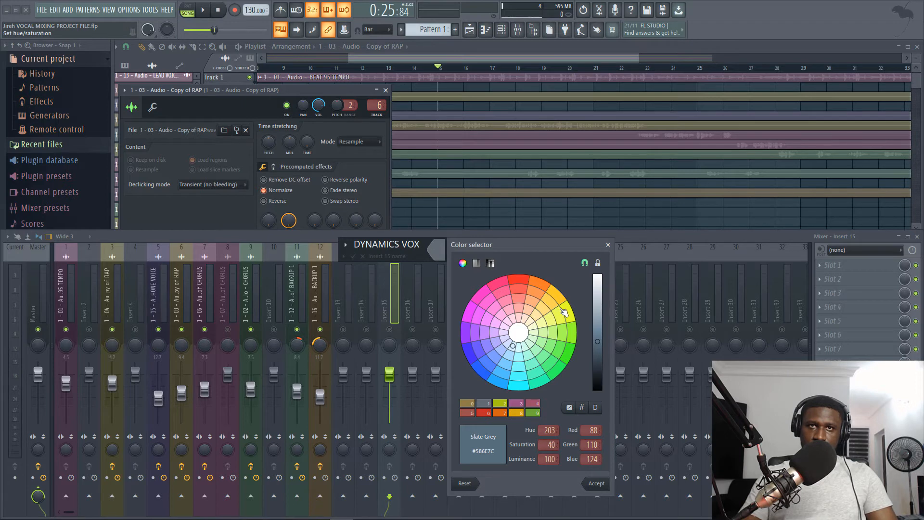
pyautogui.click(569, 313)
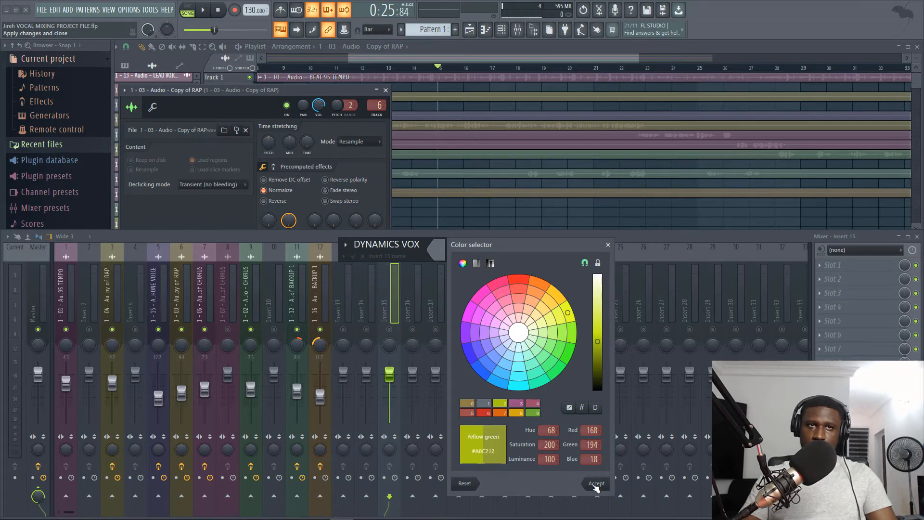
pyautogui.click(596, 484)
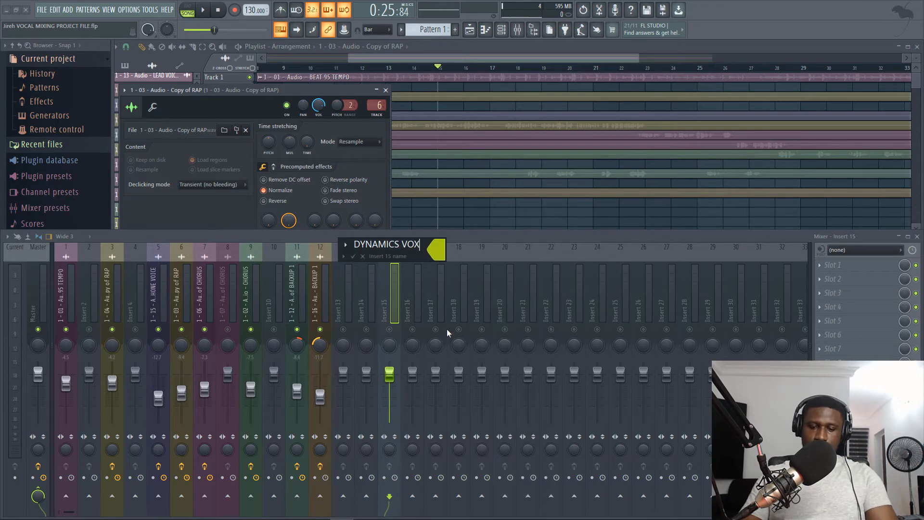
pyautogui.press('Return')
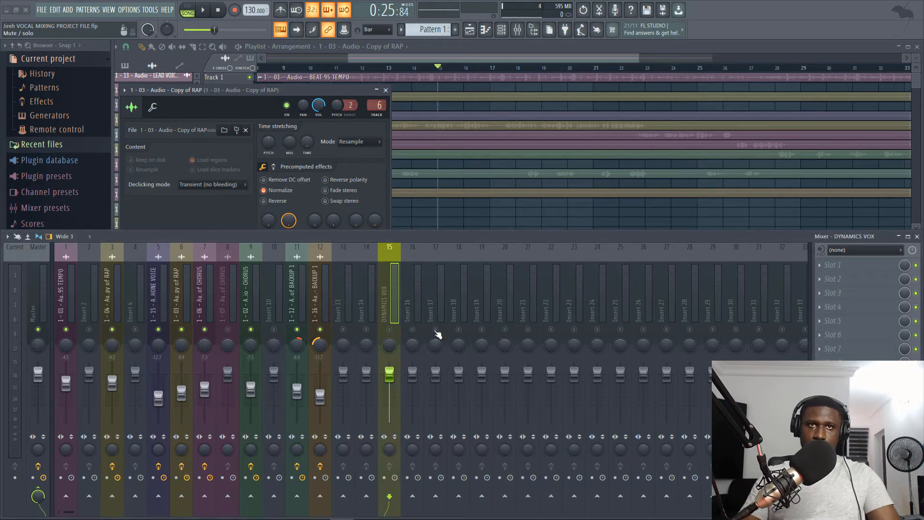
# Route the insert 6 rap vocal to DYNAMICS VOX instead of the master, and reset that send's level.
pyautogui.click(190, 293)
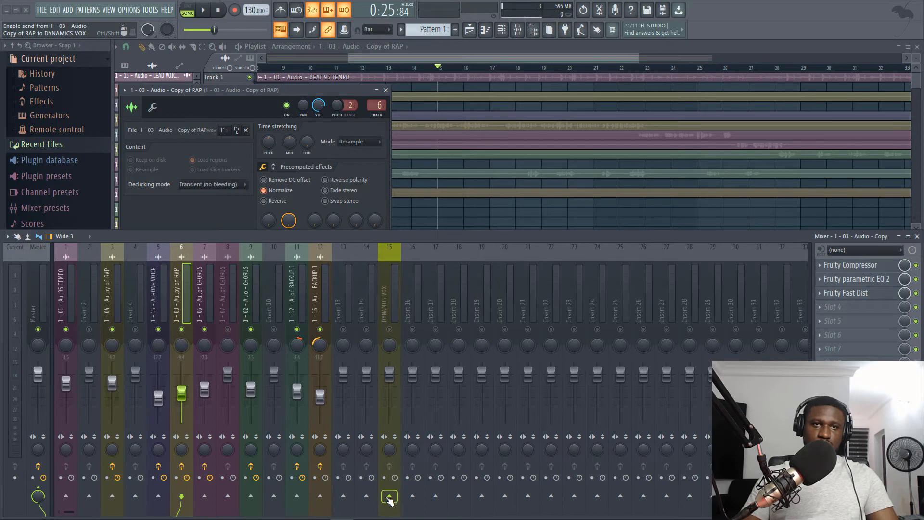
pyautogui.click(38, 488)
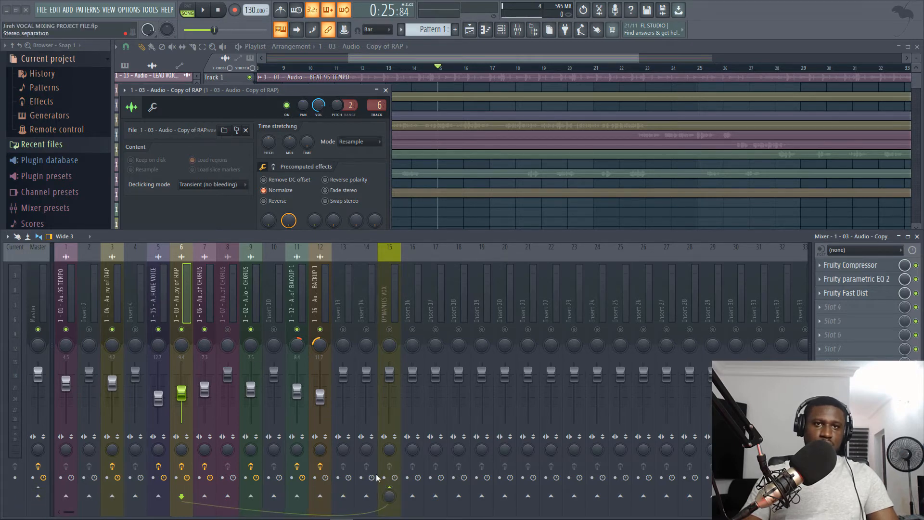
pyautogui.rightClick(390, 496)
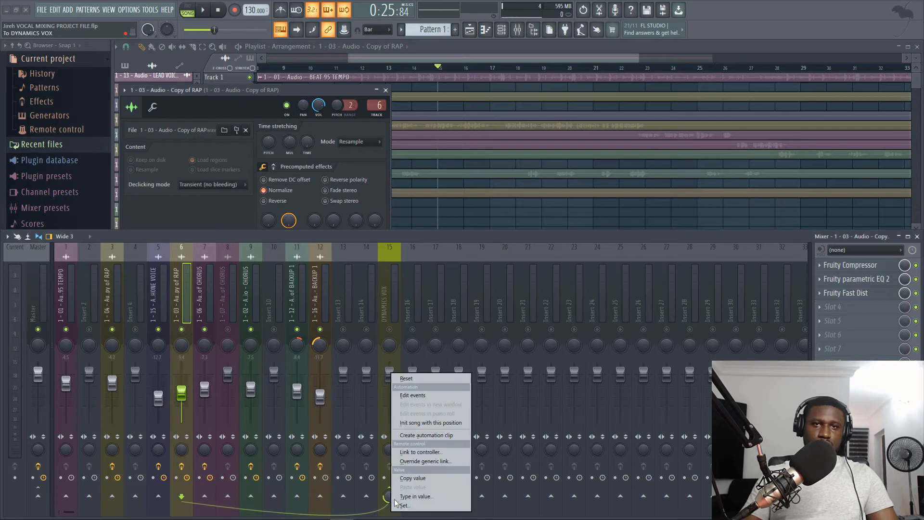
pyautogui.click(412, 378)
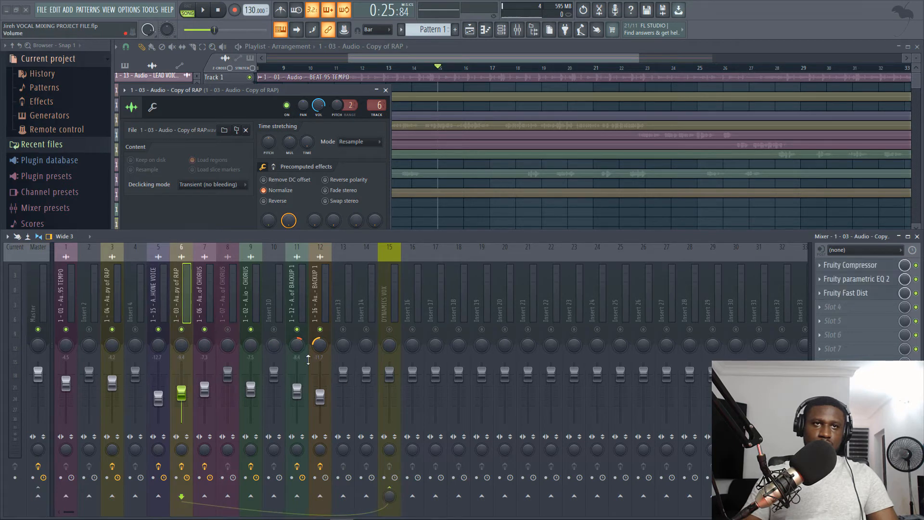
# Enable the muted DYNAMICS VOX insert while playing the song, and listen to the rap through it.
pyautogui.press('space')
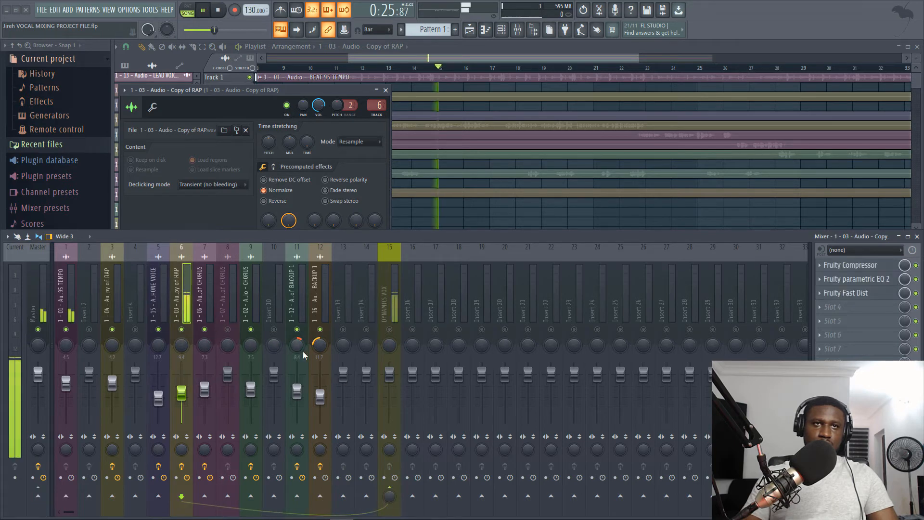
pyautogui.click(389, 330)
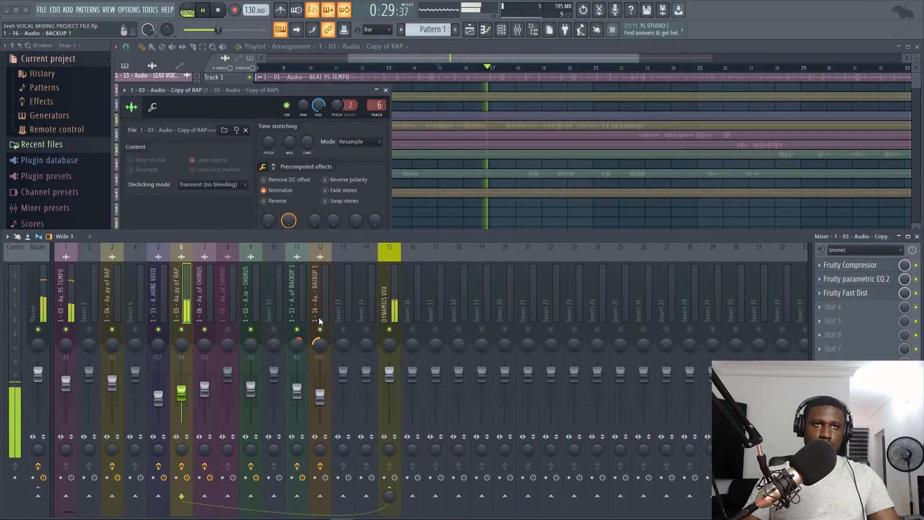
pyautogui.press('space')
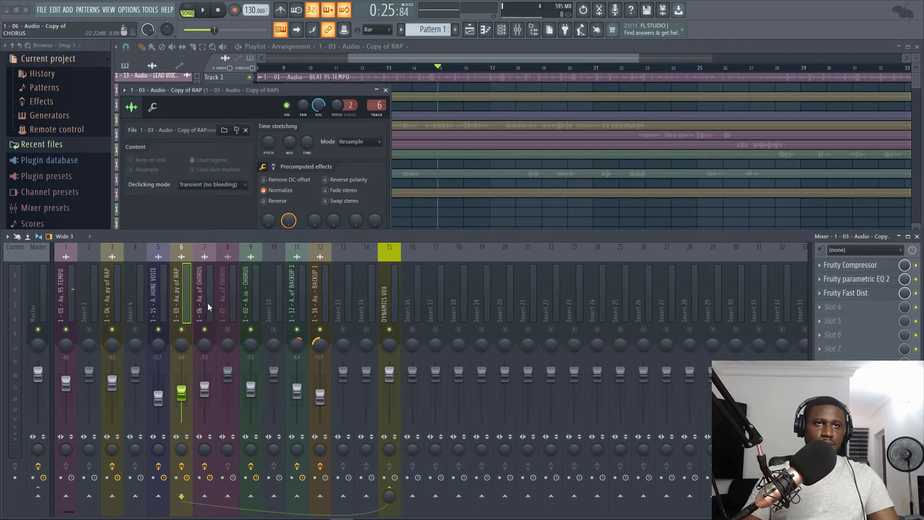
# Play the chorus section from around bar 23 and reroute the insert 7 chorus vocal from the master to DYNAMICS VOX.
pyautogui.click(208, 304)
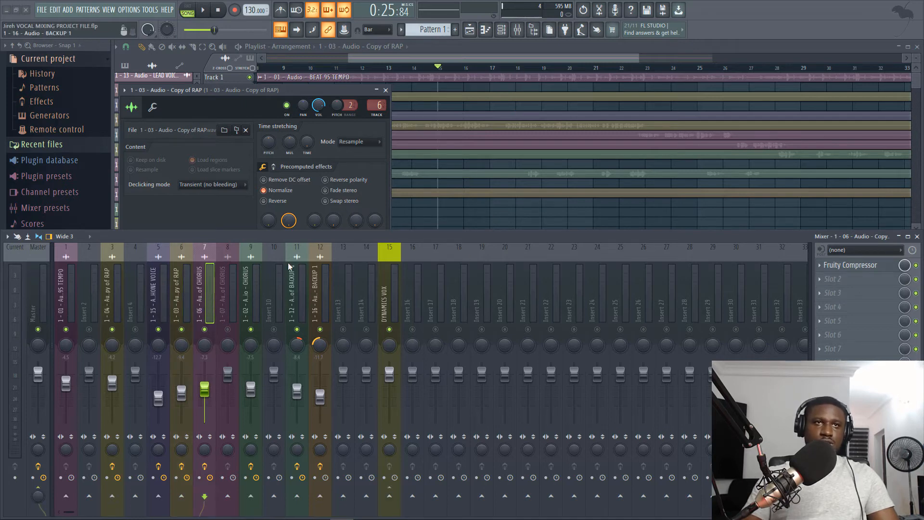
pyautogui.click(230, 302)
pyautogui.press('space')
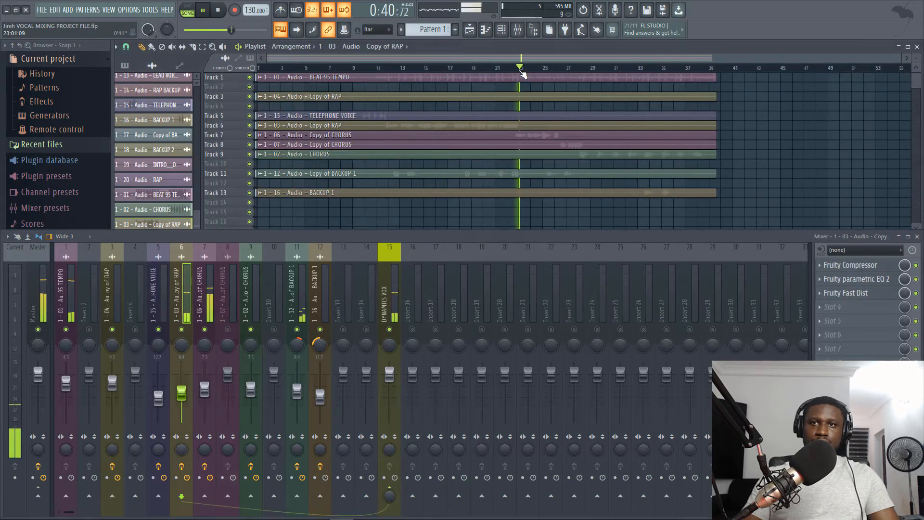
pyautogui.click(203, 299)
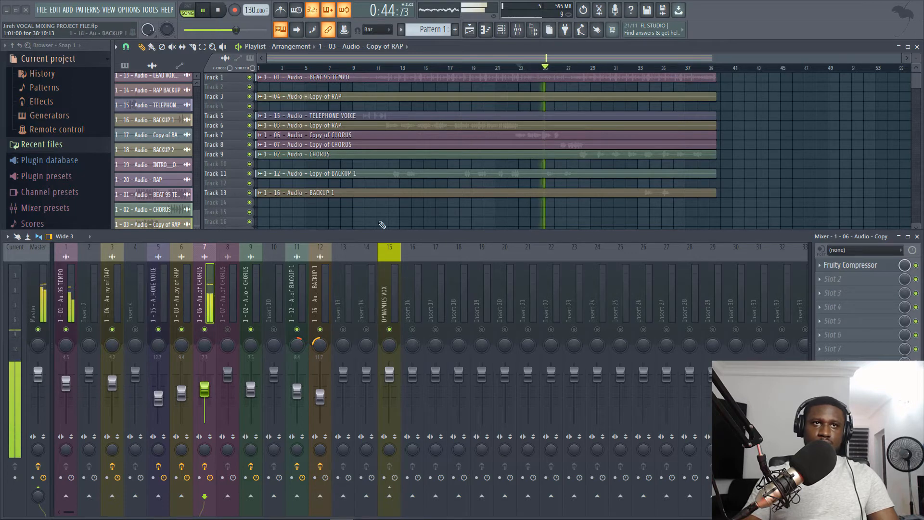
pyautogui.press('space')
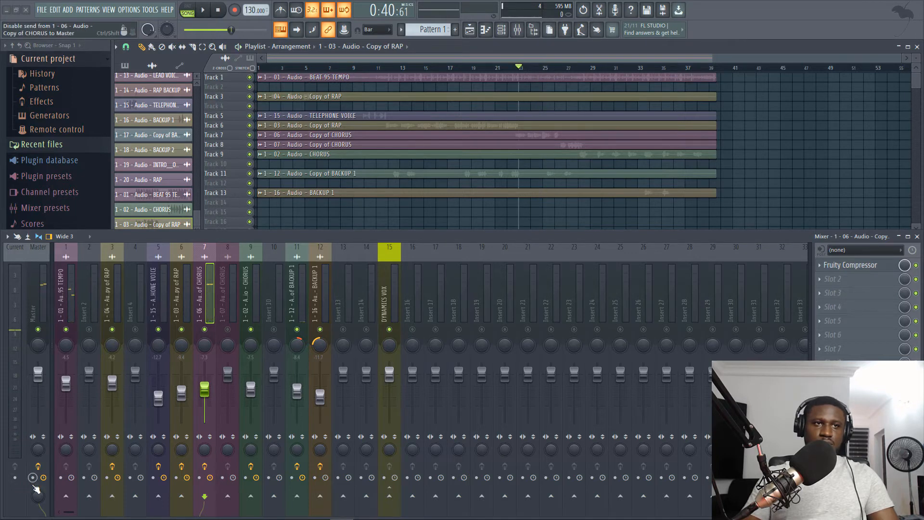
pyautogui.click(389, 495)
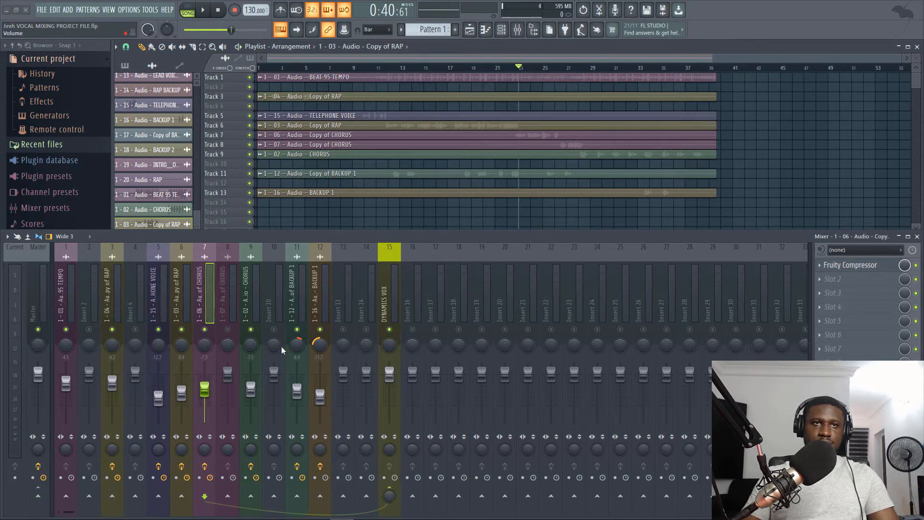
# Play from about bar 26 and reroute the insert 9 chorus vocal from the master to DYNAMICS VOX.
pyautogui.press('space')
pyautogui.click(555, 68)
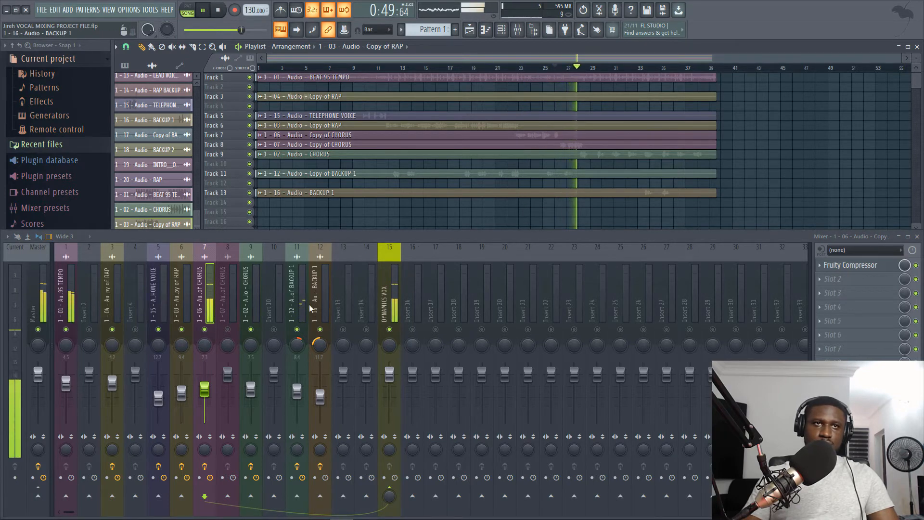
pyautogui.click(260, 313)
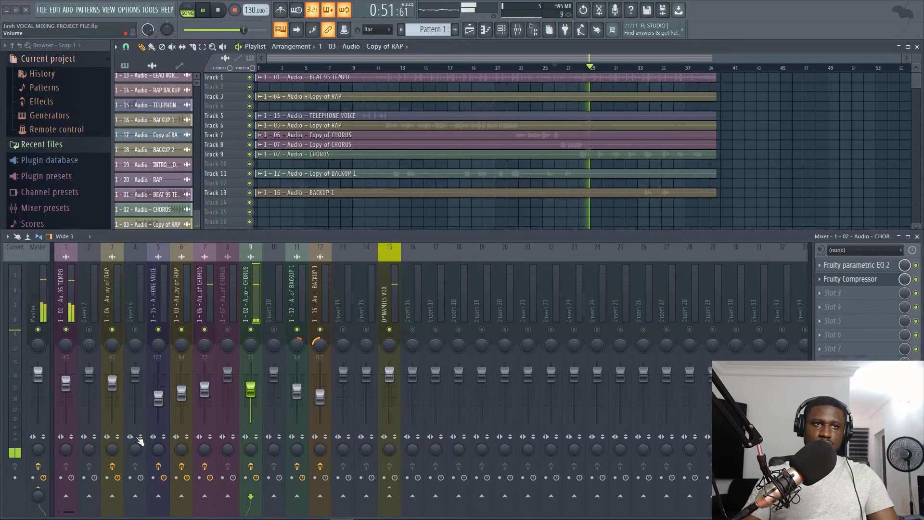
pyautogui.click(389, 496)
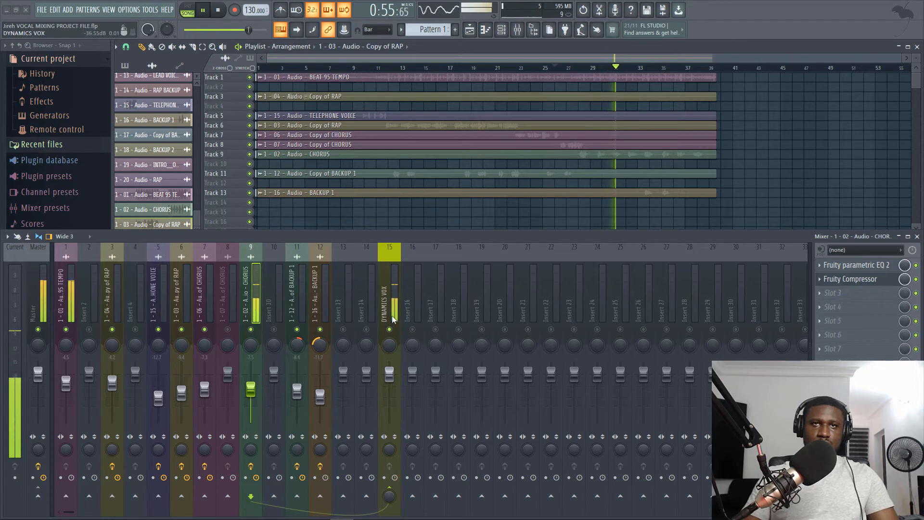
pyautogui.press('space')
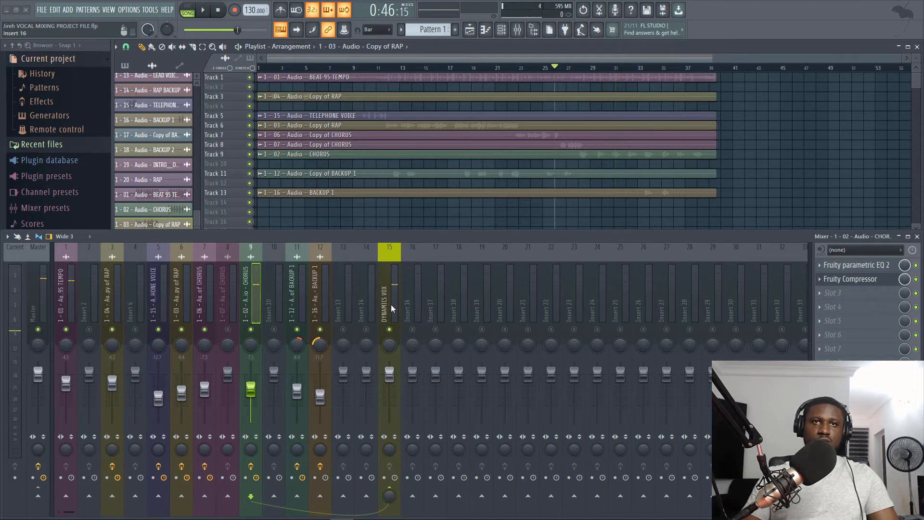
# Set the playback position to about bar 12 and load Fruity Multiband Compressor in the first effect slot of DYNAMICS VOX.
pyautogui.click(384, 294)
pyautogui.click(313, 305)
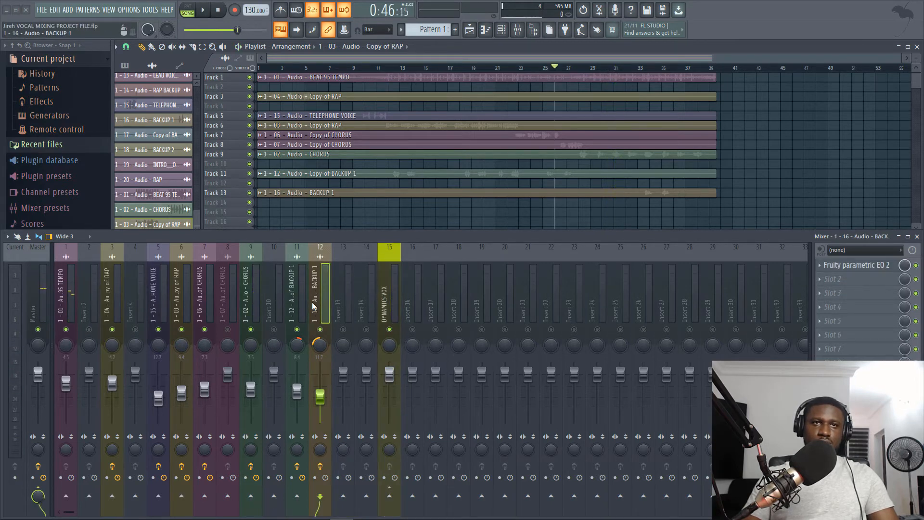
pyautogui.moveTo(411, 70); pyautogui.dragTo(395, 71)
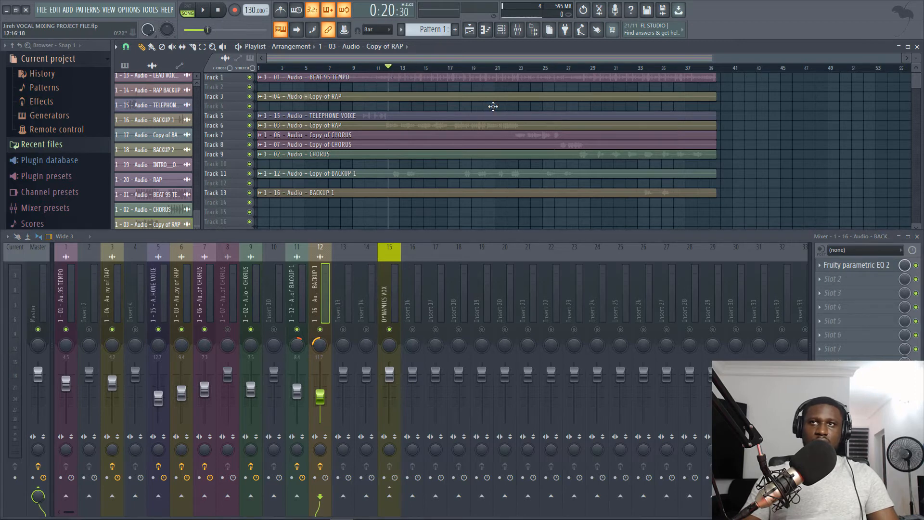
pyautogui.click(391, 297)
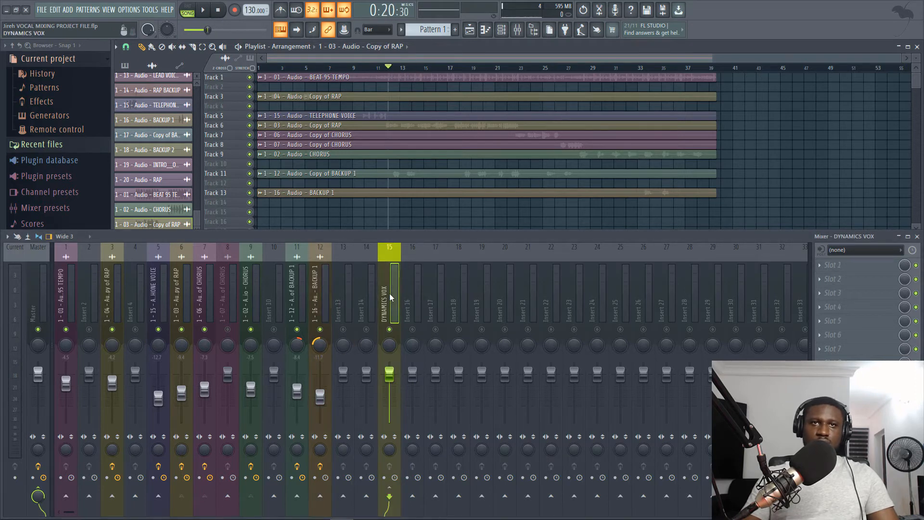
pyautogui.click(840, 269)
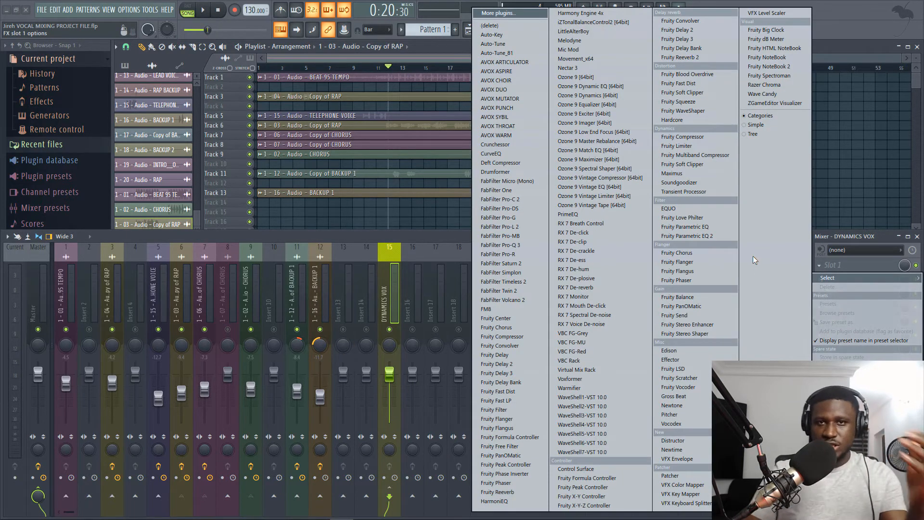
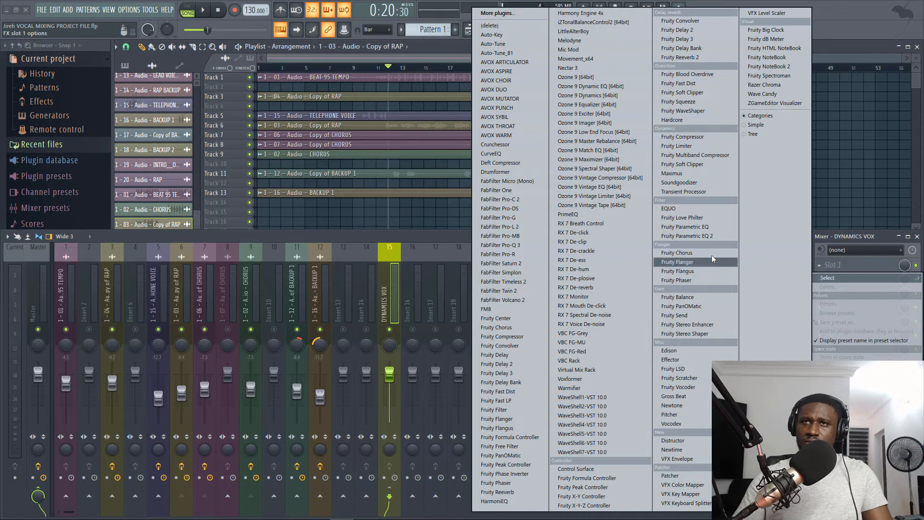
pyautogui.click(724, 157)
pyautogui.moveTo(376, 92); pyautogui.dragTo(567, 120)
# Apply the Bright preset to the Fruity Multiband Compressor and play the rap section with it.
pyautogui.click(676, 119)
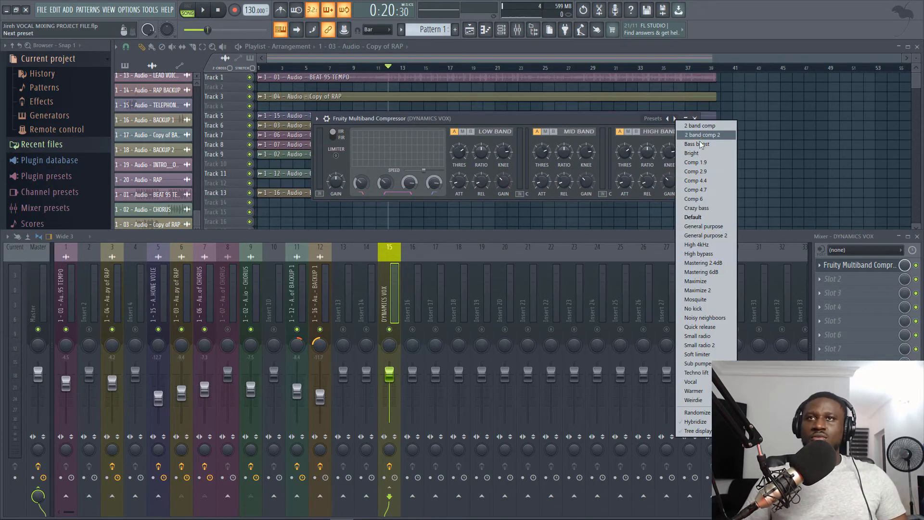
pyautogui.click(697, 151)
pyautogui.moveTo(512, 120); pyautogui.dragTo(672, 146)
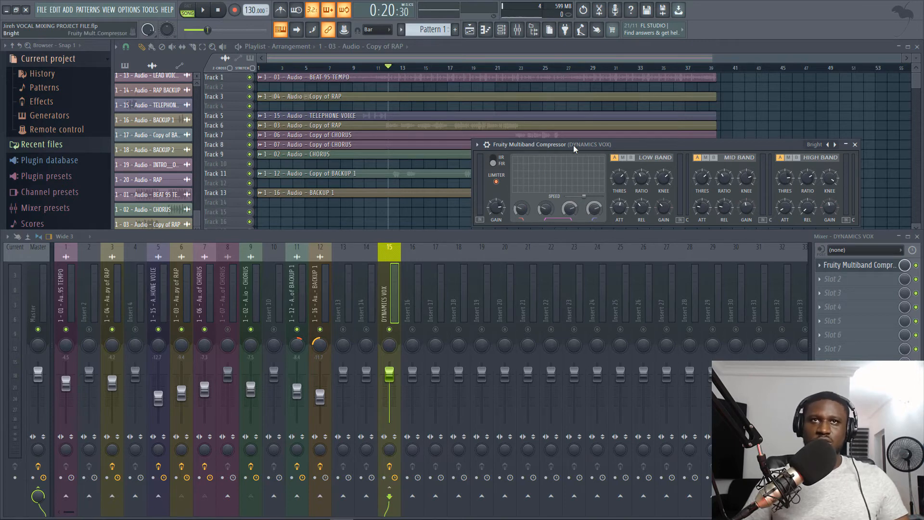
pyautogui.moveTo(573, 146); pyautogui.dragTo(548, 116)
pyautogui.press('space')
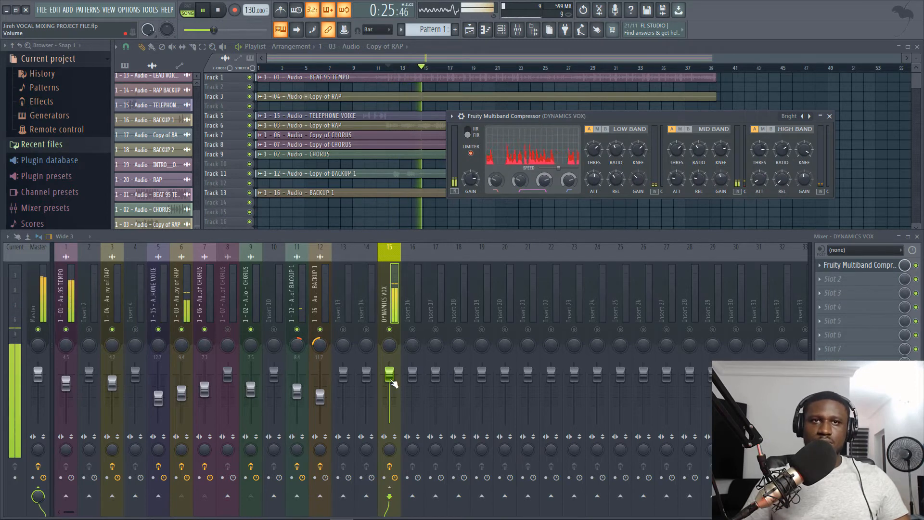
# Lower the DYNAMICS VOX level to about -6.7 dB while playing the rap section, and move the multiband compressor window aside.
pyautogui.press('space')
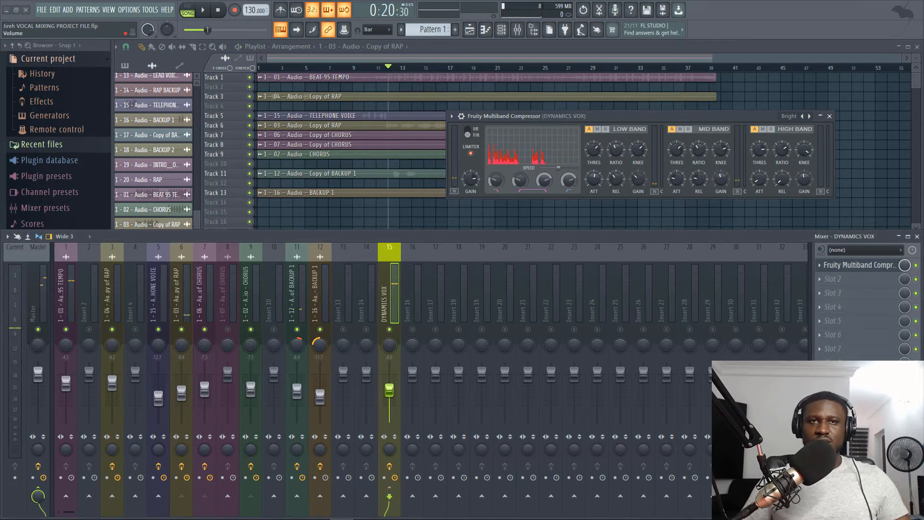
pyautogui.press('space')
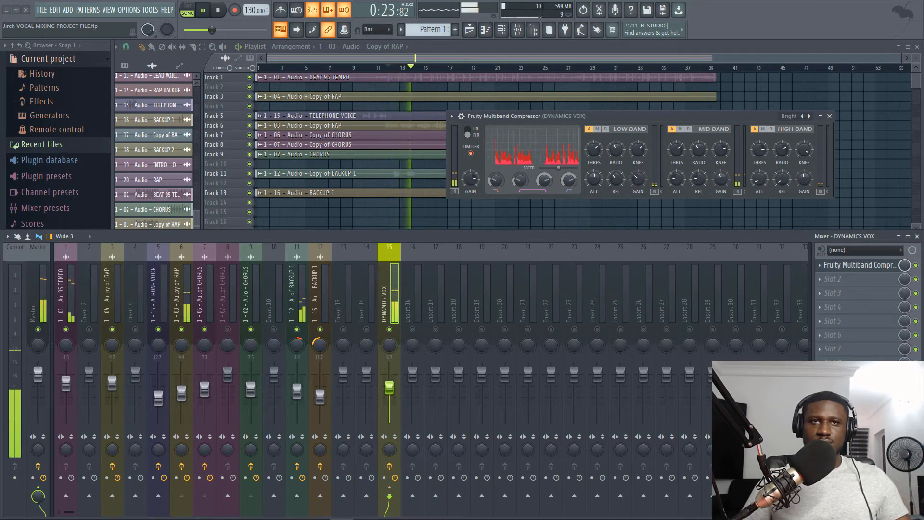
pyautogui.click(181, 306)
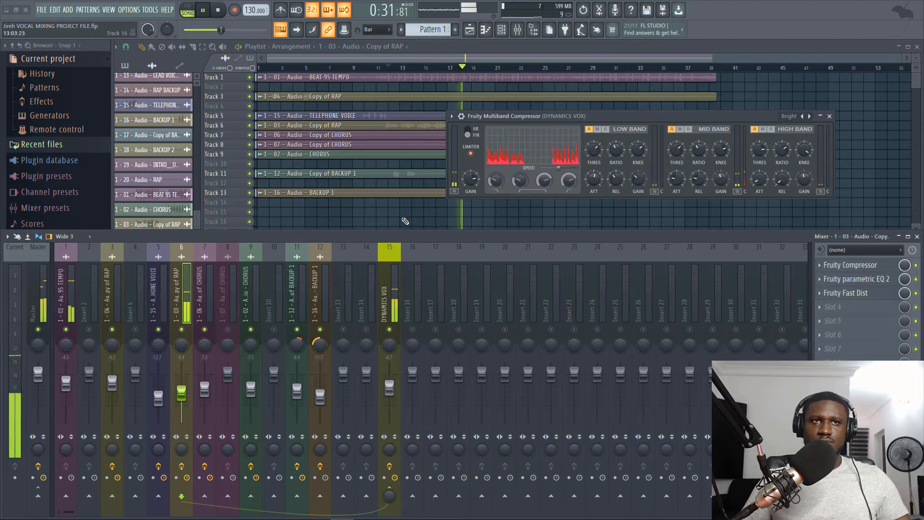
pyautogui.moveTo(581, 118); pyautogui.dragTo(444, 140)
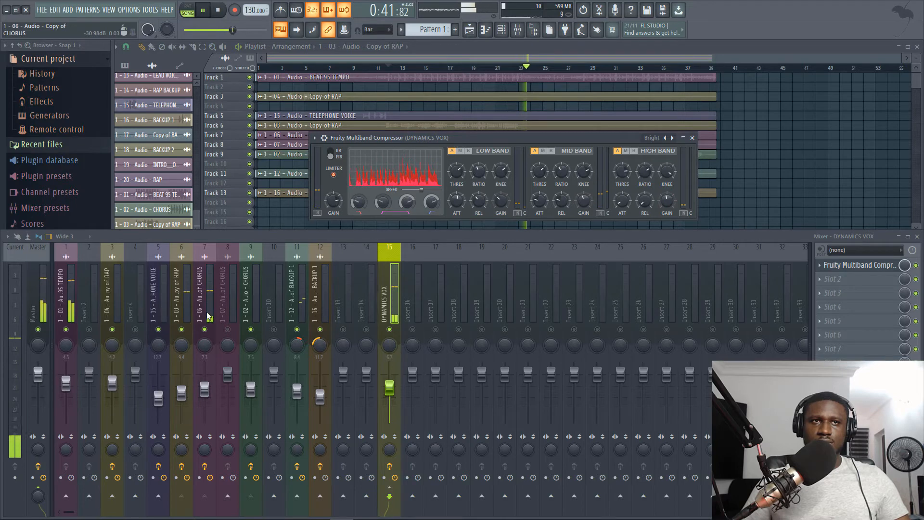
# Lower the insert 7 chorus vocal's volume to about -11.4 dB and restart playback.
pyautogui.click(200, 400)
pyautogui.press('space')
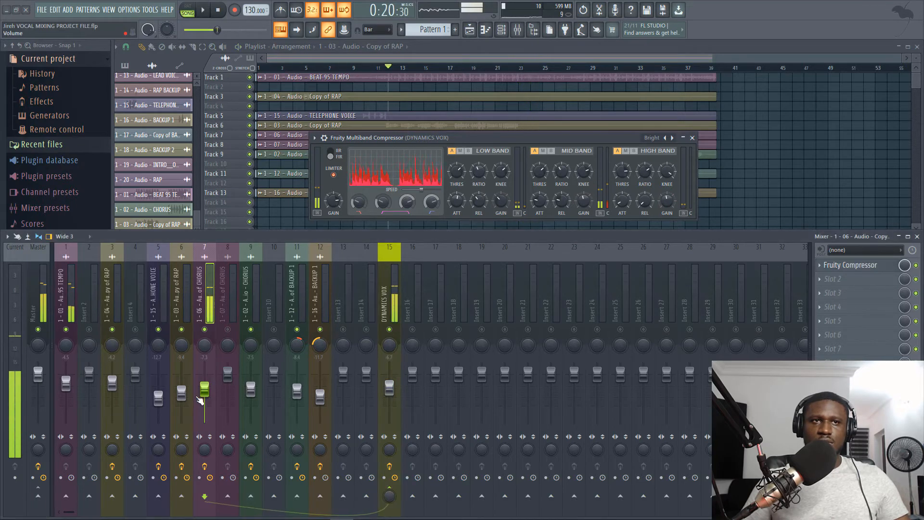
pyautogui.press('space')
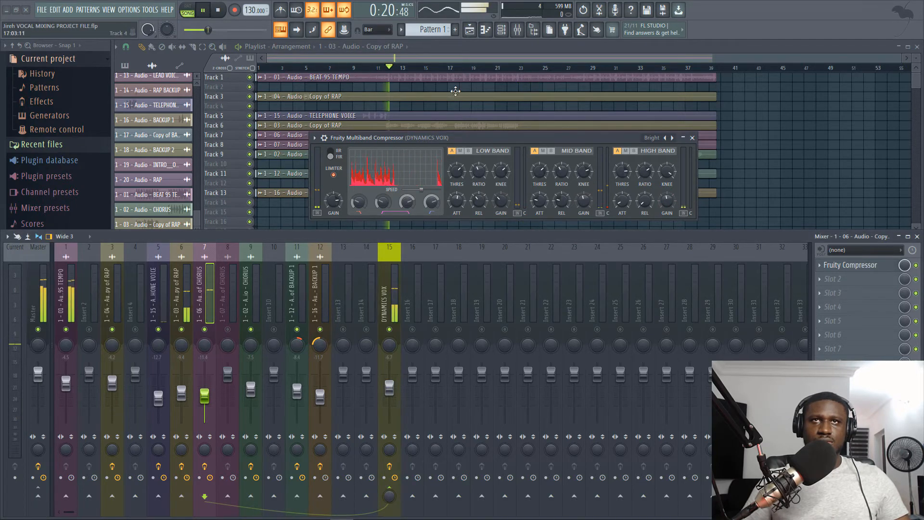
# Play the chorus section and lower the insert 9 chorus vocal's volume to about -8.9 dB.
pyautogui.click(471, 68)
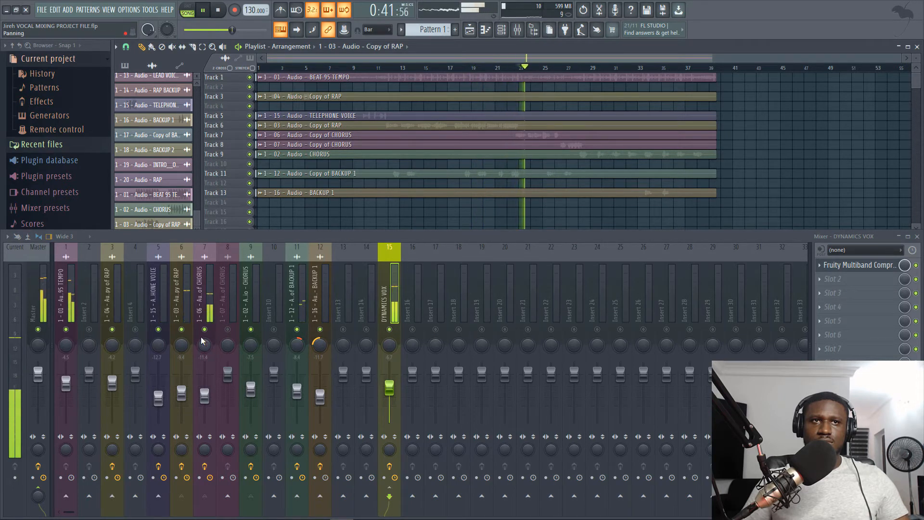
pyautogui.click(200, 314)
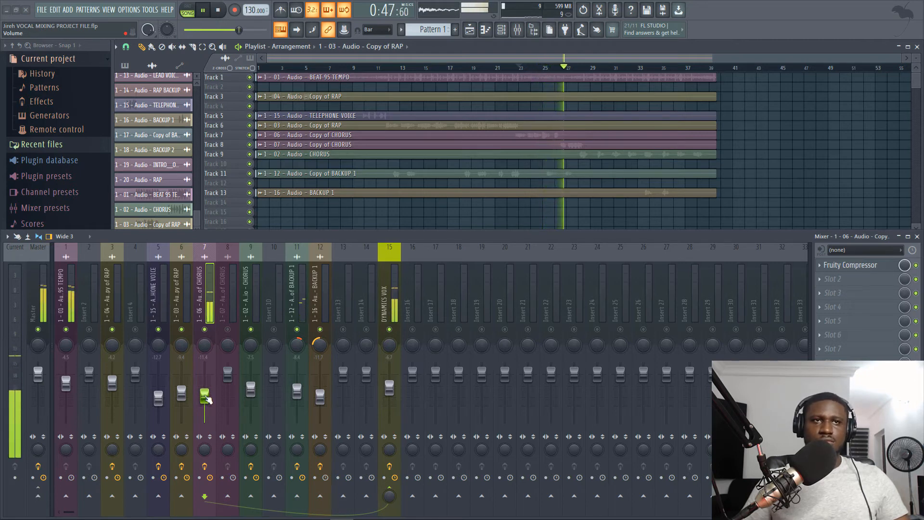
pyautogui.click(258, 390)
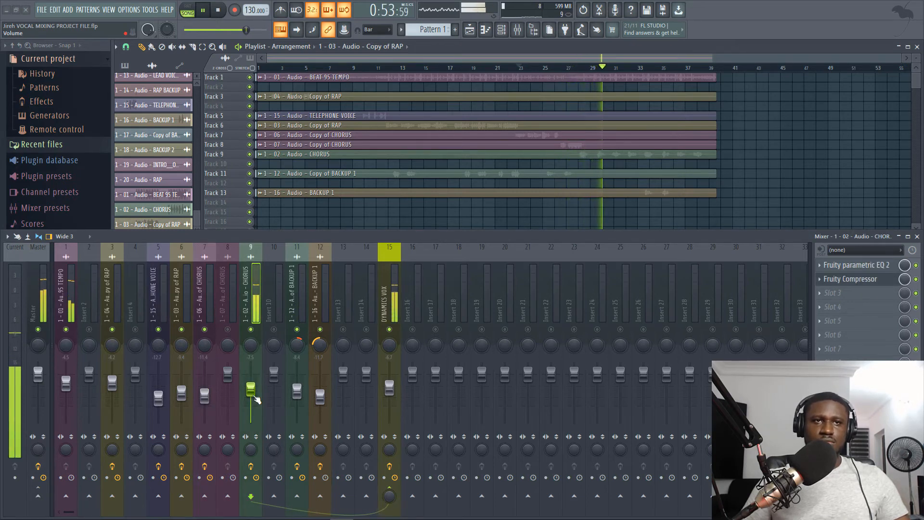
pyautogui.moveTo(256, 399); pyautogui.dragTo(257, 403)
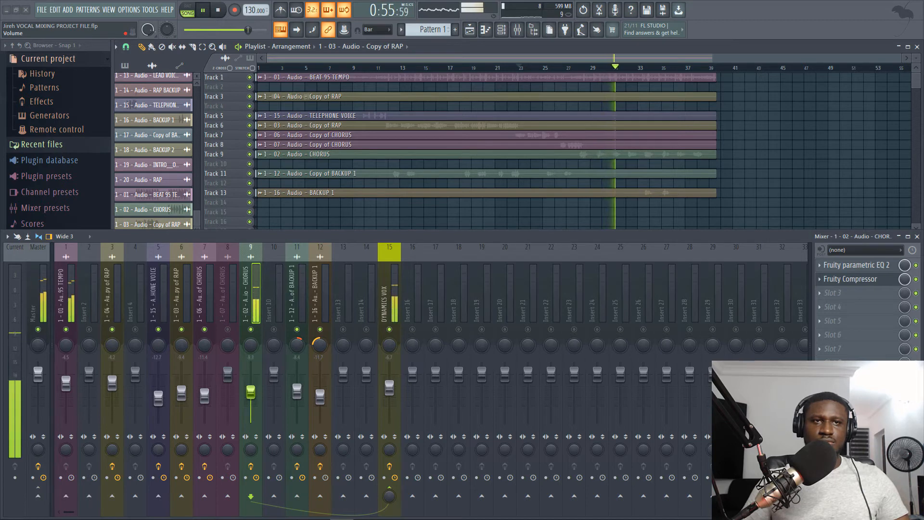
# Play the rap section from about bar 13 and raise the insert 6 rap vocal's volume to about -8.3 dB.
pyautogui.click(401, 73)
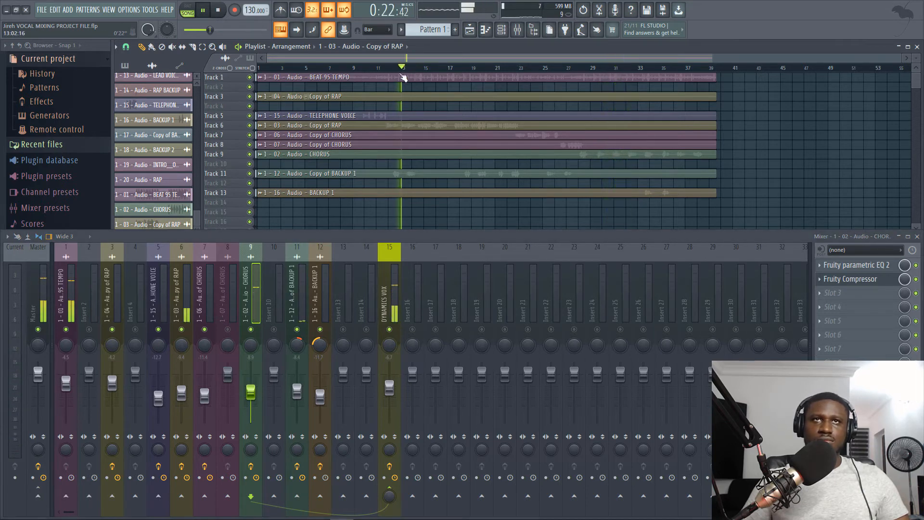
pyautogui.click(182, 396)
pyautogui.press('space')
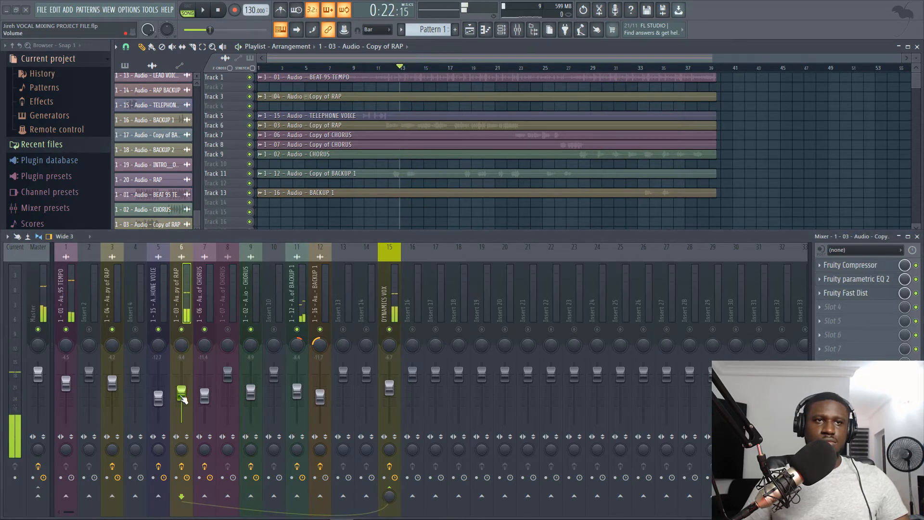
pyautogui.moveTo(183, 398); pyautogui.dragTo(183, 395)
pyautogui.press('space')
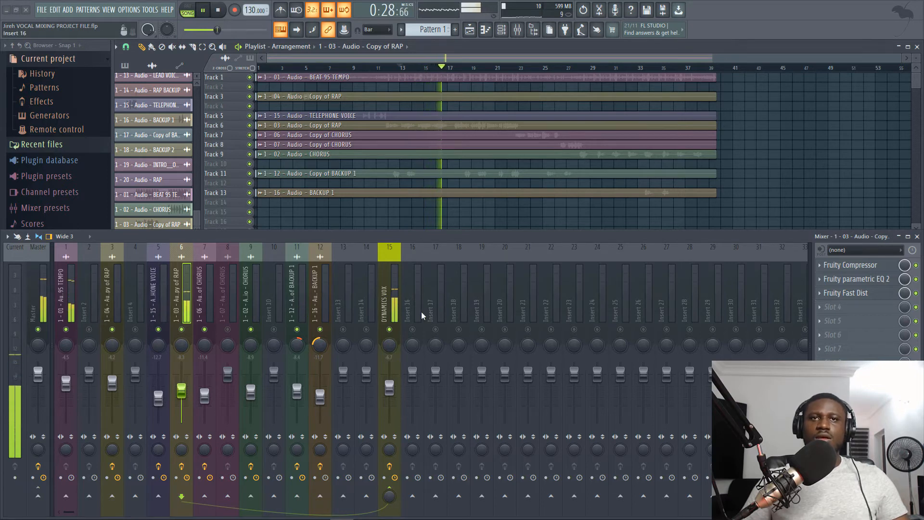
pyautogui.press('space')
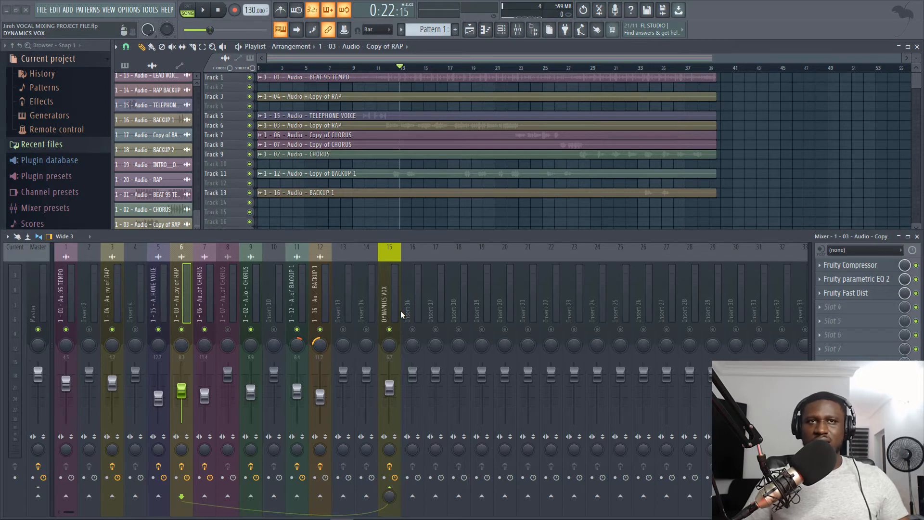
# Set the high band gain of the DYNAMICS VOX multiband compressor to 5.0 dB while comparing the rap section.
pyautogui.click(401, 310)
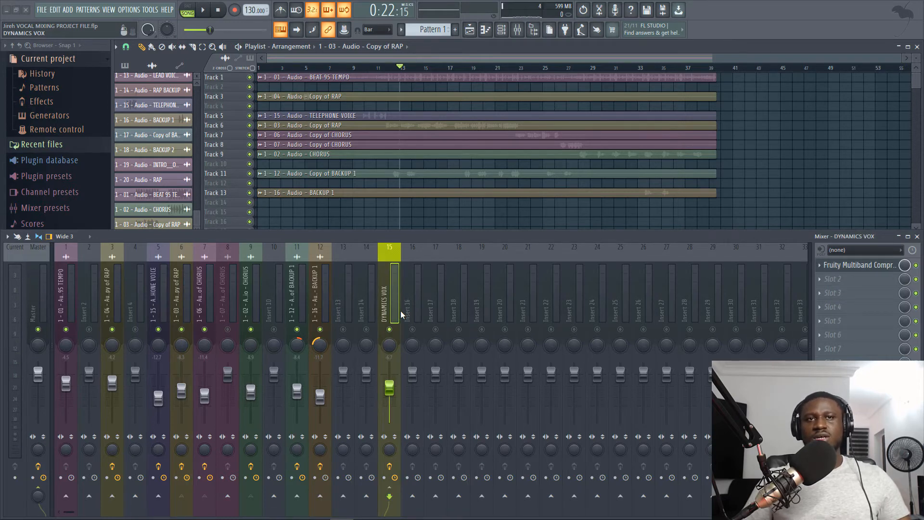
pyautogui.press('space')
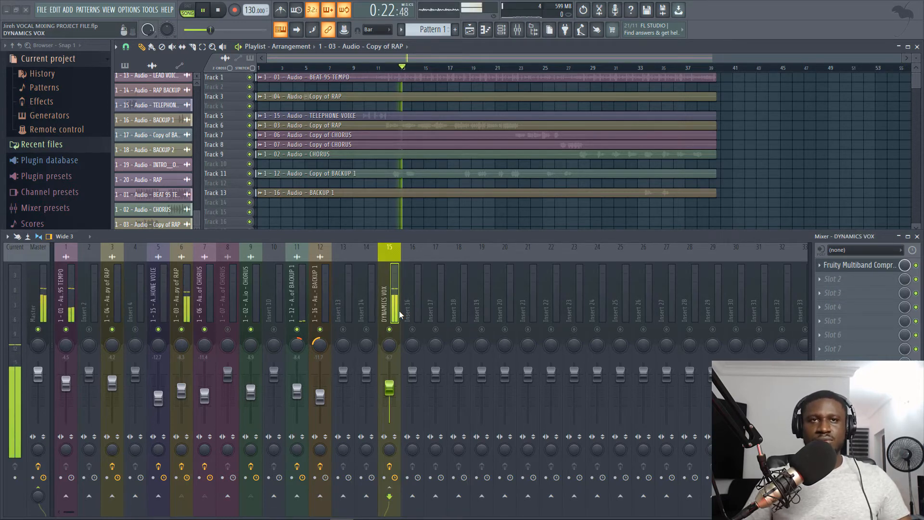
pyautogui.click(861, 265)
pyautogui.press('space')
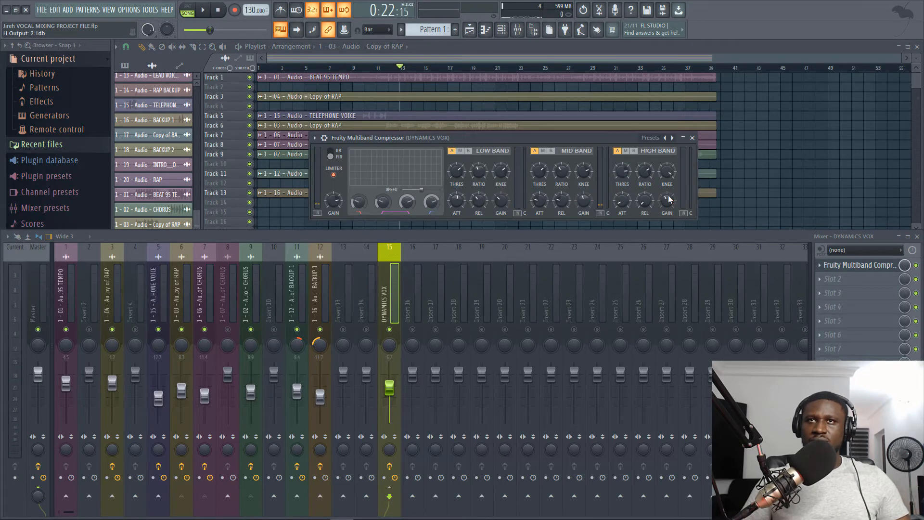
pyautogui.press('space')
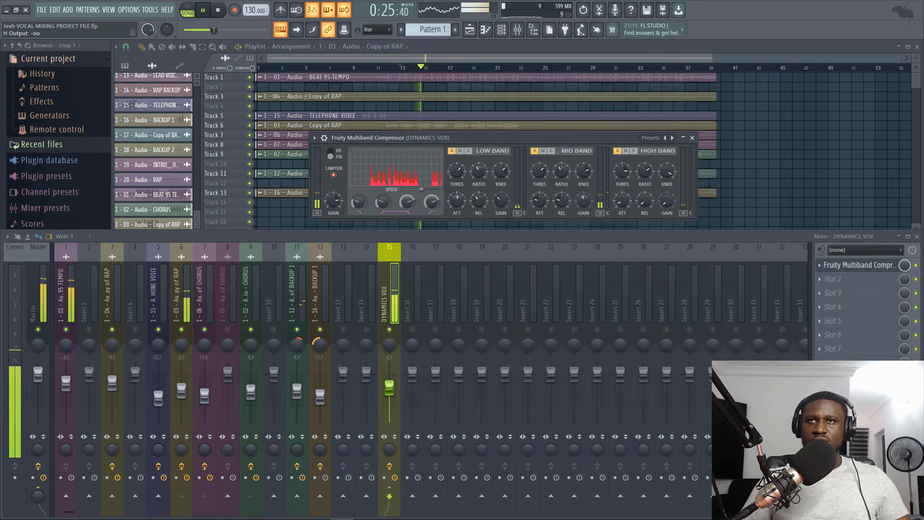
pyautogui.press('space')
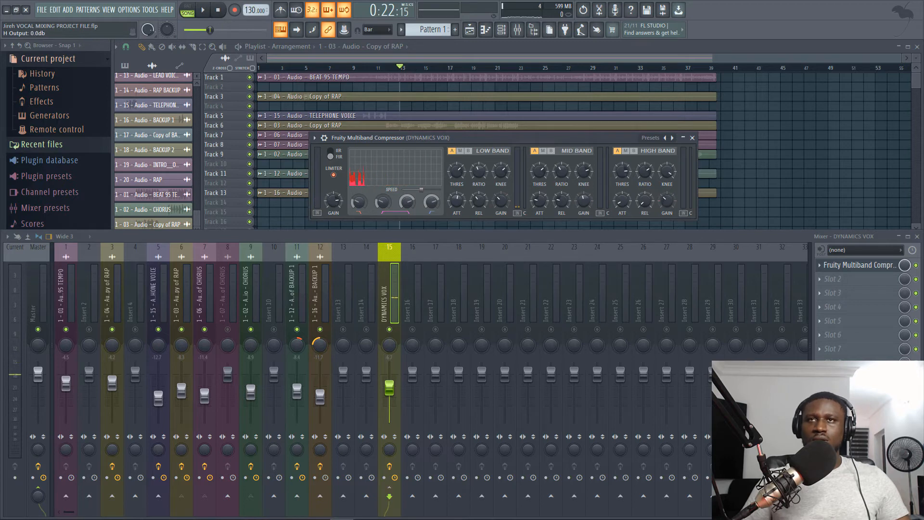
pyautogui.press('space')
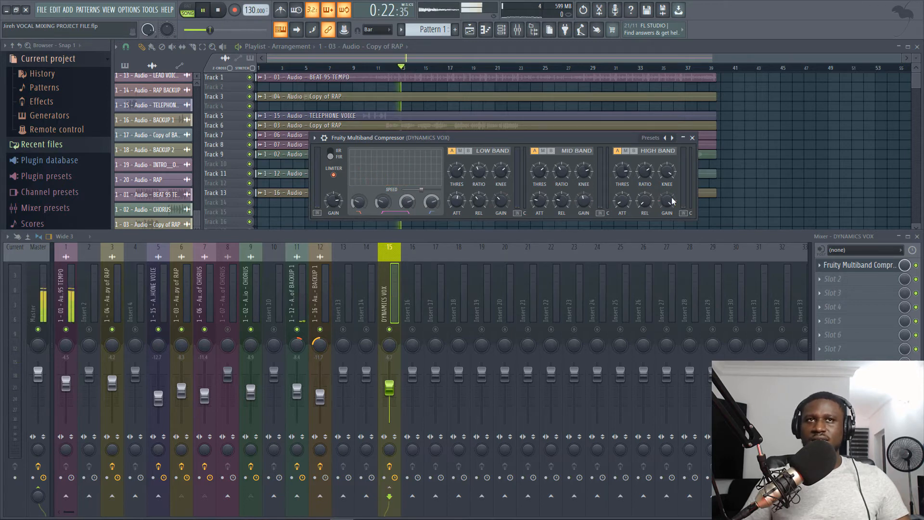
pyautogui.press('space')
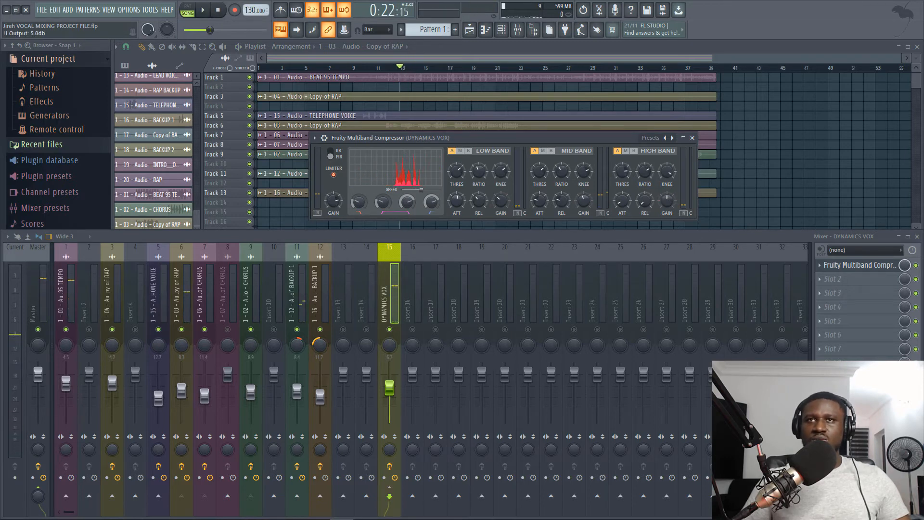
# Play the mix from about bar 13 through the chorus to check the compressed lead vocals, closing the compressor window.
pyautogui.press('space')
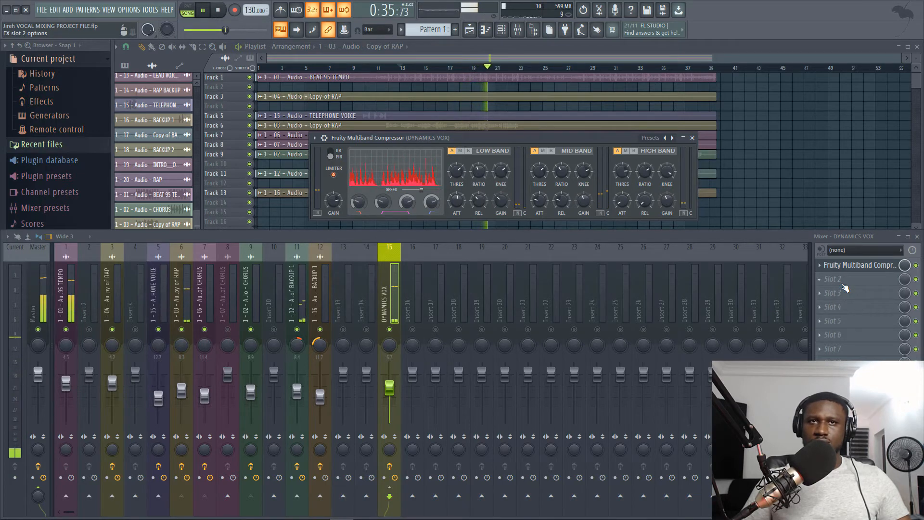
pyautogui.click(693, 138)
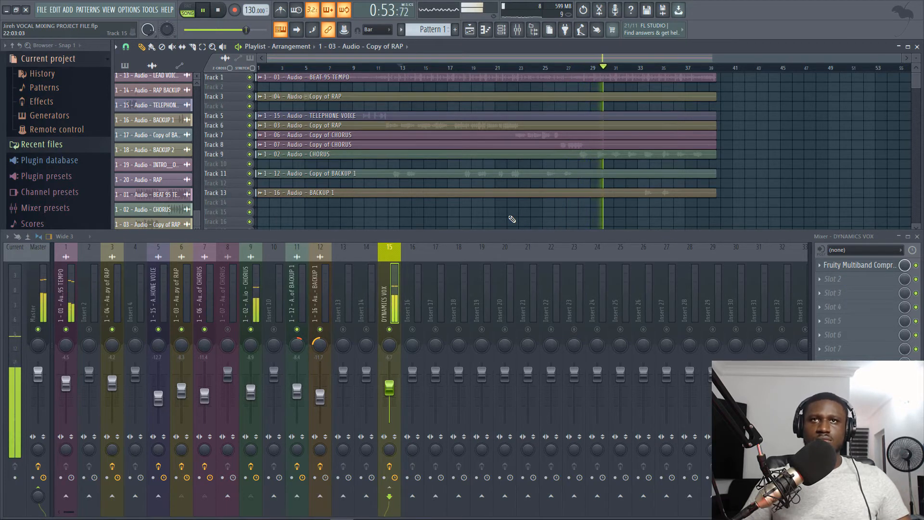
pyautogui.press('space')
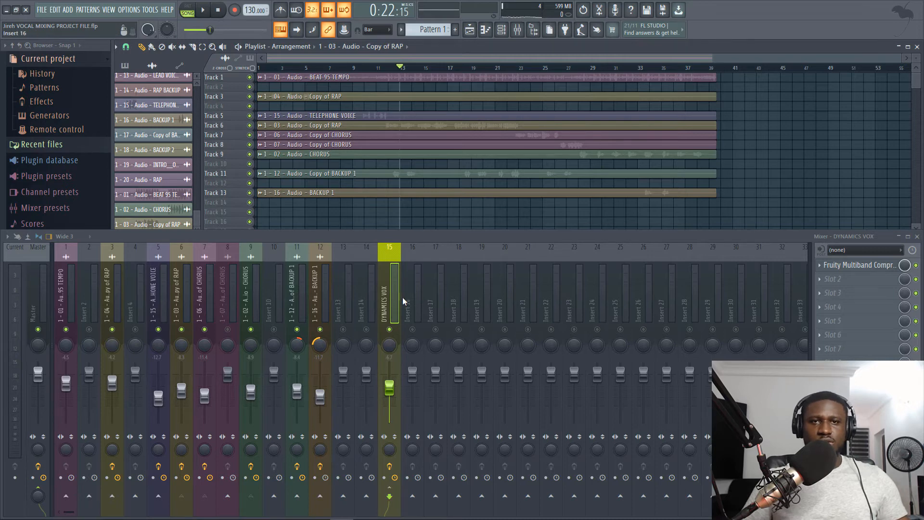
# Send DYNAMICS VOX to insert 18 and rename insert 18 as LEAD VOCX REVERB.
pyautogui.click(460, 497)
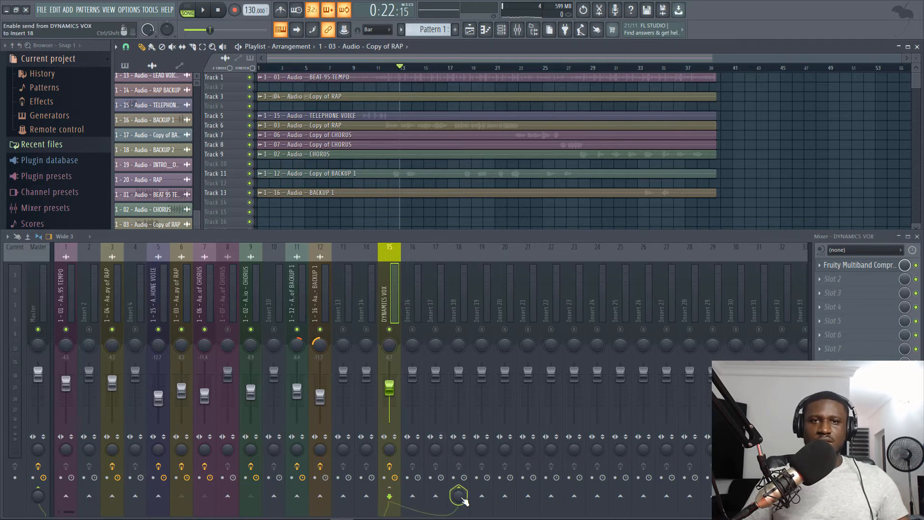
pyautogui.rightClick(457, 302)
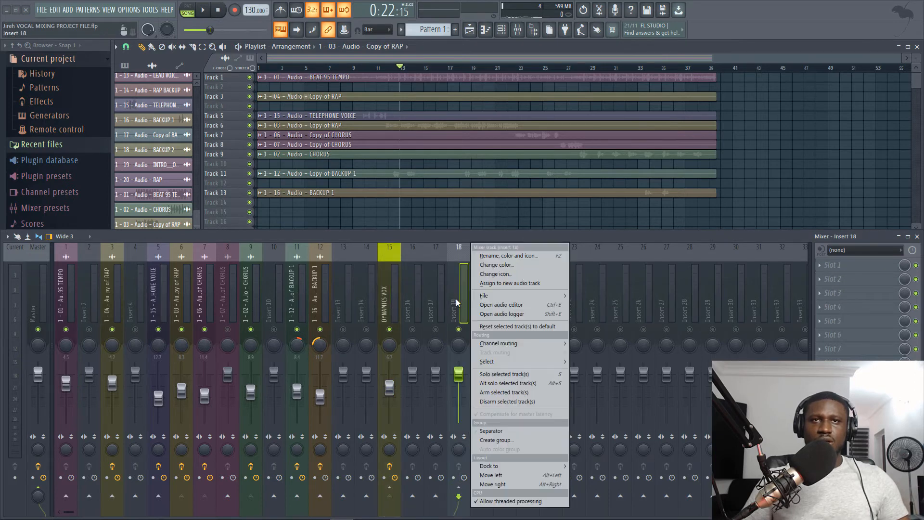
pyautogui.click(498, 256)
pyautogui.write('LEA')
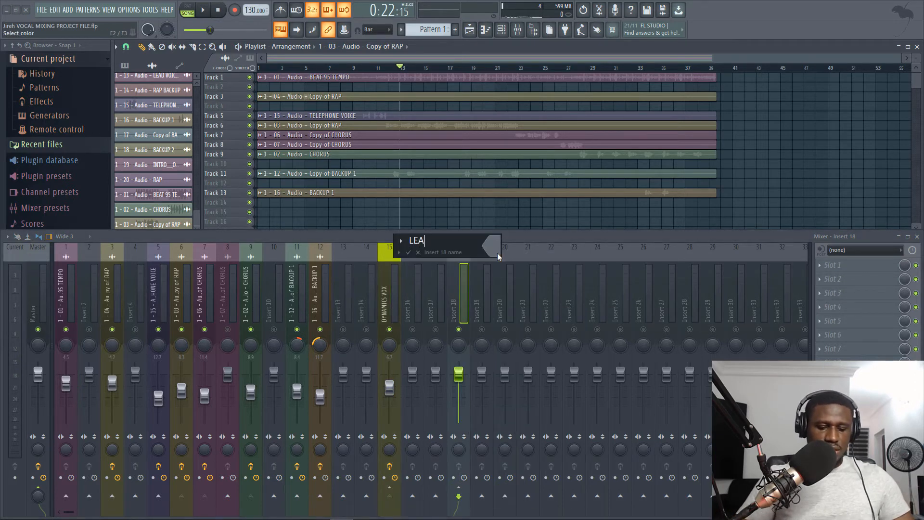
pyautogui.write('D VOCX R')
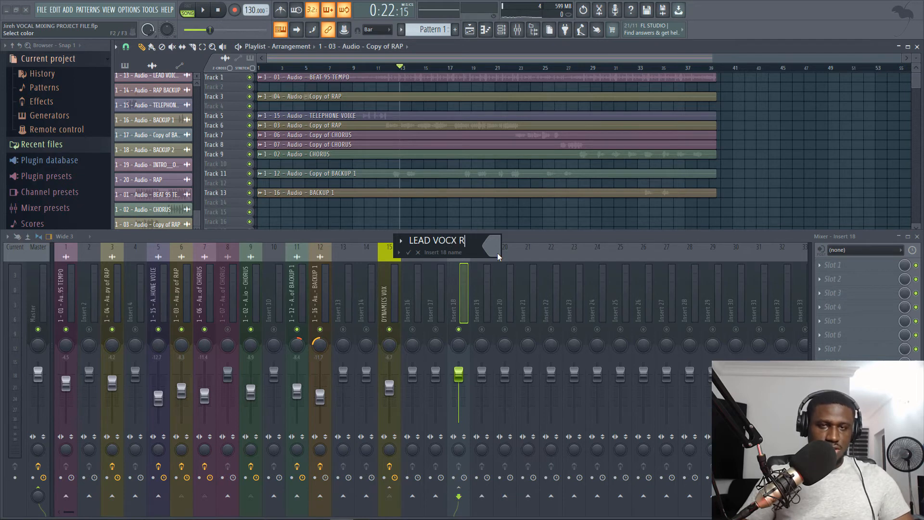
pyautogui.write('EVERB')
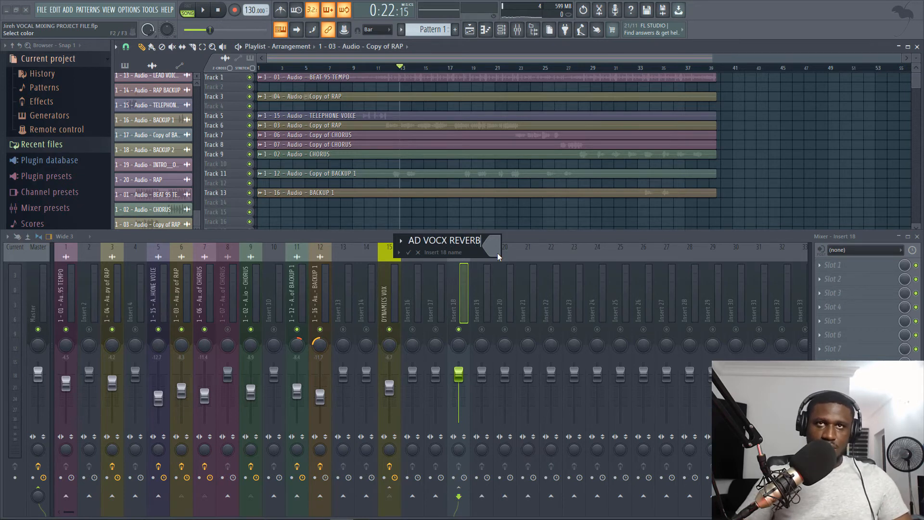
pyautogui.press('Return')
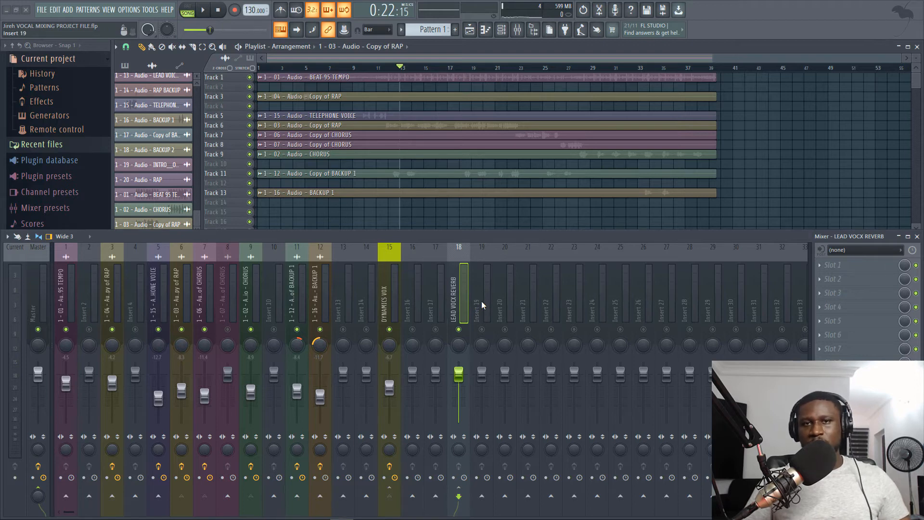
# Change the LEAD VOCX REVERB track's color to Dark cyan (#359C9F).
pyautogui.rightClick(454, 311)
pyautogui.click(493, 265)
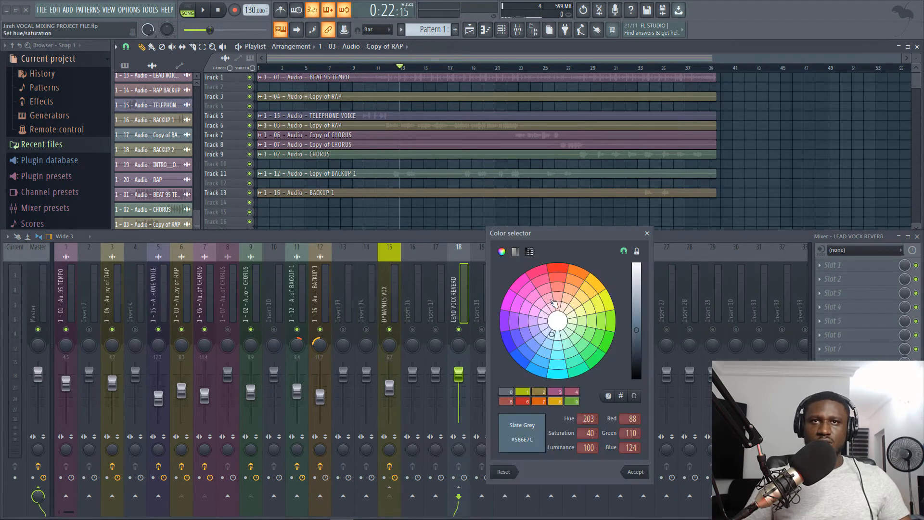
pyautogui.click(521, 283)
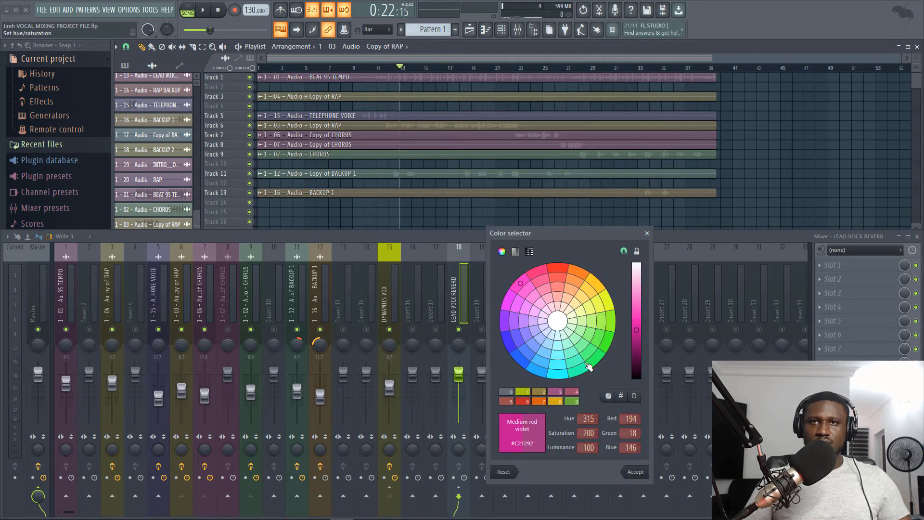
pyautogui.click(558, 354)
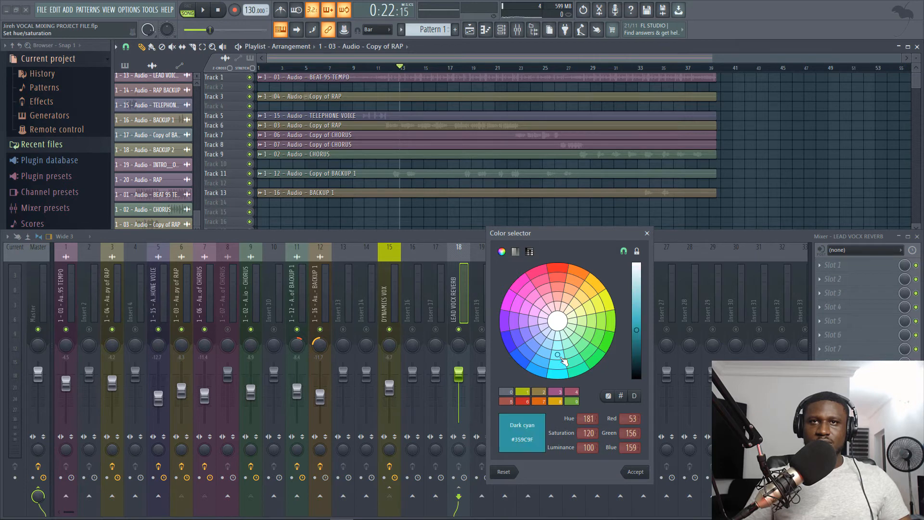
pyautogui.click(636, 472)
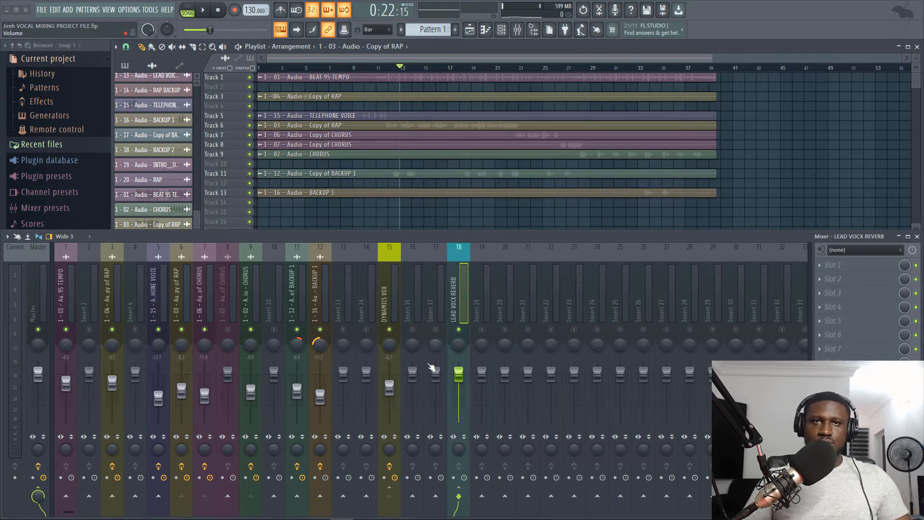
# Play the rap section briefly to check the LEAD VOCX REVERB signal and inspect the DYNAMICS VOX routing.
pyautogui.press('space')
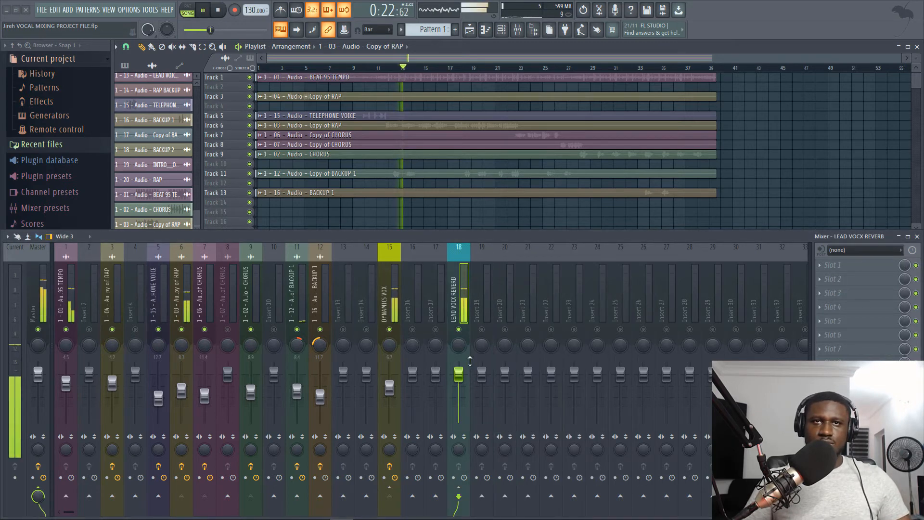
pyautogui.press('space')
pyautogui.click(394, 292)
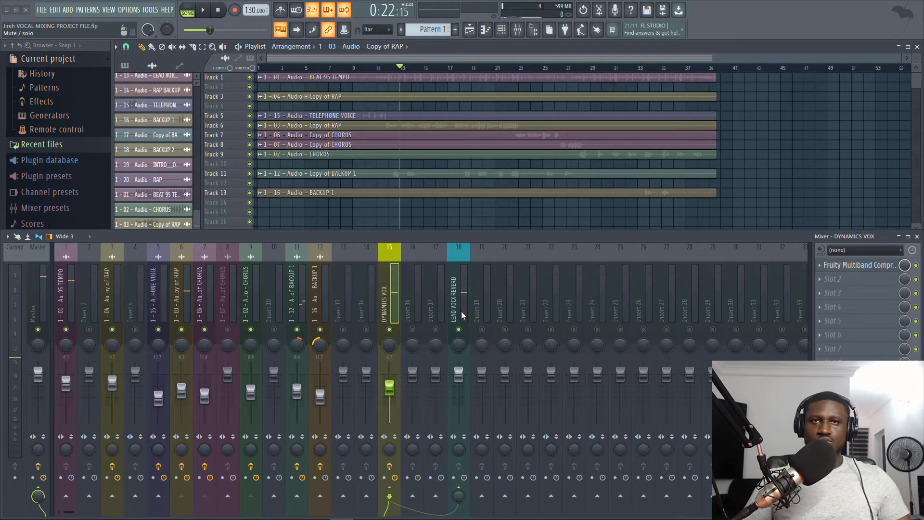
# Load Fruity Reeverb 2 in the first effect slot of LEAD VOCX REVERB and set its decay time to 1.5 sec.
pyautogui.click(462, 303)
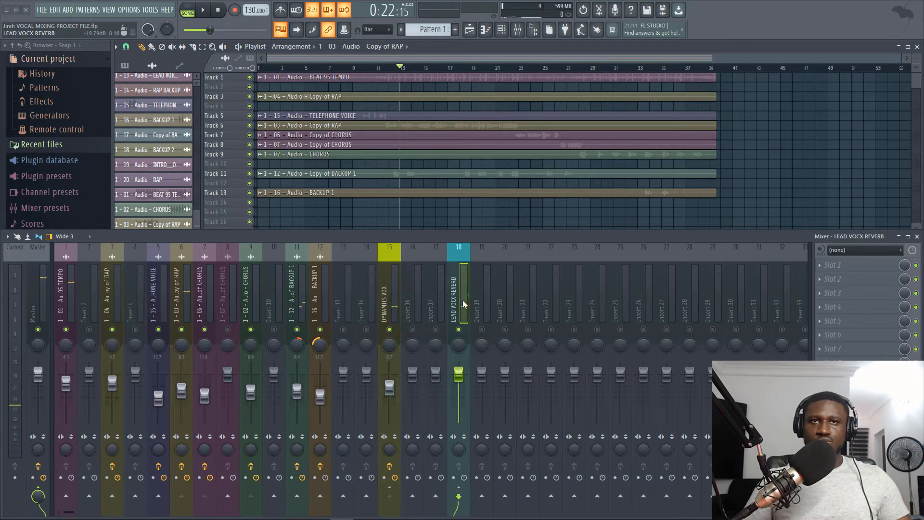
pyautogui.click(854, 271)
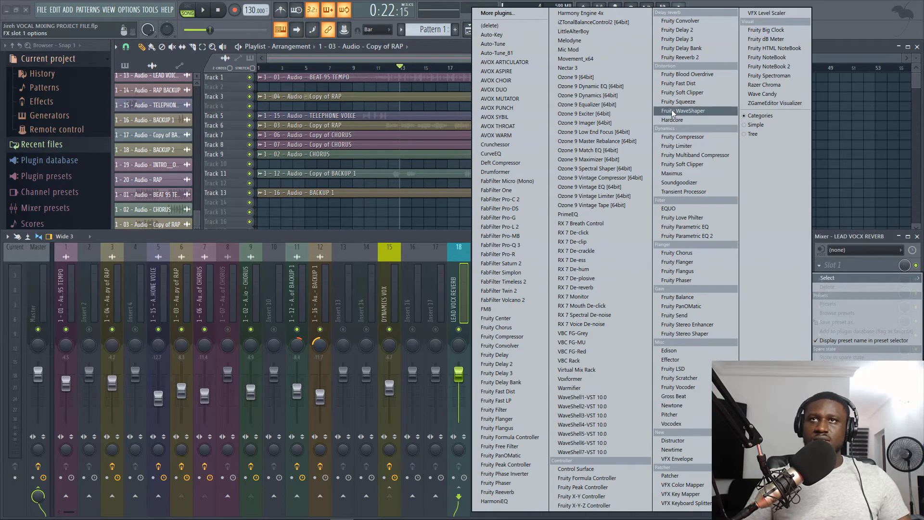
pyautogui.click(695, 58)
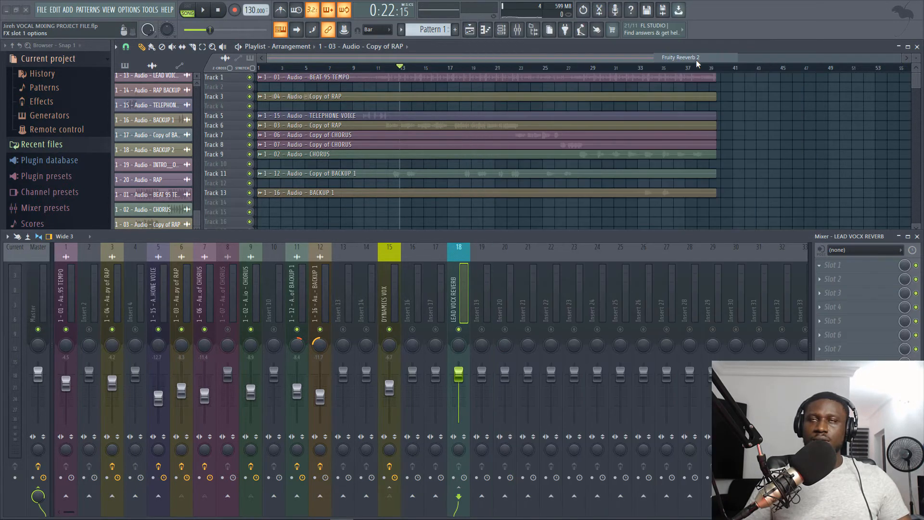
pyautogui.press('space')
pyautogui.moveTo(380, 165); pyautogui.dragTo(719, 123)
pyautogui.press('space')
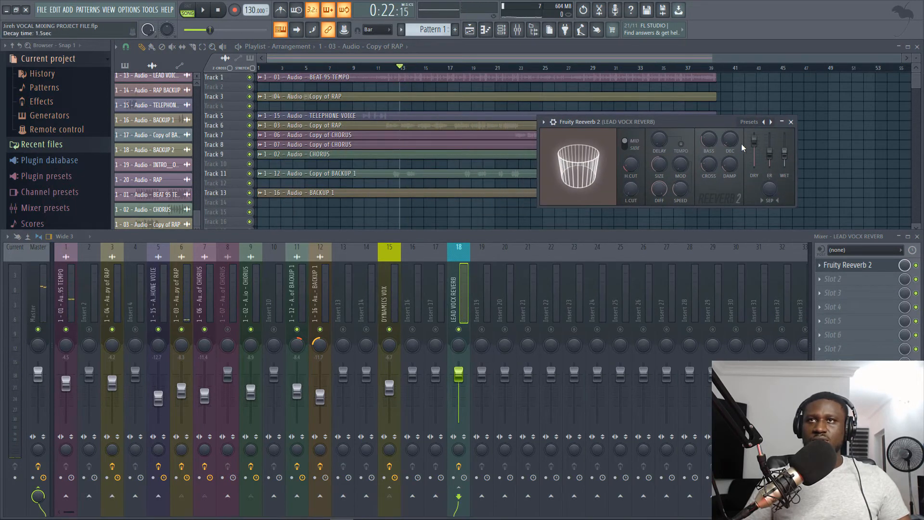
# Lower the reverb's dry level, set its wet level to about 63%, and enlarge the room size after a playback check.
pyautogui.moveTo(754, 141); pyautogui.dragTo(785, 151)
pyautogui.press('space')
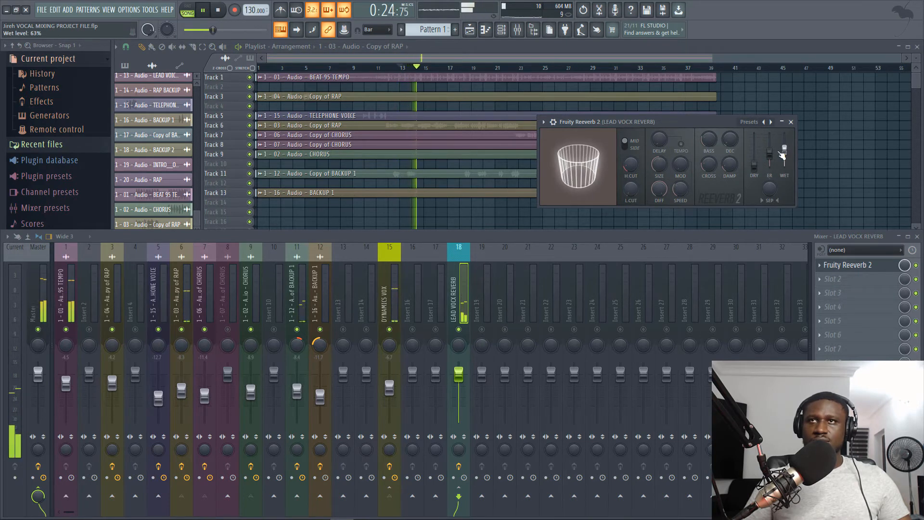
pyautogui.press('space')
pyautogui.moveTo(649, 172)
pyautogui.mouseDown()
pyautogui.moveTo(658, 159)
pyautogui.moveTo(660, 167)
pyautogui.mouseUp()
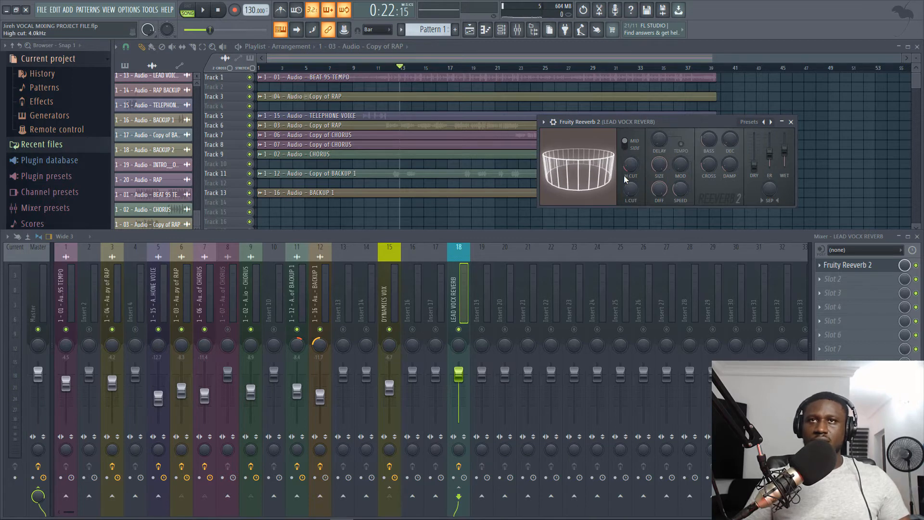
# Set the reverb's low cut to about 205 Hz and its high cut to 1.5 kHz.
pyautogui.scroll(5, 628, 192)
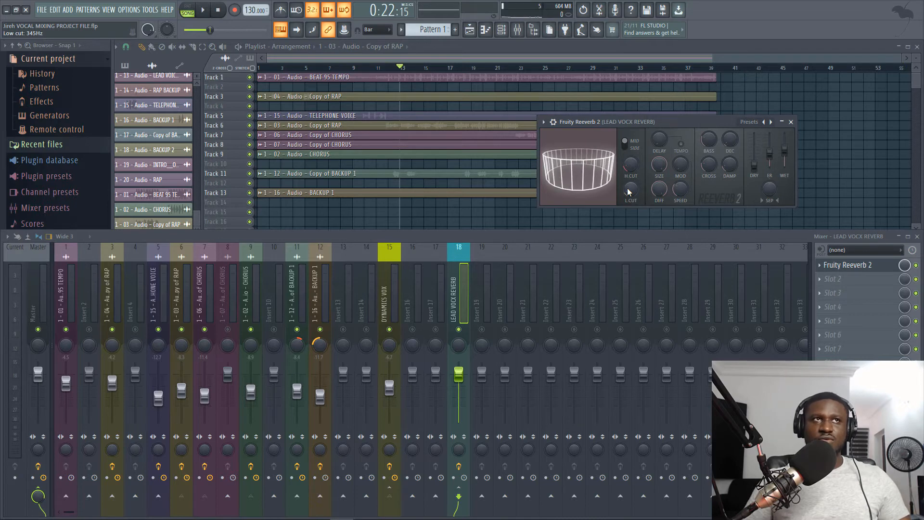
pyautogui.scroll(-3, 628, 191)
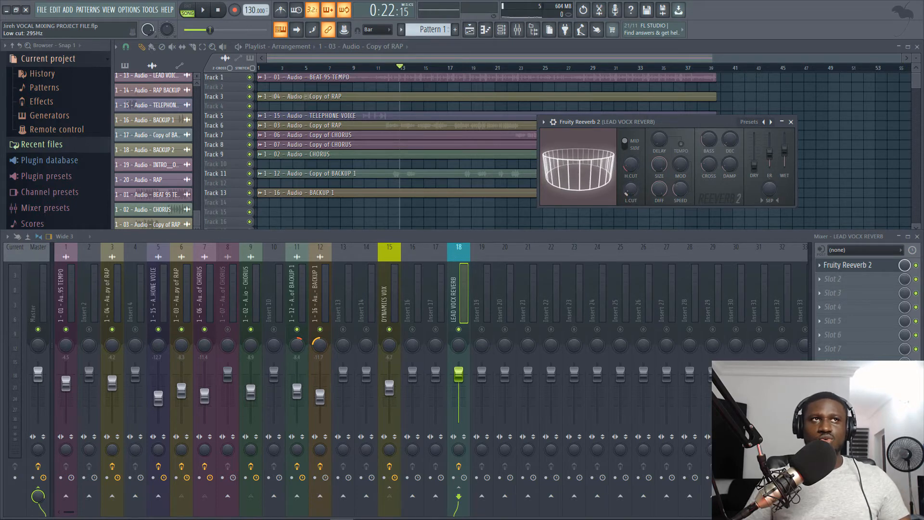
pyautogui.scroll(-1, 628, 192)
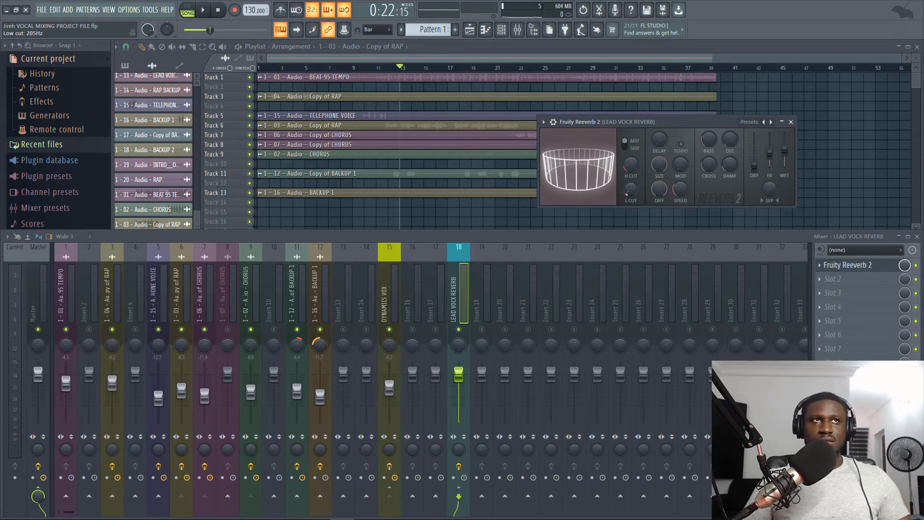
pyautogui.scroll(-1, 630, 191)
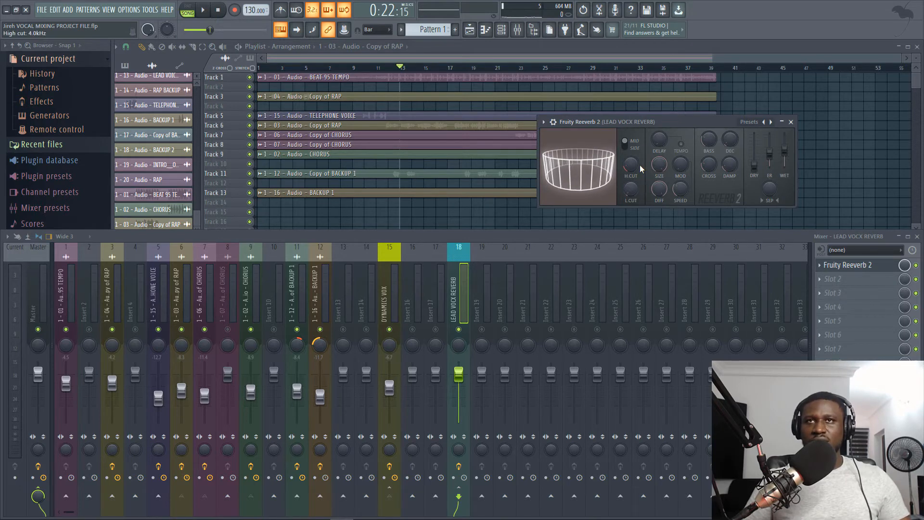
pyautogui.moveTo(632, 166); pyautogui.dragTo(632, 175)
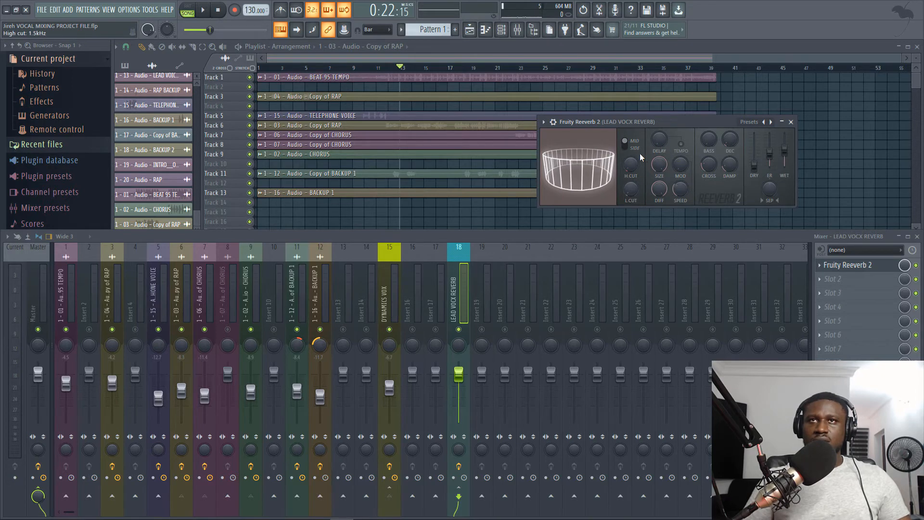
# Try a lower volume on the LEAD VOCX REVERB track during playback, and reset the fader to its default level.
pyautogui.press('space')
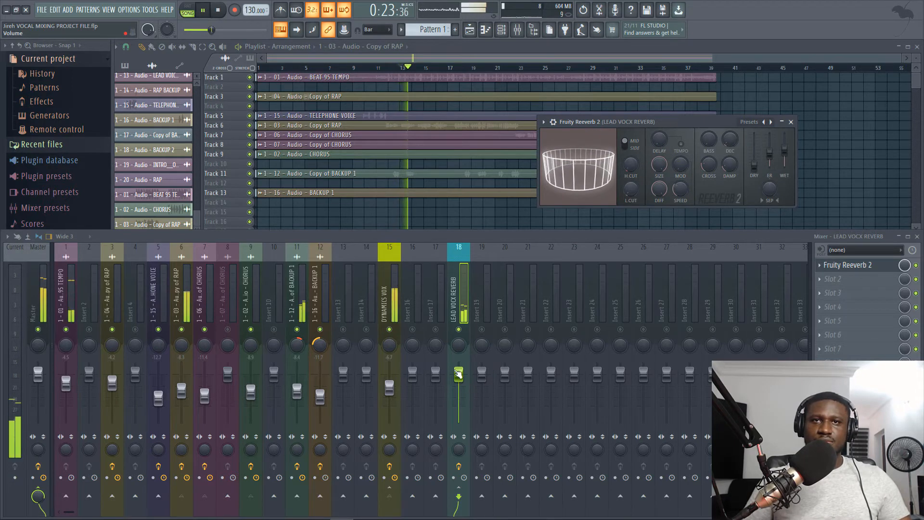
pyautogui.press('space')
pyautogui.moveTo(459, 373)
pyautogui.mouseDown()
pyautogui.moveTo(458, 405)
pyautogui.moveTo(458, 385)
pyautogui.mouseUp()
pyautogui.press('space')
pyautogui.press('space')
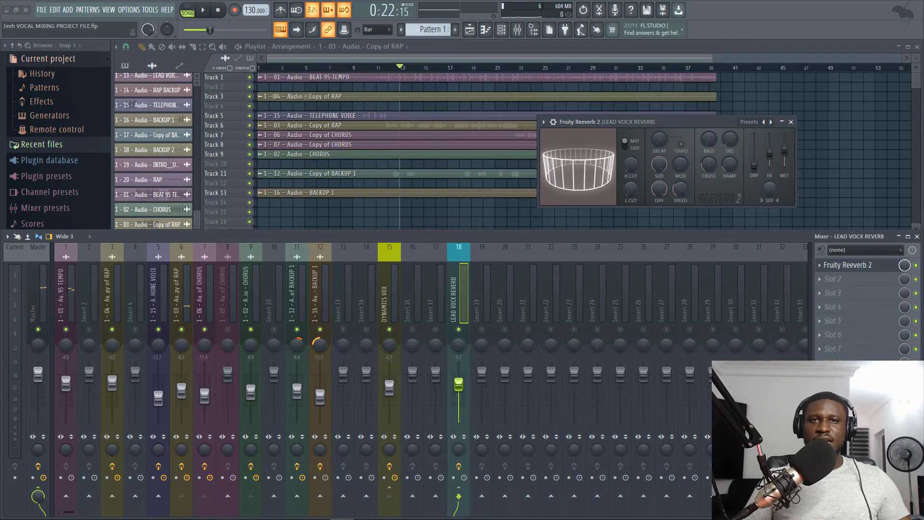
pyautogui.rightClick(458, 383)
pyautogui.click(467, 379)
# Reduce the send level from the DYNAMICS VOX track to LEAD VOCX REVERB, comparing dry and full send amounts during playback.
pyautogui.click(397, 305)
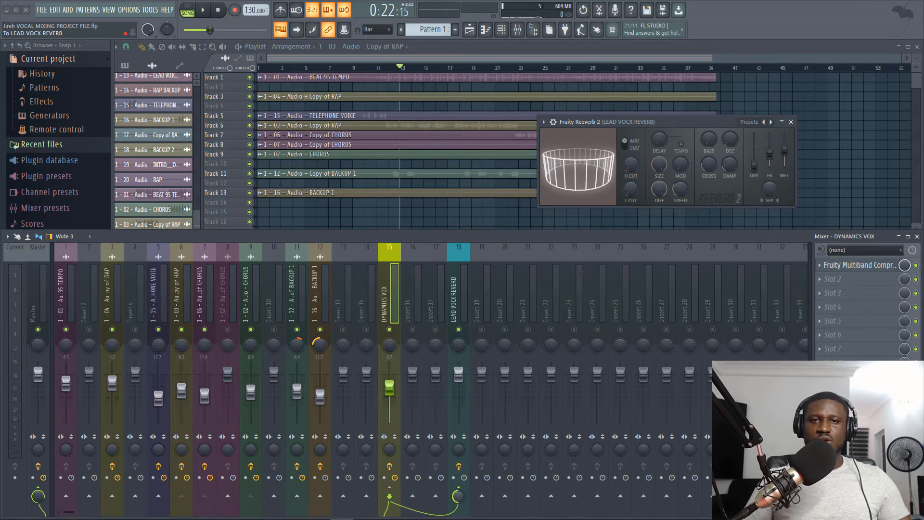
pyautogui.press('space')
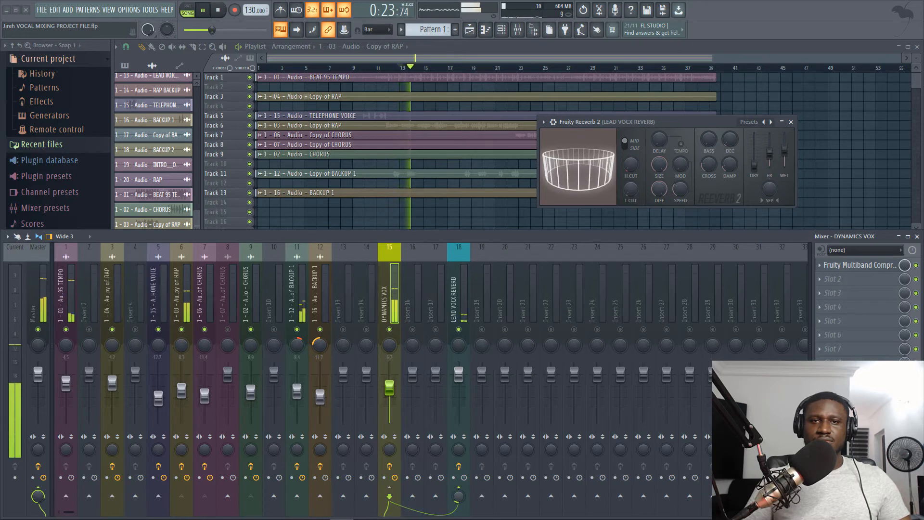
pyautogui.press('space')
pyautogui.press('space')
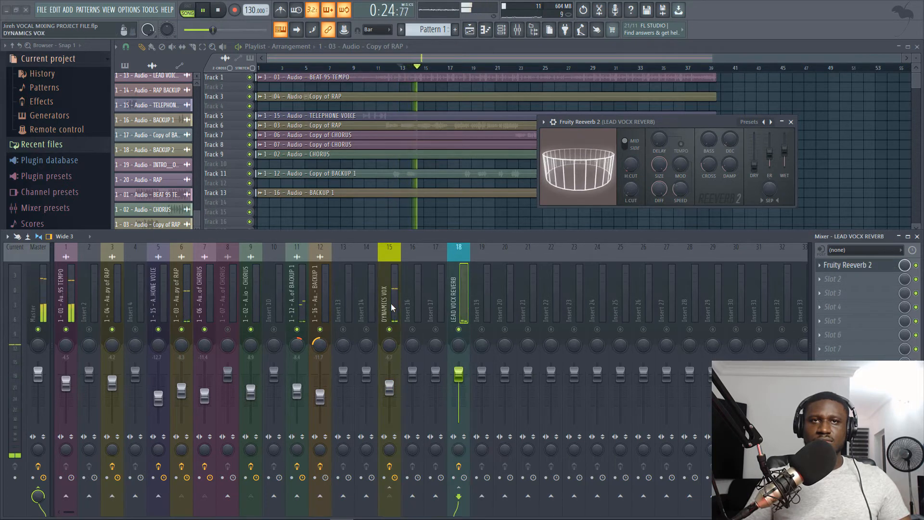
pyautogui.press('space')
pyautogui.press('space')
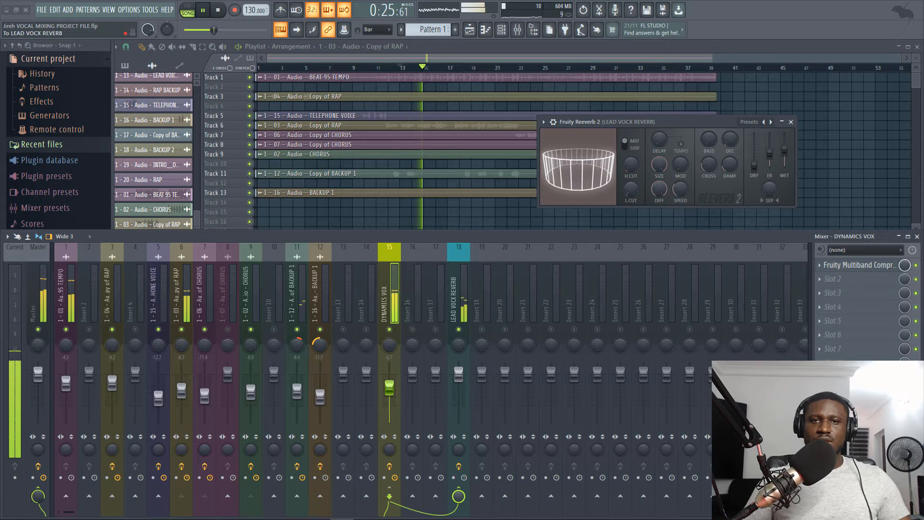
pyautogui.press('space')
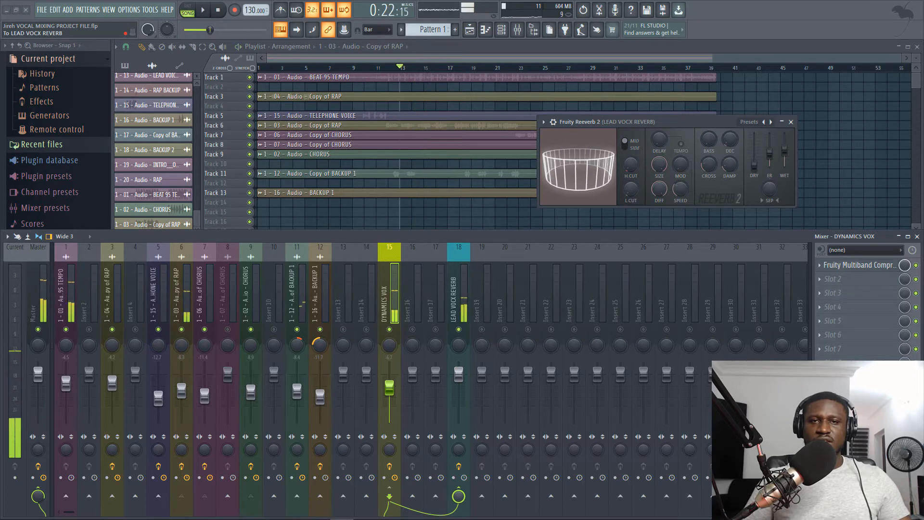
pyautogui.press('space')
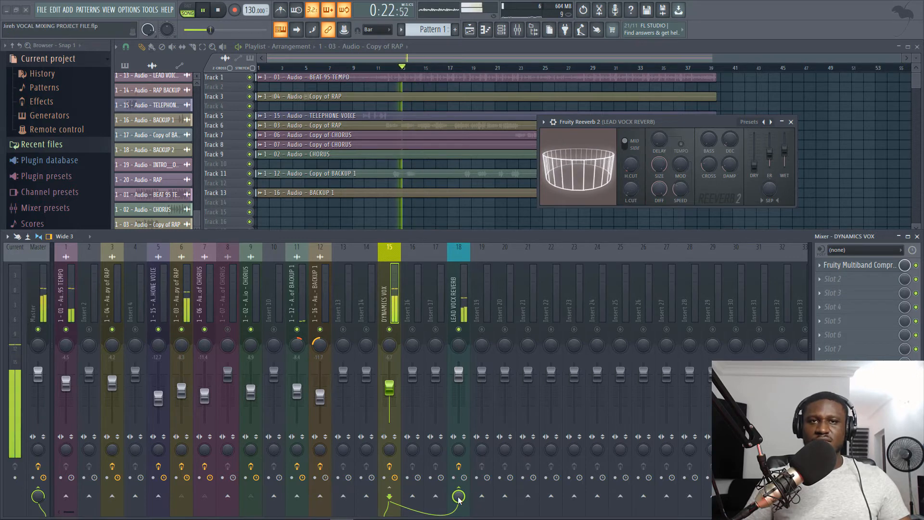
pyautogui.press('space')
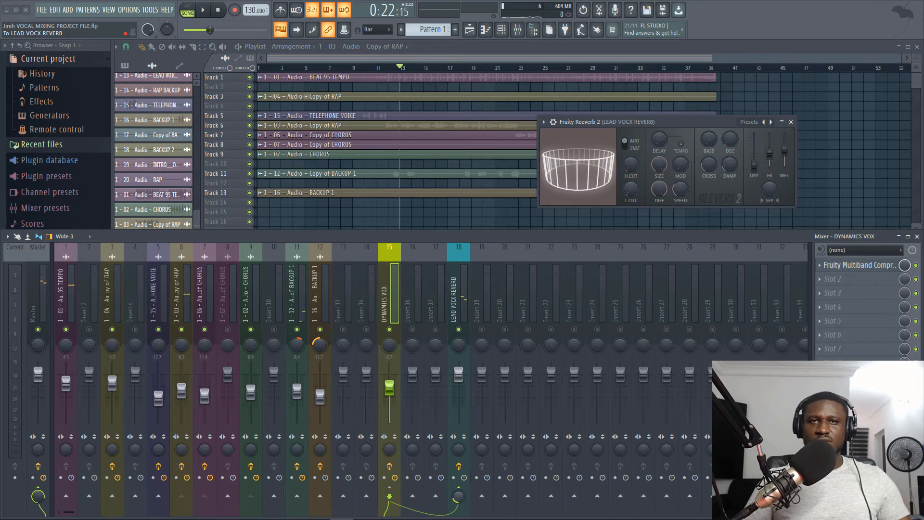
pyautogui.press('space')
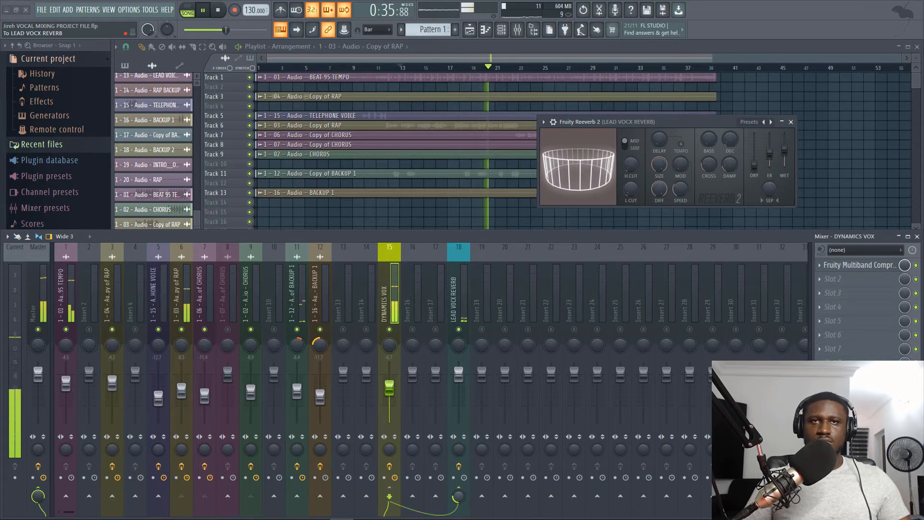
pyautogui.press('space')
# Add Fruity Fast Dist to effect slot 2 of the LEAD VOCX REVERB track and place its window beside the reverb.
pyautogui.click(463, 302)
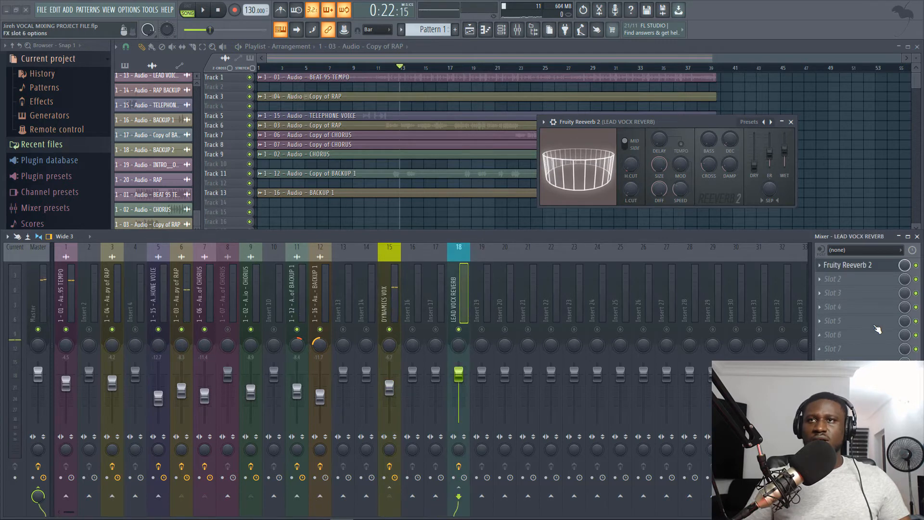
pyautogui.click(835, 283)
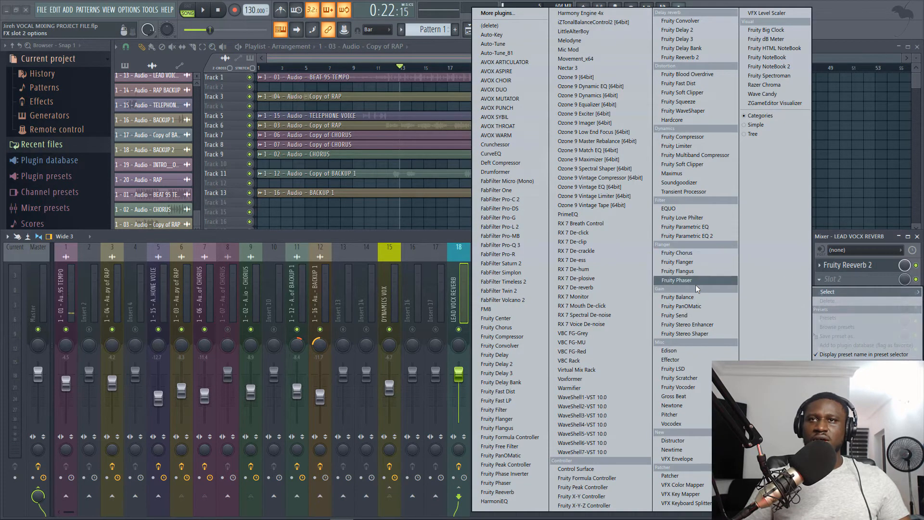
pyautogui.click(693, 82)
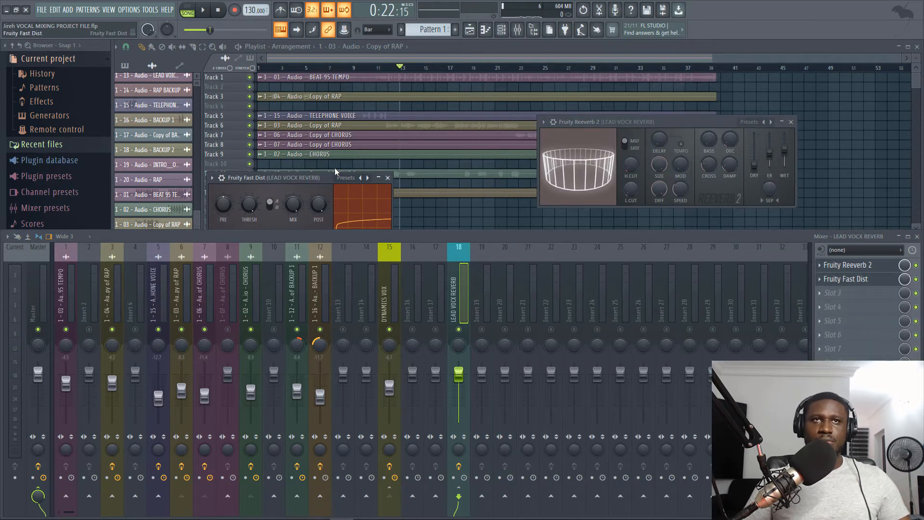
pyautogui.moveTo(335, 176); pyautogui.dragTo(509, 124)
# Lower the LEAD VOCX REVERB track's fader to about -5.6 dB while playing the song.
pyautogui.press('space')
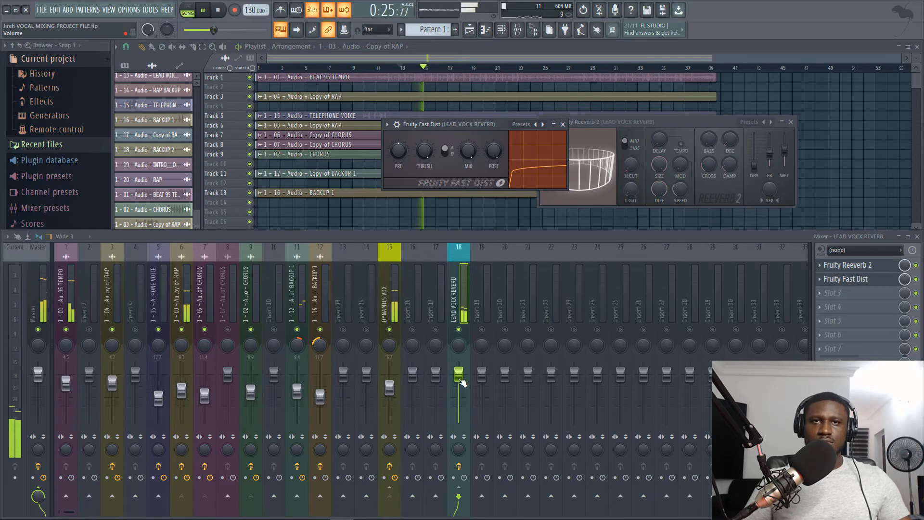
pyautogui.moveTo(460, 378); pyautogui.dragTo(461, 386)
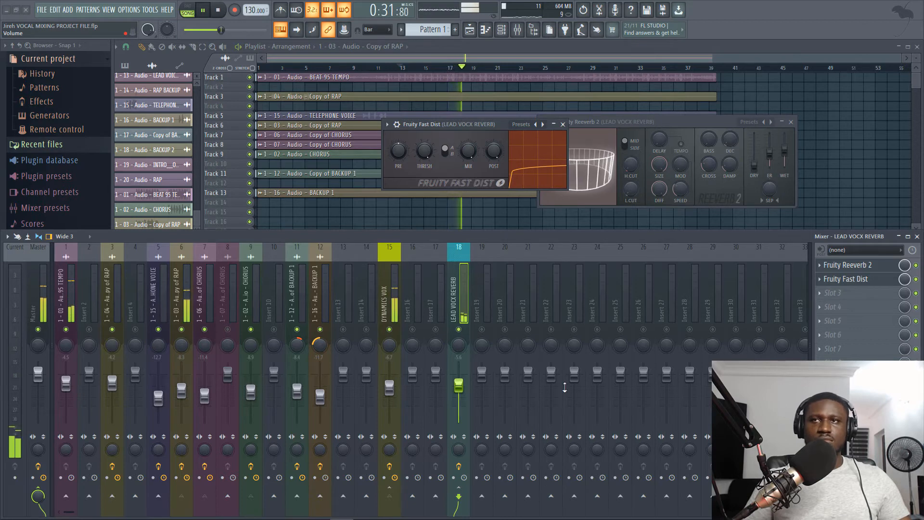
pyautogui.press('space')
# Add Fruity Parametric EQ 2 to effect slot 3 of LEAD VOCX REVERB and reposition its window during playback.
pyautogui.click(862, 293)
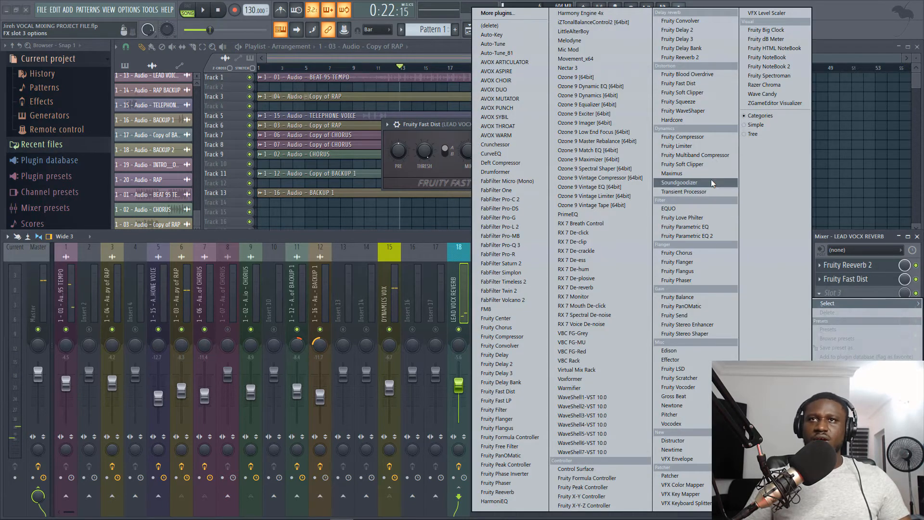
pyautogui.click(704, 239)
pyautogui.press('space')
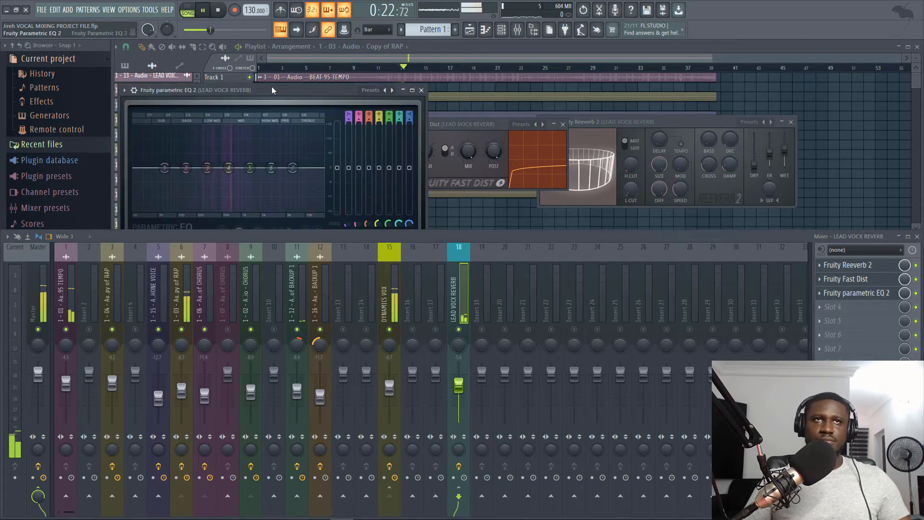
pyautogui.moveTo(268, 88); pyautogui.dragTo(535, 93)
# Cut the low end with EQ band 1 as a high-pass and pull the band 7 high shelf down at about 6.8 kHz.
pyautogui.press('space')
pyautogui.moveTo(446, 161); pyautogui.dragTo(459, 204)
pyautogui.press('space')
pyautogui.press('space')
pyautogui.moveTo(573, 168); pyautogui.dragTo(576, 174)
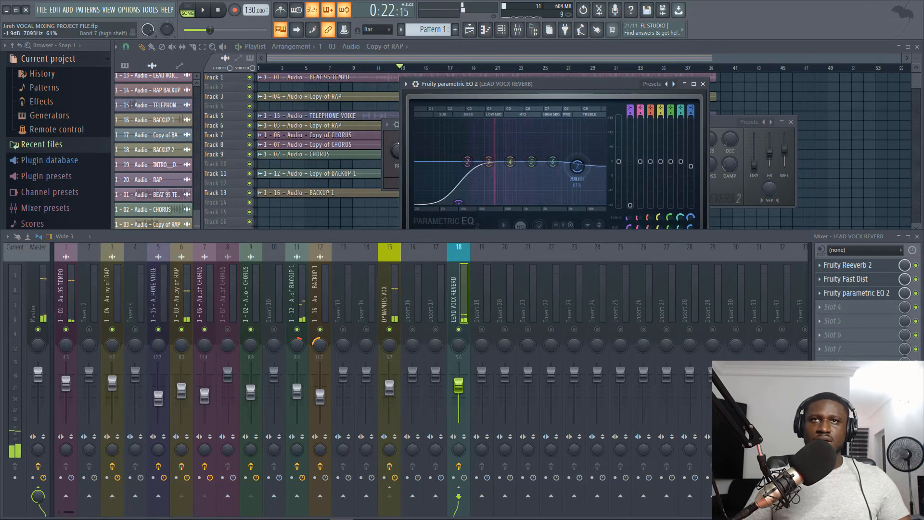
pyautogui.press('space')
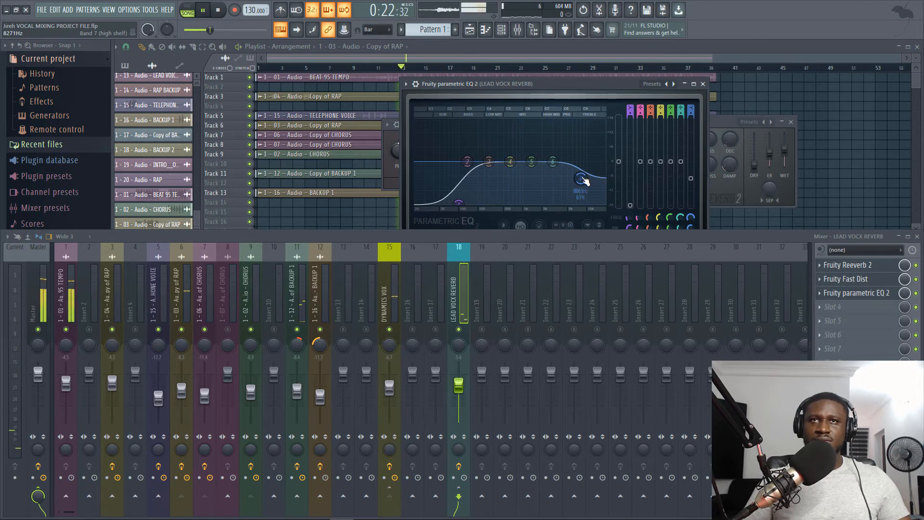
pyautogui.moveTo(582, 179); pyautogui.dragTo(578, 180)
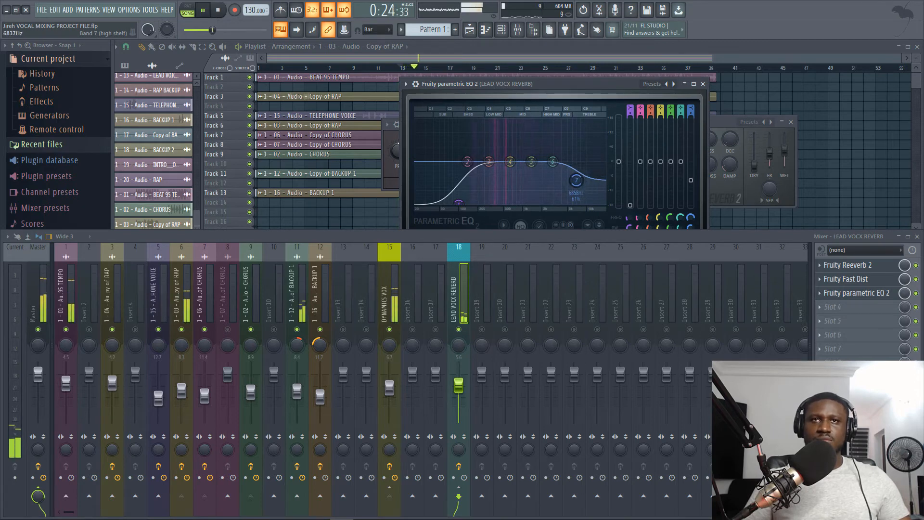
# Close the Parametric EQ 2, Reeverb 2 and Fast Dist windows while the song plays.
pyautogui.click(703, 84)
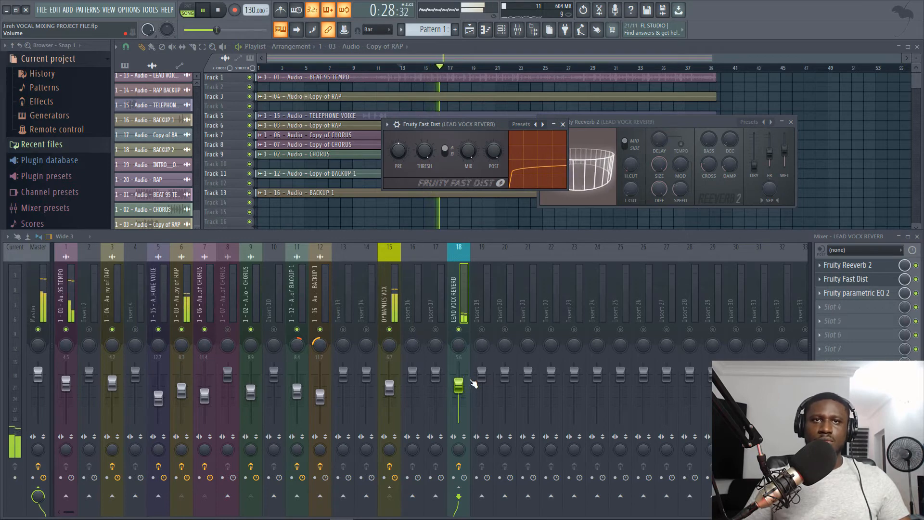
pyautogui.click(791, 122)
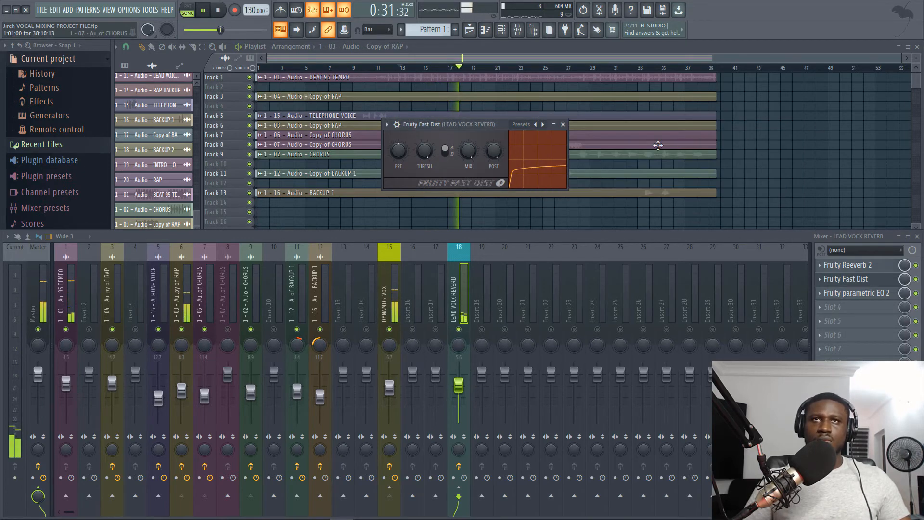
pyautogui.click(563, 124)
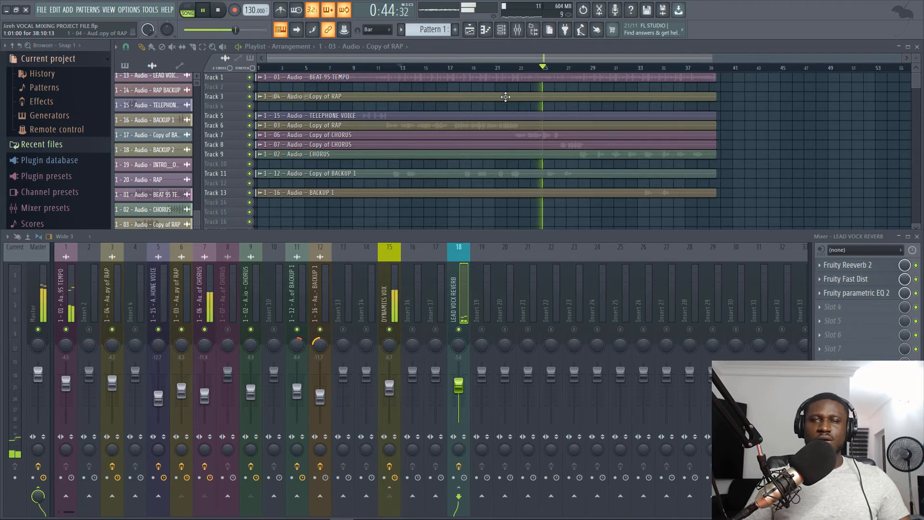
# Restart playback from about bar 20 to listen to the vocal reverb through the chorus.
pyautogui.press('space')
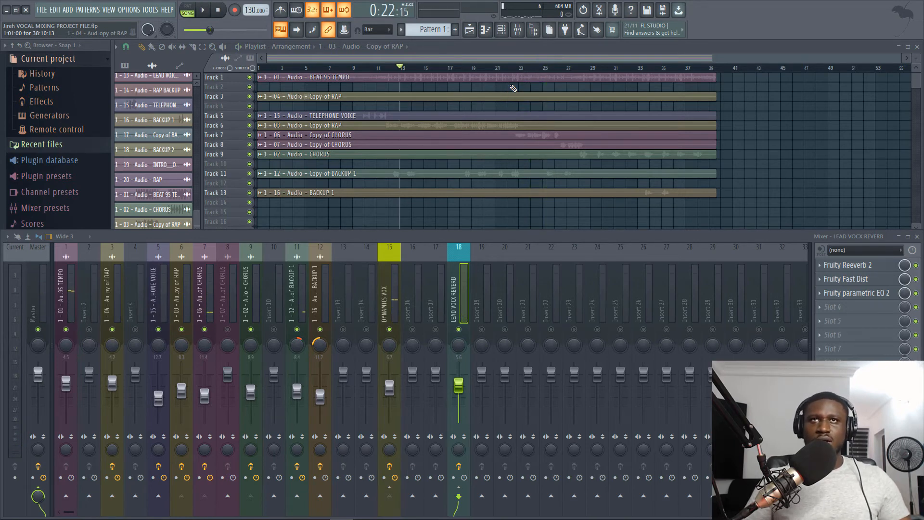
pyautogui.click(484, 69)
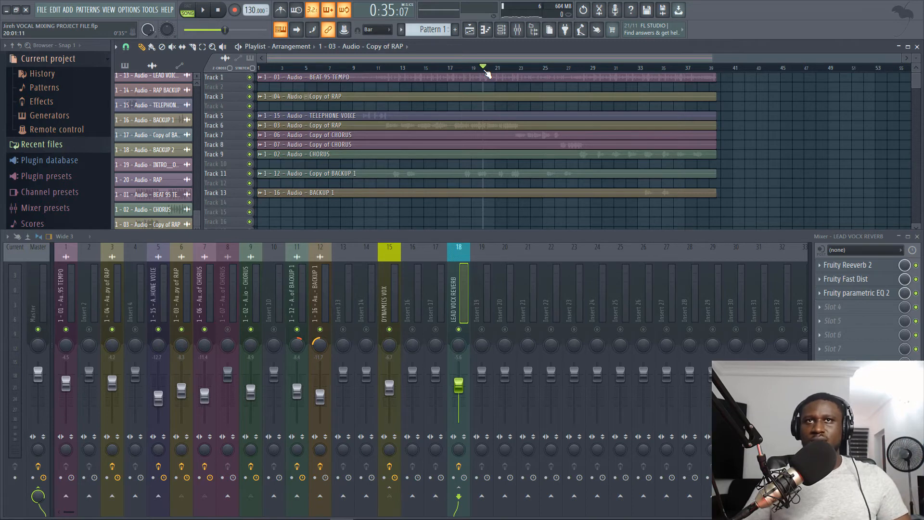
pyautogui.press('space')
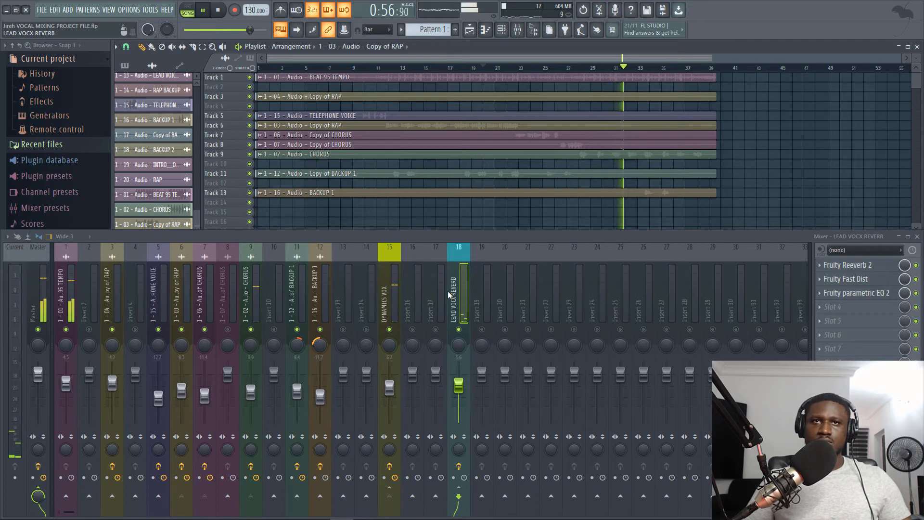
# Reopen the Fast Dist and Reeverb 2 windows on the LEAD VOCX REVERB track and stop playback.
pyautogui.click(861, 280)
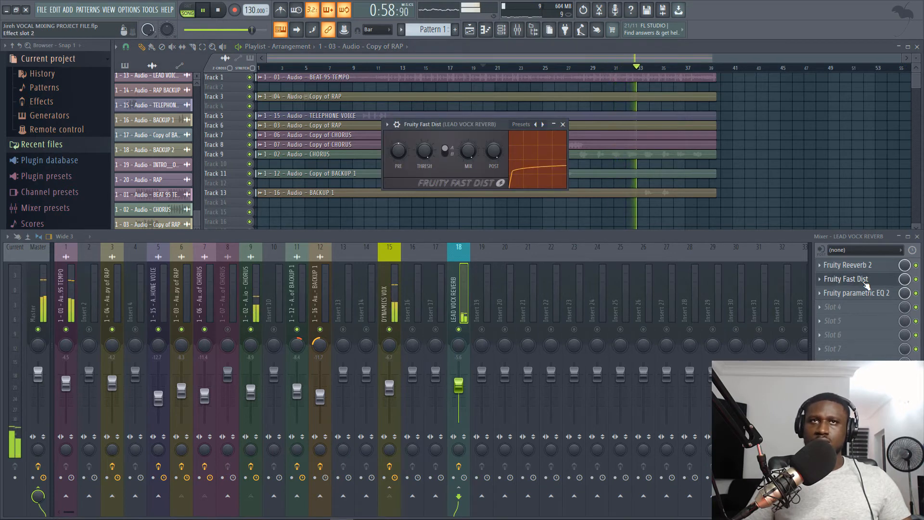
pyautogui.press('space')
pyautogui.click(844, 266)
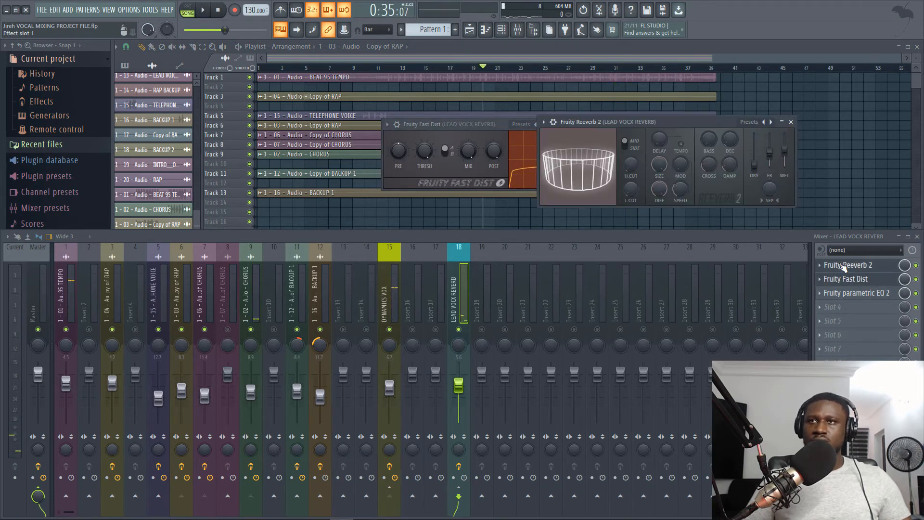
# Open the Fruity Multiband Compressor on the DYNAMICS VOX mixer track and start playback.
pyautogui.click(386, 297)
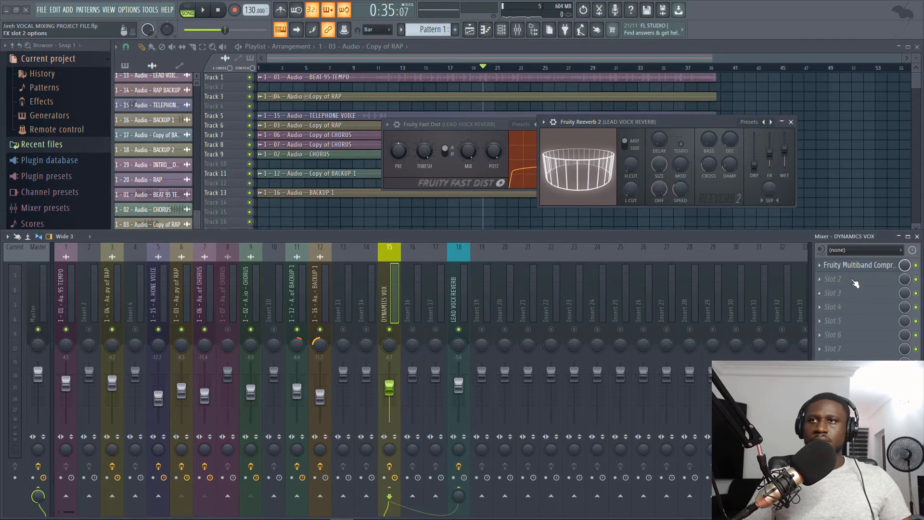
pyautogui.click(857, 265)
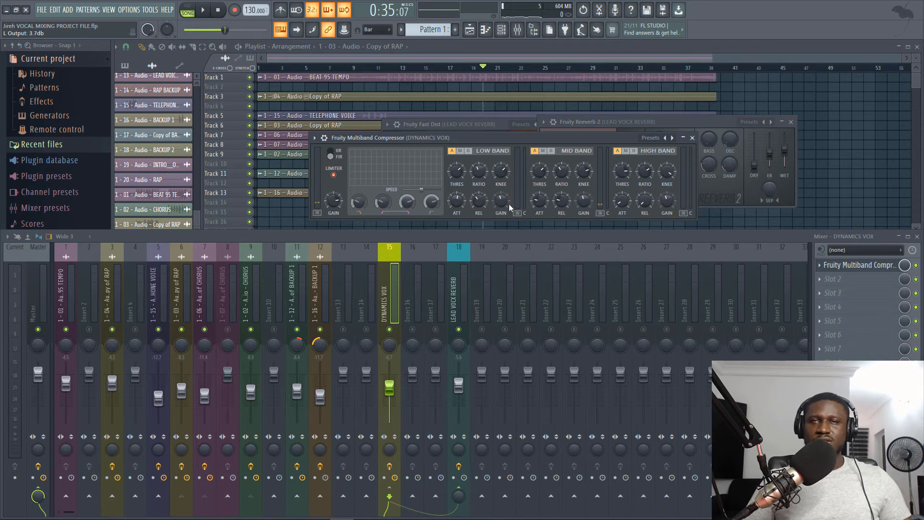
pyautogui.press('space')
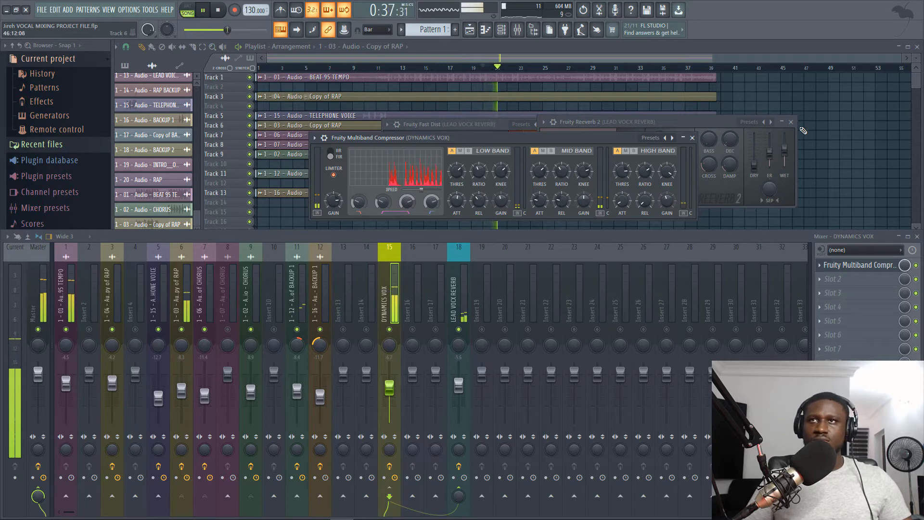
# Close the Reeverb 2 and Fast Dist windows and listen to the song from about bar 27.
pyautogui.click(770, 140)
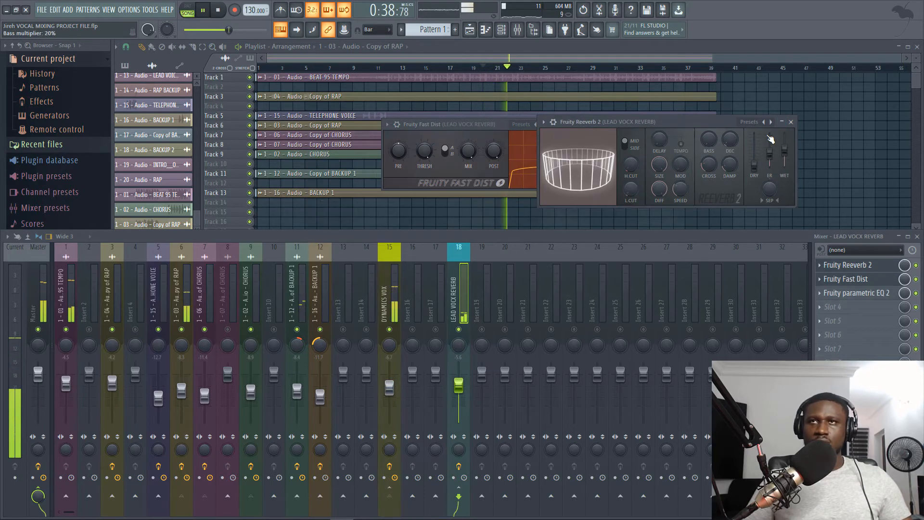
pyautogui.click(791, 122)
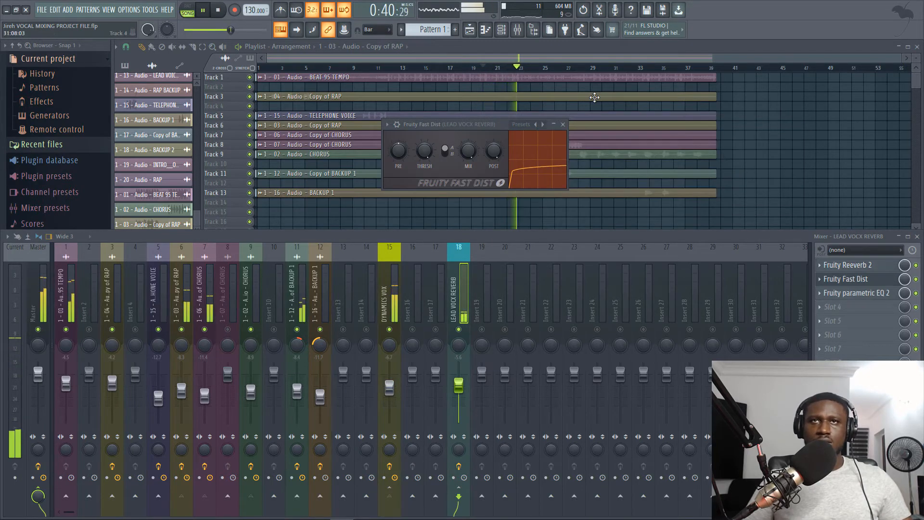
pyautogui.click(562, 124)
pyautogui.click(567, 68)
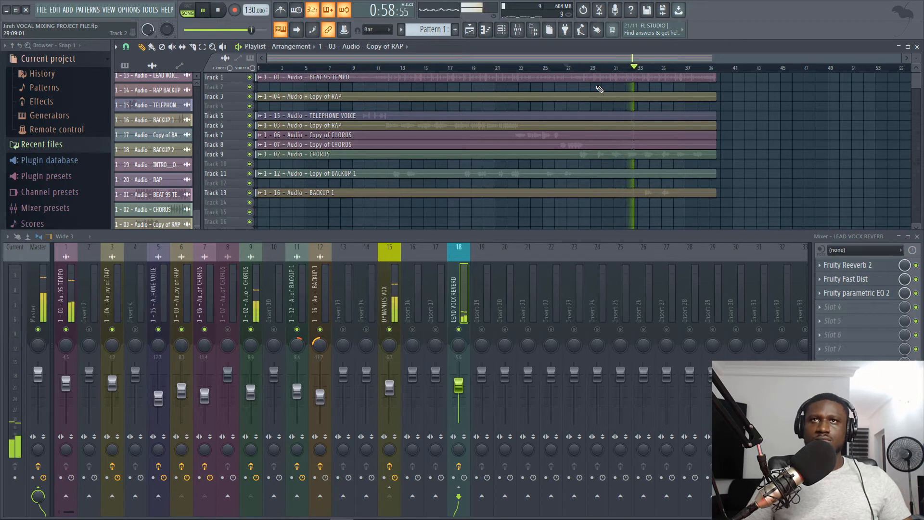
pyautogui.press('space')
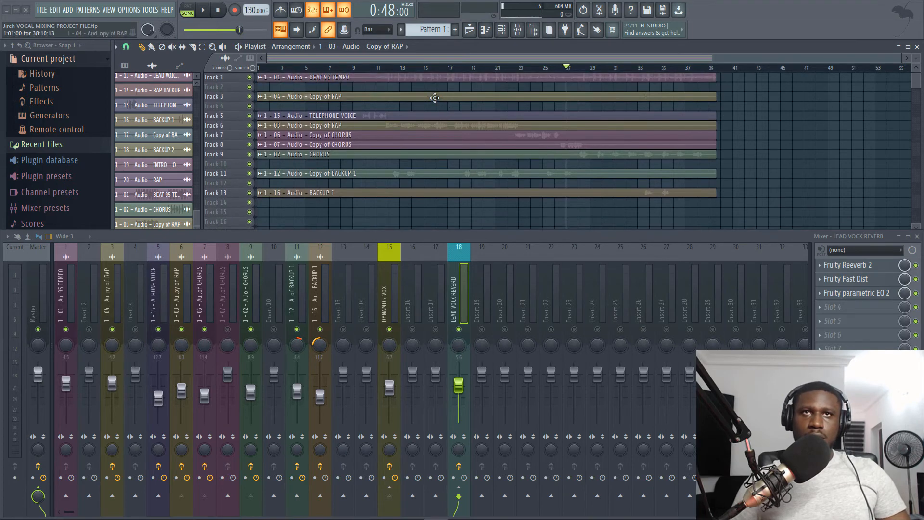
# Enlarge the playlist tracks and play the song from about bar 28, where the Track 9 CHORUS vocals begin.
pyautogui.click(413, 68)
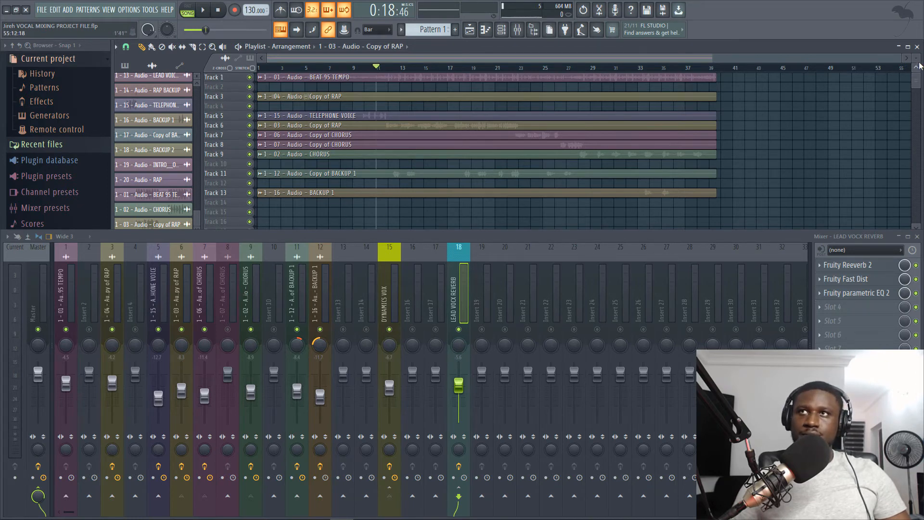
pyautogui.scroll(4, 406, 81)
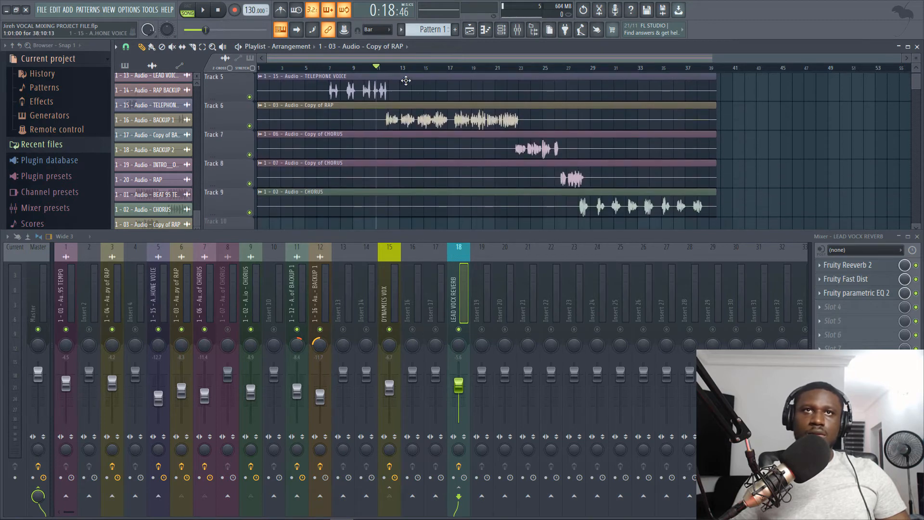
pyautogui.click(519, 67)
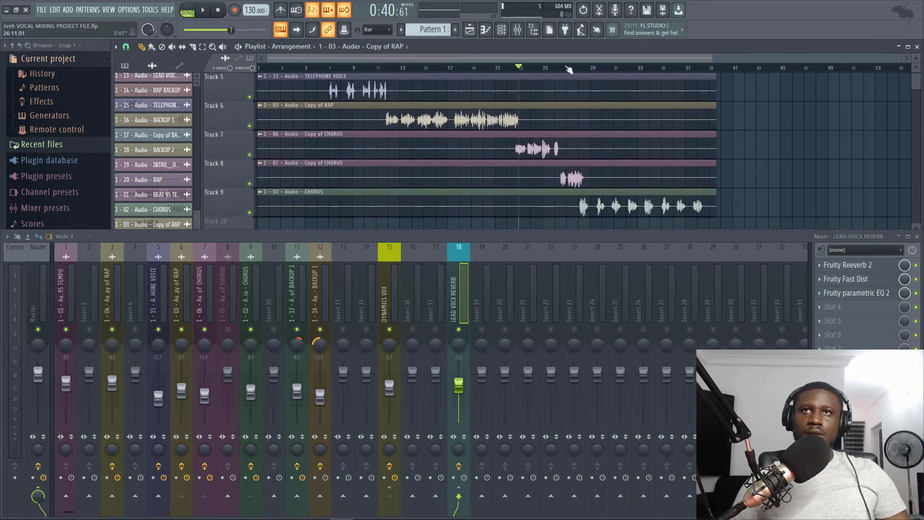
pyautogui.click(580, 66)
pyautogui.press('space')
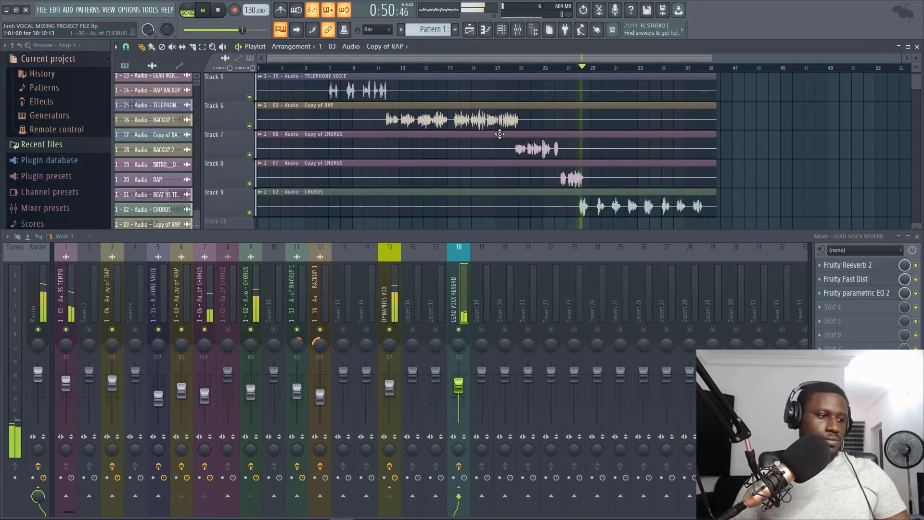
# Open the CHORUS audio clip on Track 9 to bring up its mixer track, and stop playback.
pyautogui.scroll(-3, 523, 179)
pyautogui.doubleClick(520, 113)
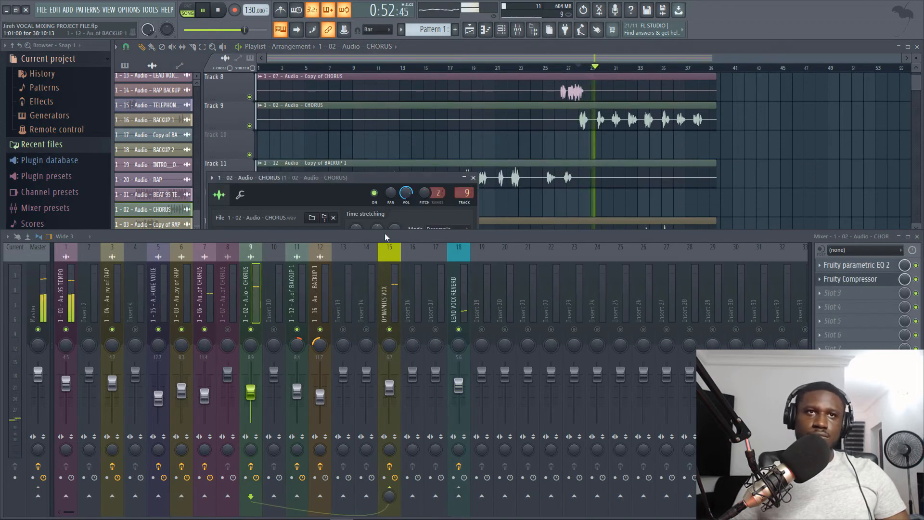
pyautogui.press('space')
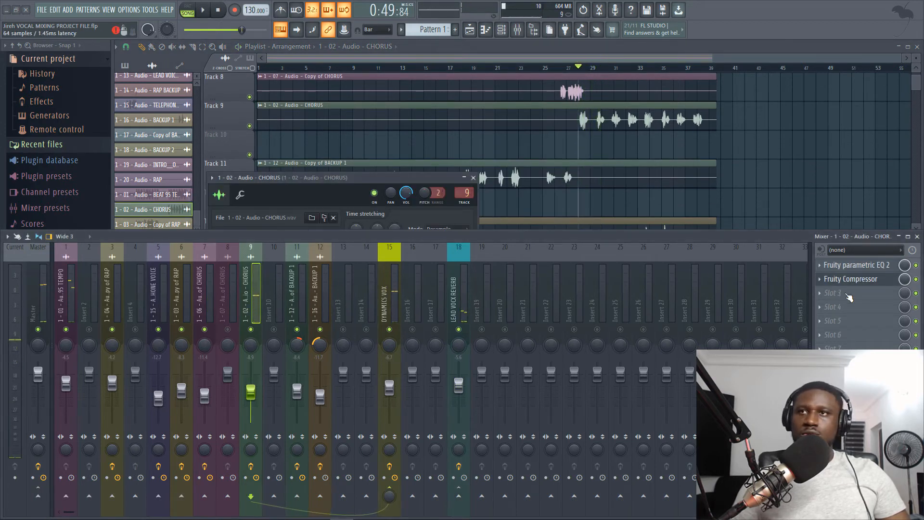
# Load Fruity Delay 2 into slot 3 of the CHORUS mixer track and move its window clear of the clip window.
pyautogui.click(842, 294)
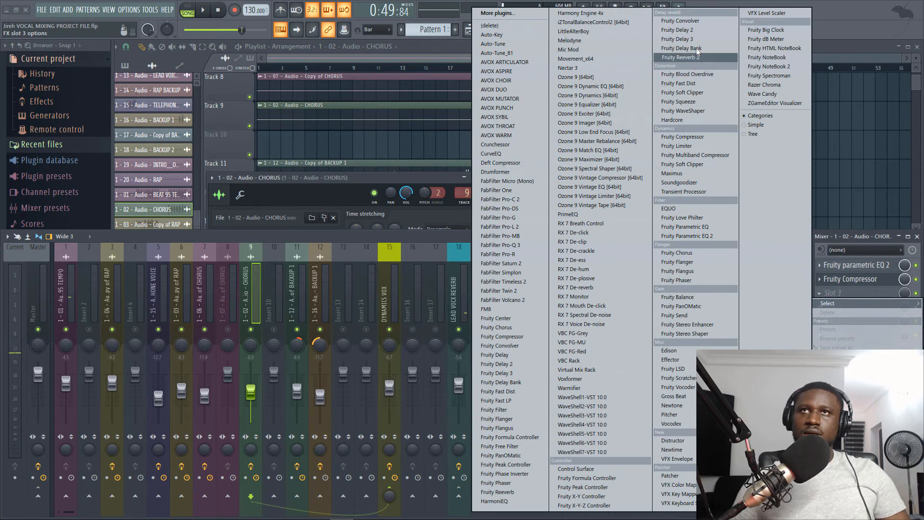
pyautogui.click(694, 33)
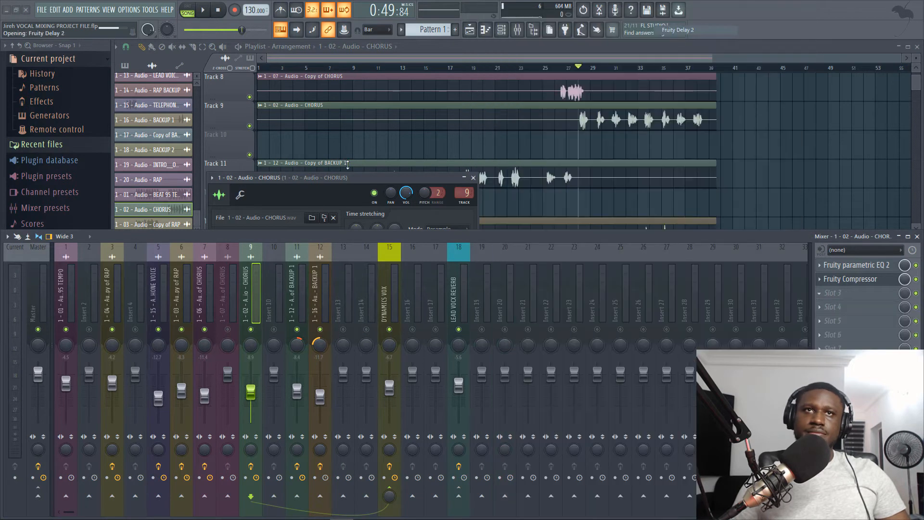
pyautogui.moveTo(299, 168); pyautogui.dragTo(630, 142)
# Set Fruity Delay 2 to ping-pong feedback with input volume 20% and time 4:00 while auditioning the chorus.
pyautogui.press('space')
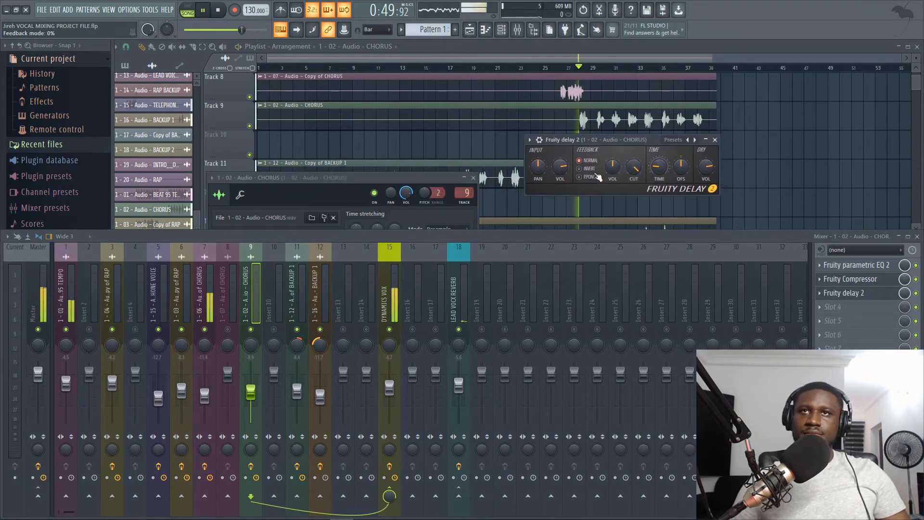
pyautogui.press('space')
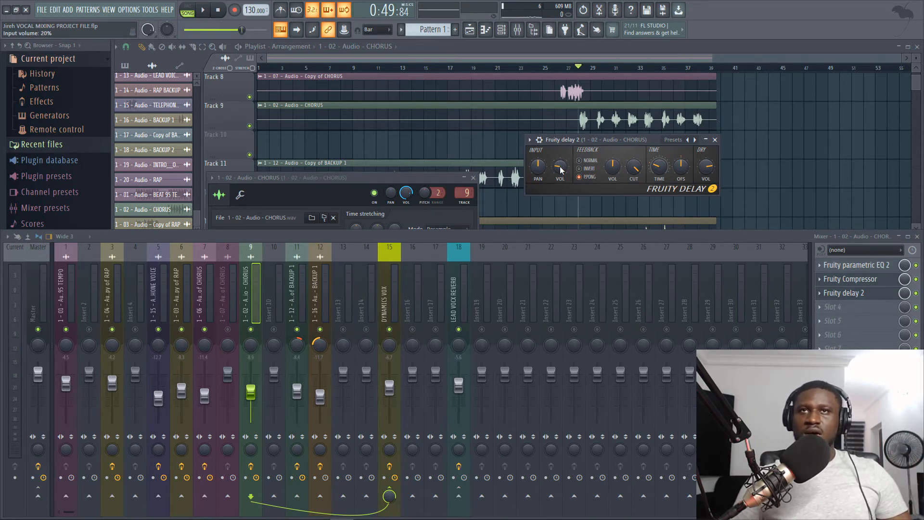
pyautogui.press('space')
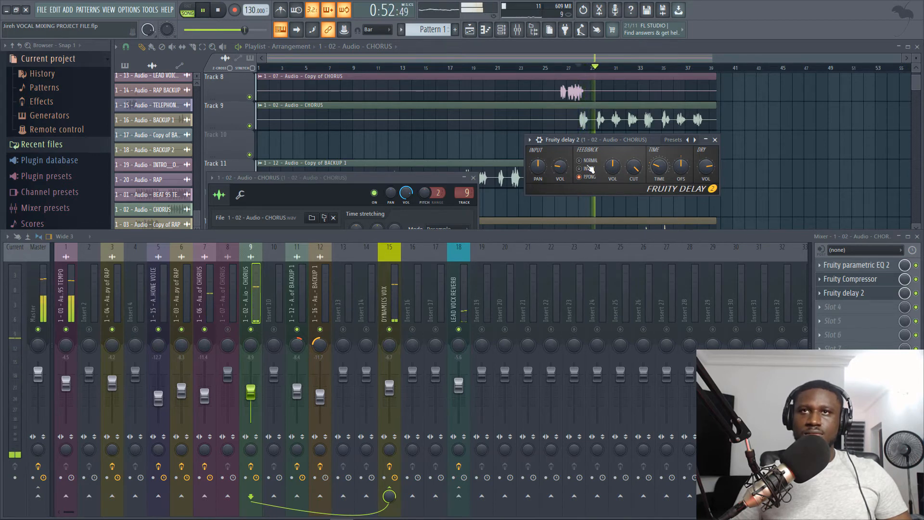
pyautogui.moveTo(649, 147); pyautogui.dragTo(649, 156)
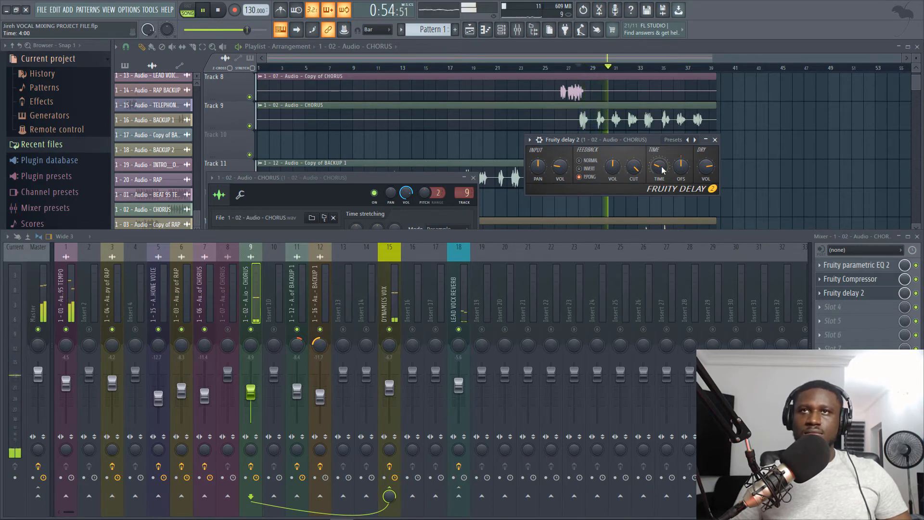
pyautogui.press('space')
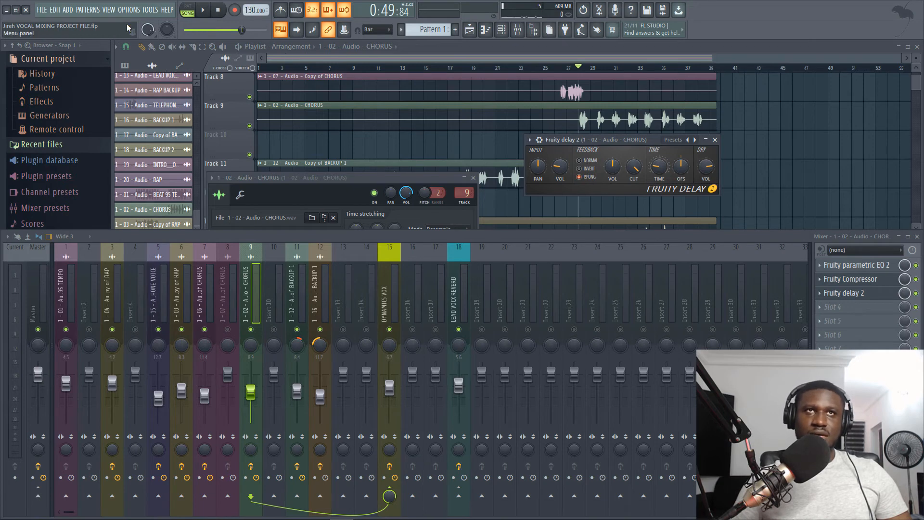
# Set the project tempo to 95 BPM to match the beat.
pyautogui.rightClick(251, 10)
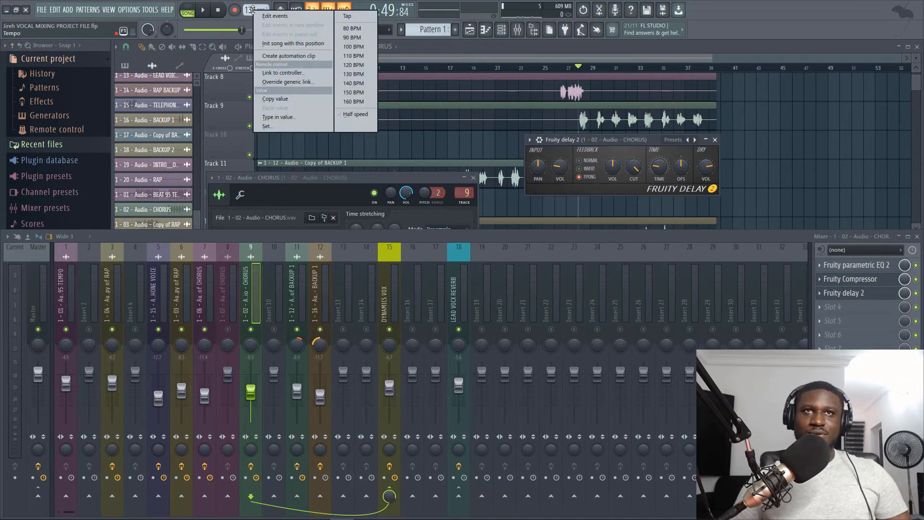
pyautogui.click(227, 94)
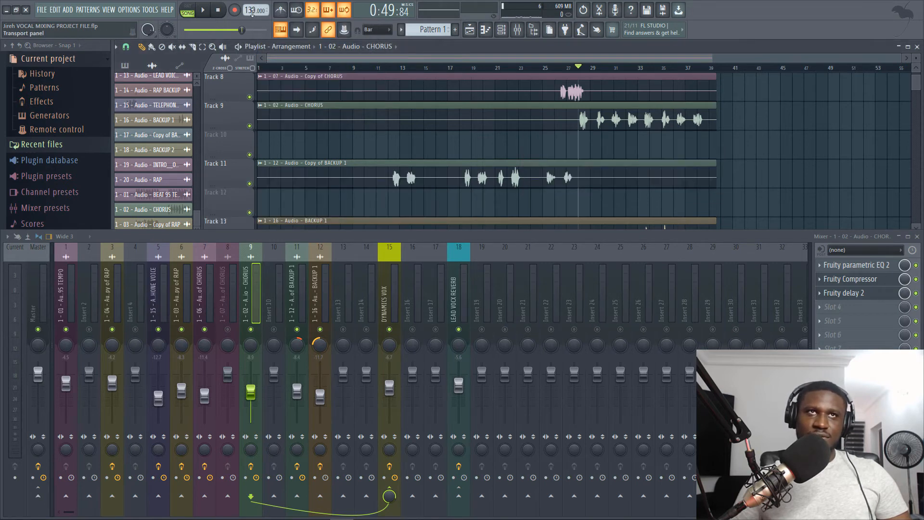
pyautogui.moveTo(250, 10); pyautogui.dragTo(251, 48)
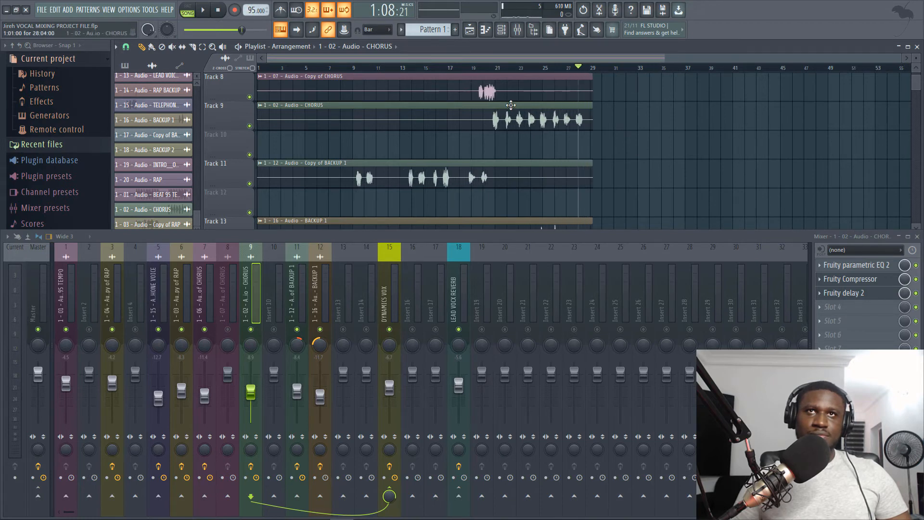
# Play the song from about bar 22 with the metronome on to check the beat's timing.
pyautogui.scroll(7, 514, 86)
pyautogui.click(511, 67)
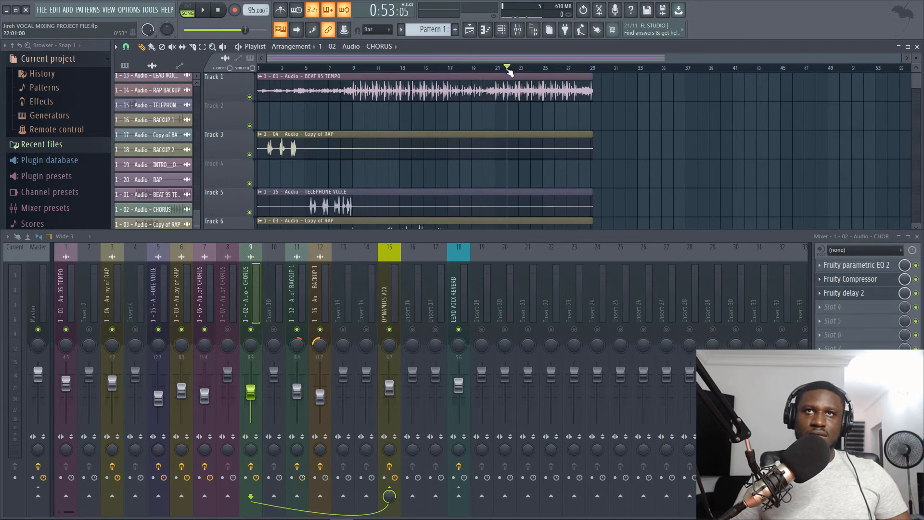
pyautogui.press('space')
pyautogui.scroll(-3, 508, 85)
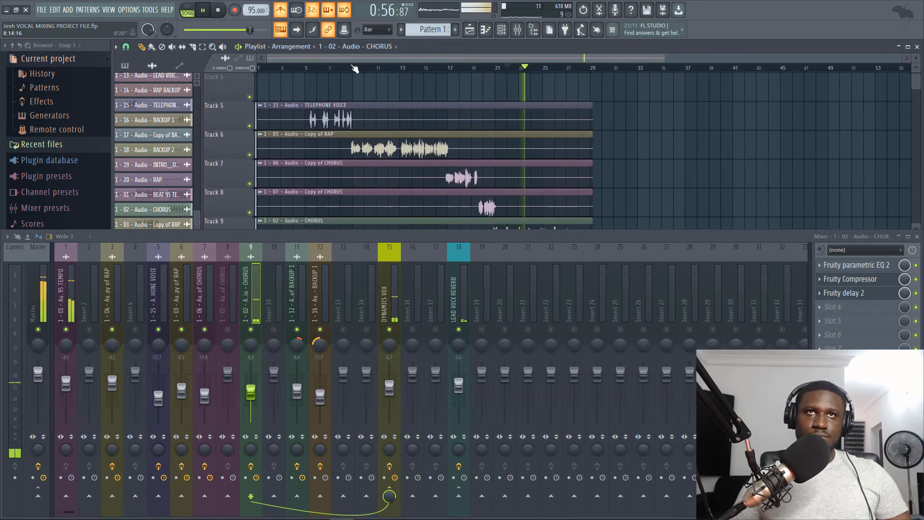
# Replay from the song start and try a tempo of 96 BPM before returning to 95 BPM.
pyautogui.click(259, 68)
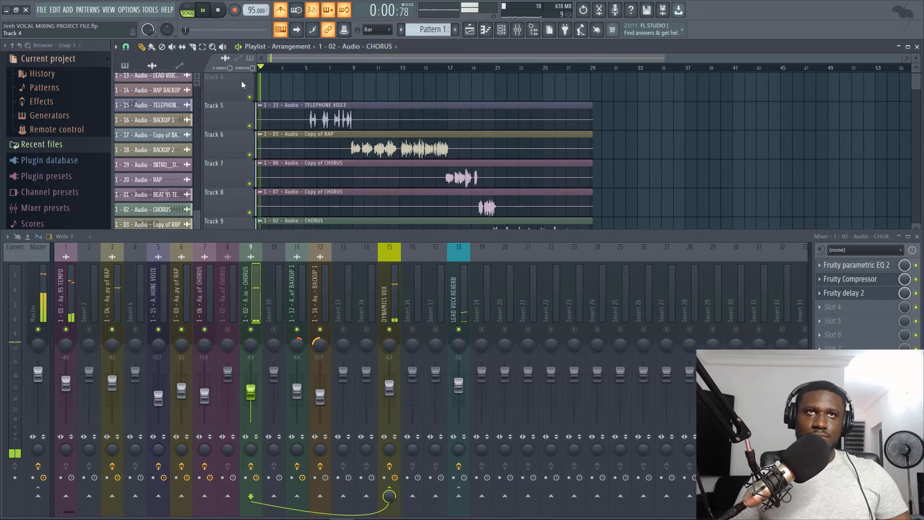
pyautogui.scroll(3, 243, 80)
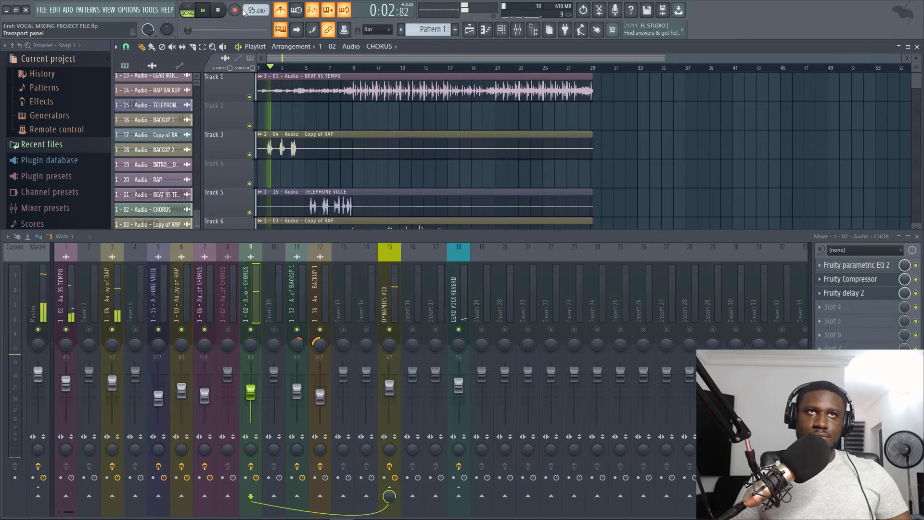
pyautogui.scroll(1, 255, 10)
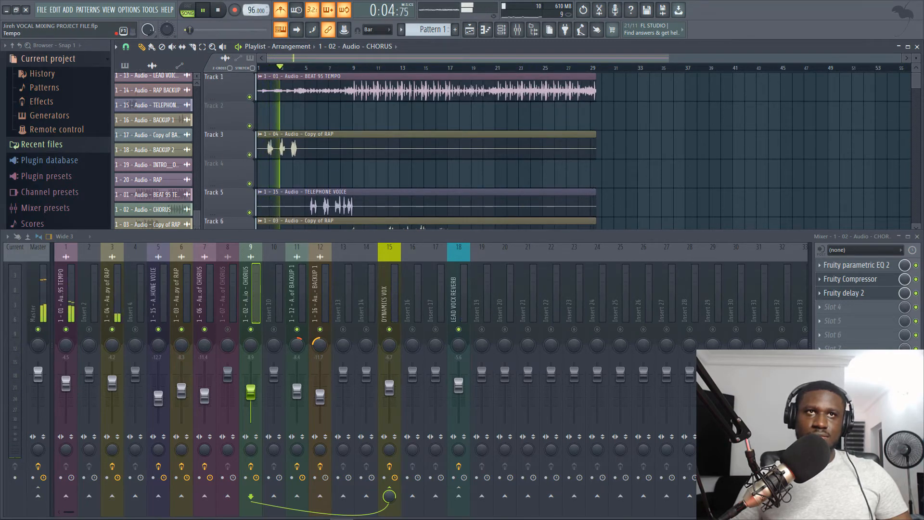
pyautogui.scroll(-1, 248, 10)
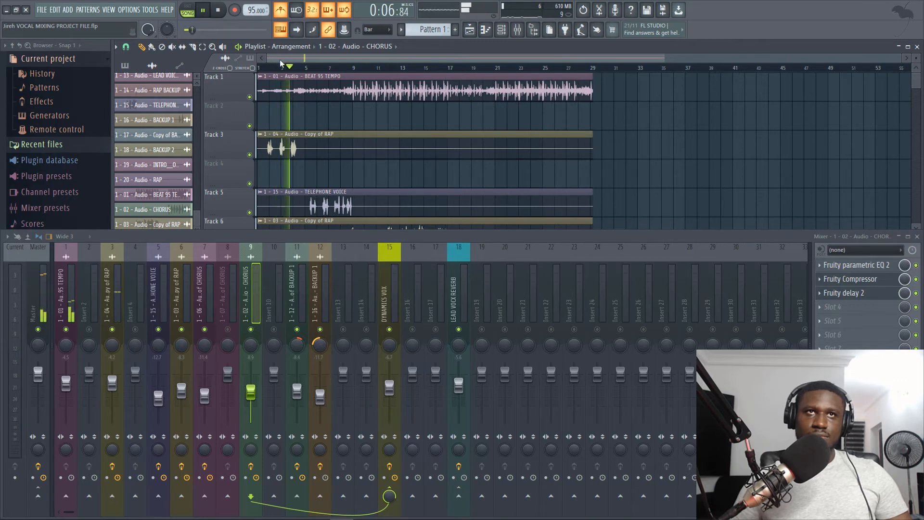
# Check the beat's transients against the metronome from about bar 9, then switch the metronome off and stop playback.
pyautogui.click(355, 68)
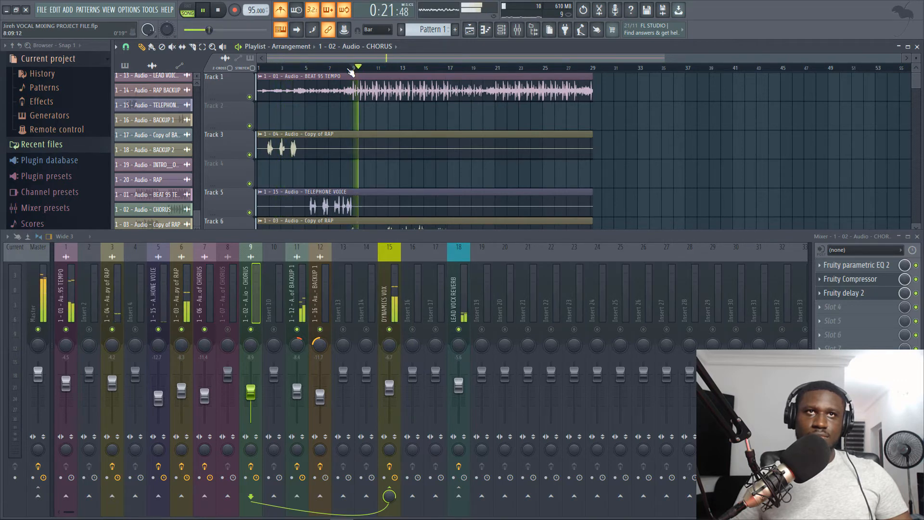
pyautogui.scroll(5, 351, 72)
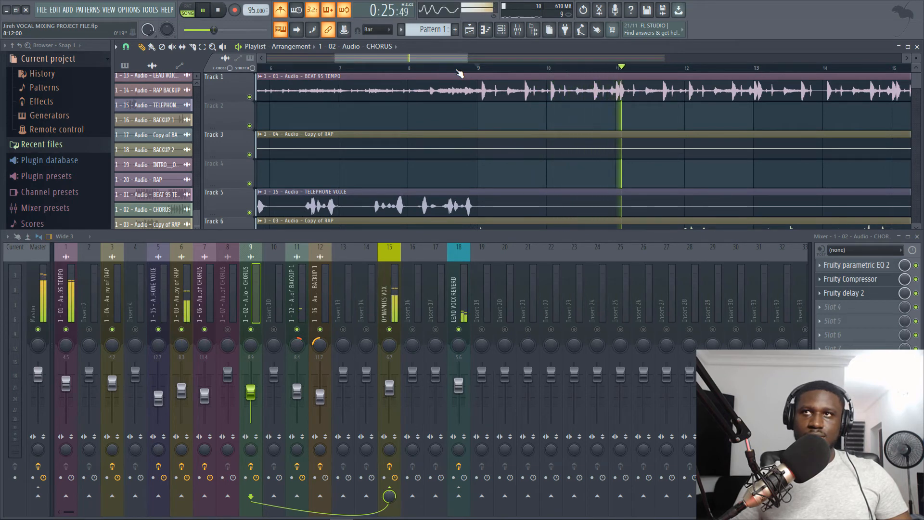
pyautogui.press('space')
pyautogui.scroll(-5, 460, 74)
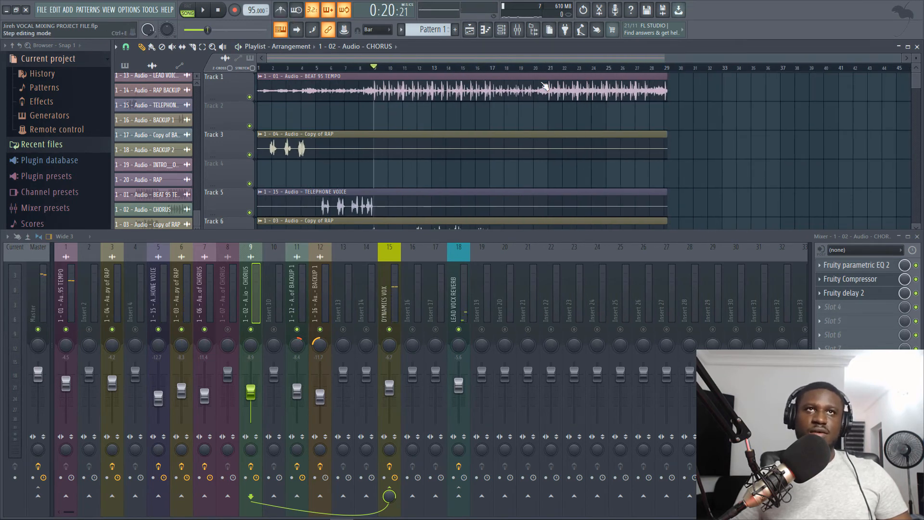
# Play from about bar 20 into the chorus and reopen Fruity Delay 2 on the CHORUS mixer track.
pyautogui.press('space')
pyautogui.scroll(-5, 596, 106)
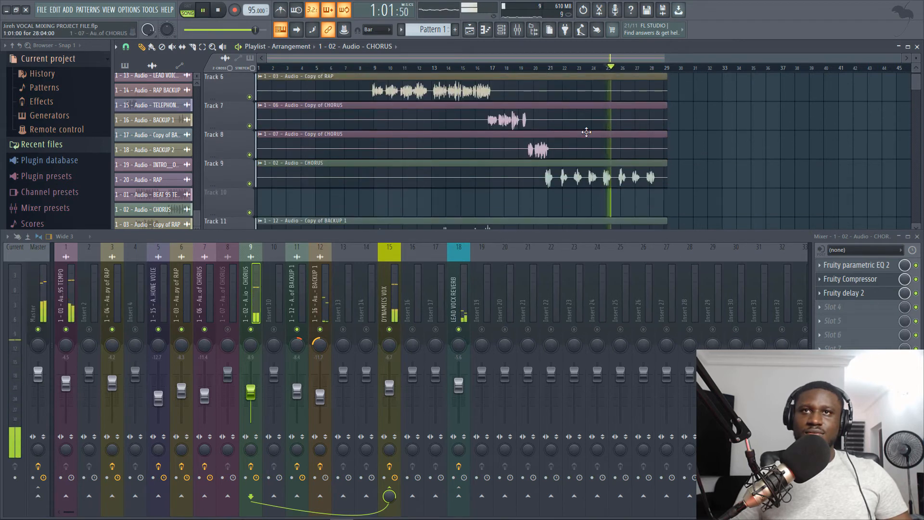
pyautogui.click(549, 69)
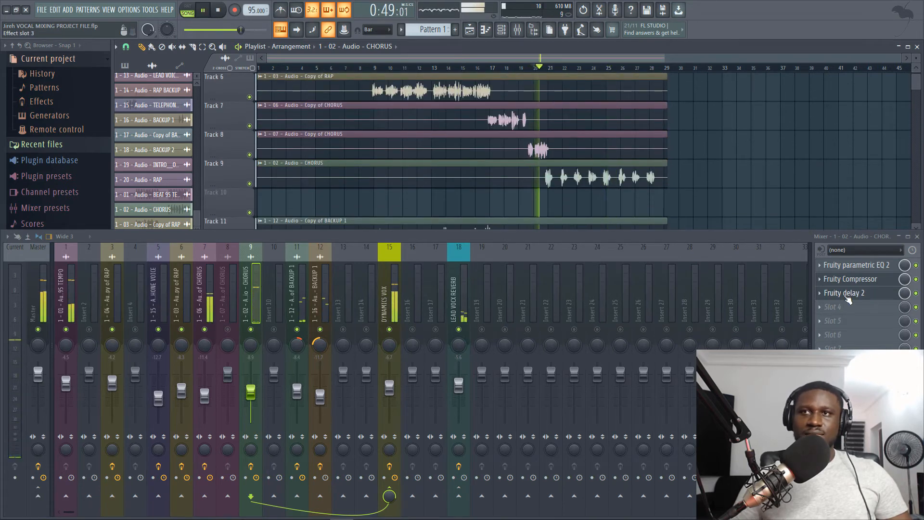
pyautogui.click(844, 293)
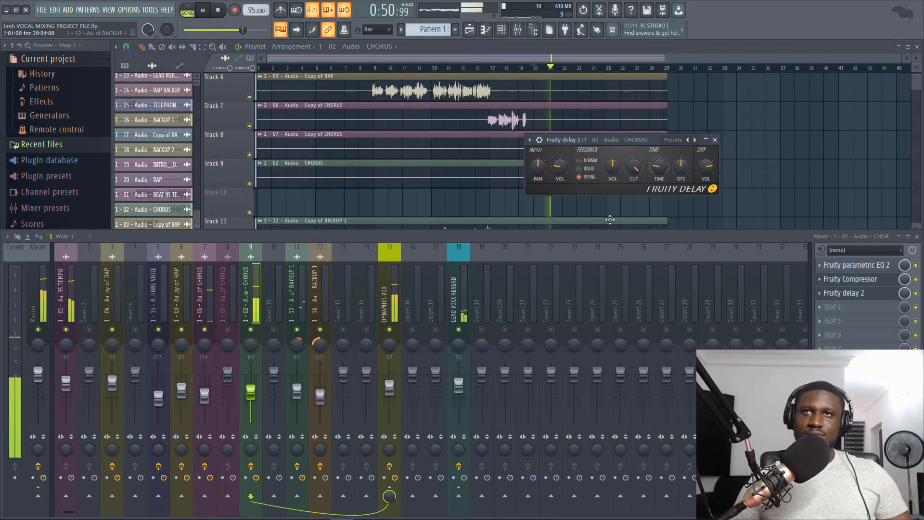
# Replay the chorus from bar 20 to hear the CHORUS track's Fruity Delay 2 in the mix, closing its window before stopping.
pyautogui.moveTo(597, 145); pyautogui.dragTo(452, 154)
pyautogui.press('space')
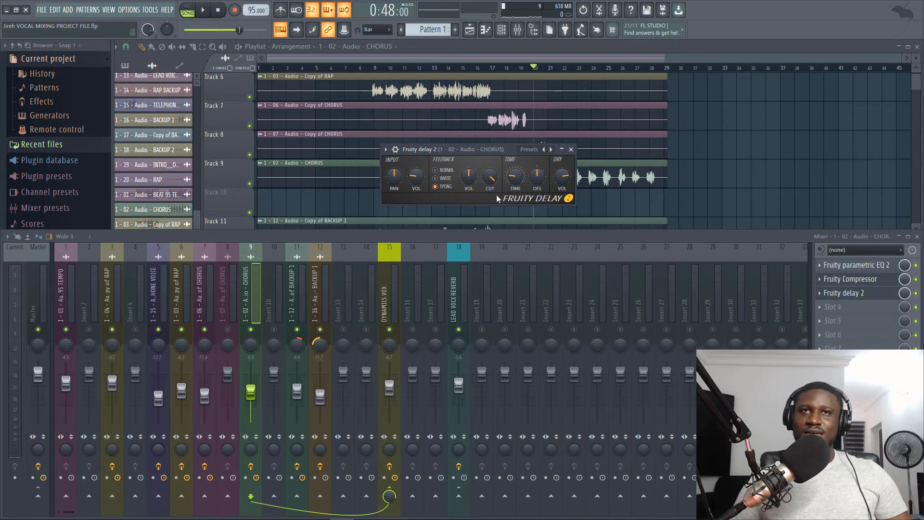
pyautogui.moveTo(486, 150); pyautogui.dragTo(397, 115)
pyautogui.press('space')
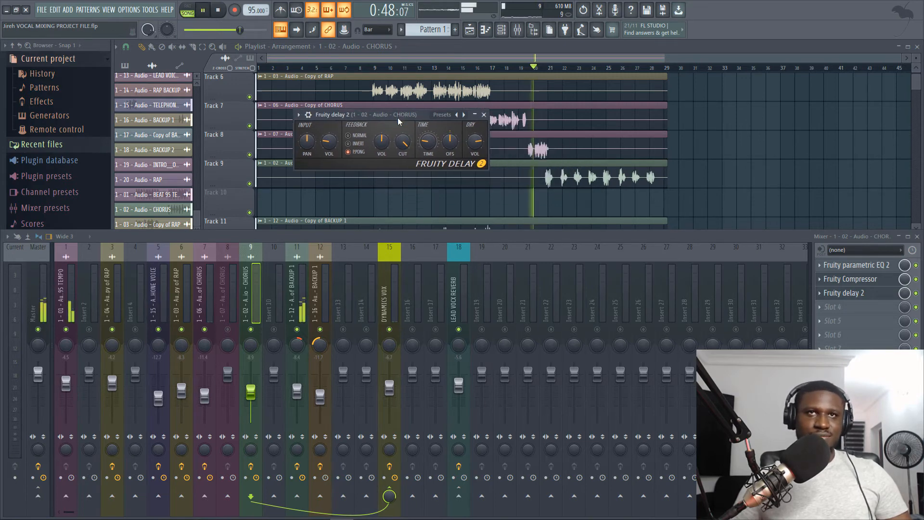
pyautogui.press('space')
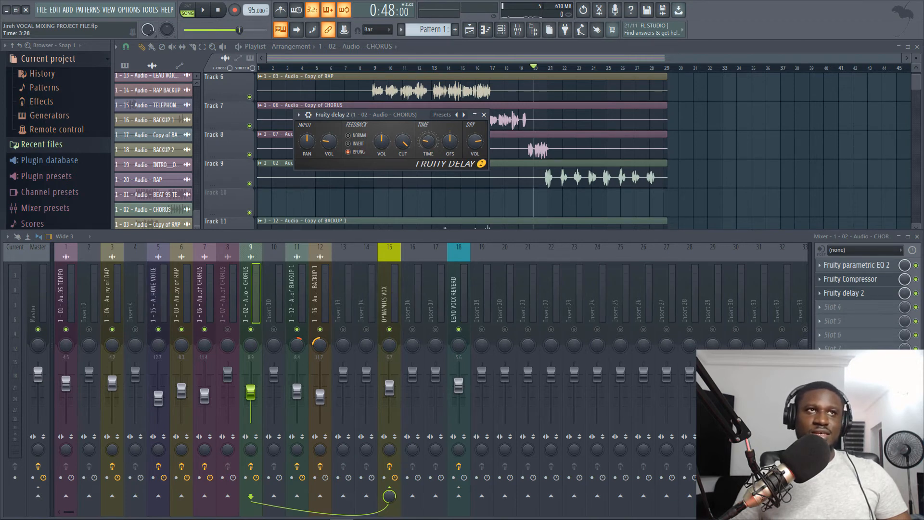
pyautogui.press('space')
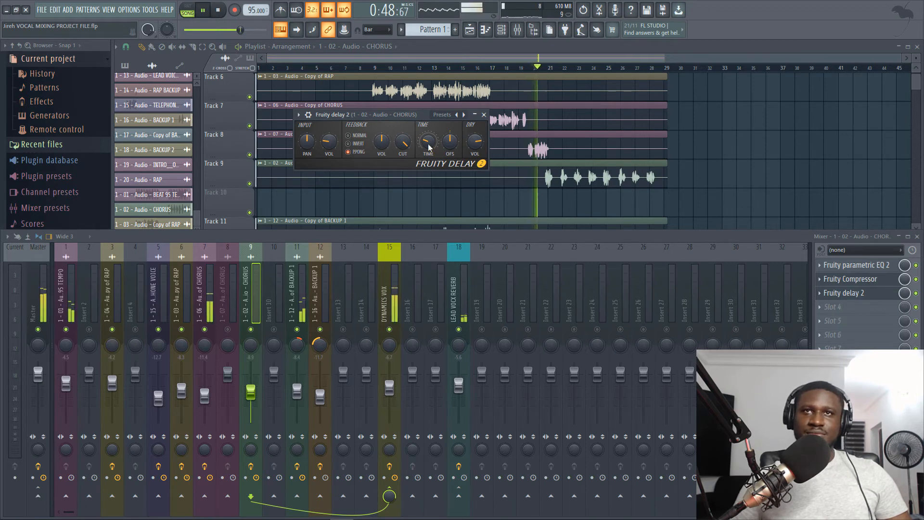
pyautogui.moveTo(416, 117); pyautogui.dragTo(417, 124)
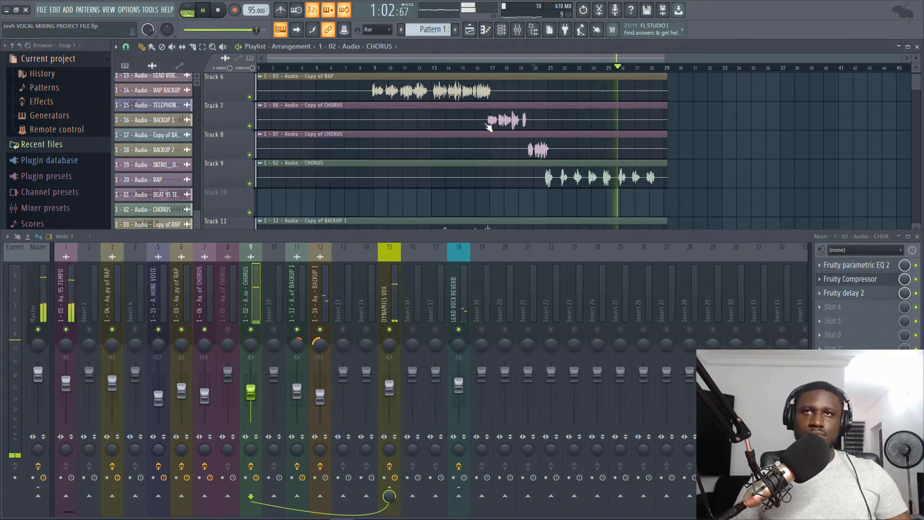
pyautogui.click(484, 122)
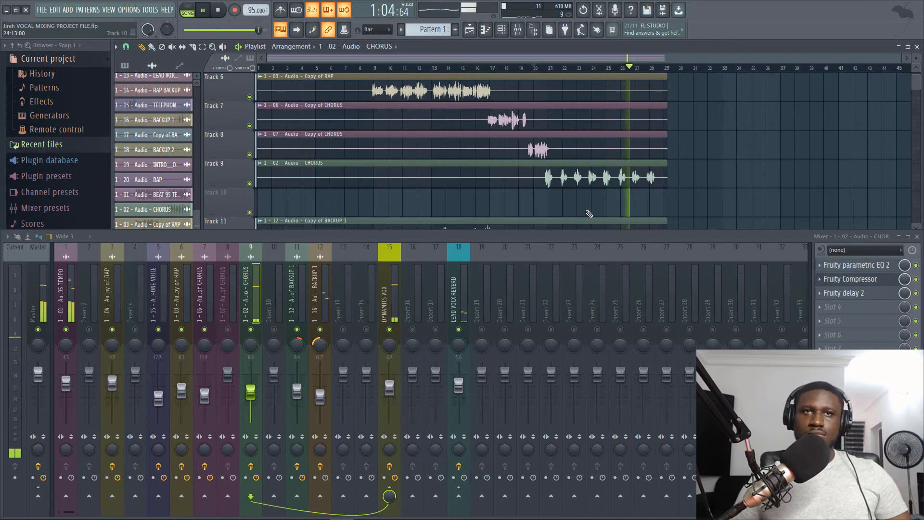
pyautogui.scroll(-3, 638, 203)
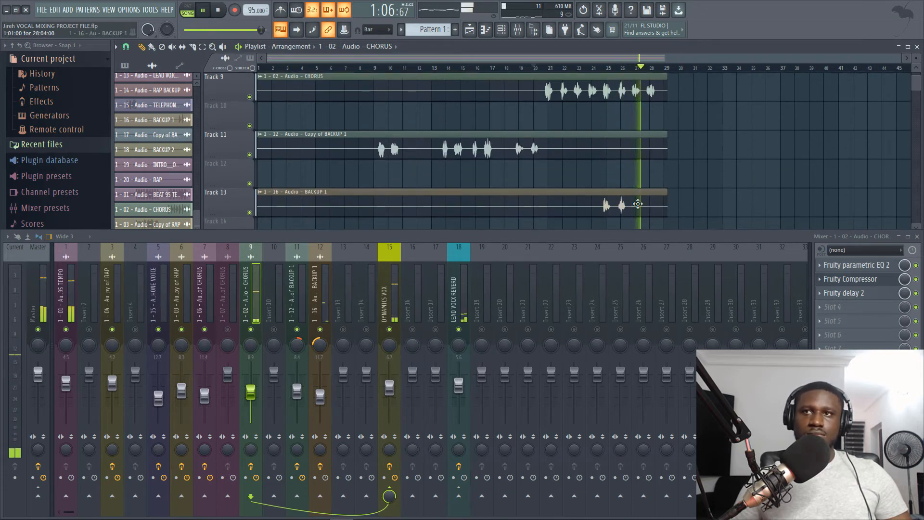
pyautogui.press('space')
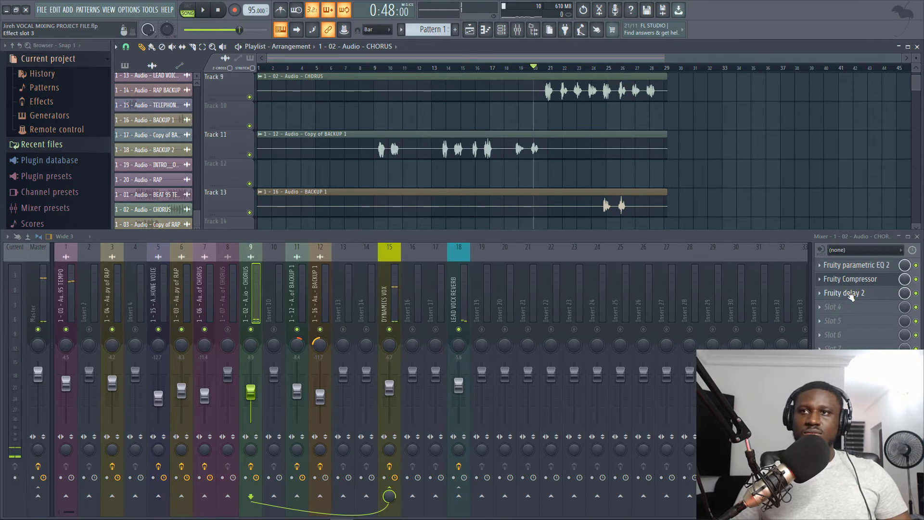
# Try Fruity Delay 2 ahead of Fruity Compressor on the CHORUS track, listen from bar 20, and restore the original effect order.
pyautogui.scroll(1, 850, 297)
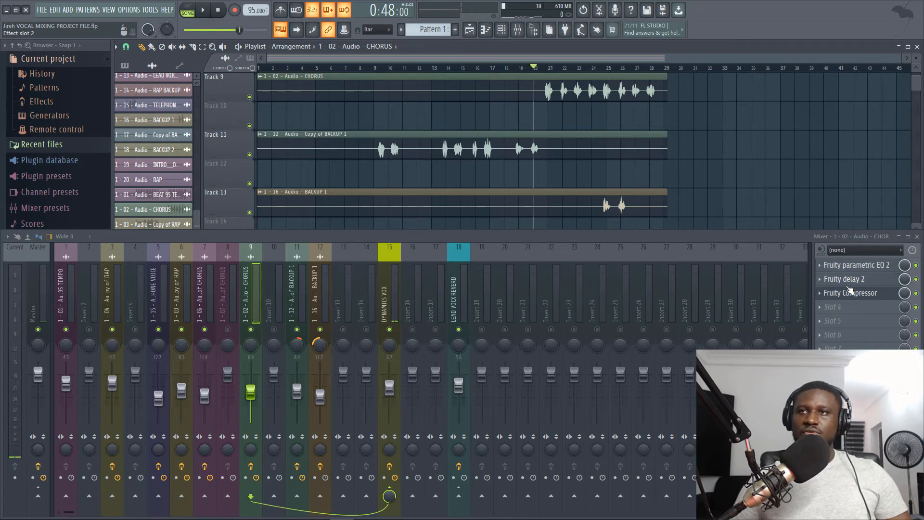
pyautogui.press('space')
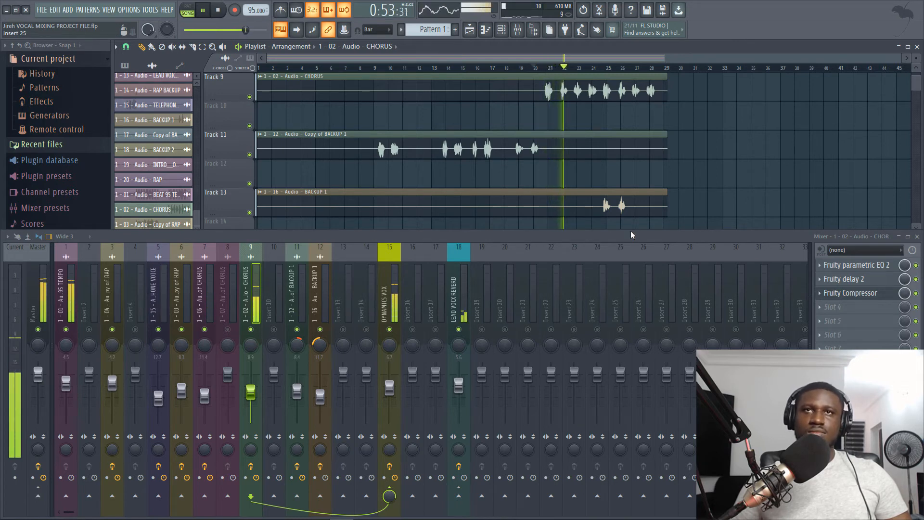
pyautogui.press('space')
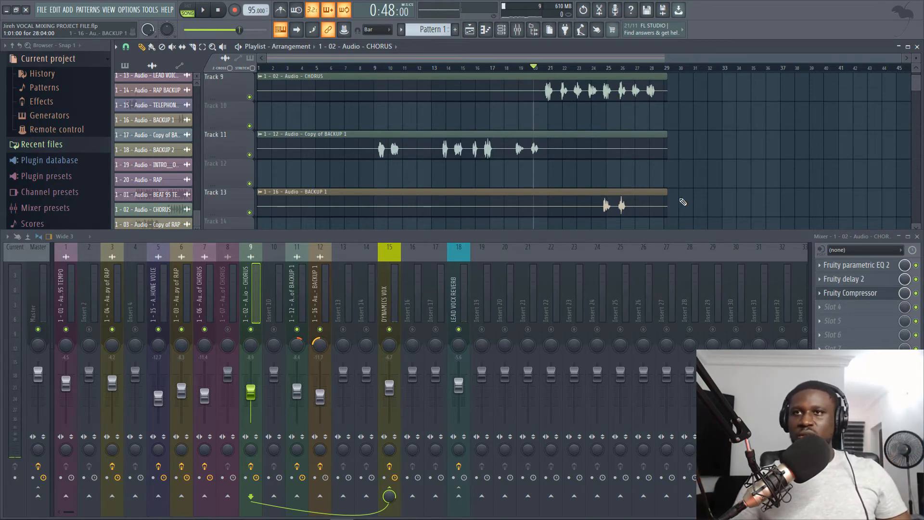
pyautogui.scroll(-1, 865, 284)
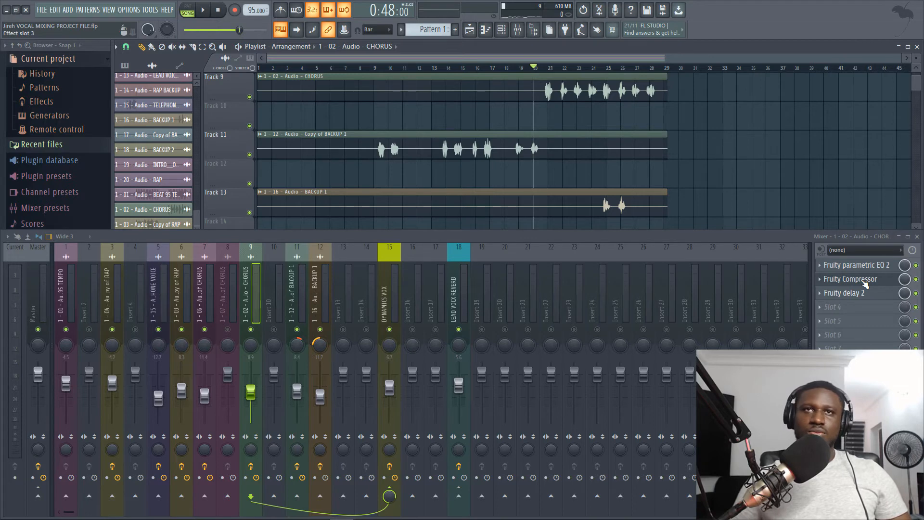
# Listen to the chorus from bar 20 with the delay placed after the compressor, and replay it from bar 21.
pyautogui.press('space')
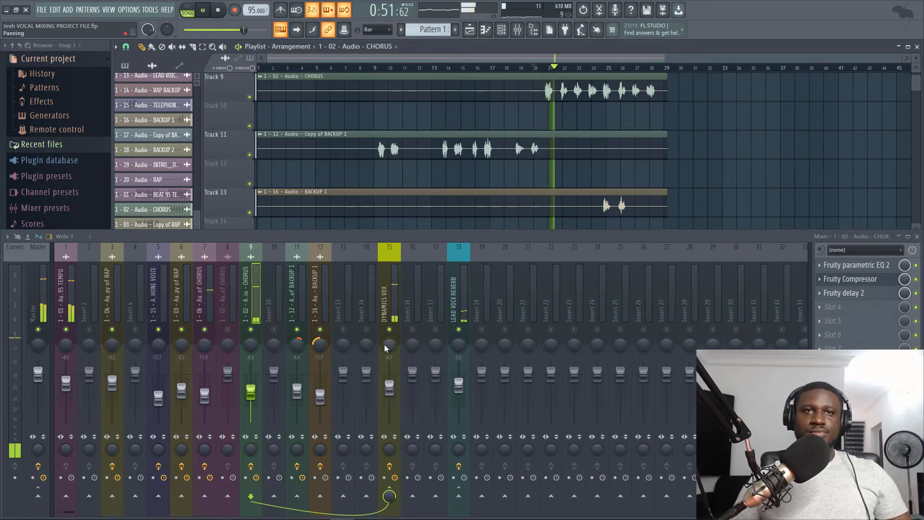
pyautogui.scroll(2, 580, 155)
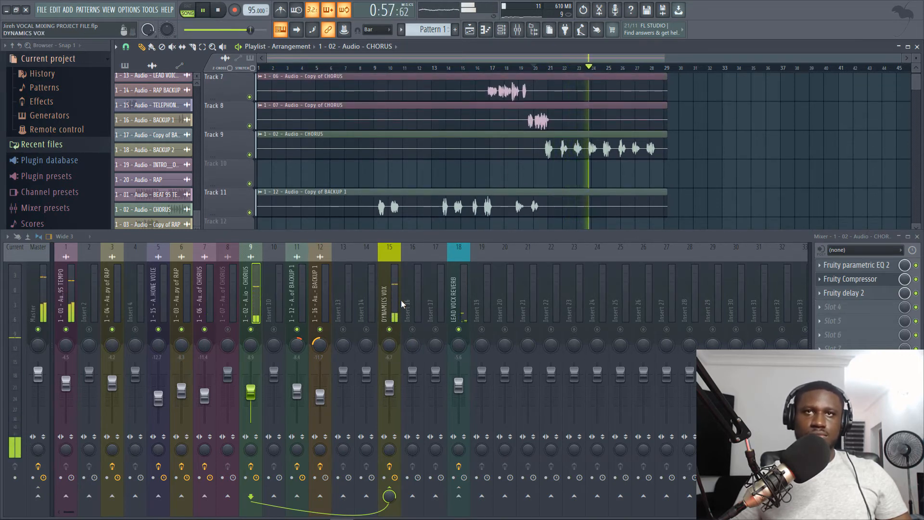
pyautogui.scroll(-3, 596, 149)
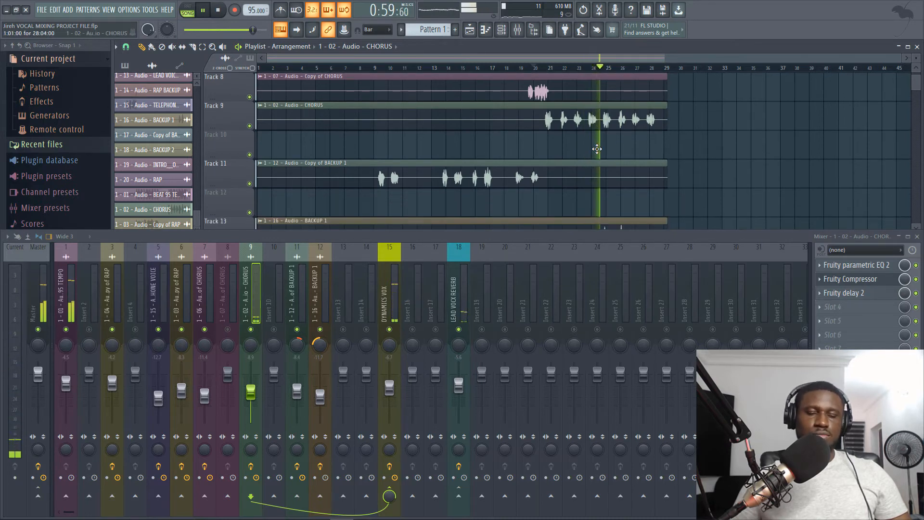
pyautogui.scroll(4, 596, 149)
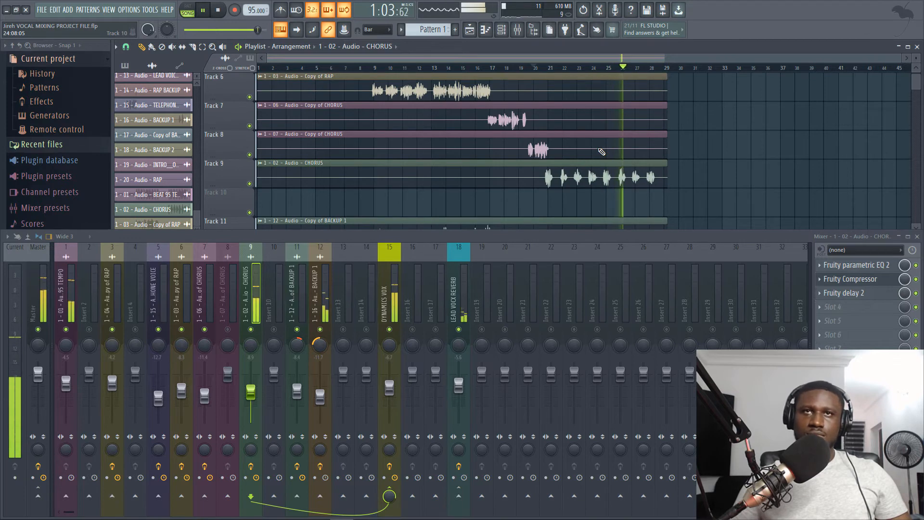
pyautogui.scroll(-2, 586, 148)
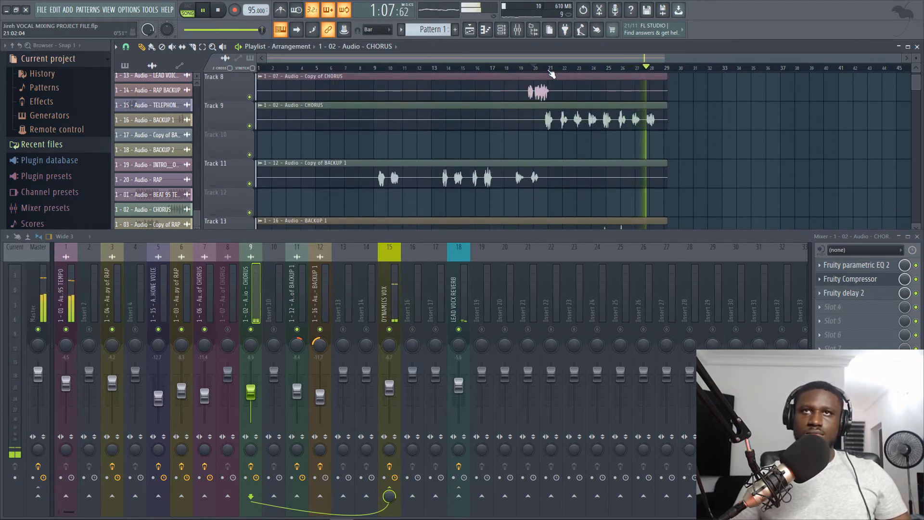
pyautogui.click(549, 71)
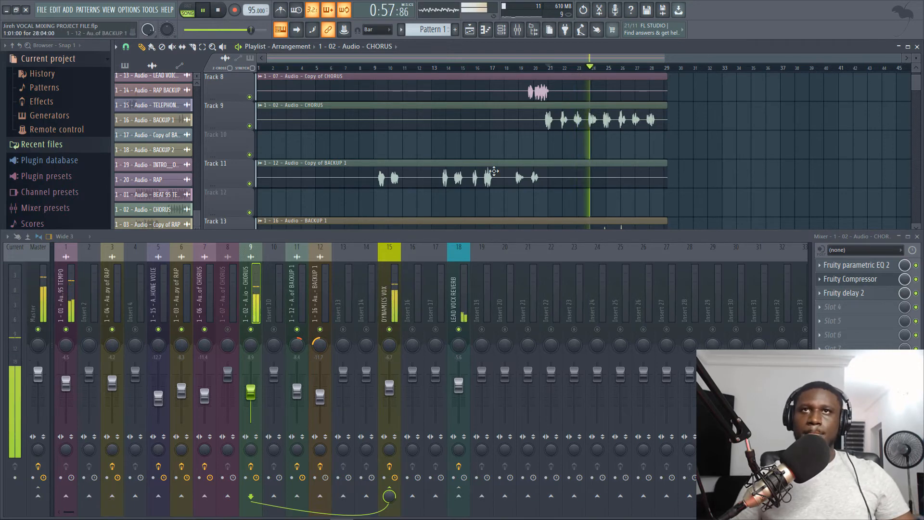
pyautogui.press('space')
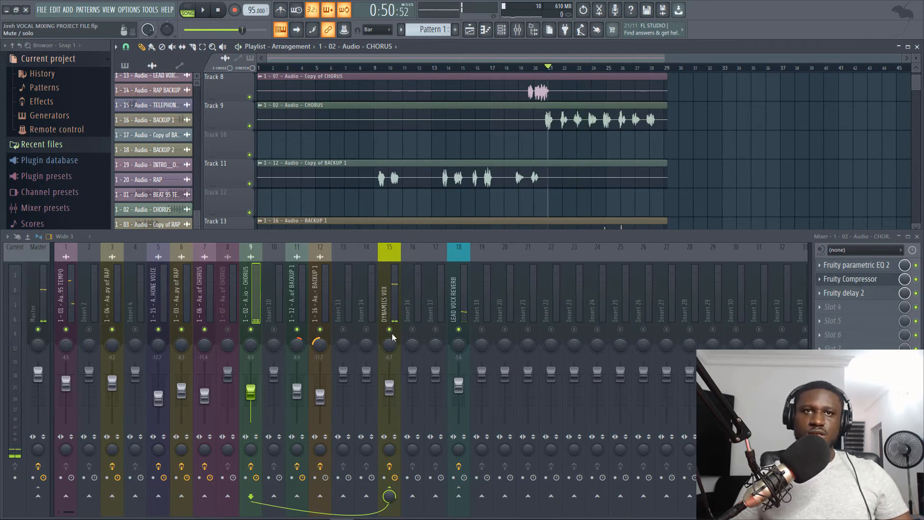
# Lower the CHORUS mixer track's volume to about -12 dB while the chorus plays from bar 21, and stop playback.
pyautogui.doubleClick(596, 105)
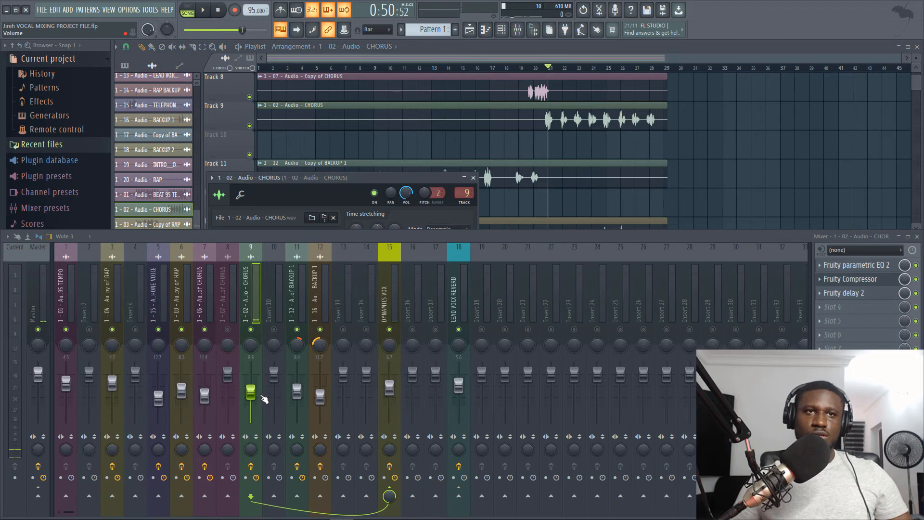
pyautogui.press('space')
pyautogui.moveTo(251, 393); pyautogui.dragTo(251, 395)
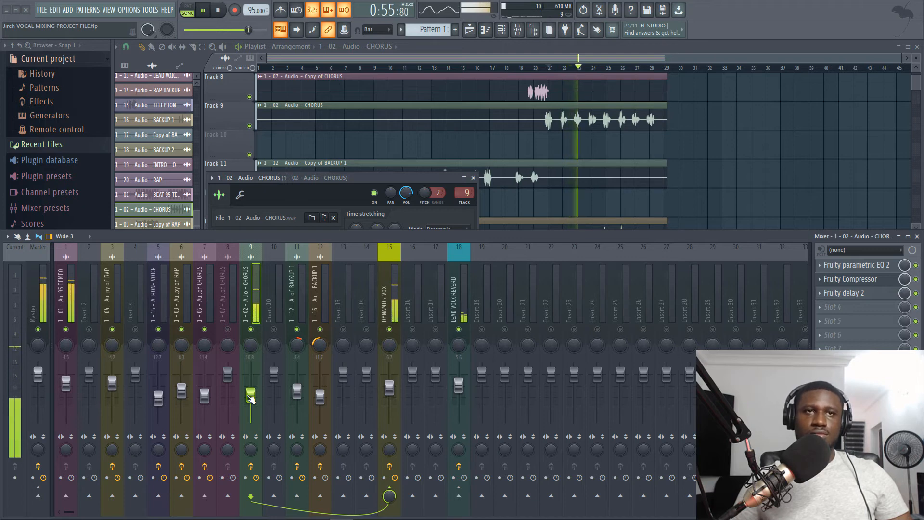
pyautogui.moveTo(249, 396); pyautogui.dragTo(250, 390)
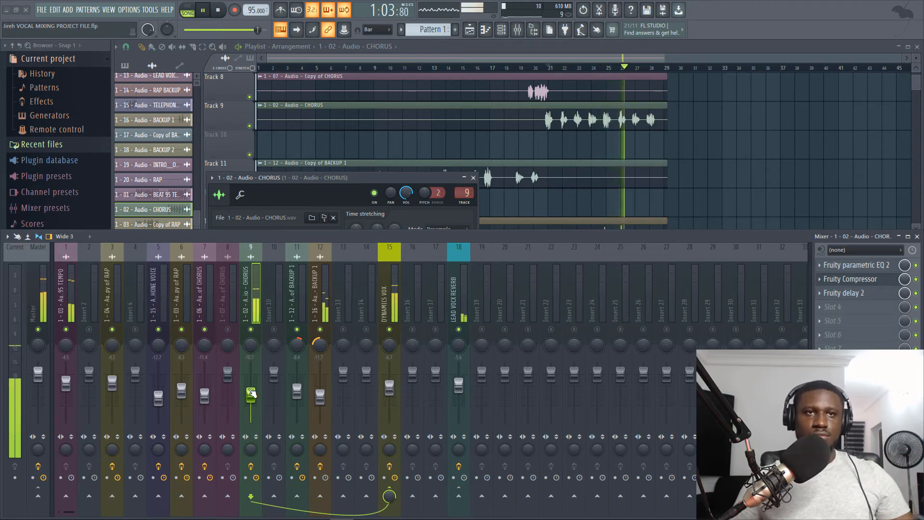
pyautogui.moveTo(250, 394); pyautogui.dragTo(250, 396)
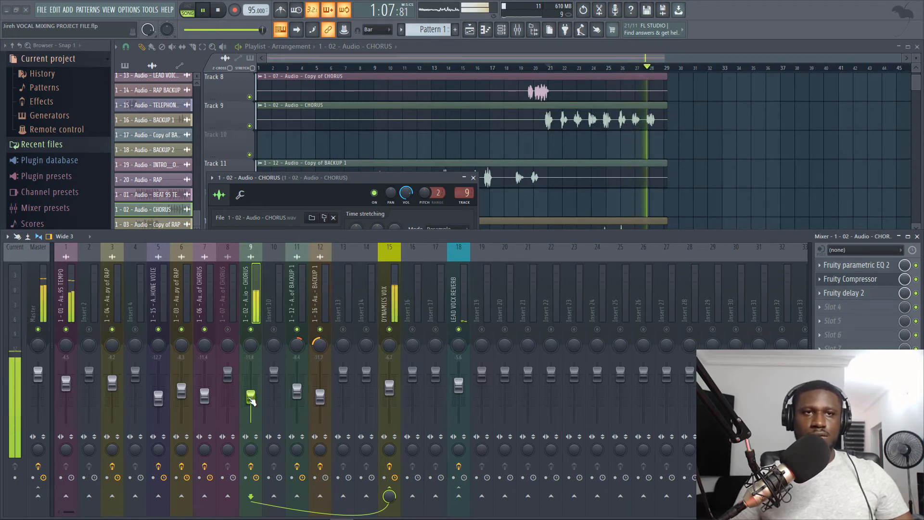
pyautogui.moveTo(250, 396); pyautogui.dragTo(251, 397)
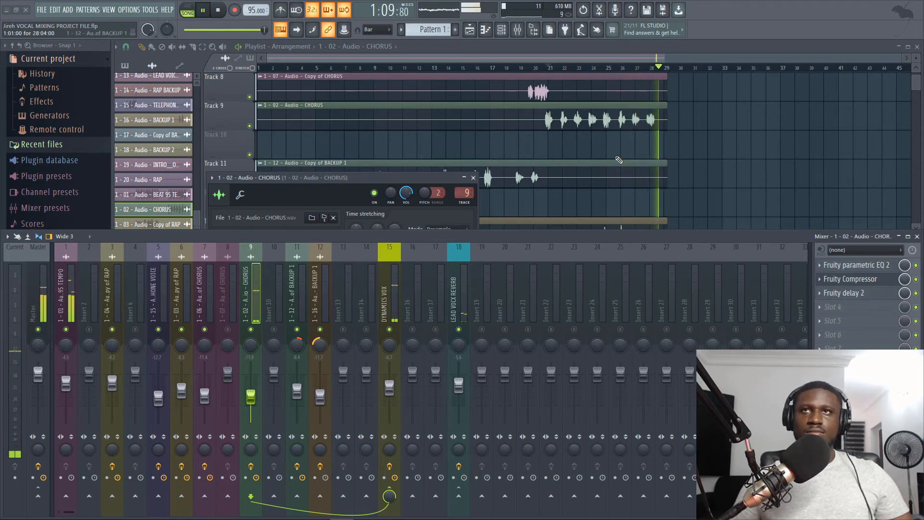
pyautogui.press('space')
# Play the mix from bar 8 and skip to bar 11 to check the rap verse against the backup vocals.
pyautogui.click(374, 69)
pyautogui.click(360, 69)
pyautogui.press('space')
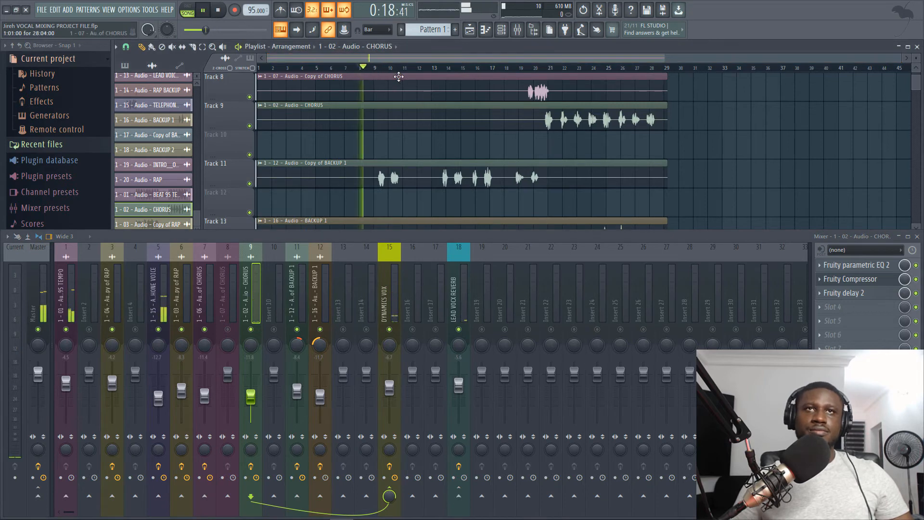
pyautogui.click(397, 68)
pyautogui.scroll(3, 403, 97)
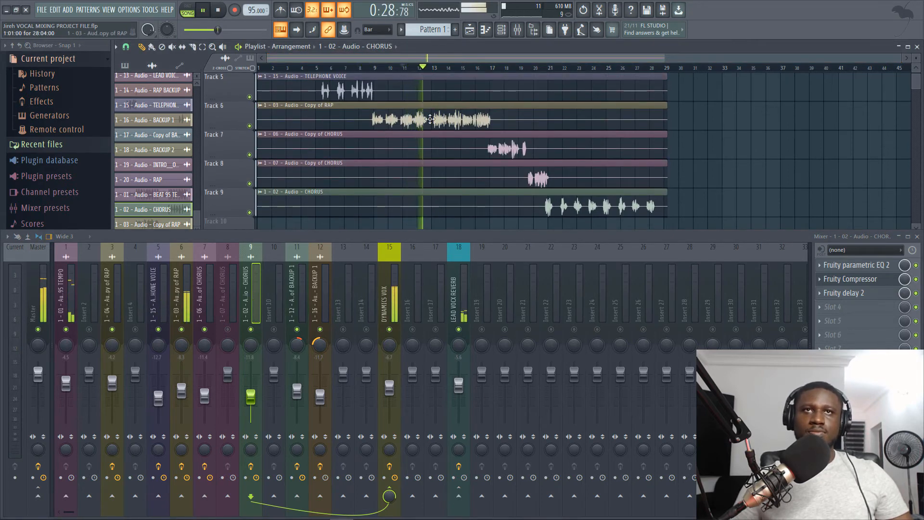
pyautogui.scroll(-2, 439, 119)
pyautogui.scroll(1, 439, 119)
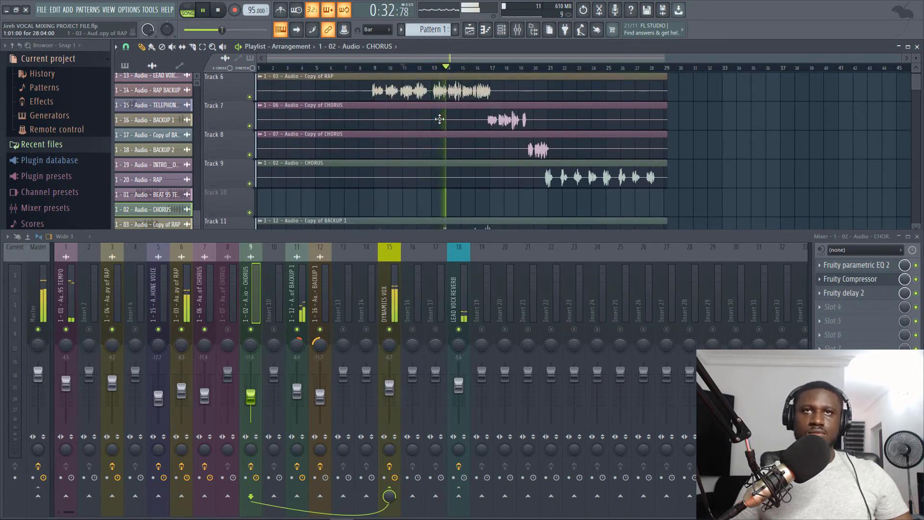
pyautogui.scroll(-3, 445, 132)
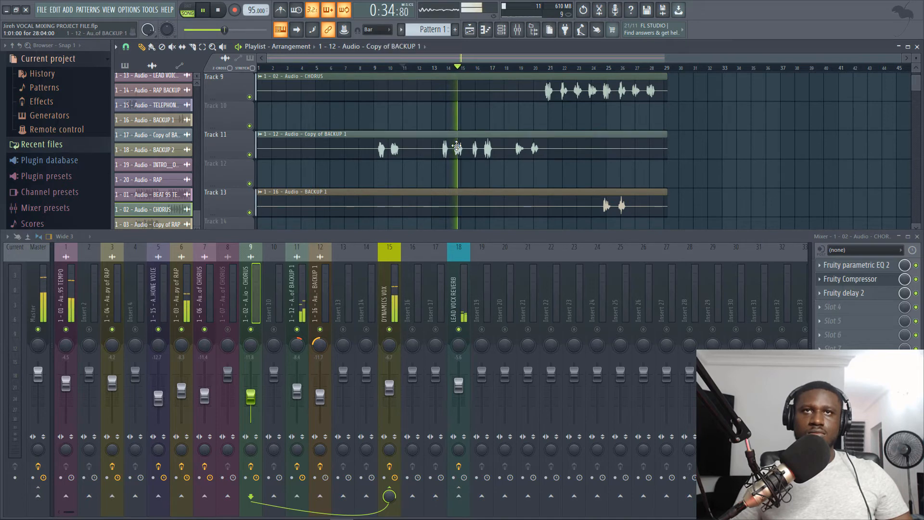
# Bring up the mixer track of the Copy of BACKUP 1 clip on Track 11 and keep listening into the chorus before stopping.
pyautogui.doubleClick(457, 147)
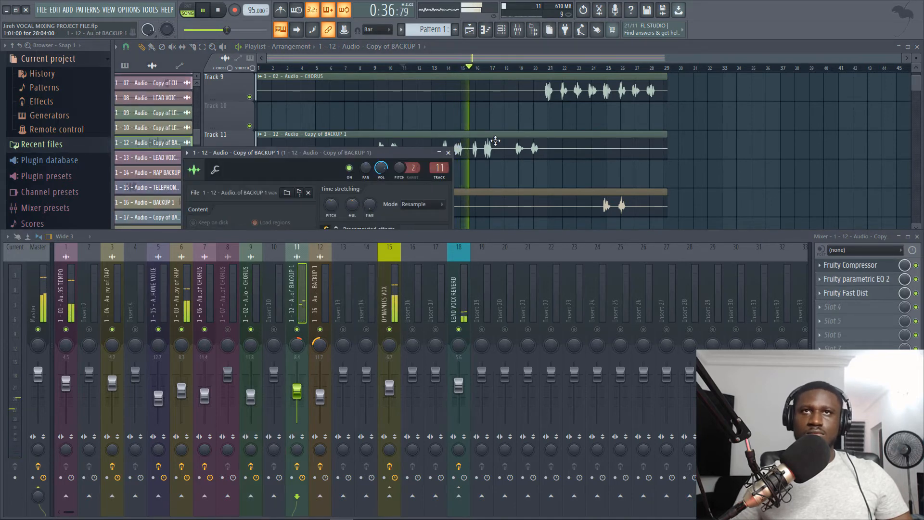
pyautogui.click(495, 141)
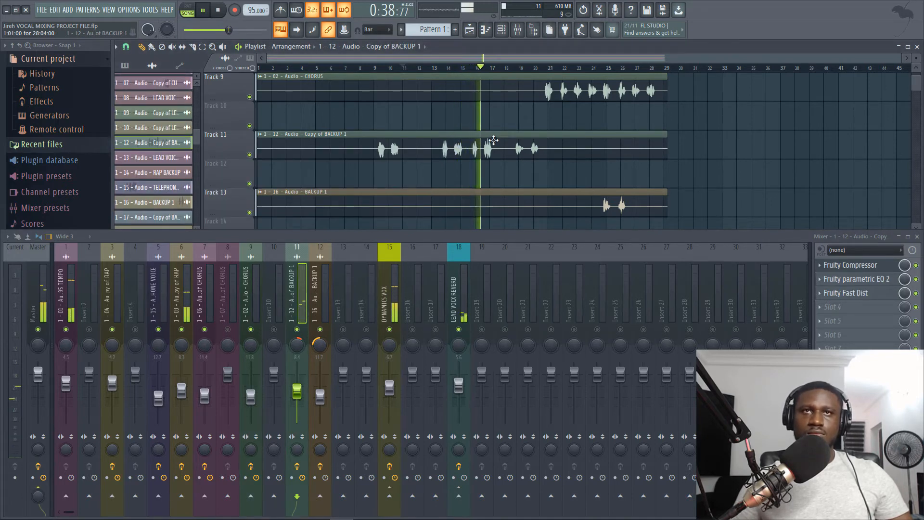
pyautogui.scroll(3, 494, 140)
pyautogui.scroll(-3, 493, 140)
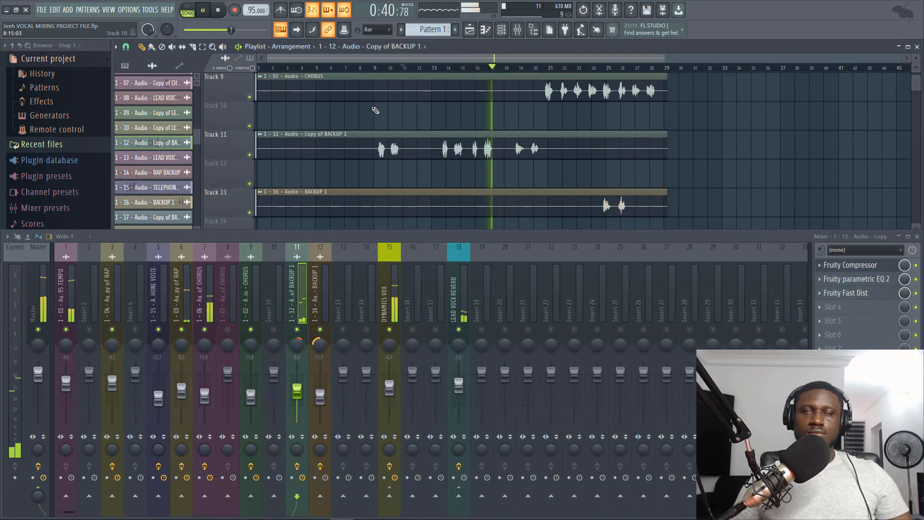
pyautogui.scroll(2, 373, 108)
pyautogui.scroll(4, 346, 96)
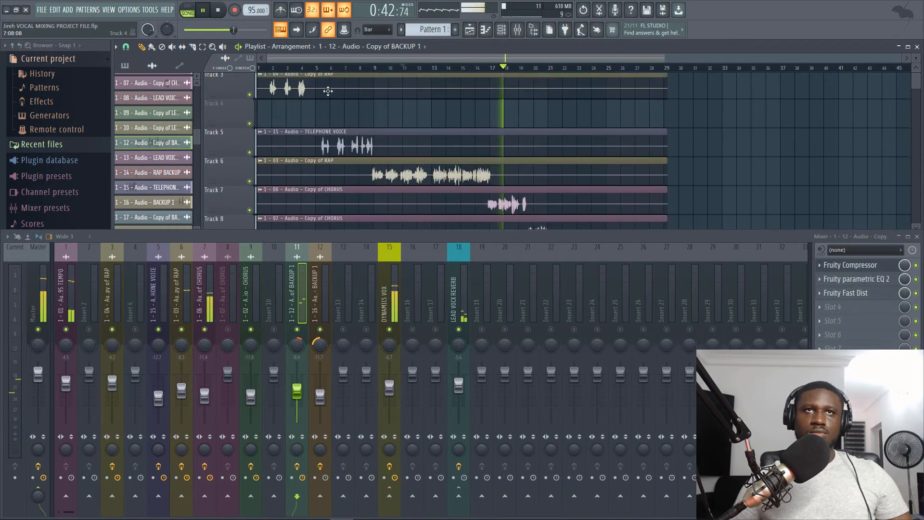
pyautogui.press('space')
# Check the LEAD VOCX REVERB track's effects, then bring up the TELEPHONE VOICE mixer track and listen to it from bar 5.
pyautogui.scroll(-4, 517, 124)
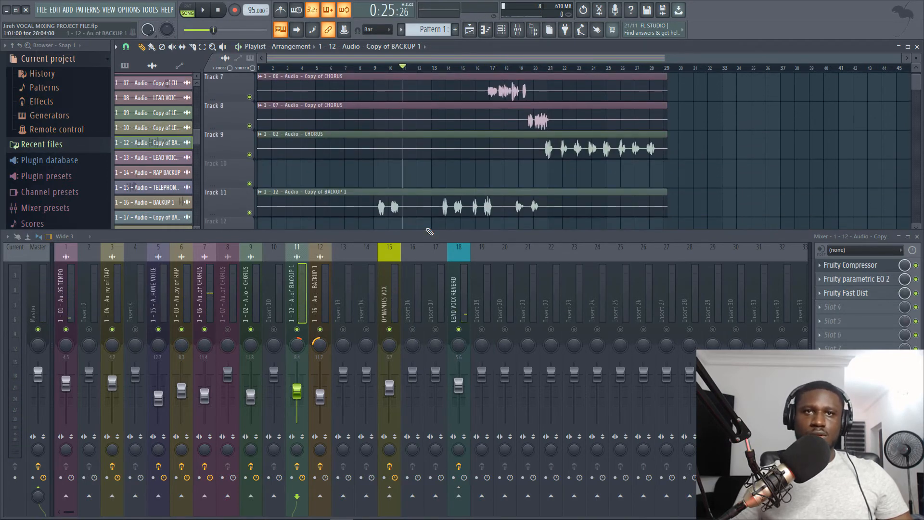
pyautogui.click(465, 299)
pyautogui.scroll(3, 453, 129)
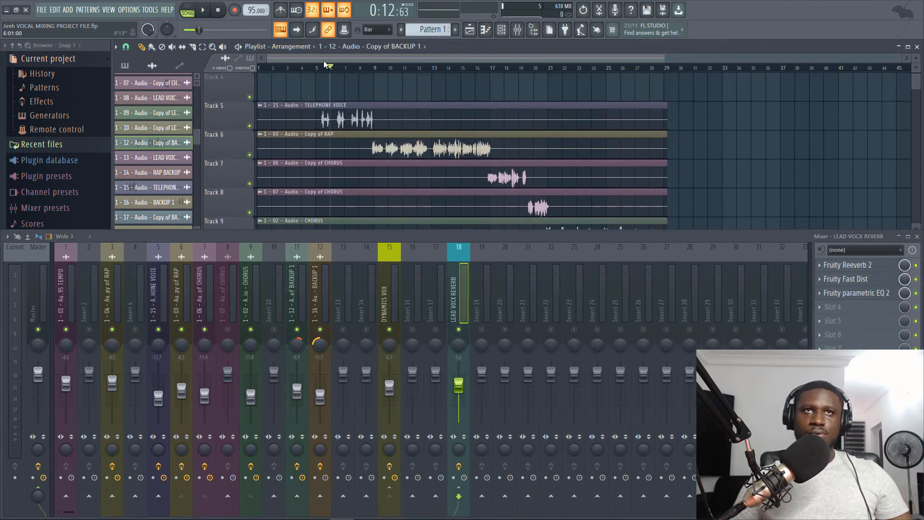
pyautogui.scroll(3, 322, 69)
pyautogui.doubleClick(347, 115)
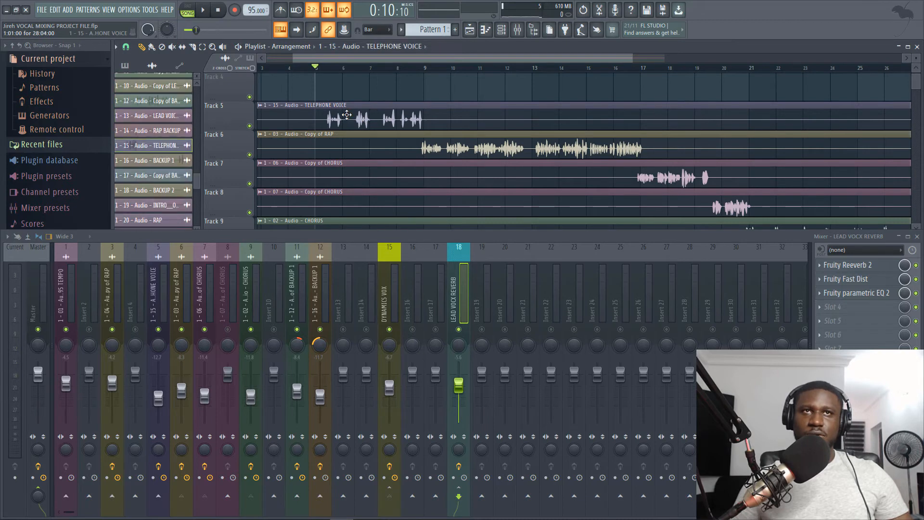
pyautogui.press('space')
pyautogui.click(433, 116)
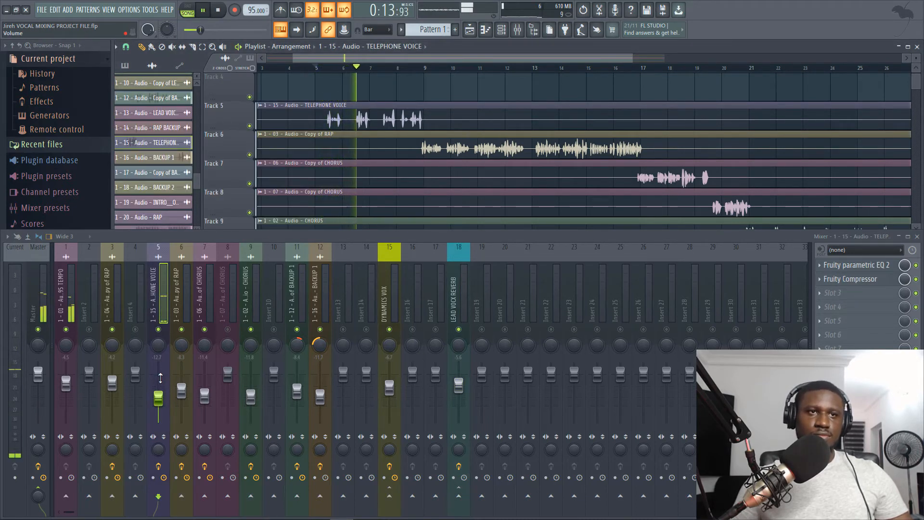
pyautogui.press('space')
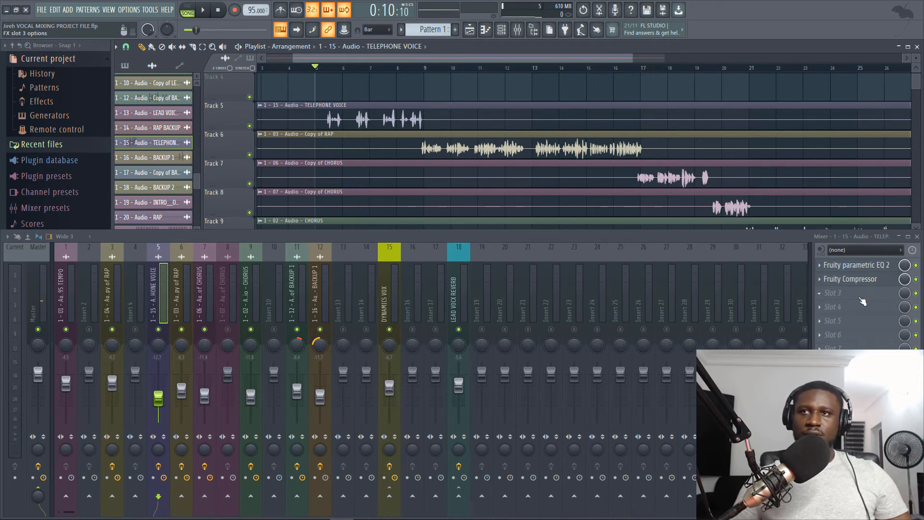
# Load Fruity Reeverb 2 in the third effect slot of the TELEPHONE VOICE track and move its window clear of the clip.
pyautogui.click(862, 301)
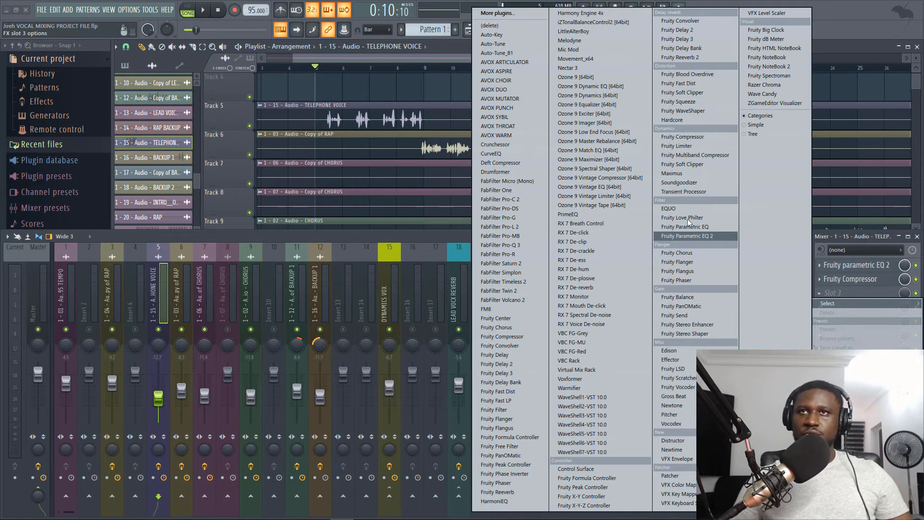
pyautogui.click(695, 57)
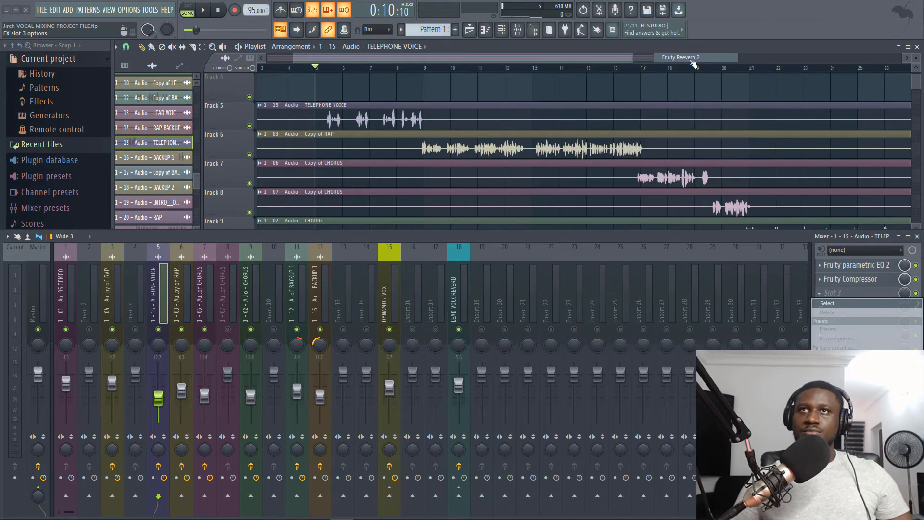
pyautogui.moveTo(350, 163); pyautogui.dragTo(738, 95)
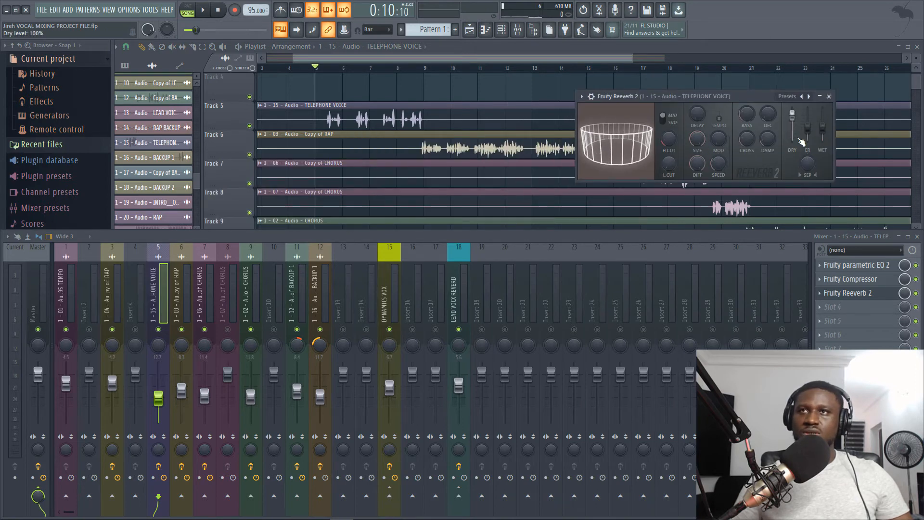
# Set the telephone voice reverb's low cut to about 685 Hz while auditioning the track from bar 5.
pyautogui.press('space')
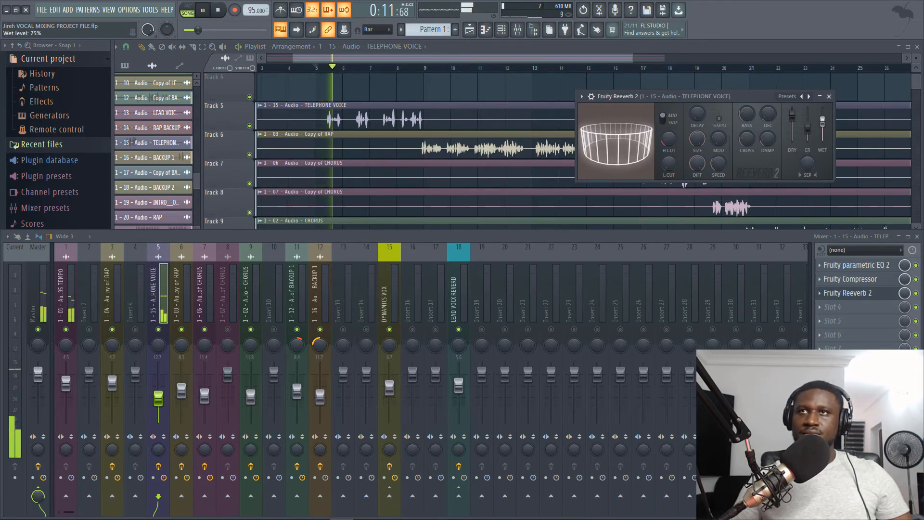
pyautogui.press('space')
pyautogui.press('space')
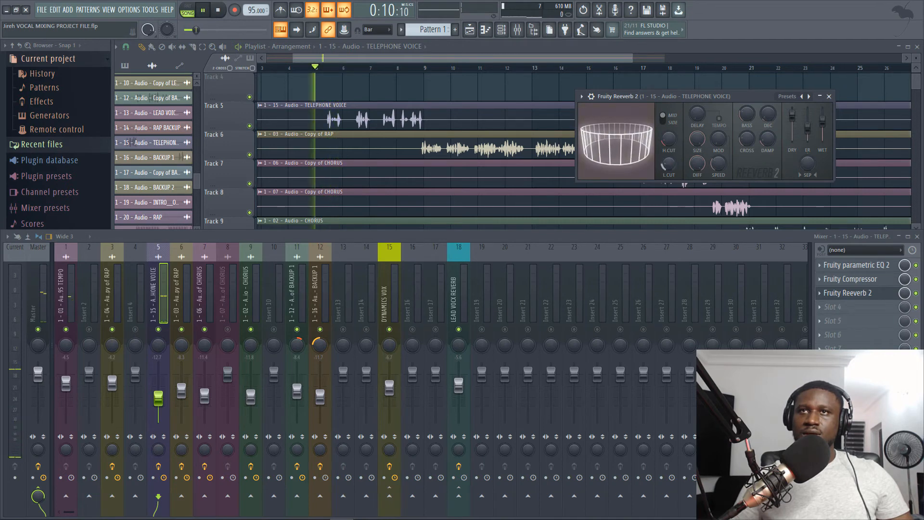
pyautogui.scroll(5, 668, 166)
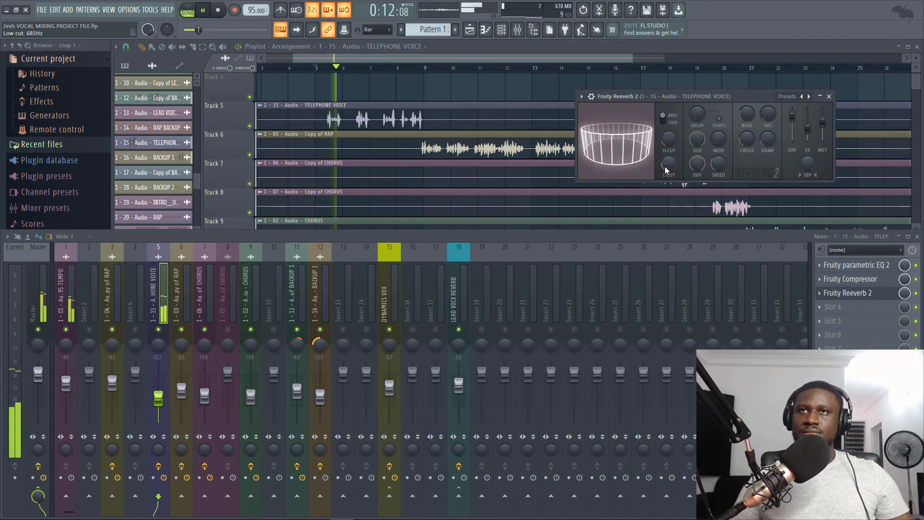
pyautogui.press('space')
# Raise the telephone voice reverb's decay slightly and lower its wet level, replaying from bar 5 between the changes.
pyautogui.moveTo(770, 119); pyautogui.dragTo(769, 111)
pyautogui.press('space')
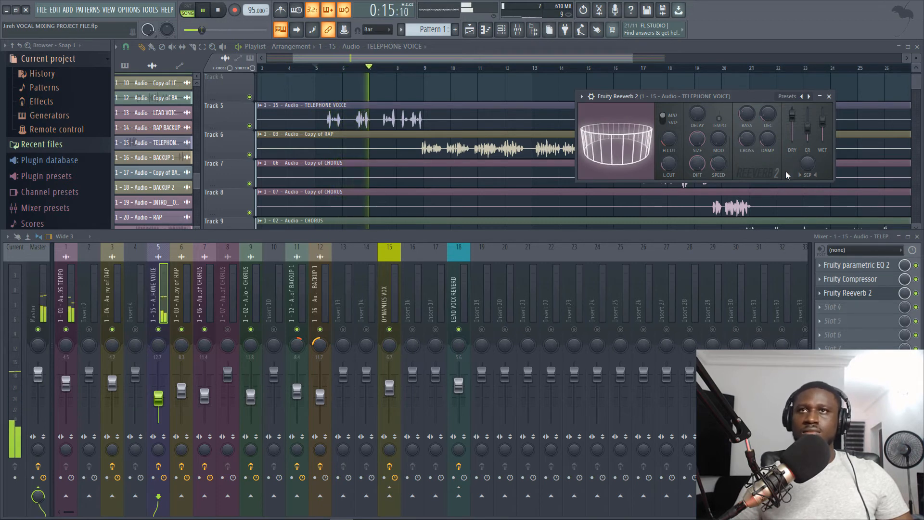
pyautogui.press('space')
pyautogui.moveTo(822, 124); pyautogui.dragTo(822, 137)
pyautogui.press('space')
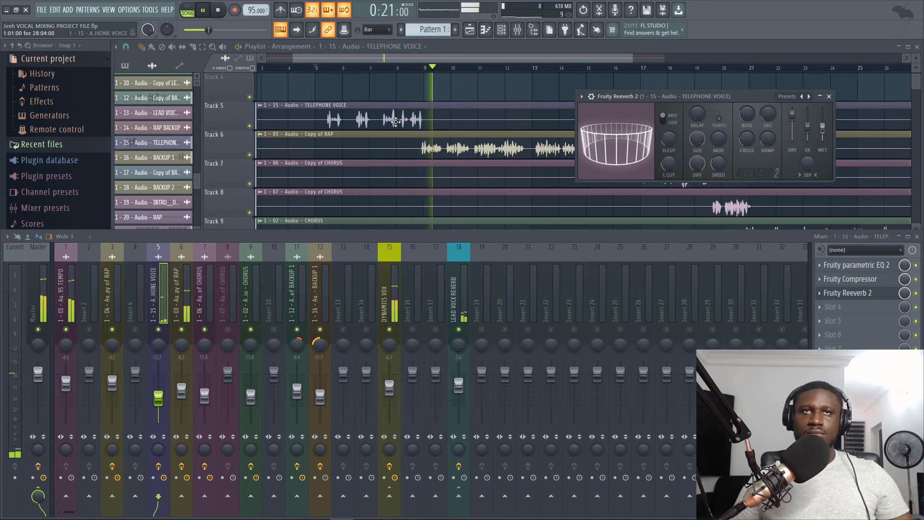
# Listen to the telephone voice with its reverb from bar 5 into the rap verse, and stop playback.
pyautogui.click(328, 67)
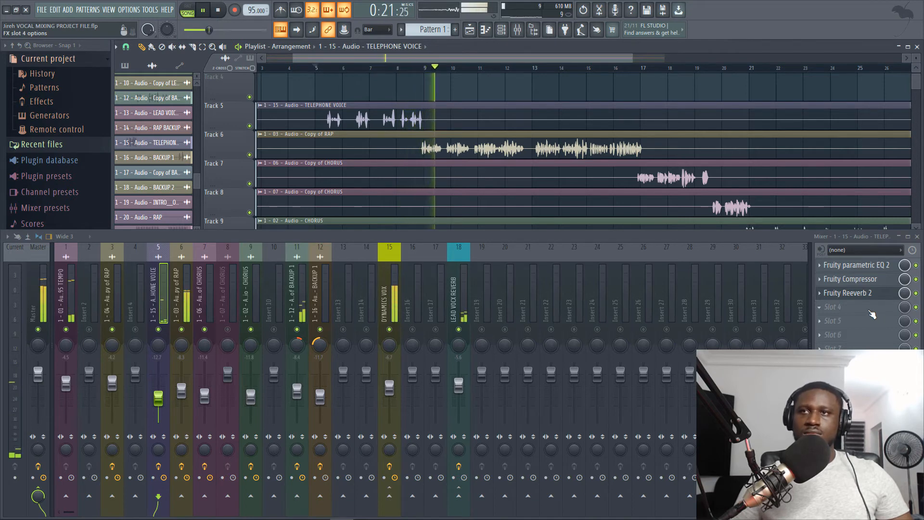
pyautogui.press('space')
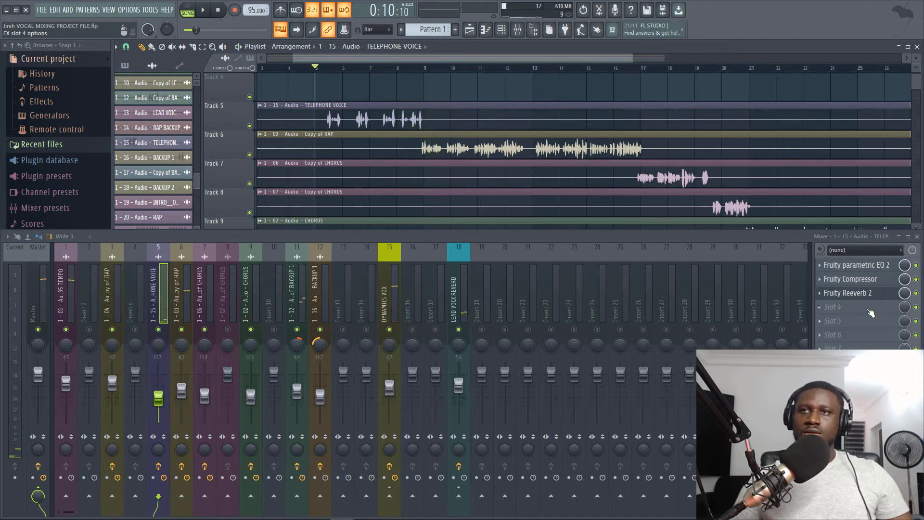
pyautogui.press('space')
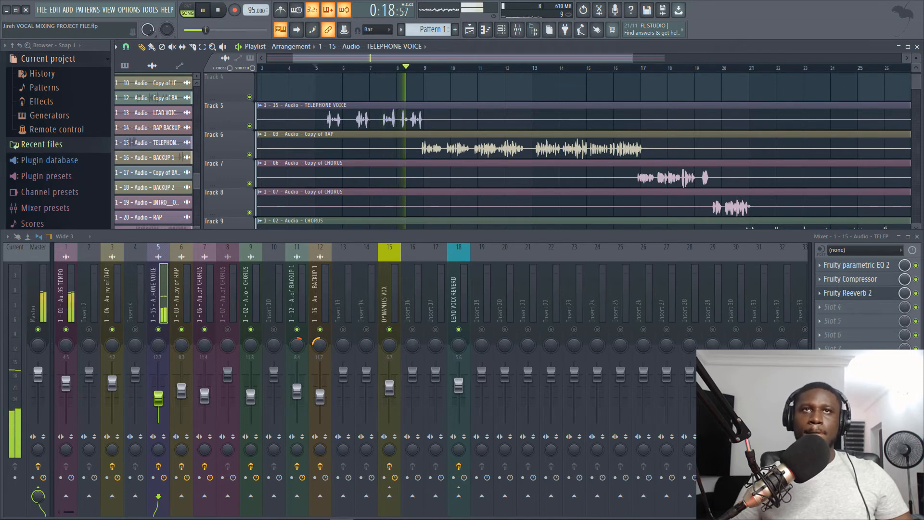
pyautogui.press('space')
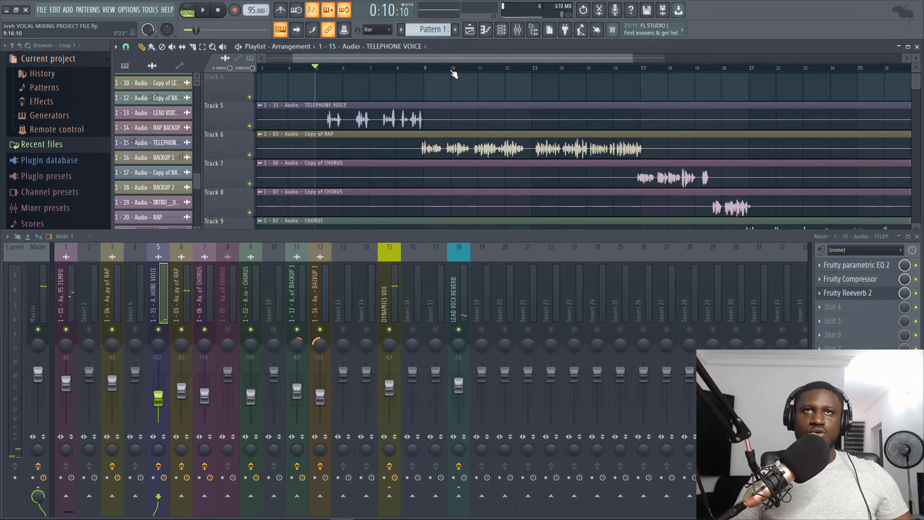
# Select the playlist range from bar 4 to bar 10 and load Edison in the fourth effect slot of the TELEPHONE VOICE track.
pyautogui.scroll(-2, 454, 73)
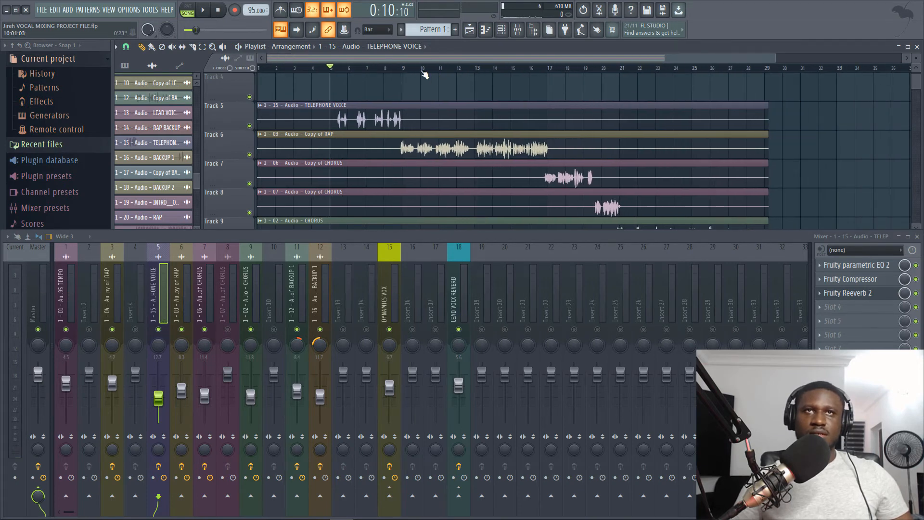
pyautogui.moveTo(424, 73); pyautogui.dragTo(314, 85)
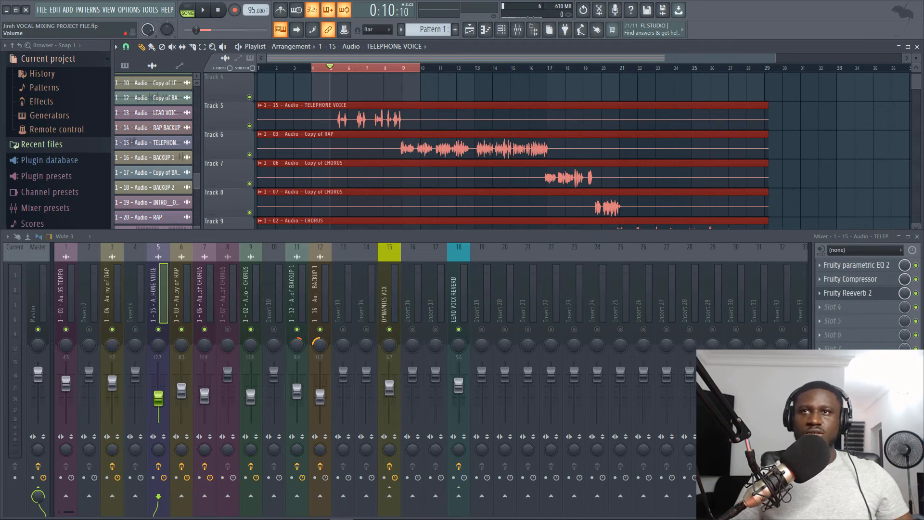
pyautogui.click(840, 309)
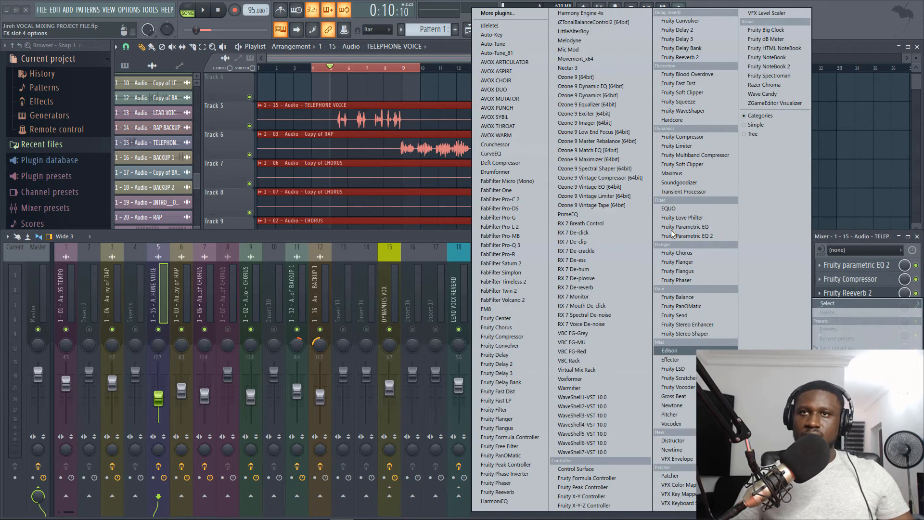
pyautogui.click(673, 352)
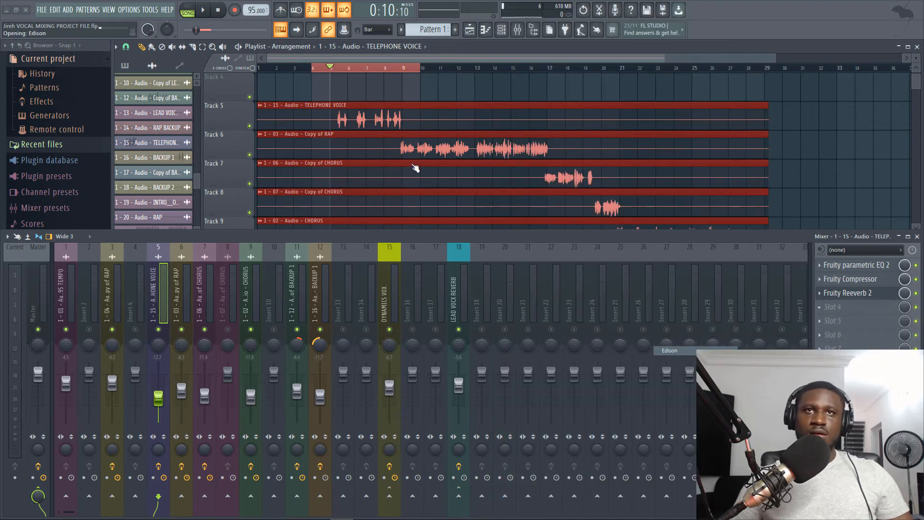
pyautogui.moveTo(409, 178); pyautogui.dragTo(706, 52)
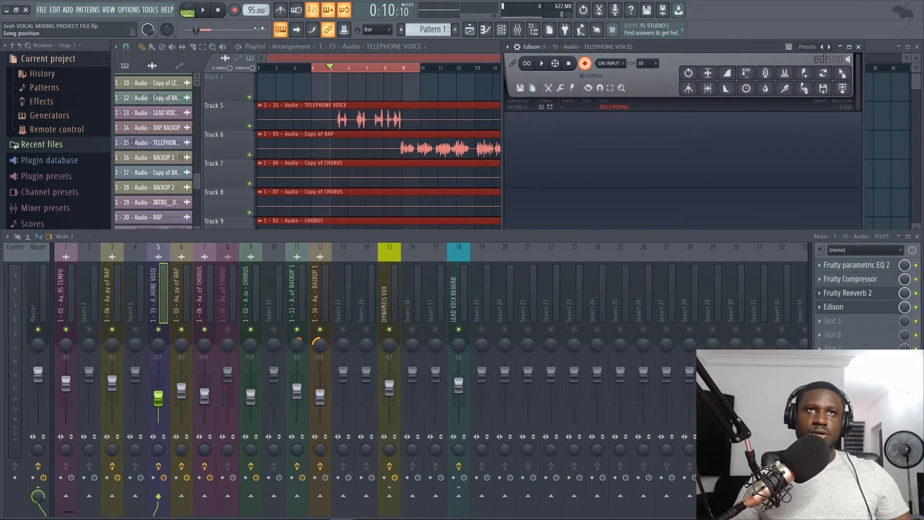
pyautogui.click(205, 12)
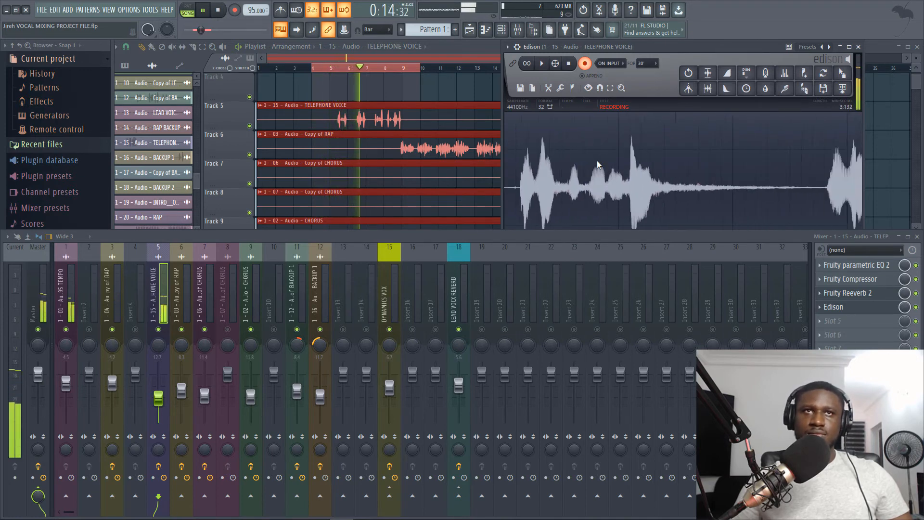
pyautogui.click(224, 12)
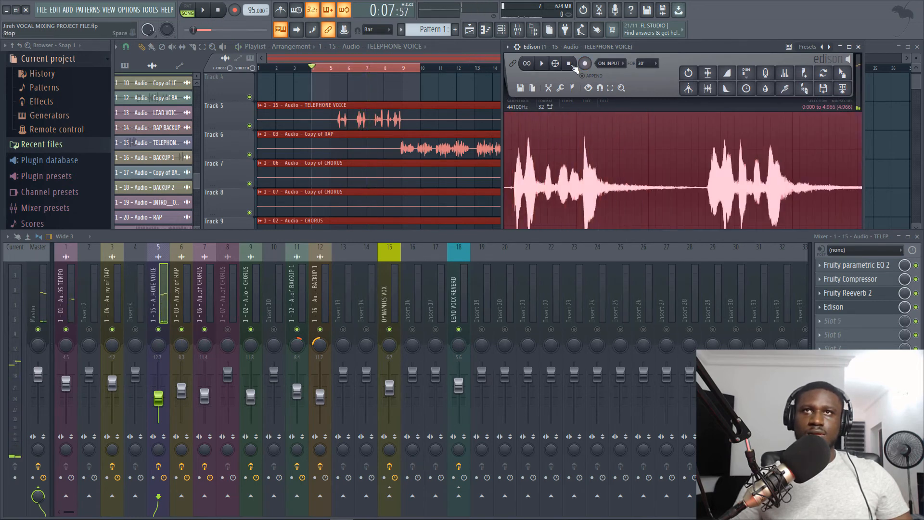
pyautogui.press('Delete')
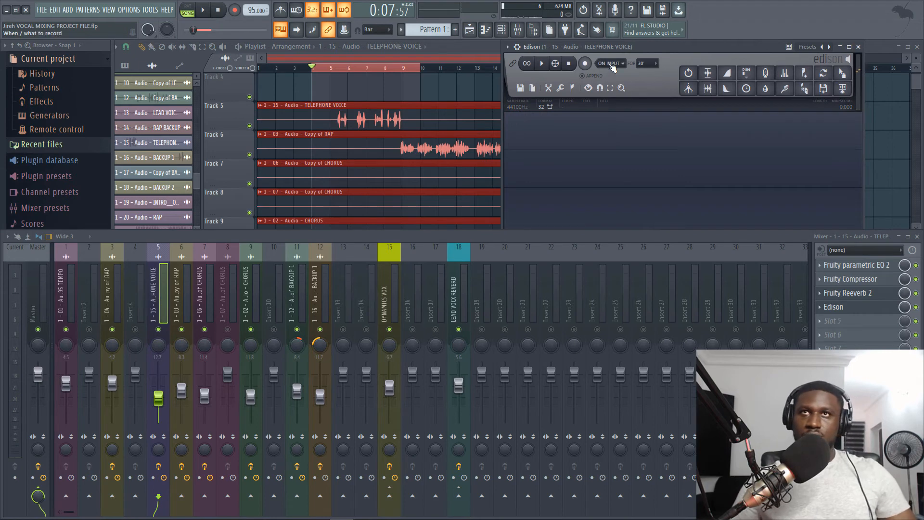
# Set Edison to record on play, capture the telephone voice with its reverb from bar 4 past bar 9, and end the recording.
pyautogui.click(611, 66)
pyautogui.click(609, 101)
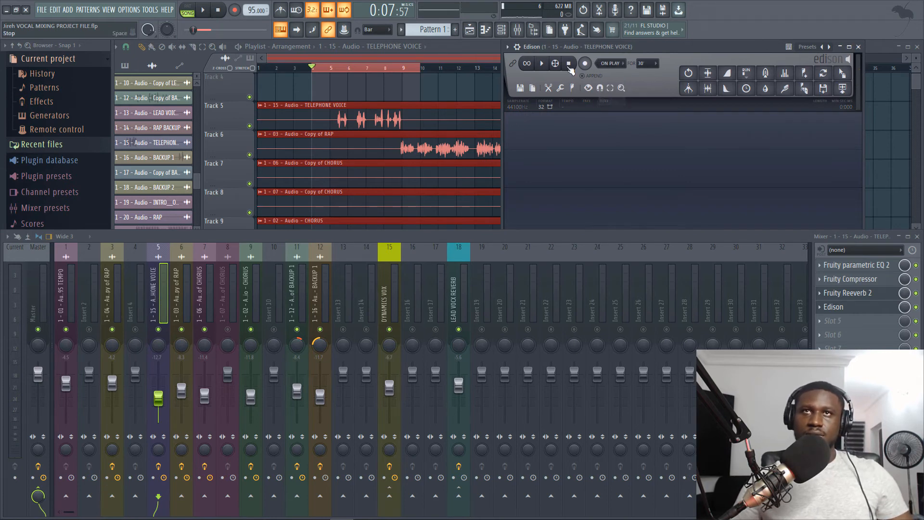
pyautogui.click(203, 11)
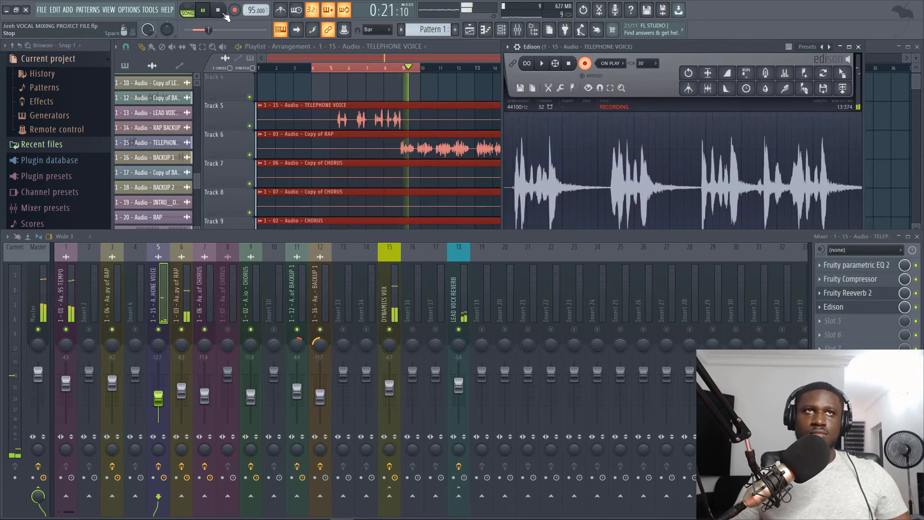
pyautogui.click(227, 16)
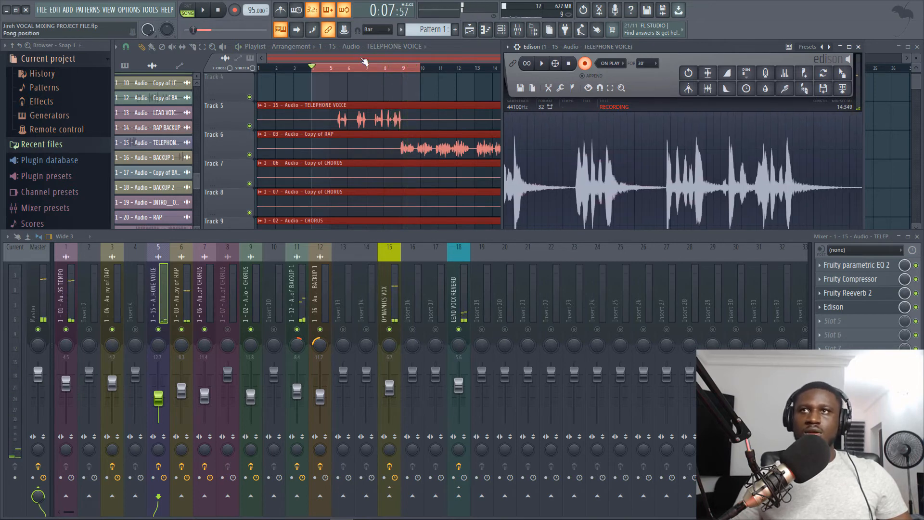
pyautogui.click(585, 65)
# Place the Edison recording on Track 4 starting at bar 4, and clear the playlist time selection.
pyautogui.moveTo(843, 89); pyautogui.dragTo(329, 175)
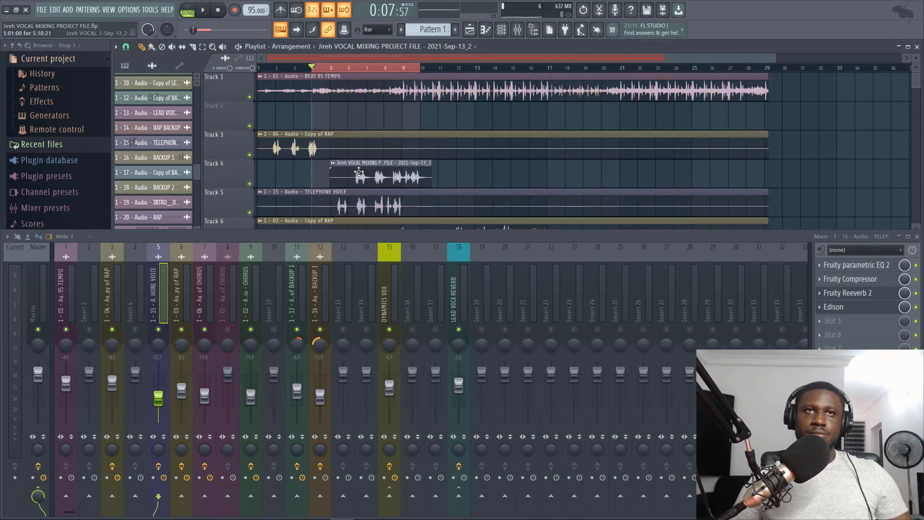
pyautogui.scroll(4, 337, 74)
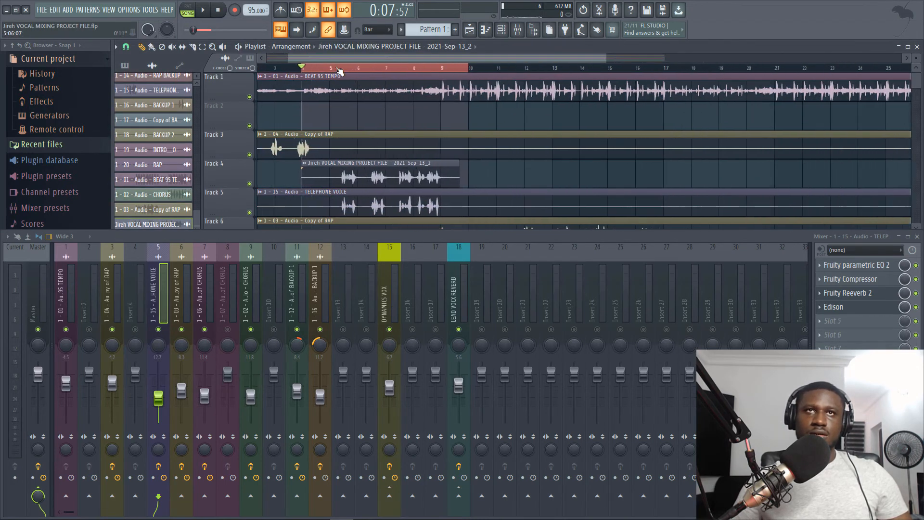
pyautogui.keyDown('ctrl'); pyautogui.click(366, 71); pyautogui.keyUp('ctrl')
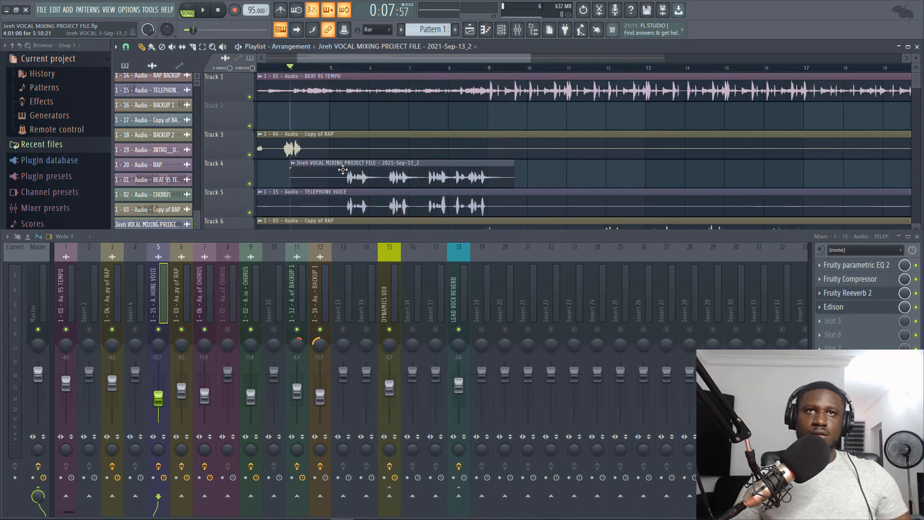
# Reverse the recorded telephone voice clip on Track 4 in its sample settings, and close the settings.
pyautogui.scroll(-3, 343, 170)
pyautogui.scroll(4, 342, 62)
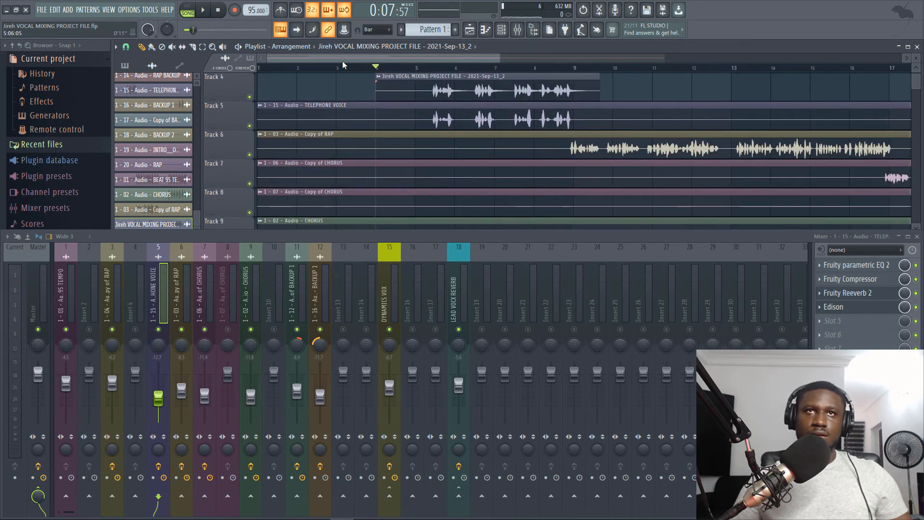
pyautogui.doubleClick(473, 90)
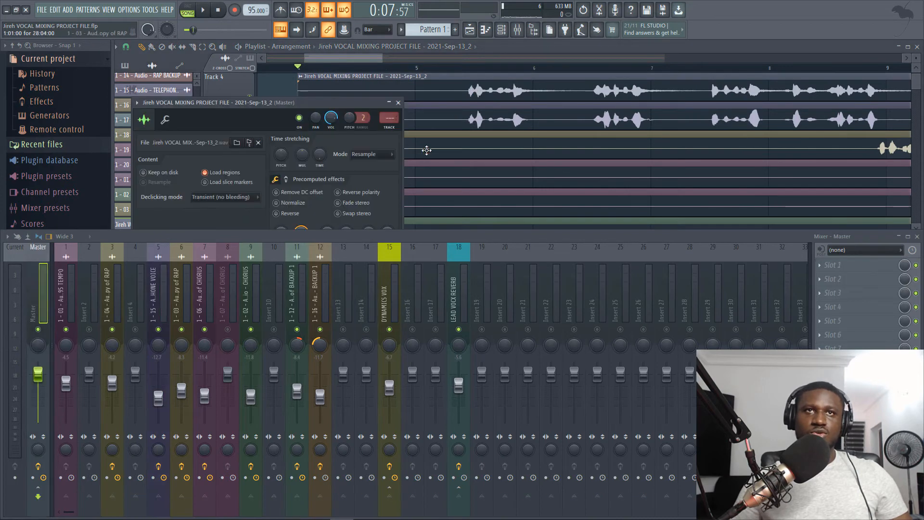
pyautogui.moveTo(308, 109); pyautogui.dragTo(332, 66)
pyautogui.click(320, 172)
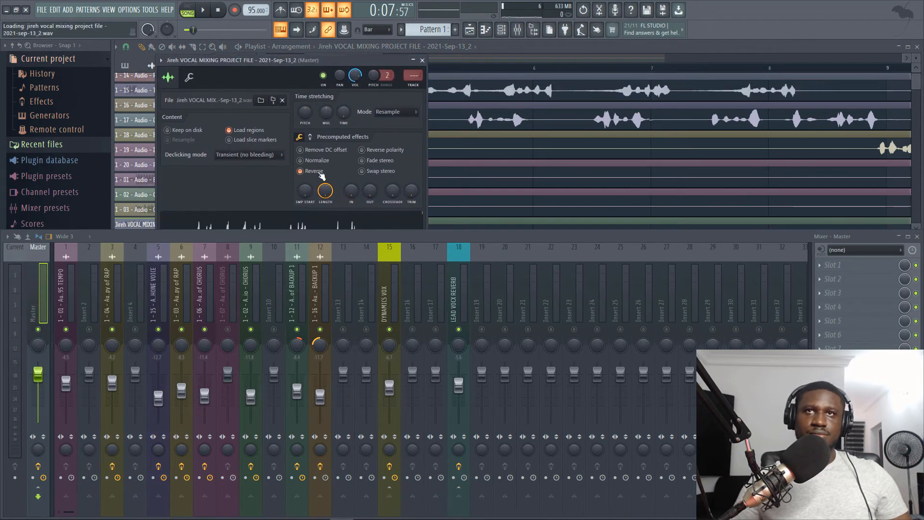
pyautogui.press('Escape')
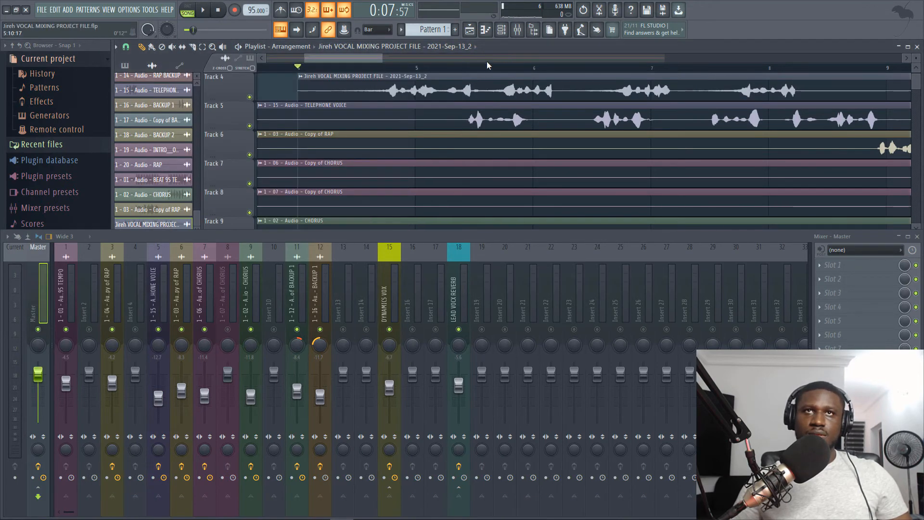
# Change the playlist snap from bar to 1/4 beat for finer editing of the reversed recording.
pyautogui.scroll(-5, 499, 68)
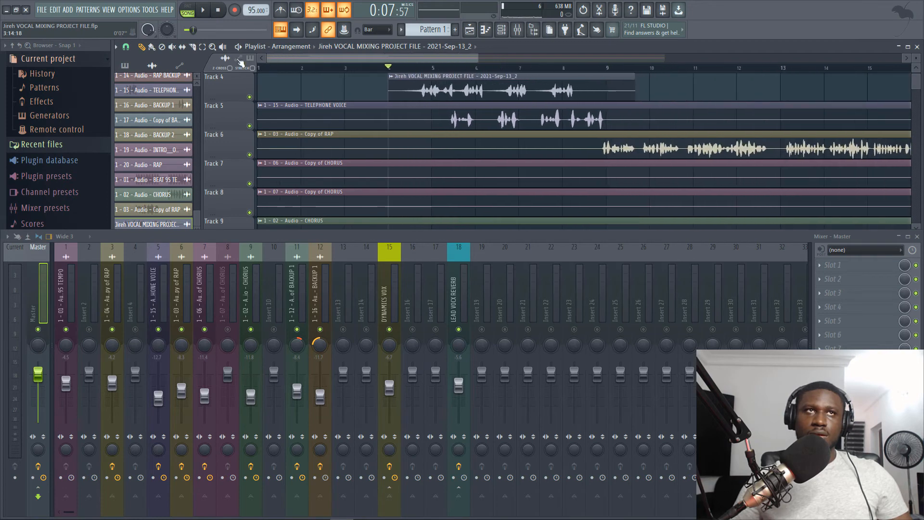
pyautogui.click(125, 47)
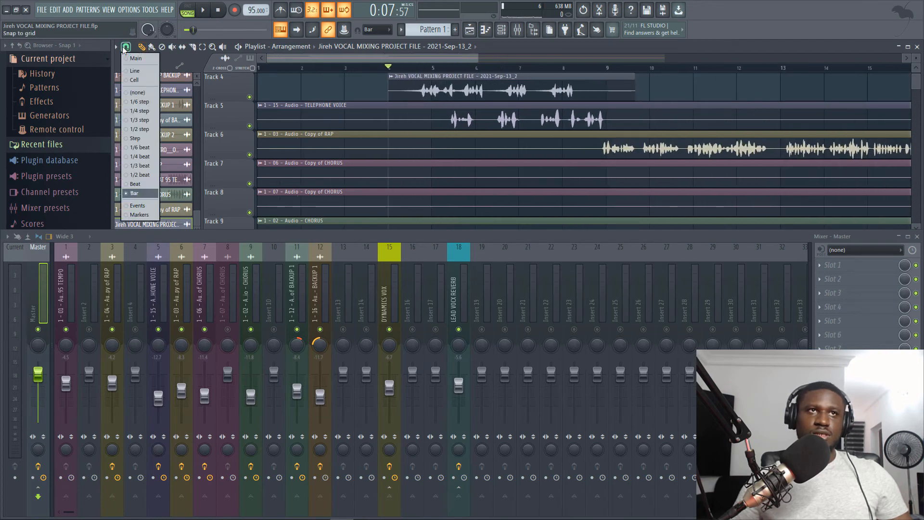
pyautogui.click(141, 157)
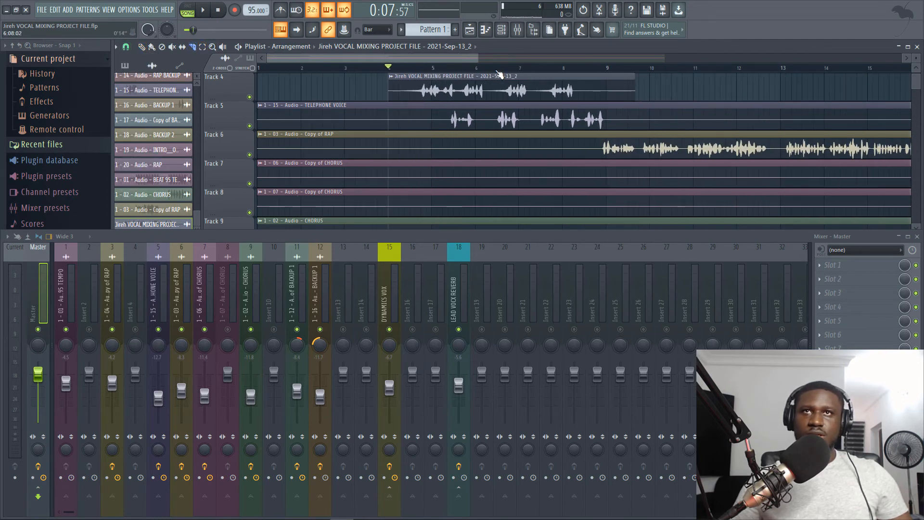
pyautogui.scroll(5, 555, 70)
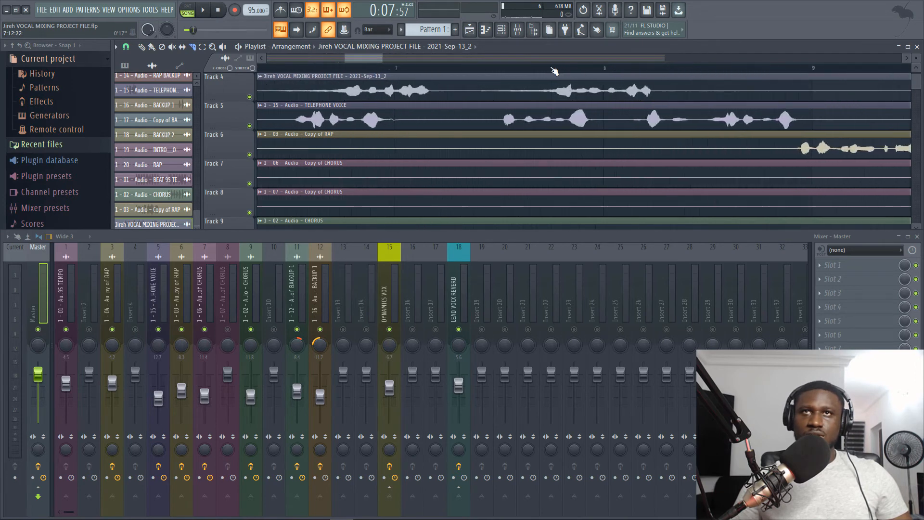
pyautogui.scroll(-4, 478, 75)
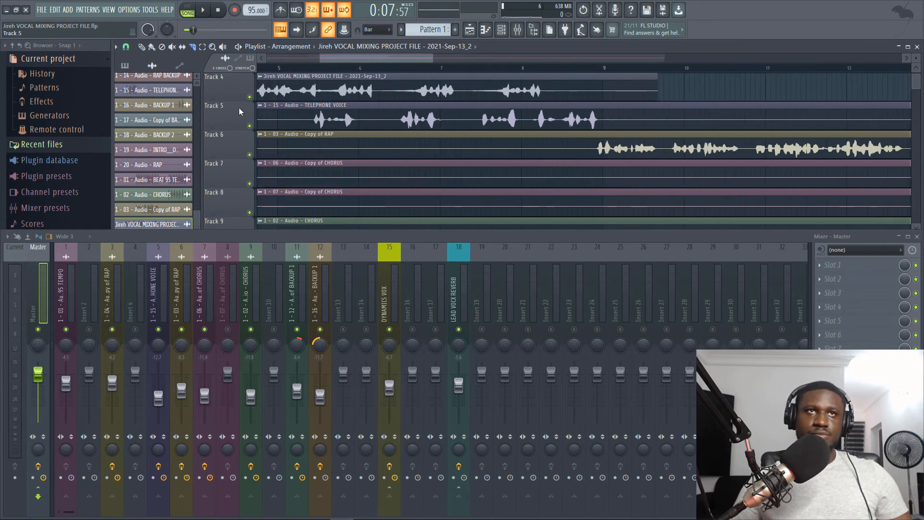
# Solo Track 4 and audition the reversed recording around bar 7.
pyautogui.rightClick(250, 97)
pyautogui.press('space')
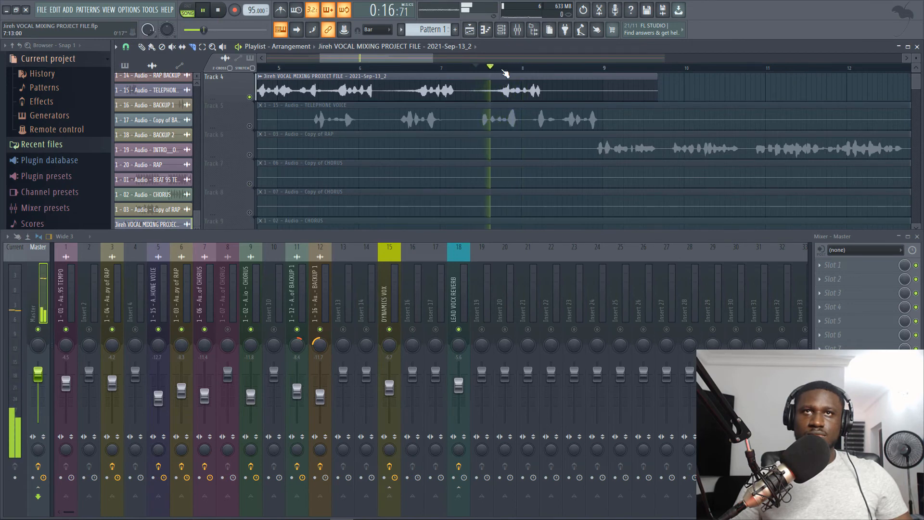
pyautogui.scroll(5, 506, 73)
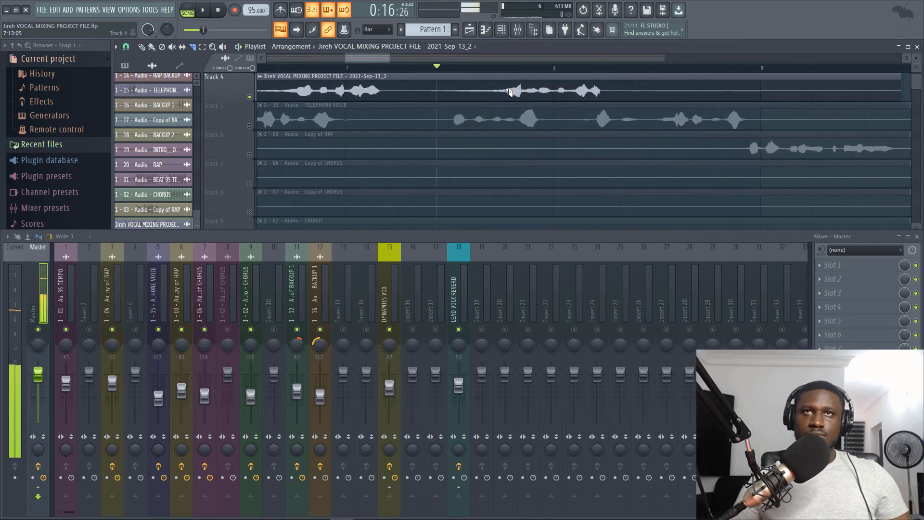
pyautogui.press('space')
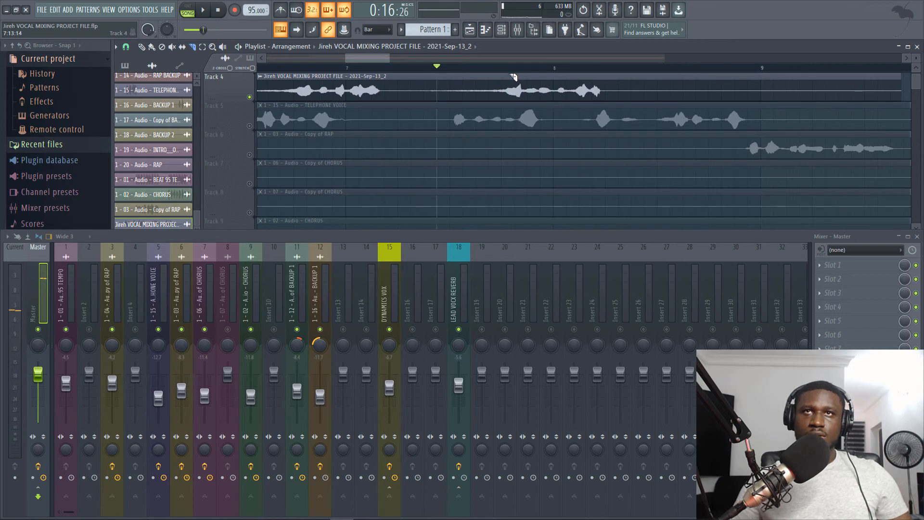
# Set the snap to 1/4 step, audition the reverb swell, and slice the Track 4 clip just before its last phrase, about three quarters through bar 7.
pyautogui.click(127, 47)
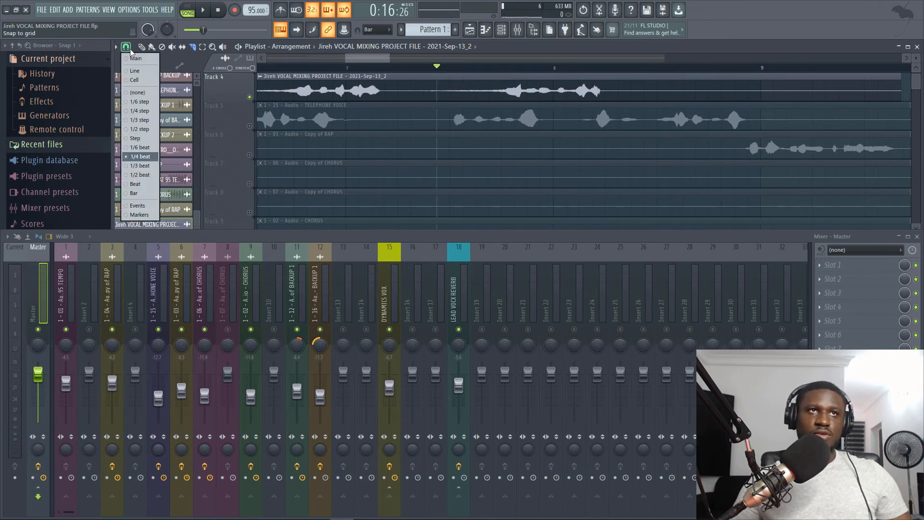
pyautogui.click(141, 111)
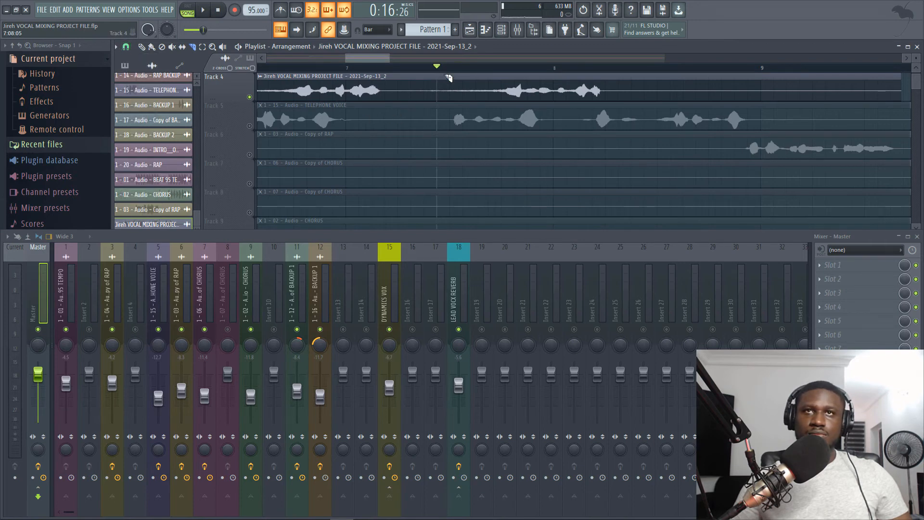
pyautogui.press('space')
pyautogui.press('space')
pyautogui.scroll(5, 514, 72)
pyautogui.press('space')
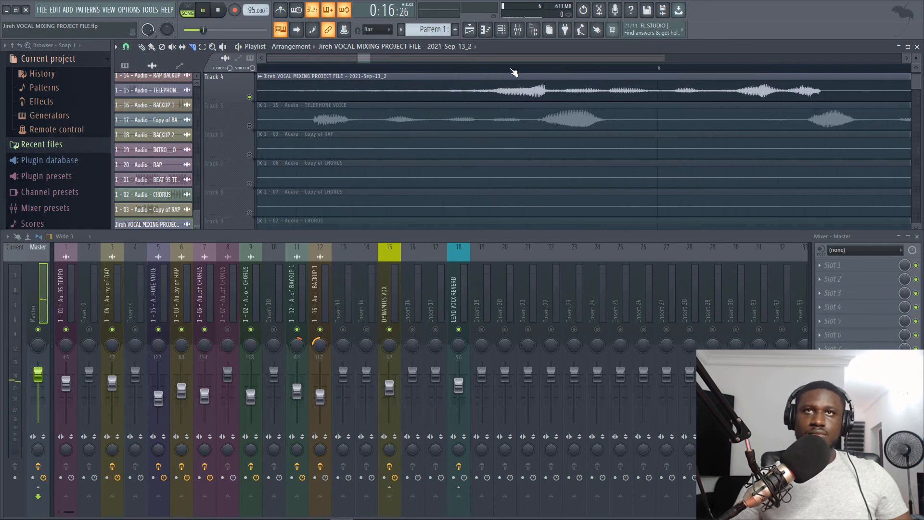
pyautogui.press('space')
pyautogui.press('space')
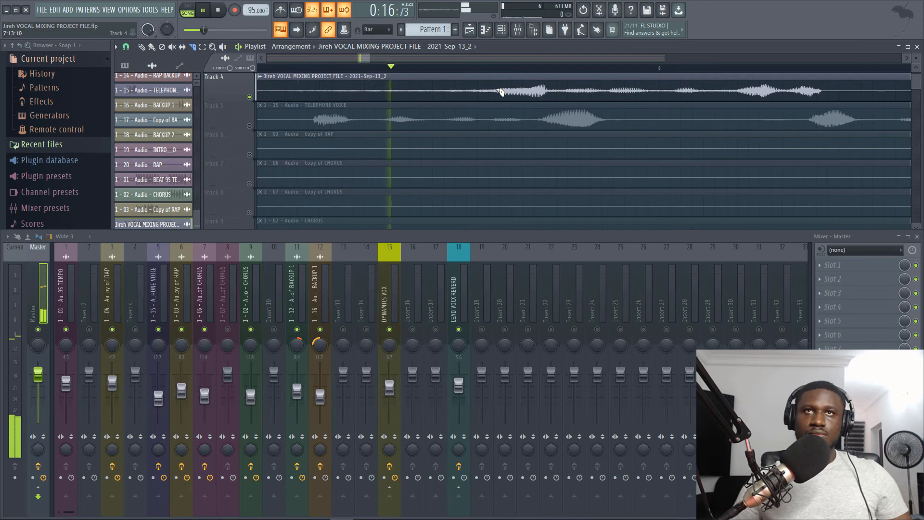
pyautogui.press('space')
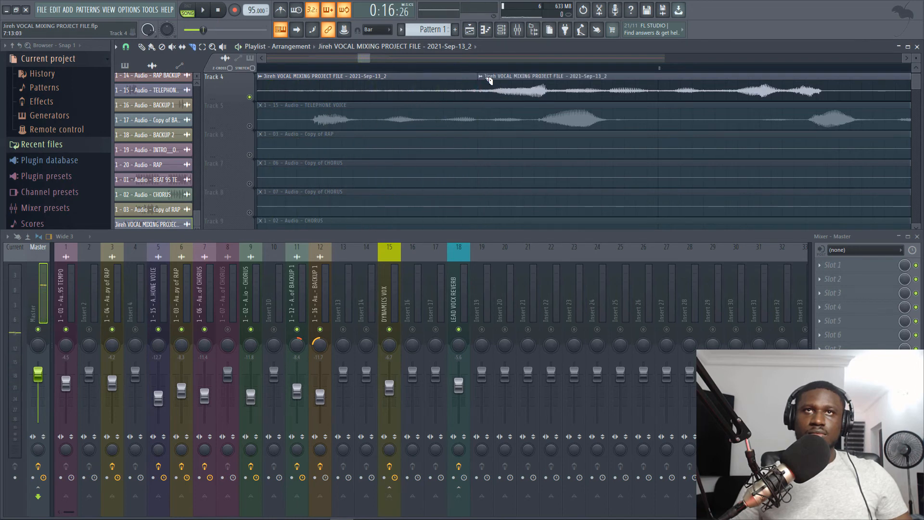
pyautogui.scroll(-5, 499, 67)
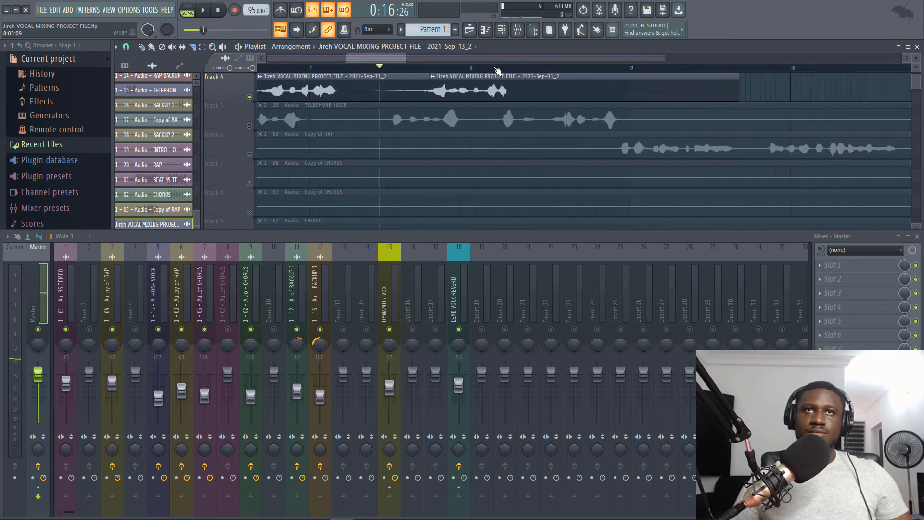
# Set the snap to 1/4 beat and slice the Track 4 clip after its third phrase, isolating the reversed reverb swell in bar 7.
pyautogui.click(127, 47)
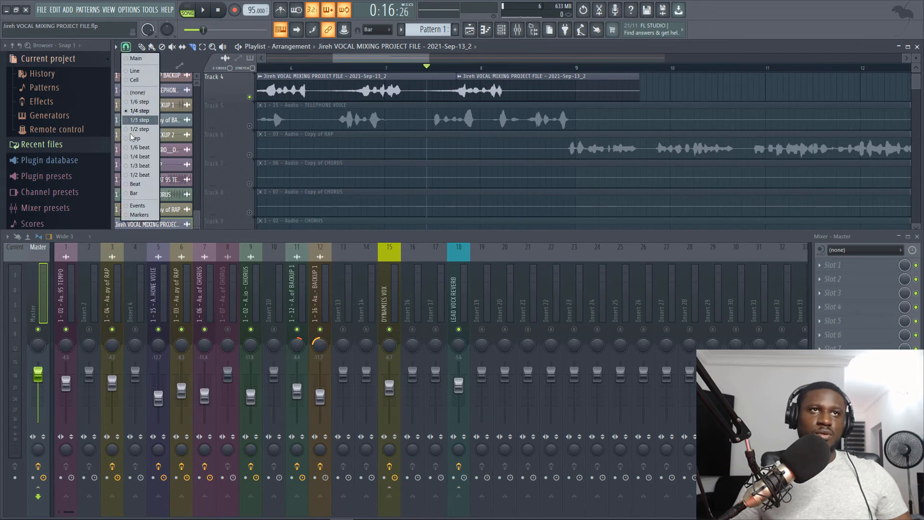
pyautogui.click(134, 159)
pyautogui.press('space')
pyautogui.scroll(4, 456, 76)
pyautogui.press('space')
pyautogui.scroll(-3, 456, 75)
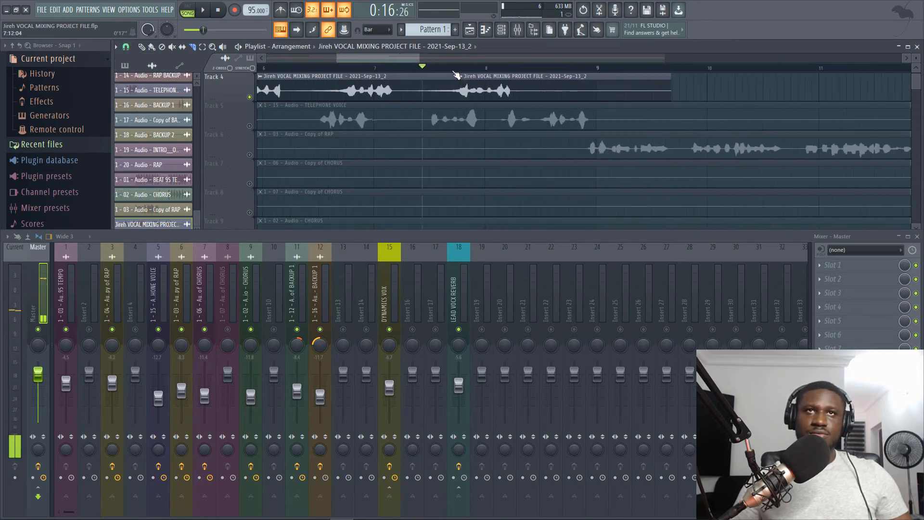
pyautogui.scroll(3, 406, 76)
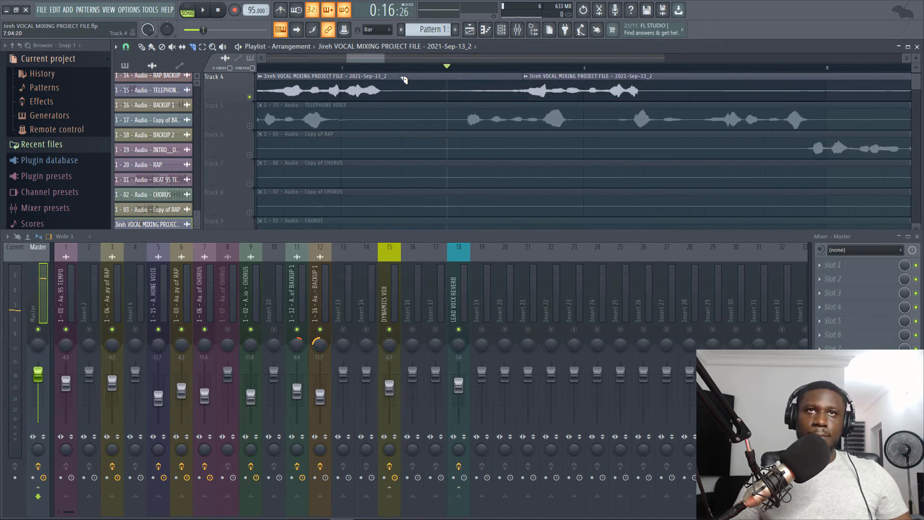
pyautogui.scroll(-5, 421, 69)
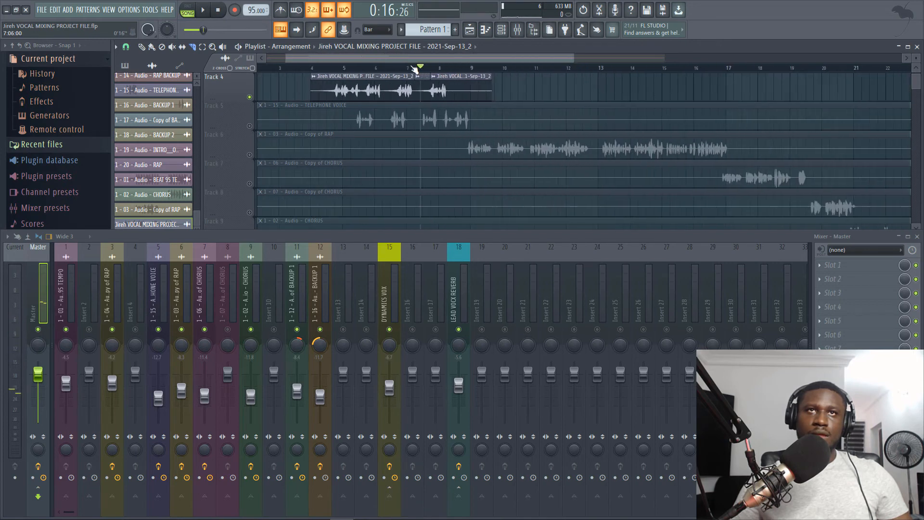
# Insert an empty track directly above the telephone voice track and unmute the telephone voice.
pyautogui.rightClick(229, 112)
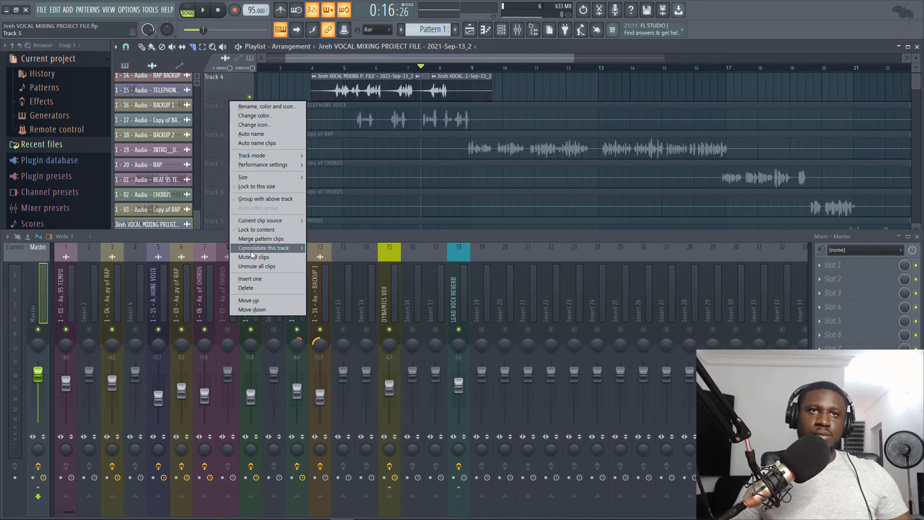
pyautogui.click(251, 279)
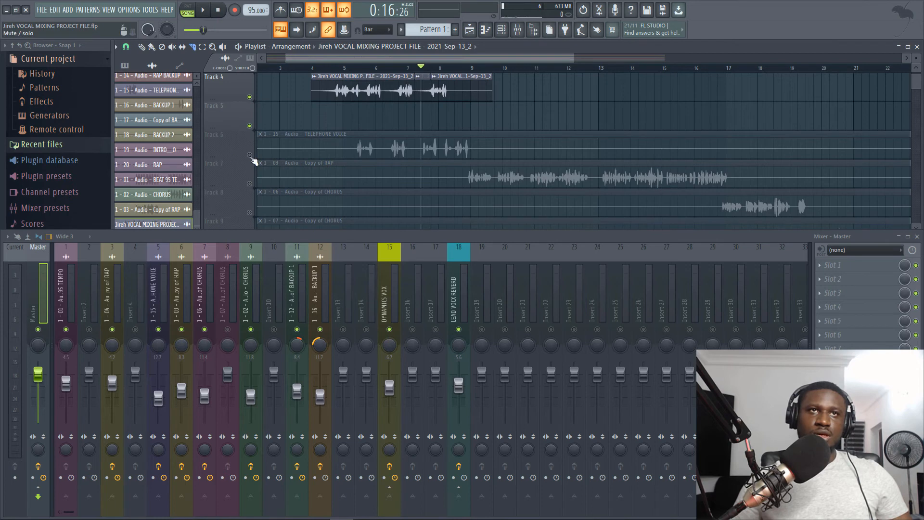
pyautogui.click(250, 155)
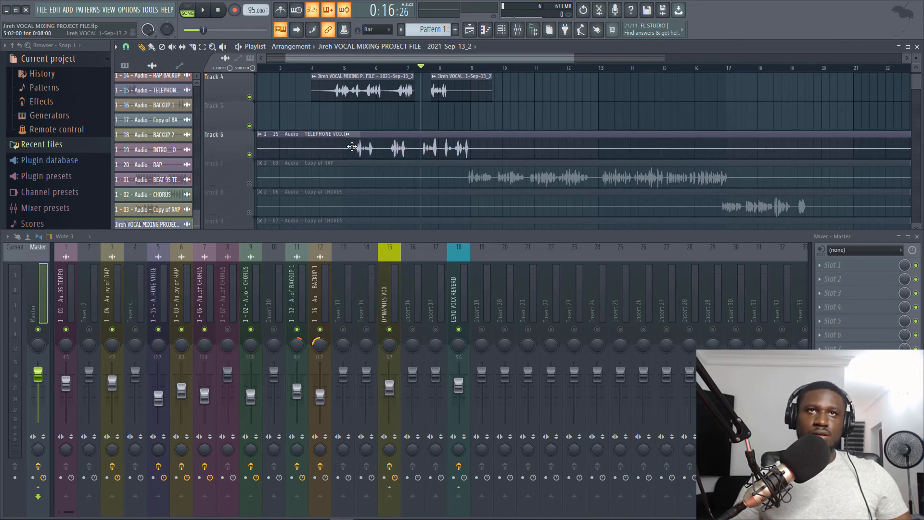
# Place the isolated swell on Track 5 starting at bar 5, mute Track 4, and audition the swell leading into the first telephone phrase.
pyautogui.click(250, 97)
pyautogui.click(346, 72)
pyautogui.press('space')
pyautogui.scroll(3, 346, 72)
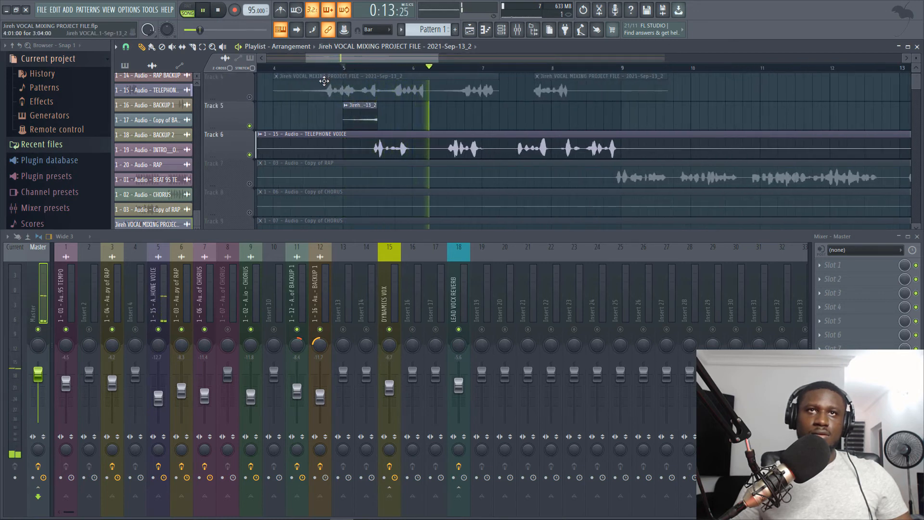
pyautogui.press('space')
pyautogui.press('space')
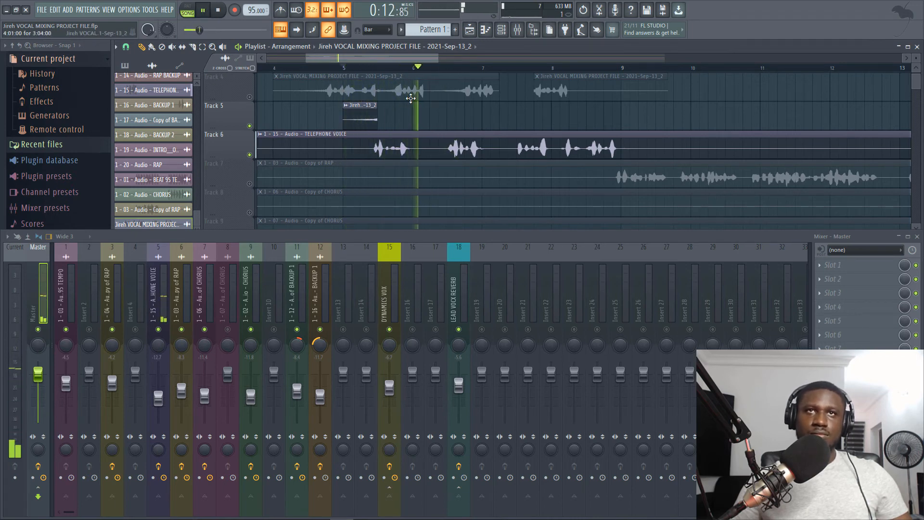
pyautogui.press('space')
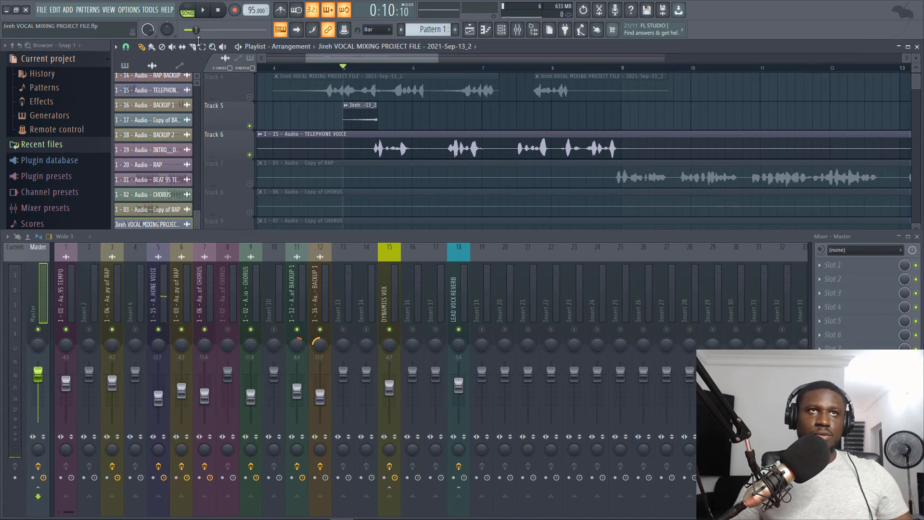
# Slice the reversed swell in bar 6 of Track 4, move it to Track 5 just before bar 6, and audition it.
pyautogui.scroll(3, 399, 73)
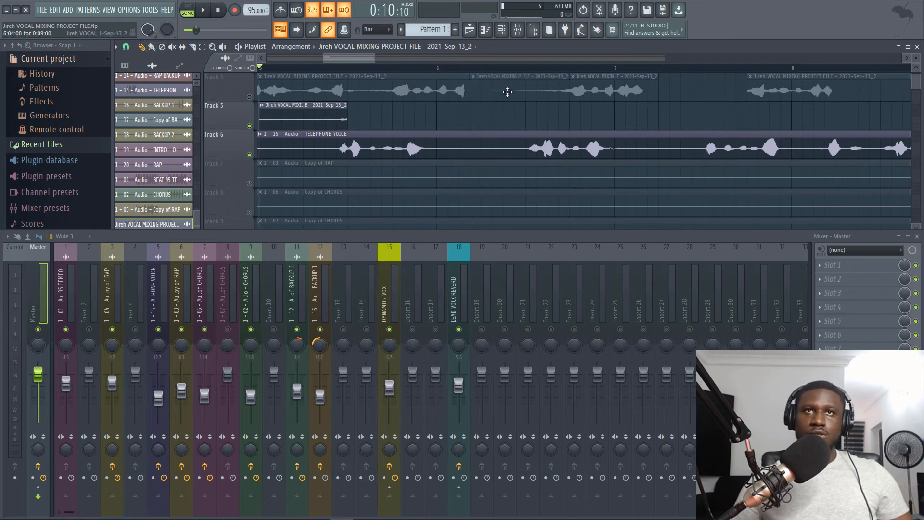
pyautogui.moveTo(507, 92); pyautogui.dragTo(455, 135)
pyautogui.press('space')
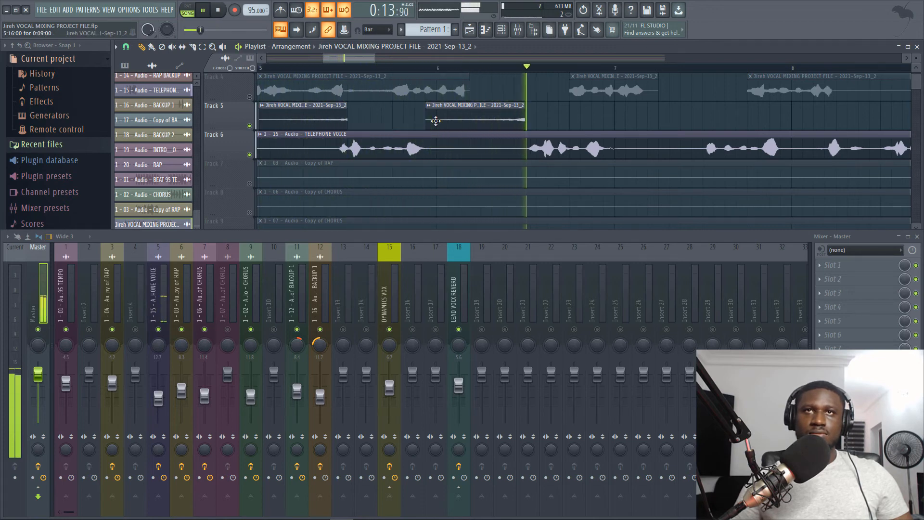
pyautogui.press('space')
pyautogui.scroll(-2, 425, 71)
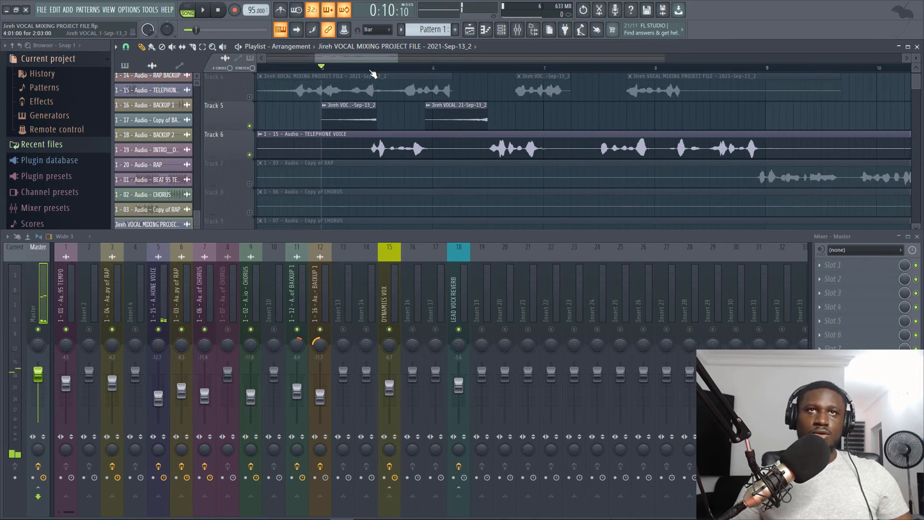
# Try a third swell, sliced from the second half of bar 5 on Track 4, on Track 5 about a quarter into bar 7, and audition it.
pyautogui.scroll(3, 373, 73)
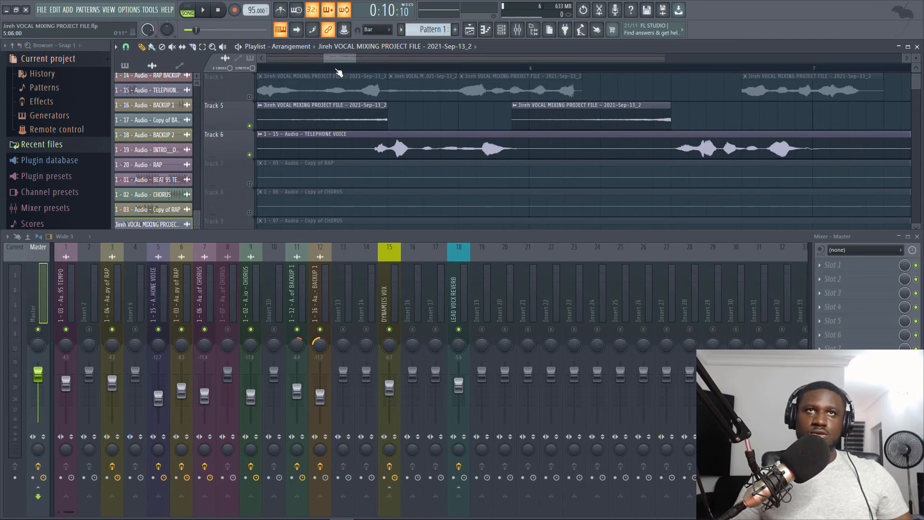
pyautogui.scroll(-2, 339, 73)
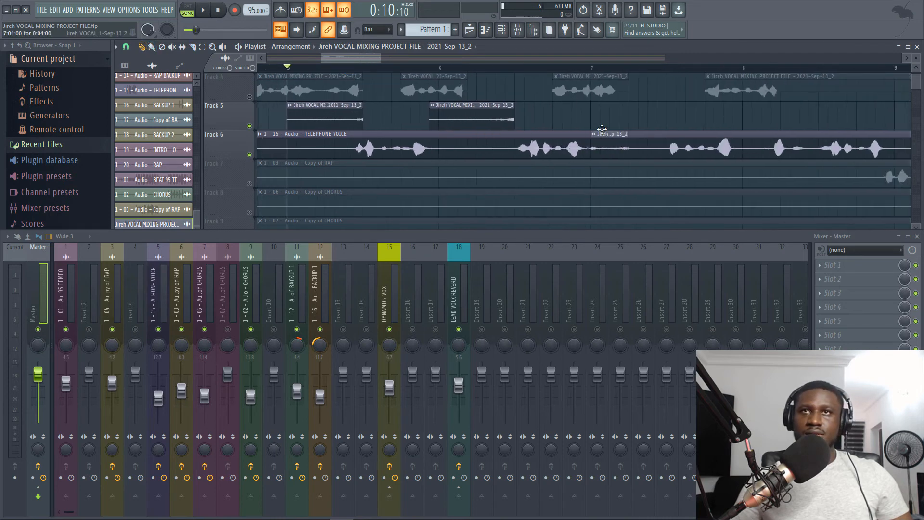
pyautogui.moveTo(605, 123); pyautogui.dragTo(622, 112)
pyautogui.press('space')
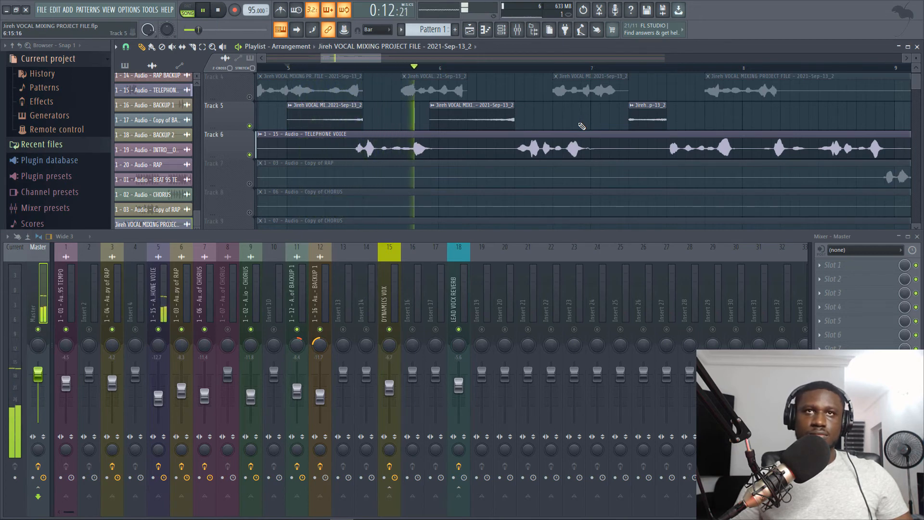
pyautogui.scroll(-2, 584, 72)
pyautogui.scroll(-1, 585, 73)
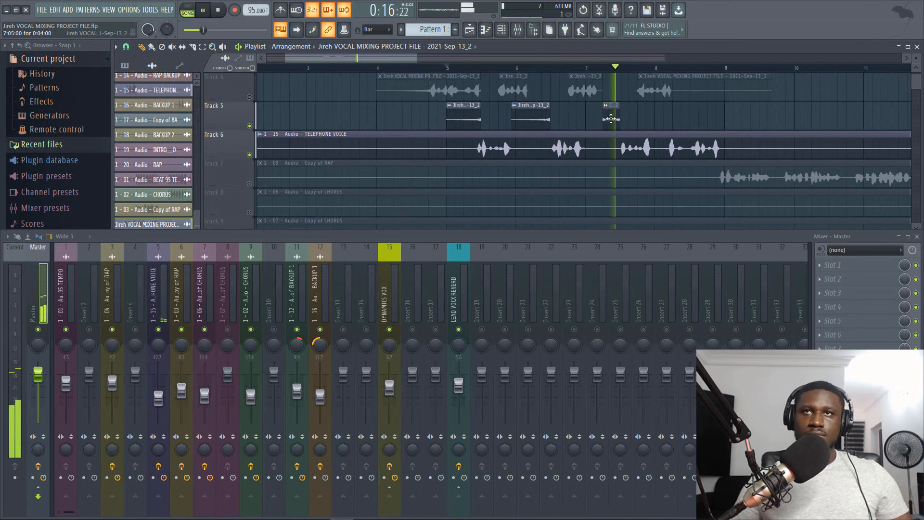
pyautogui.press('space')
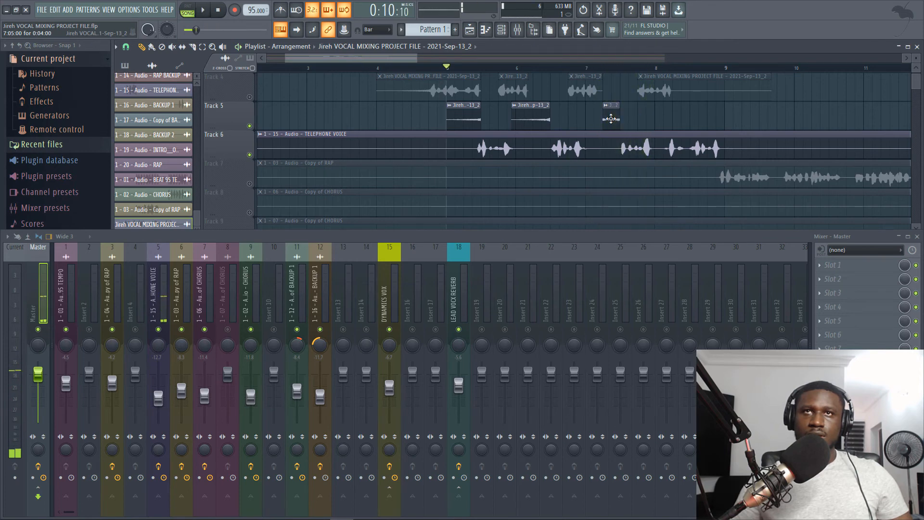
# Remove the third swell from Track 5 and audition the remaining two with the telephone voice from bar 5.
pyautogui.press('space')
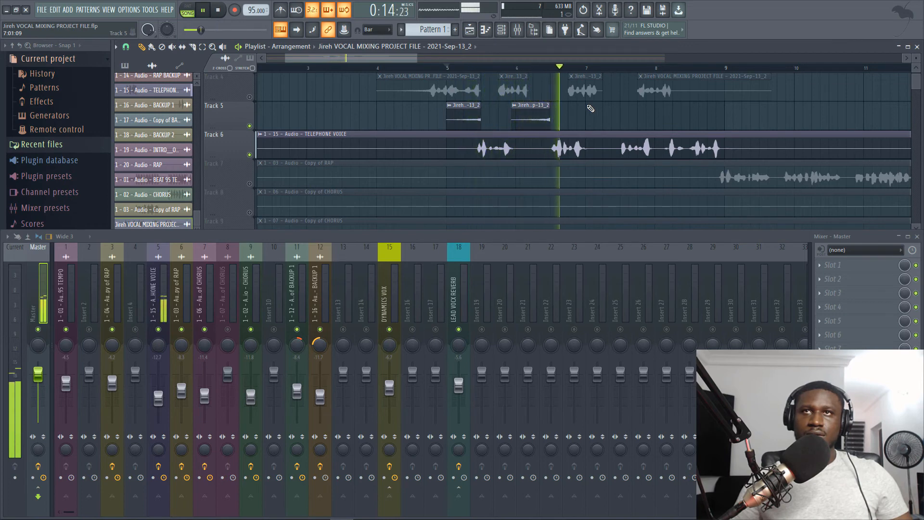
pyautogui.press('space')
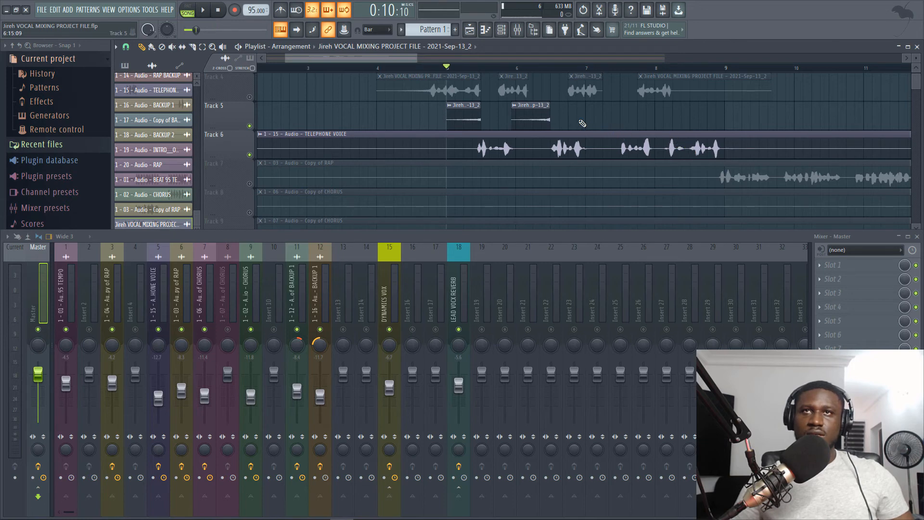
pyautogui.hotkey('ctrl', 'z')
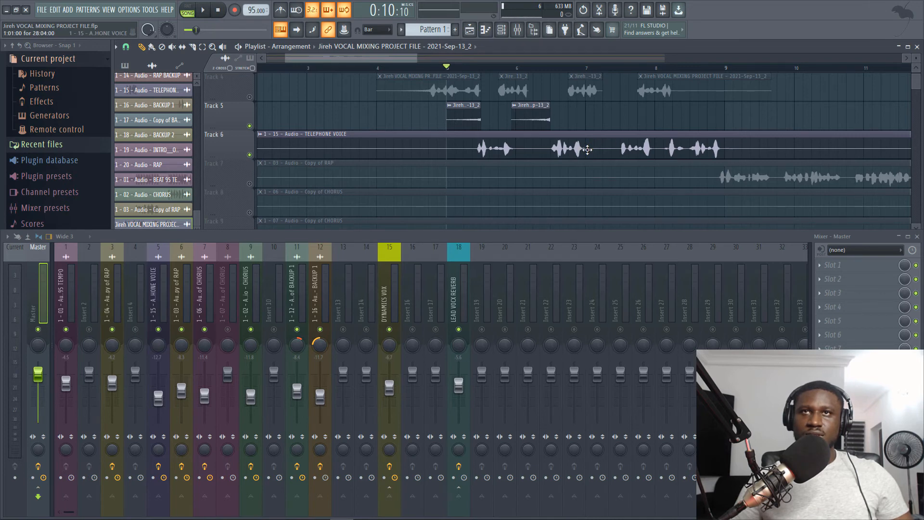
# Unsolo the telephone voice and swell tracks, keep Track 4 muted, and play the full mix from bar 5.
pyautogui.press('space')
pyautogui.press('space')
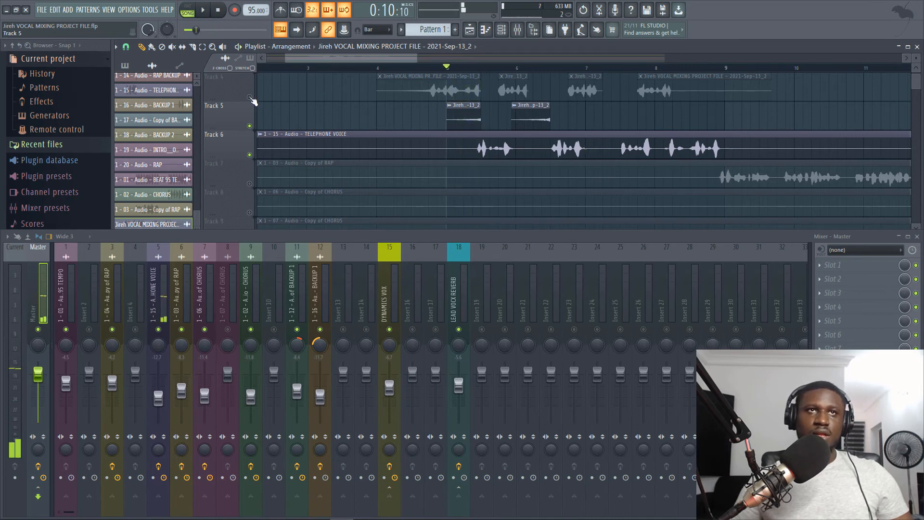
pyautogui.rightClick(250, 97)
pyautogui.rightClick(250, 97)
pyautogui.click(249, 98)
pyautogui.press('space')
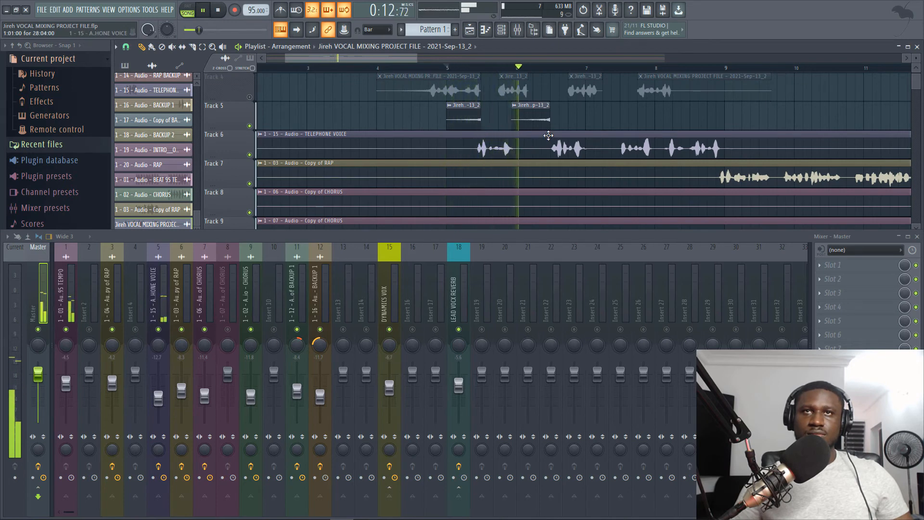
# Open the reversed swell sample's channel settings and audition its level in the full mix from bar 5.
pyautogui.press('space')
pyautogui.doubleClick(539, 120)
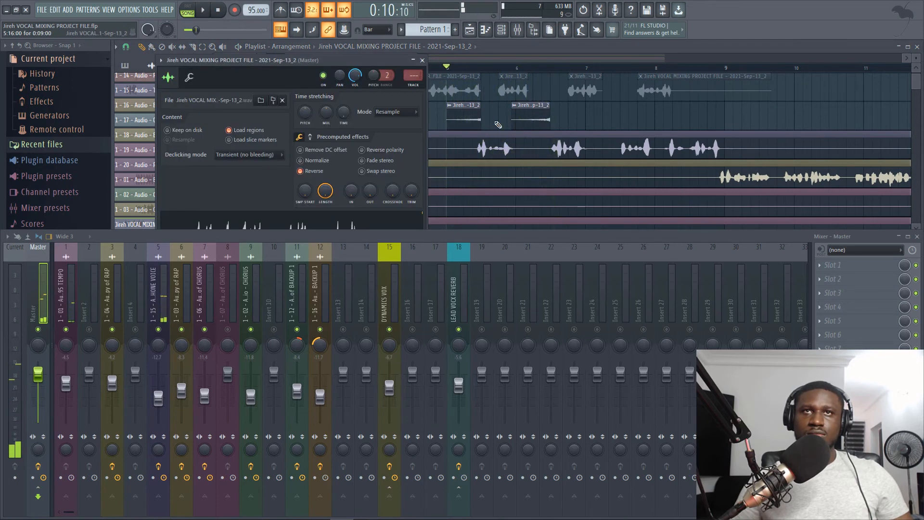
pyautogui.press('space')
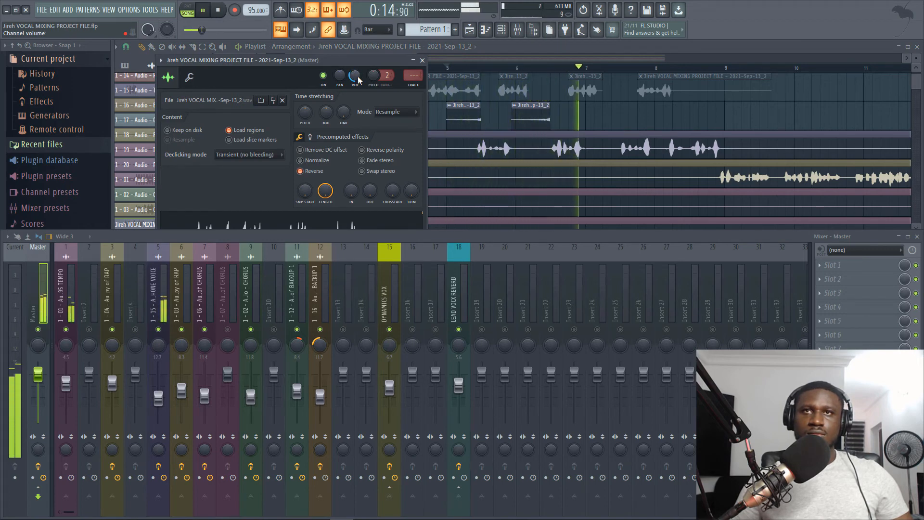
pyautogui.press('space')
# Delete the second swell from Track 5 and audition the mix from bar 5 with only the first swell.
pyautogui.rightClick(535, 115)
pyautogui.scroll(2, 454, 93)
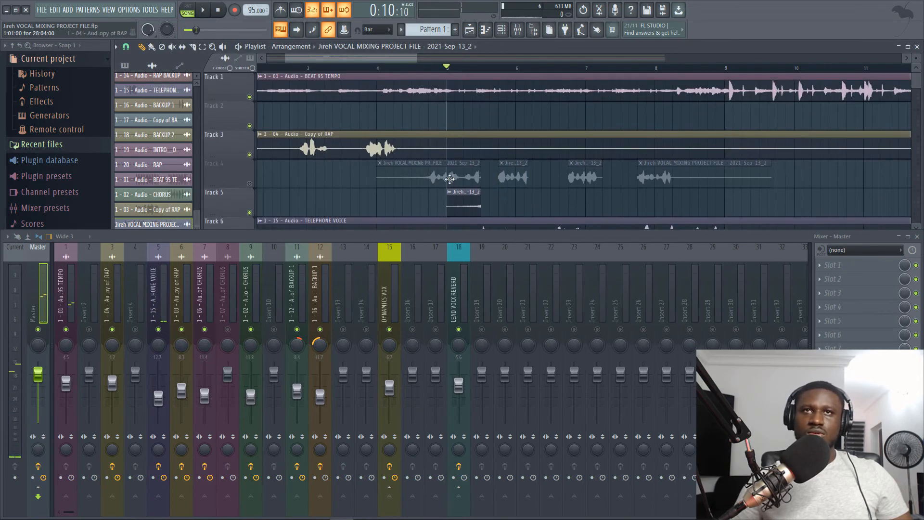
pyautogui.scroll(-3, 641, 140)
pyautogui.scroll(3, 631, 123)
pyautogui.press('space')
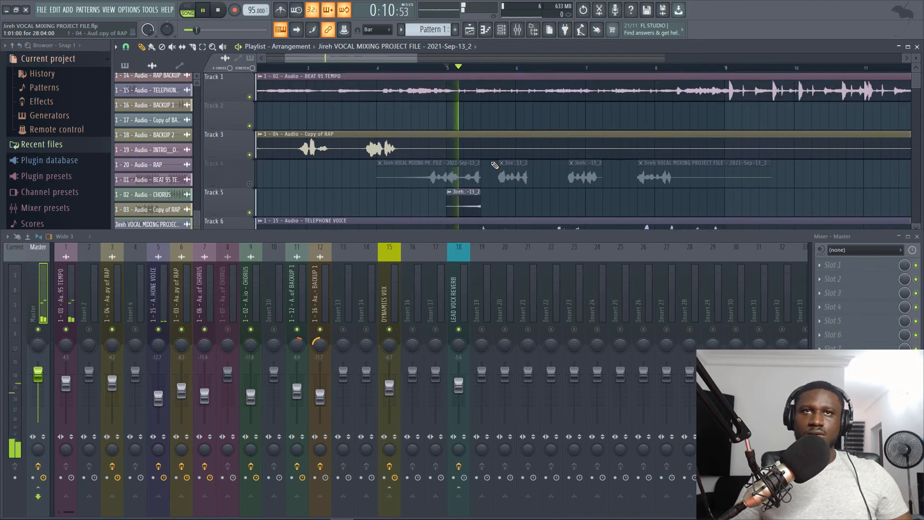
pyautogui.press('space')
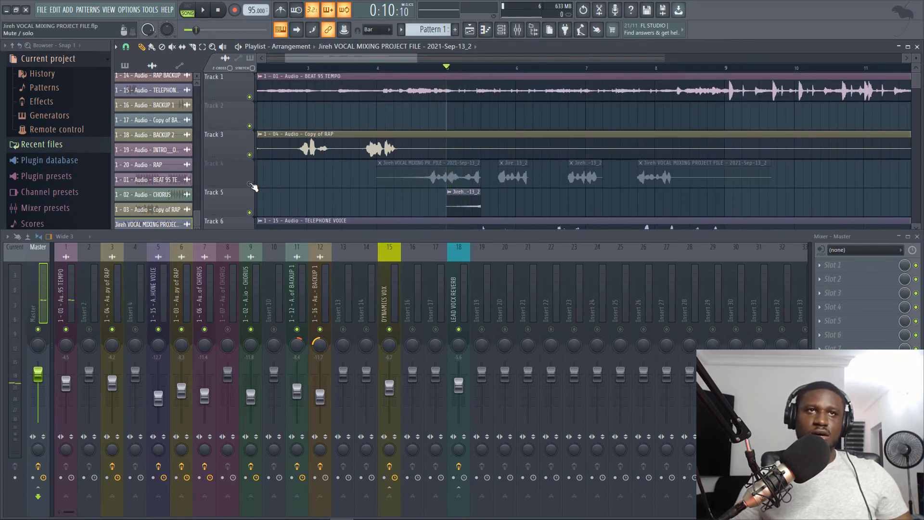
# Solo Track 4 to audition its reversed reverb clips from bar 4, and restore the other tracks with Track 4 muted.
pyautogui.click(250, 184)
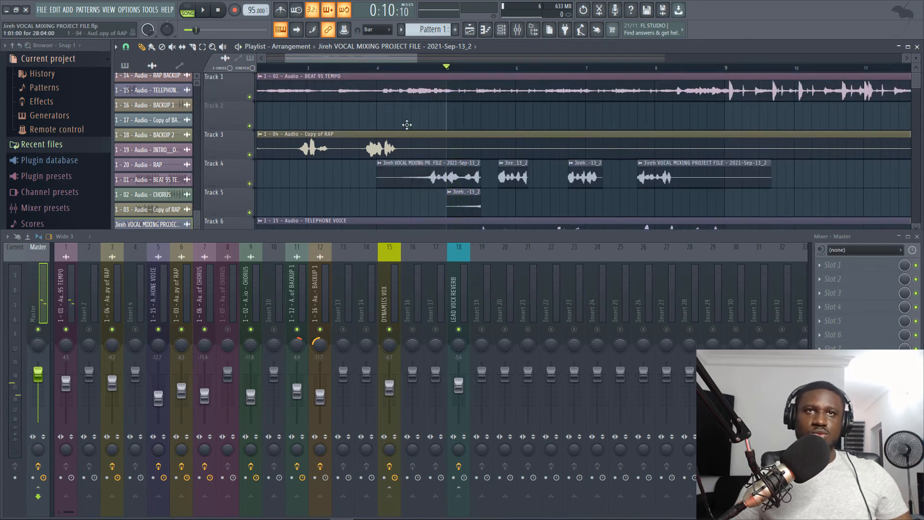
pyautogui.keyDown('ctrl'); pyautogui.click(250, 184); pyautogui.keyUp('ctrl')
pyautogui.press('space')
pyautogui.scroll(-1, 442, 170)
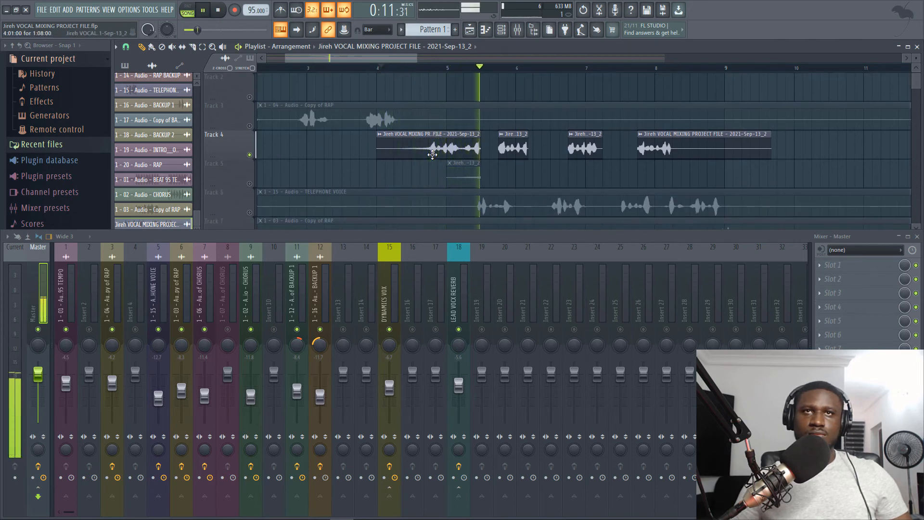
pyautogui.press('space')
pyautogui.press('space')
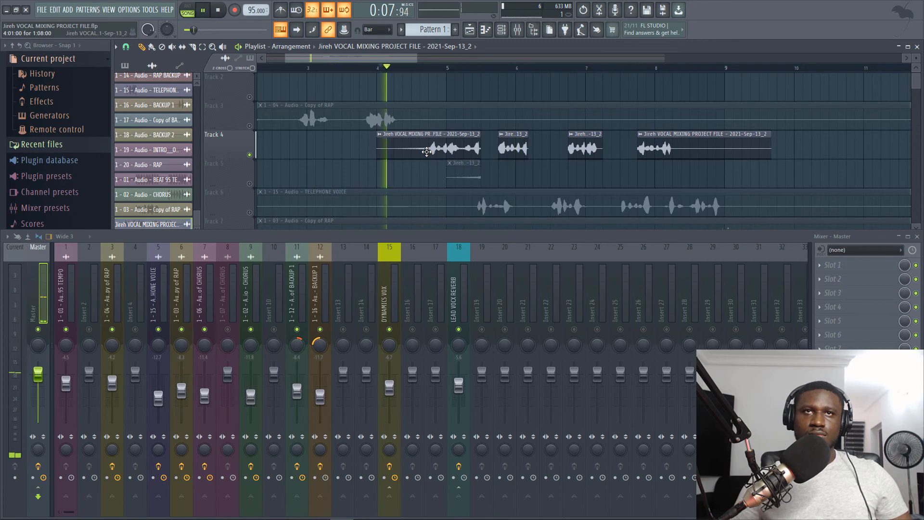
pyautogui.press('space')
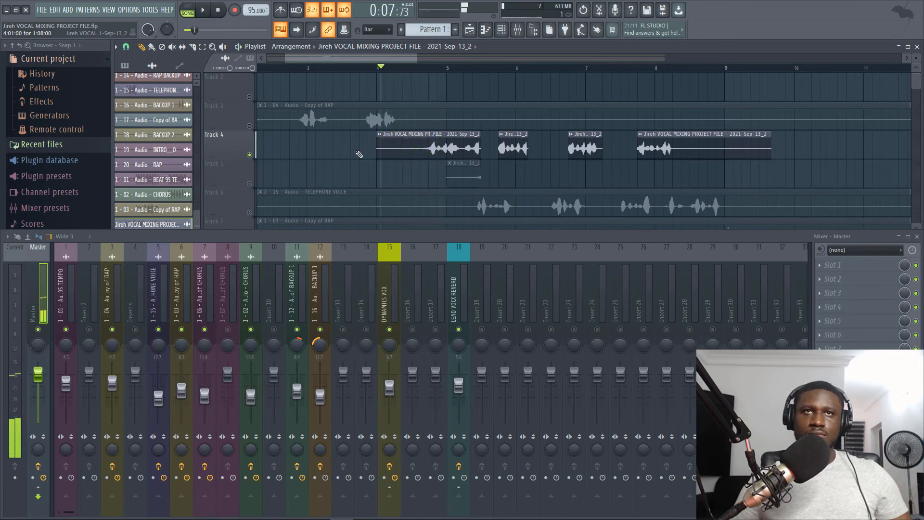
pyautogui.click(250, 155)
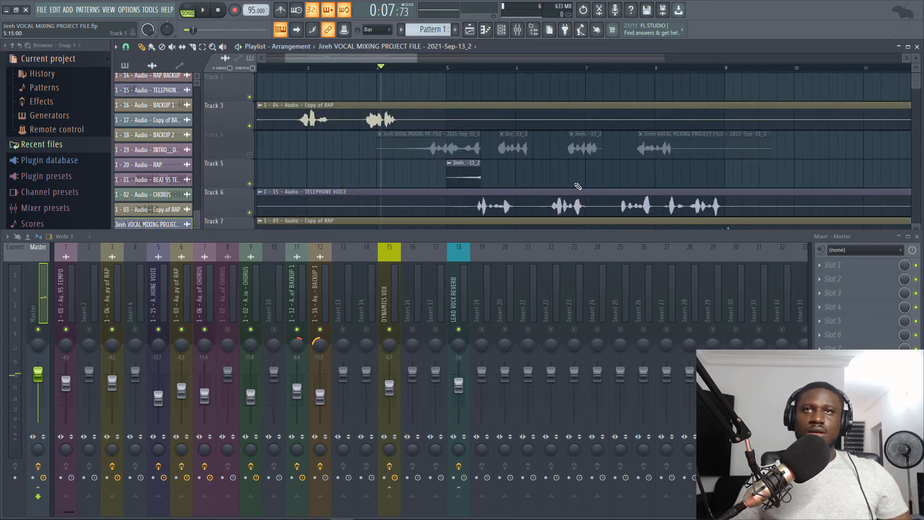
pyautogui.rightClick(725, 153)
pyautogui.rightClick(586, 145)
pyautogui.rightClick(513, 124)
pyautogui.rightClick(427, 141)
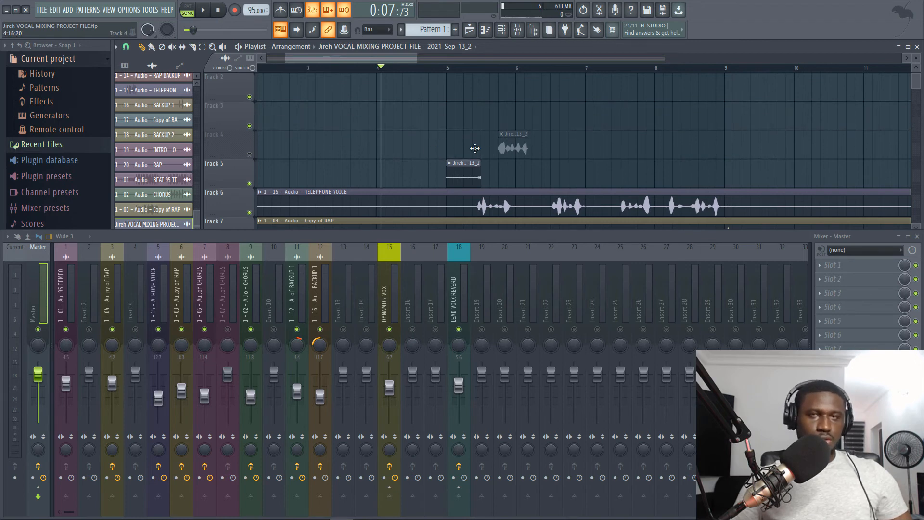
pyautogui.hotkey('ctrl', 'z')
pyautogui.rightClick(741, 153)
pyautogui.rightClick(640, 127)
pyautogui.rightClick(594, 137)
pyautogui.hotkey('ctrl', 'z')
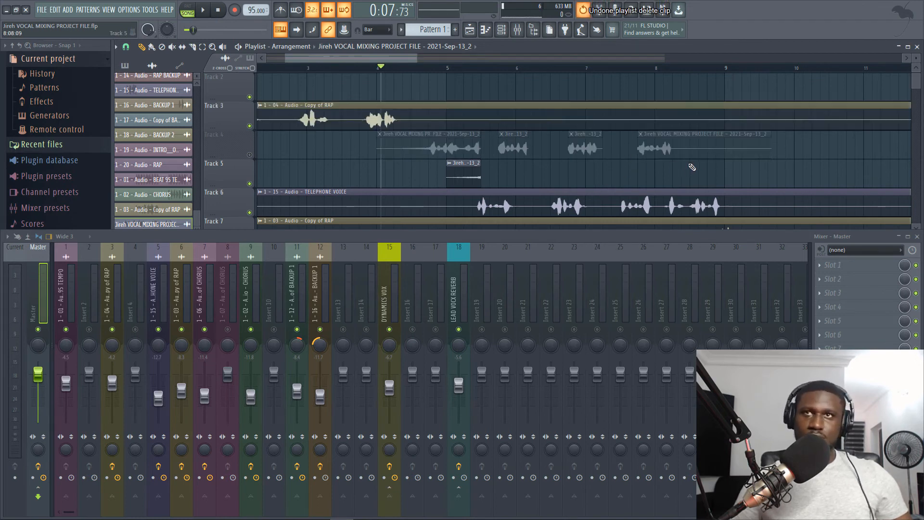
# Delete the four leftover reversed reverb clips from Track 4.
pyautogui.rightClick(683, 149)
pyautogui.rightClick(582, 150)
pyautogui.rightClick(513, 149)
pyautogui.rightClick(466, 155)
# Play the arrangement from bar 4 through the swell and telephone voice, checking the clips across all tracks.
pyautogui.press('space')
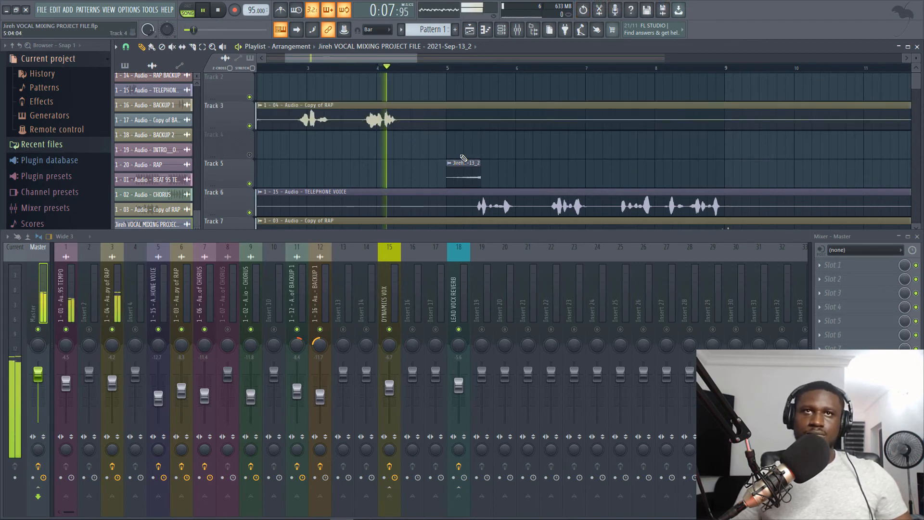
pyautogui.scroll(-2, 464, 124)
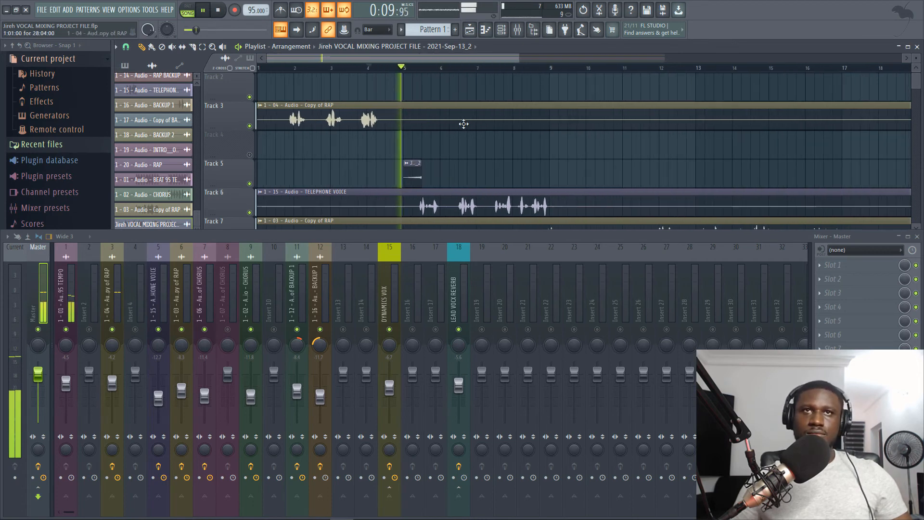
pyautogui.scroll(-2, 463, 124)
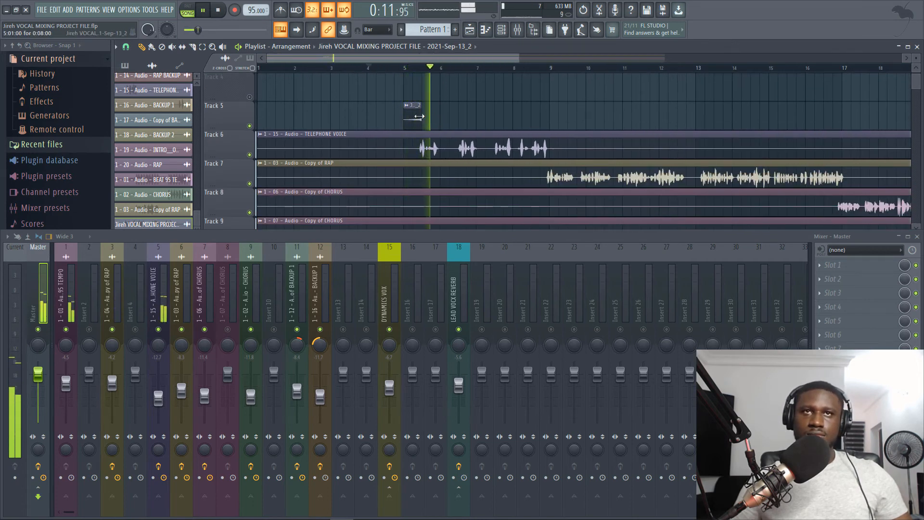
pyautogui.scroll(-2, 420, 116)
pyautogui.scroll(2, 424, 71)
pyautogui.scroll(3, 437, 91)
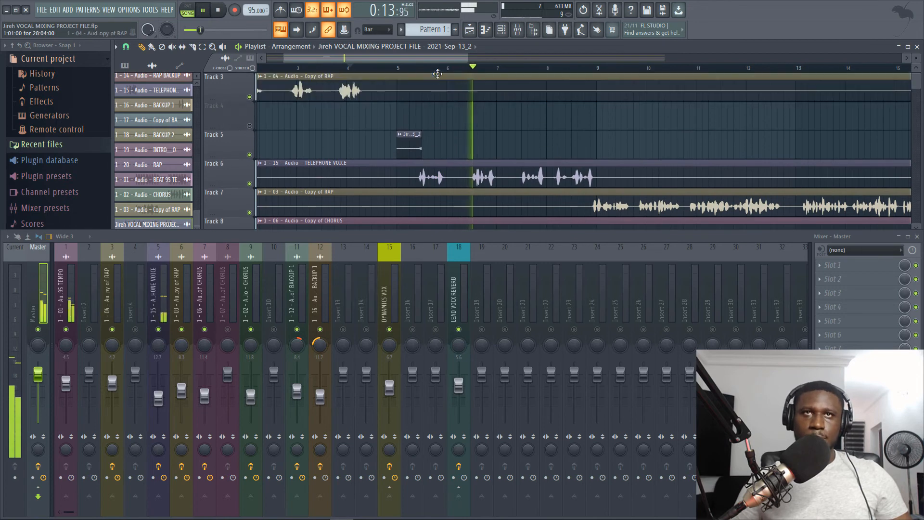
pyautogui.scroll(-5, 431, 68)
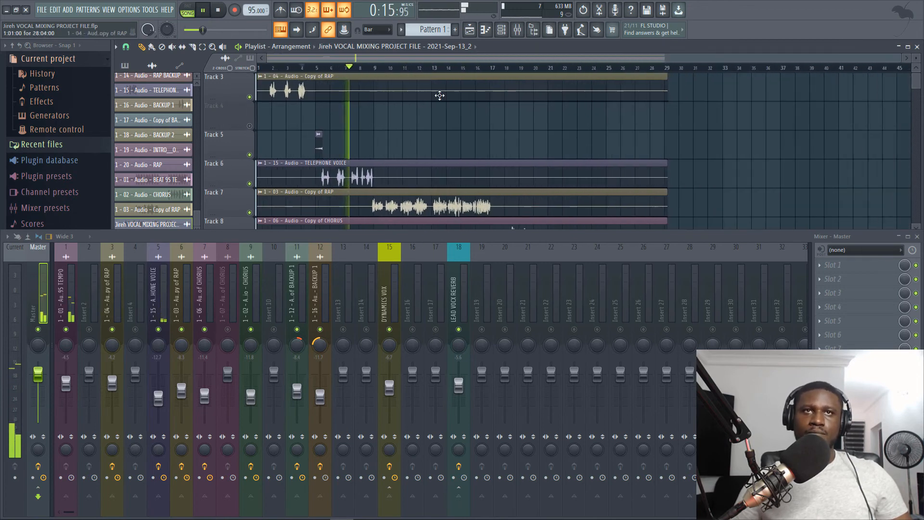
pyautogui.scroll(-3, 418, 89)
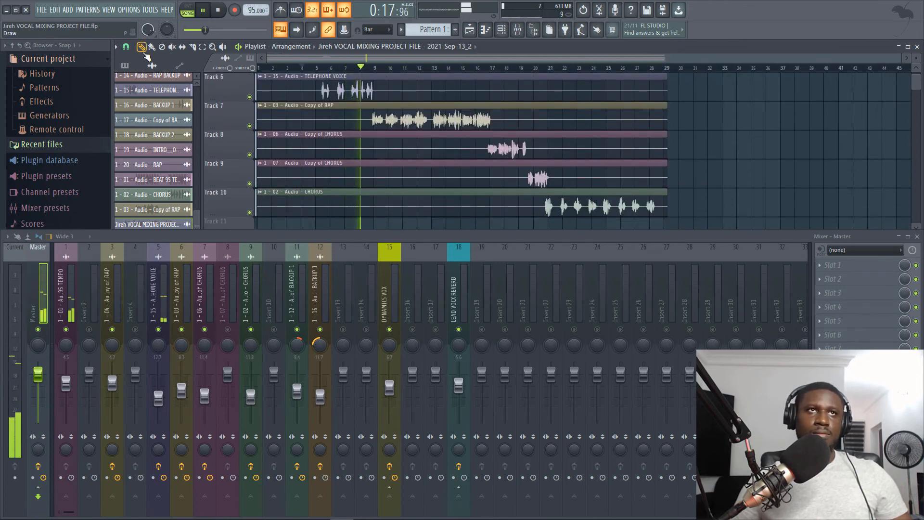
pyautogui.scroll(5, 318, 68)
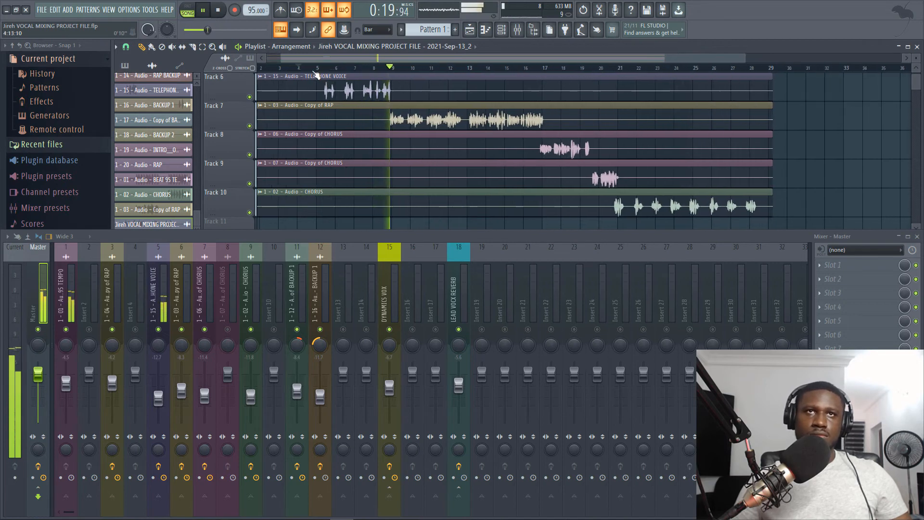
pyautogui.scroll(3, 318, 80)
pyautogui.press('space')
# Set the playback start midway through bar 1, bring up the Track 3 rap clip's mixer insert, and audition its first phrase.
pyautogui.moveTo(307, 58); pyautogui.dragTo(281, 57)
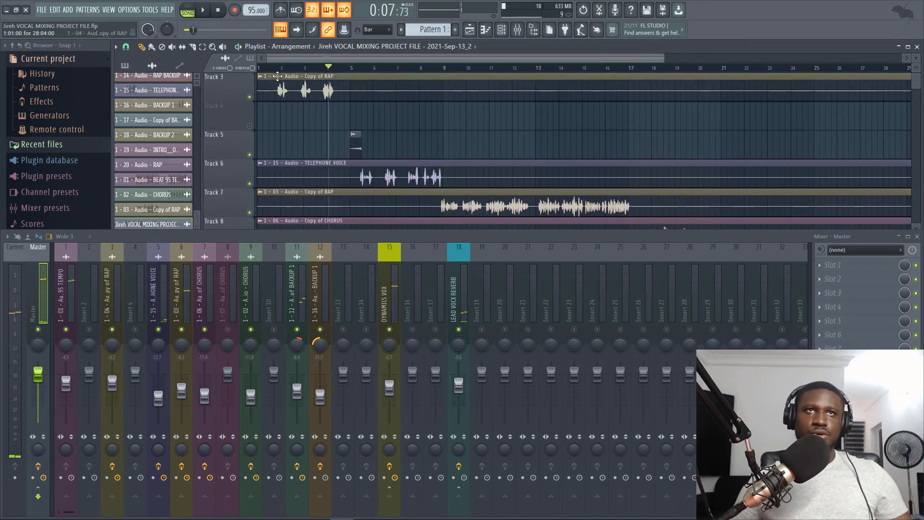
pyautogui.click(271, 68)
pyautogui.press('space')
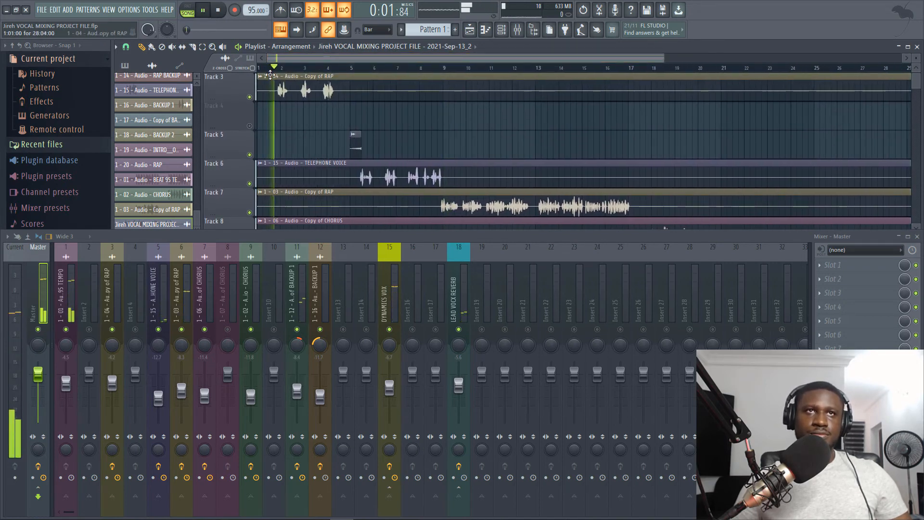
pyautogui.doubleClick(291, 91)
pyautogui.press('space')
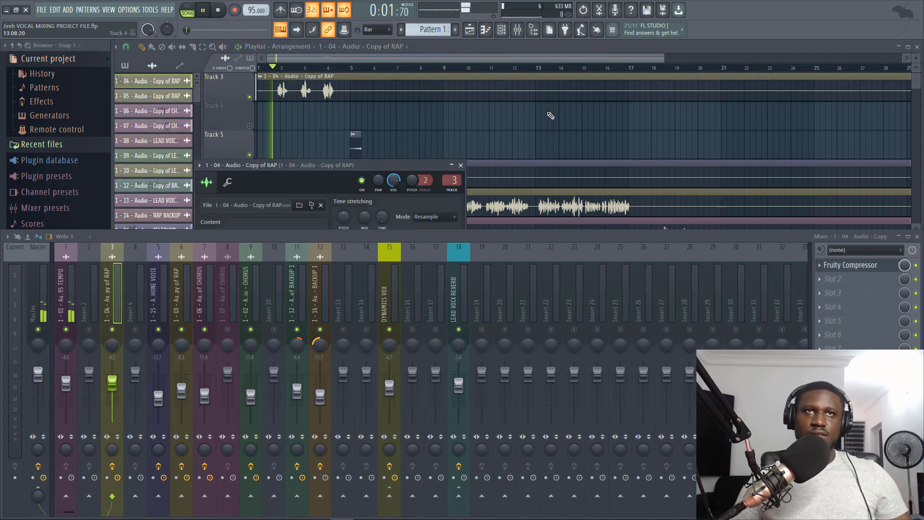
pyautogui.click(471, 57)
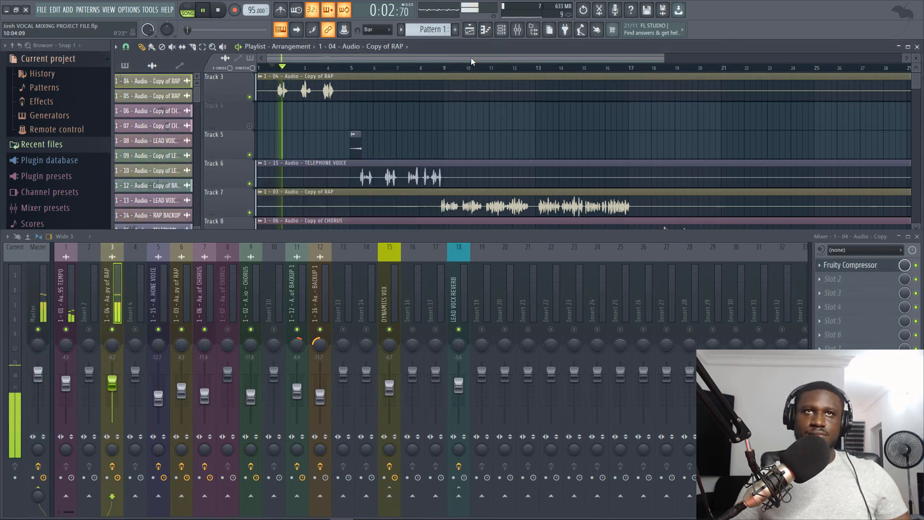
# Try Fruity Flanger in effect slot 2 of the rap copy's mixer insert with the Fast Flanger preset, and audition it.
pyautogui.click(851, 282)
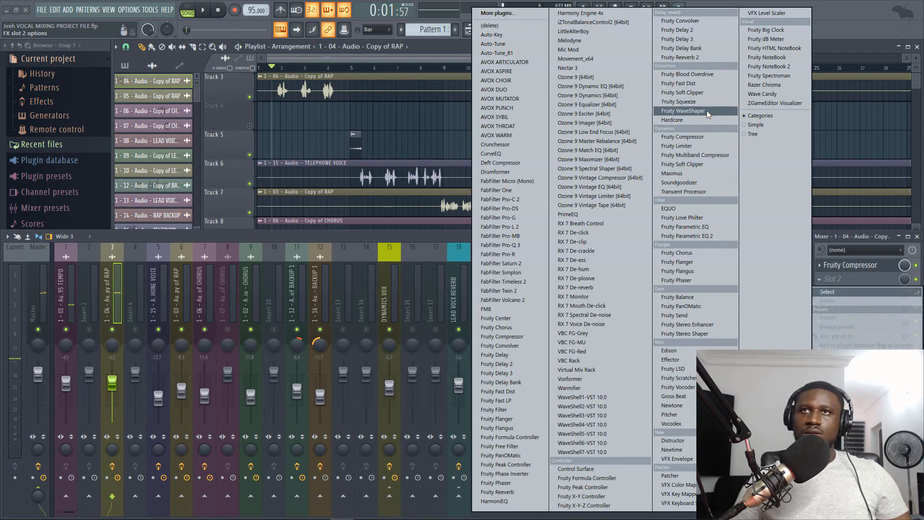
pyautogui.click(691, 263)
pyautogui.press('space')
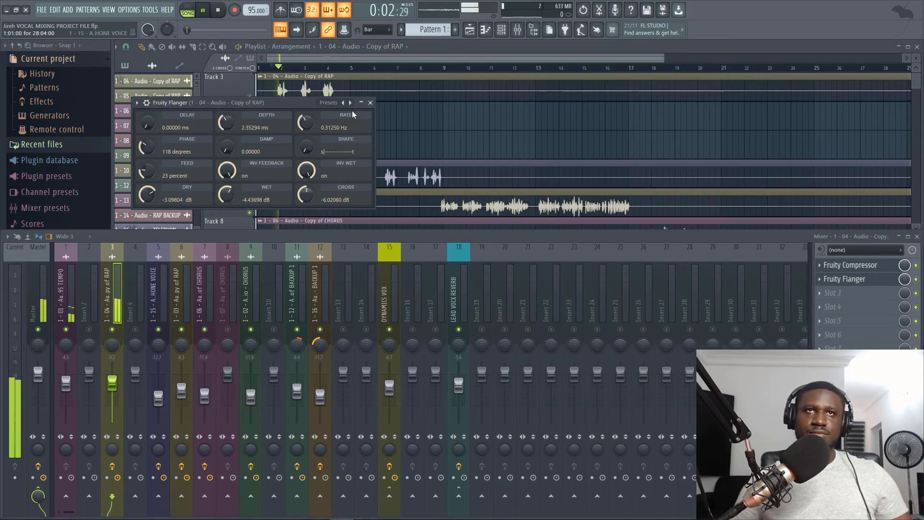
pyautogui.click(353, 105)
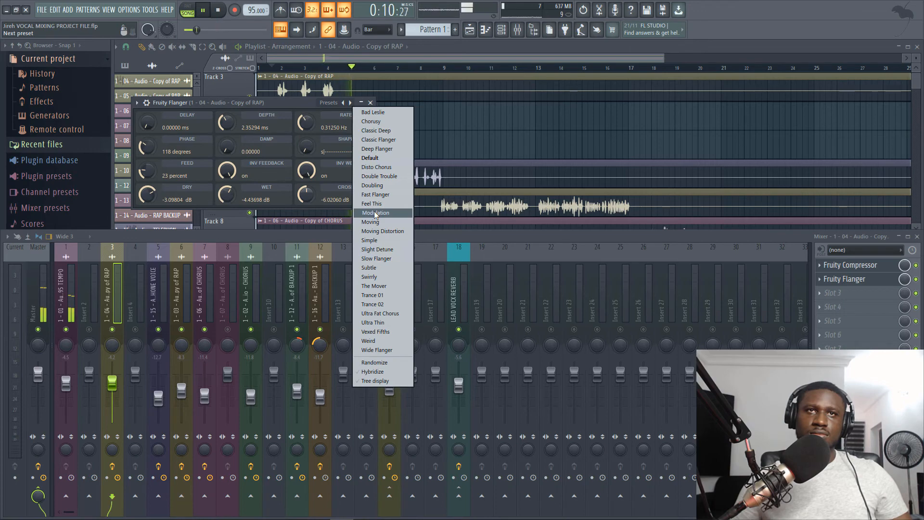
pyautogui.click(375, 194)
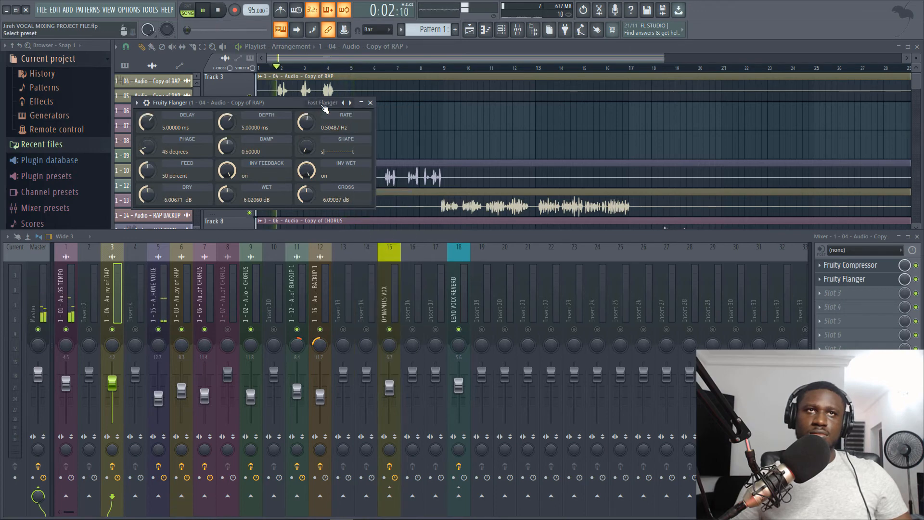
pyautogui.press('space')
# Replace the flanger in slot 2 with Fruity Phaser, load the Dreamin preset, and audition the rap phrase.
pyautogui.click(820, 279)
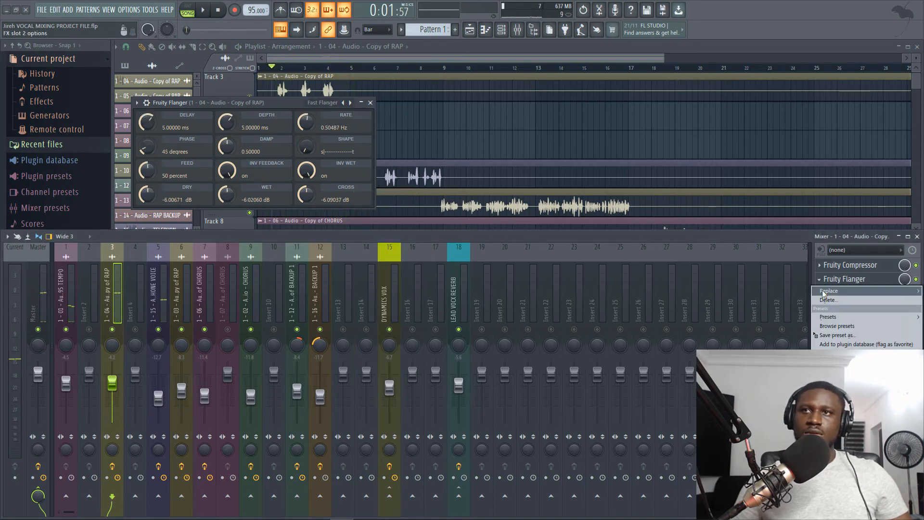
pyautogui.moveTo(825, 293)
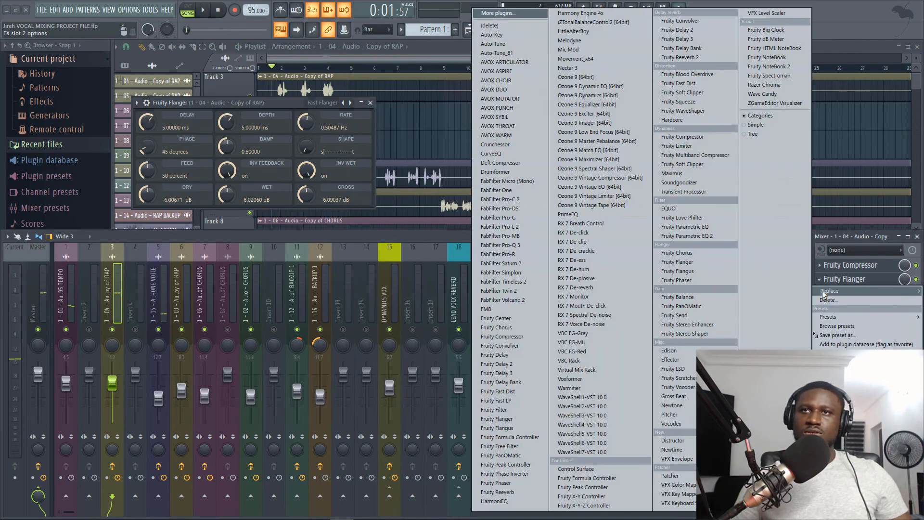
pyautogui.click(686, 280)
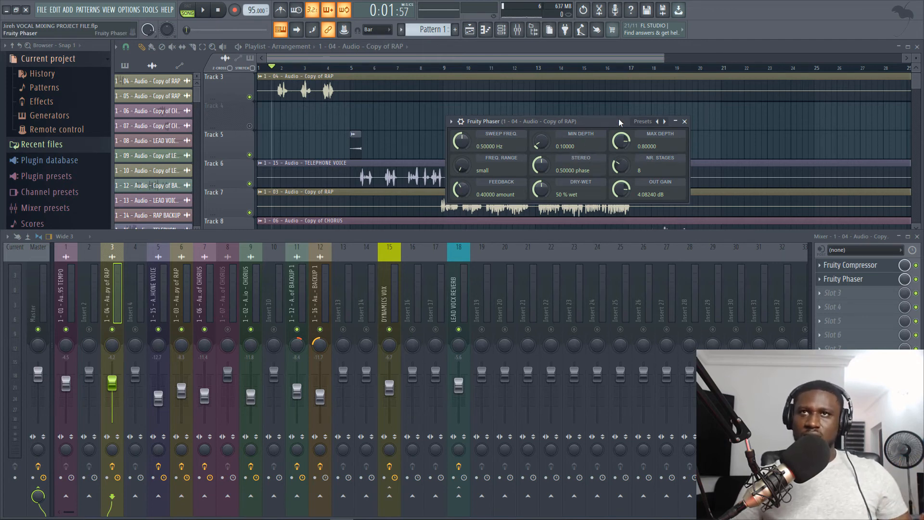
pyautogui.click(665, 122)
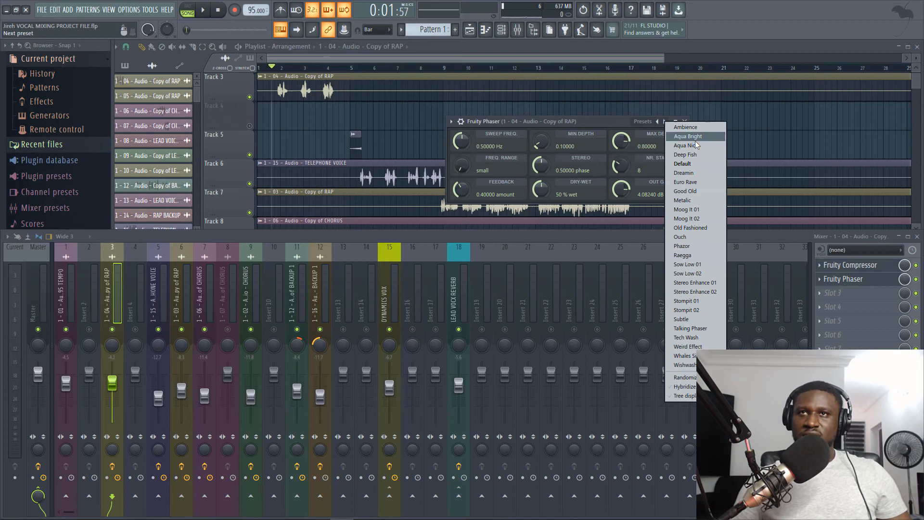
pyautogui.click(693, 174)
pyautogui.press('space')
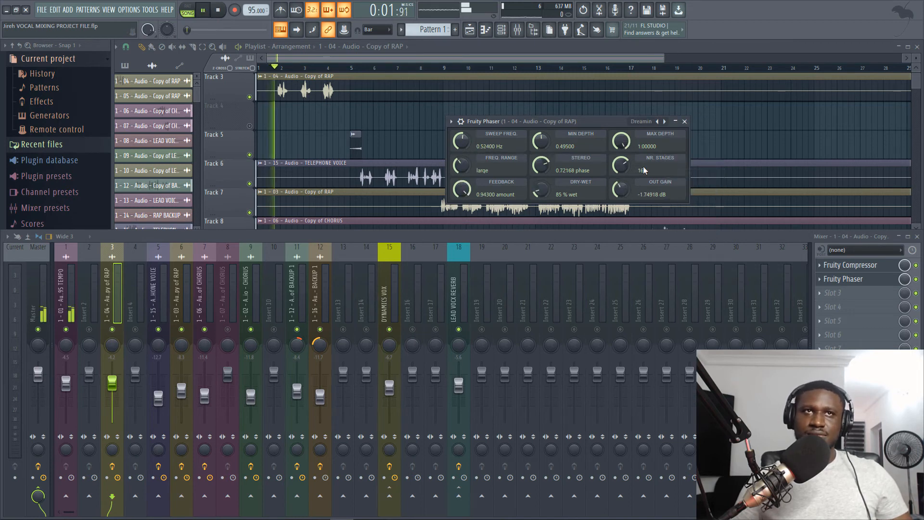
pyautogui.press('space')
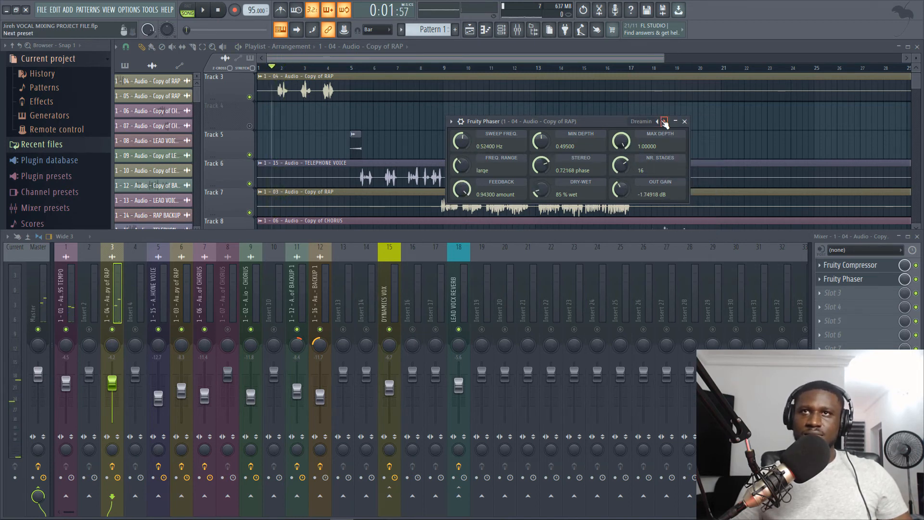
# Reload the Dreamin preset in Fruity Phaser and audition the opening rap phrase.
pyautogui.click(665, 122)
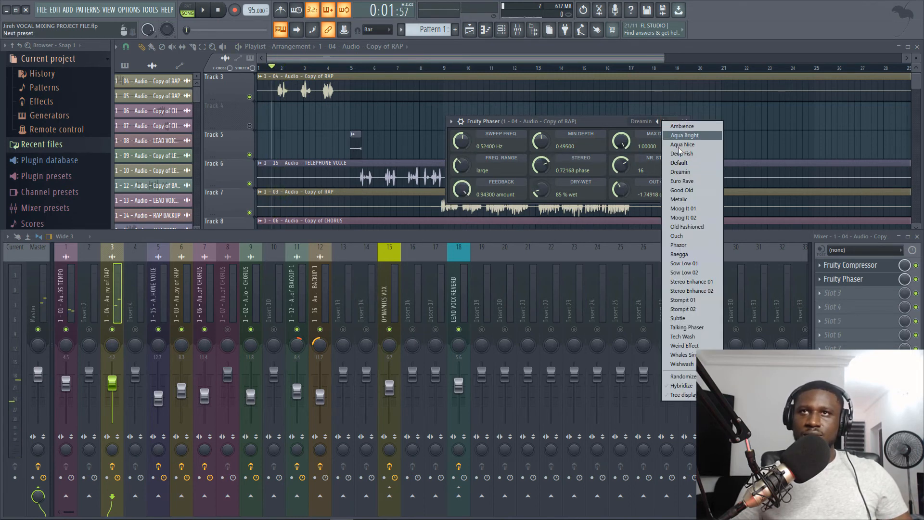
pyautogui.click(682, 172)
pyautogui.press('space')
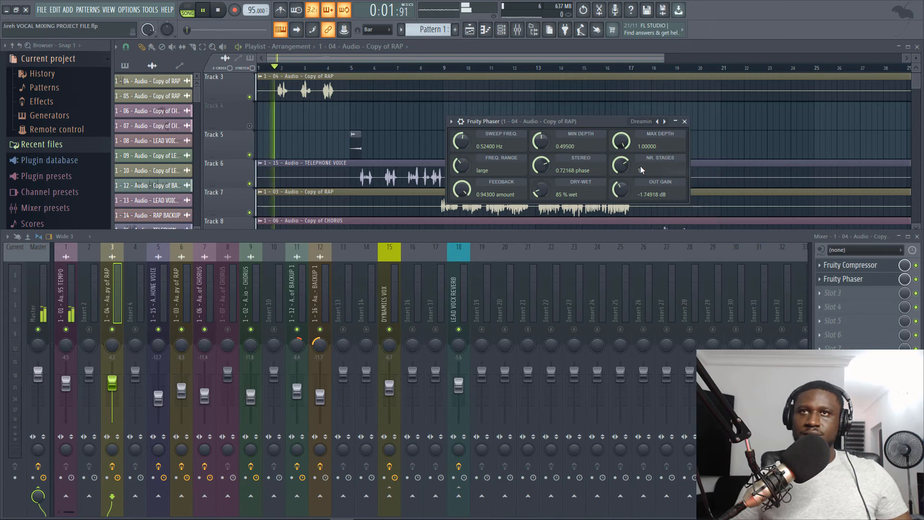
pyautogui.click(668, 123)
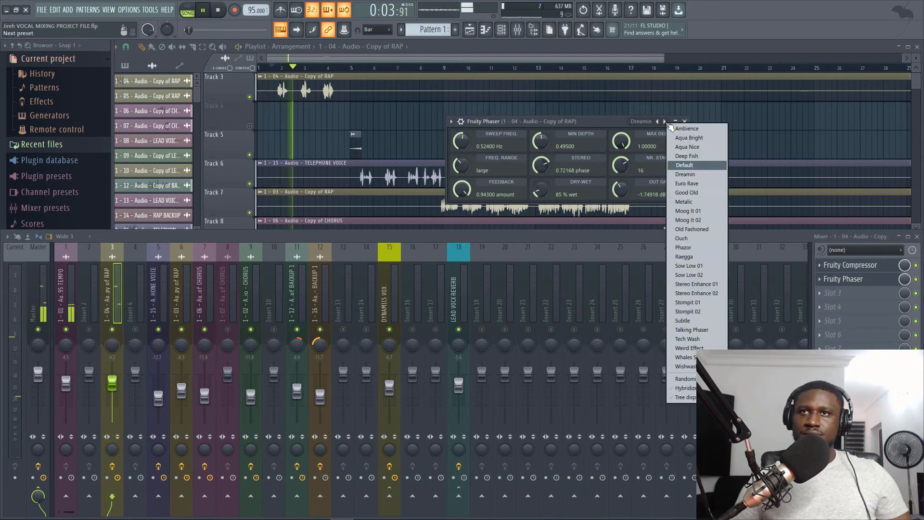
pyautogui.click(612, 121)
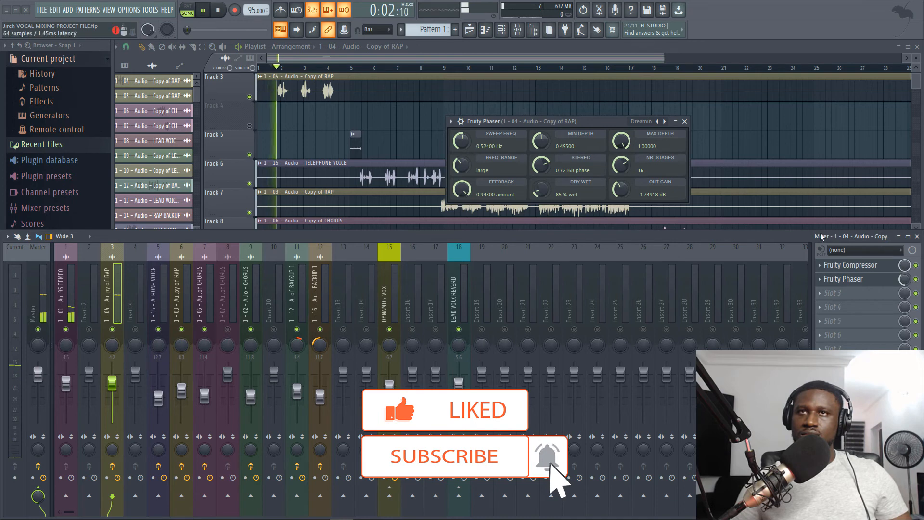
# Try the Ambience preset in Fruity Phaser on the rap vocal while it plays.
pyautogui.rightClick(664, 121)
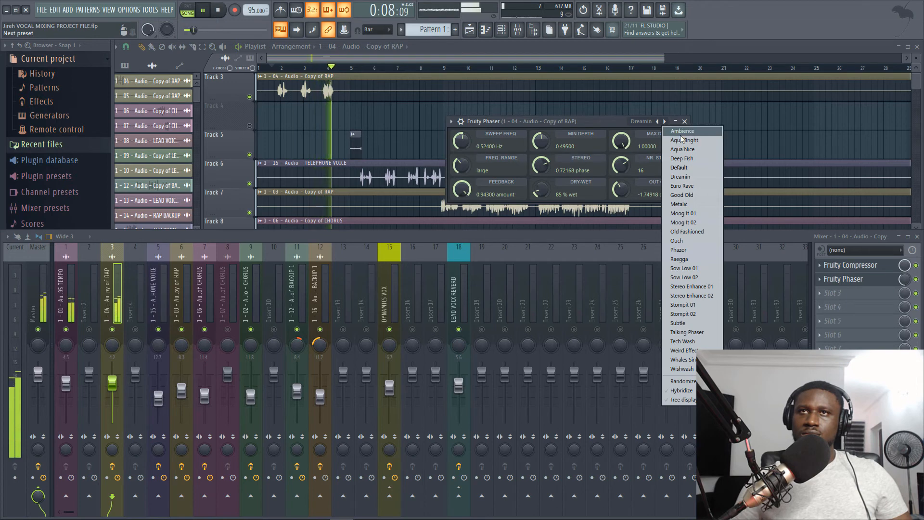
pyautogui.click(674, 133)
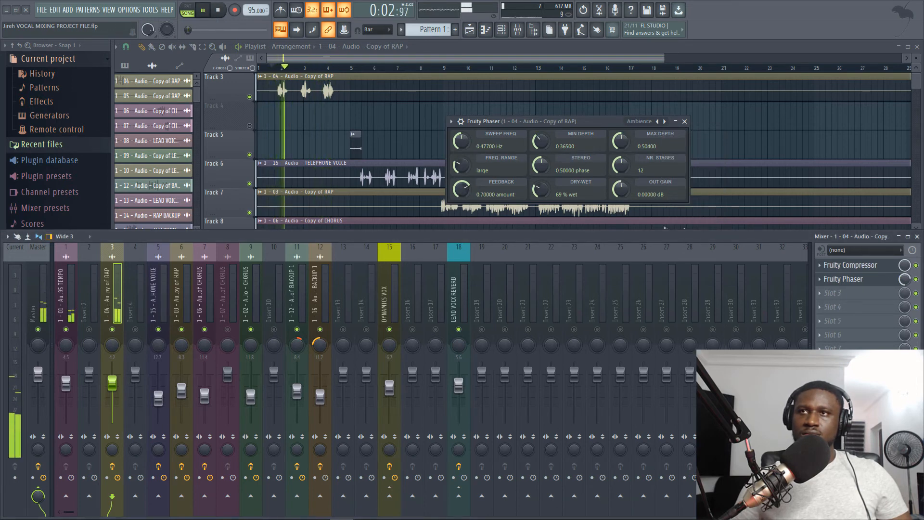
pyautogui.press('space')
# Try the Stereo Enhance 01 preset in Fruity Phaser and audition the rap vocal.
pyautogui.rightClick(665, 121)
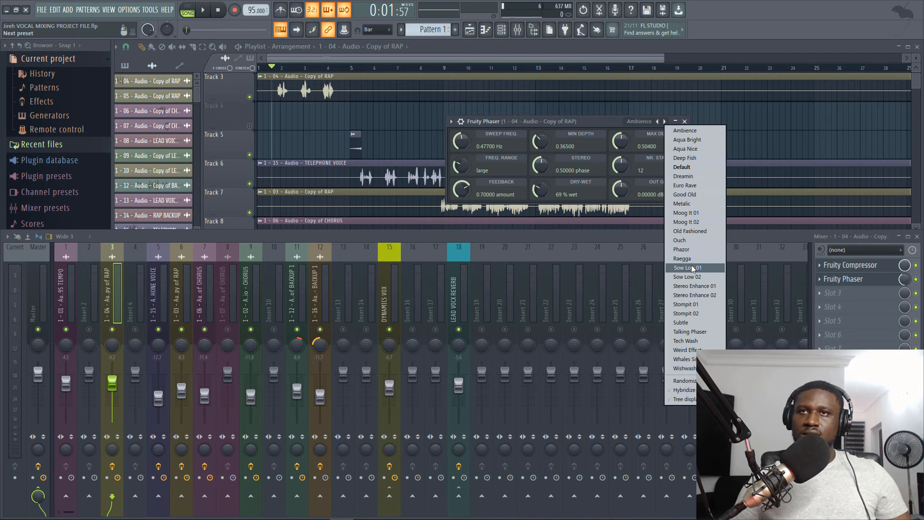
pyautogui.click(688, 287)
pyautogui.press('space')
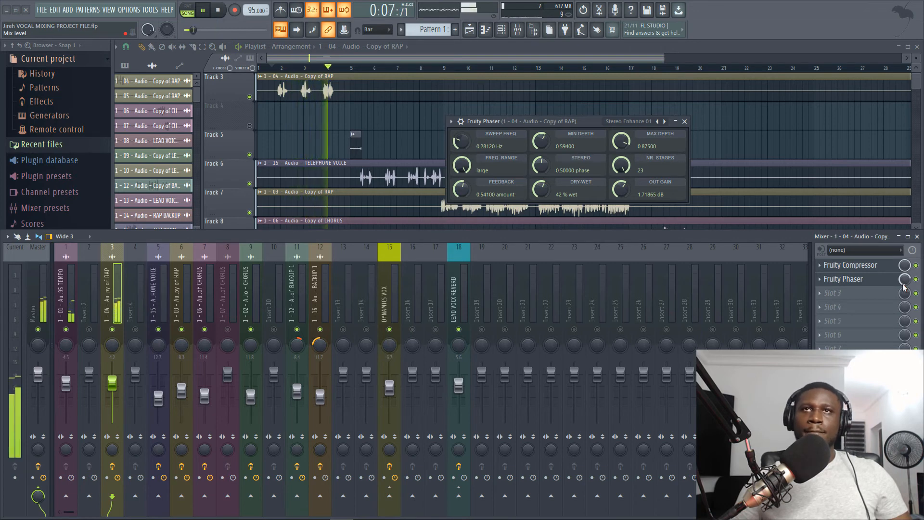
pyautogui.press('space')
# Replace the phaser in slot 2 of the rap insert with Fruity Flanger and audition it at its initial settings.
pyautogui.click(823, 285)
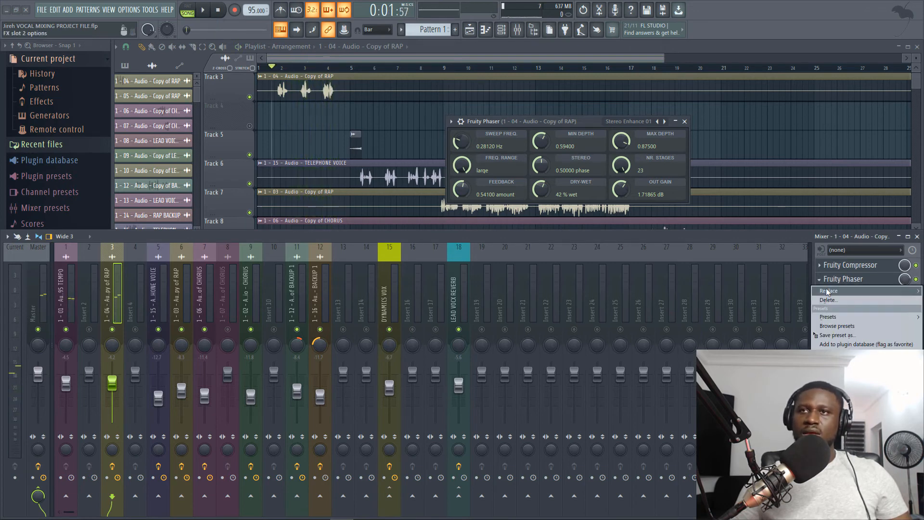
pyautogui.moveTo(828, 296)
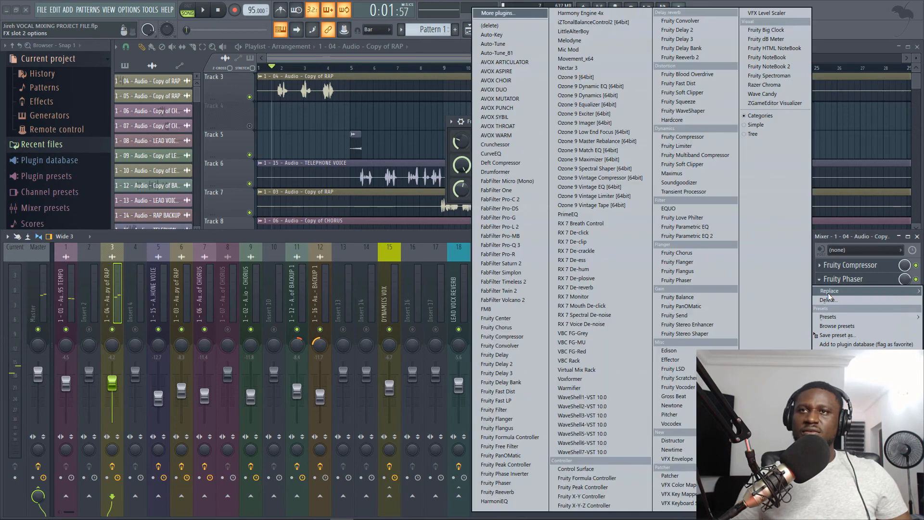
pyautogui.click(701, 264)
pyautogui.press('space')
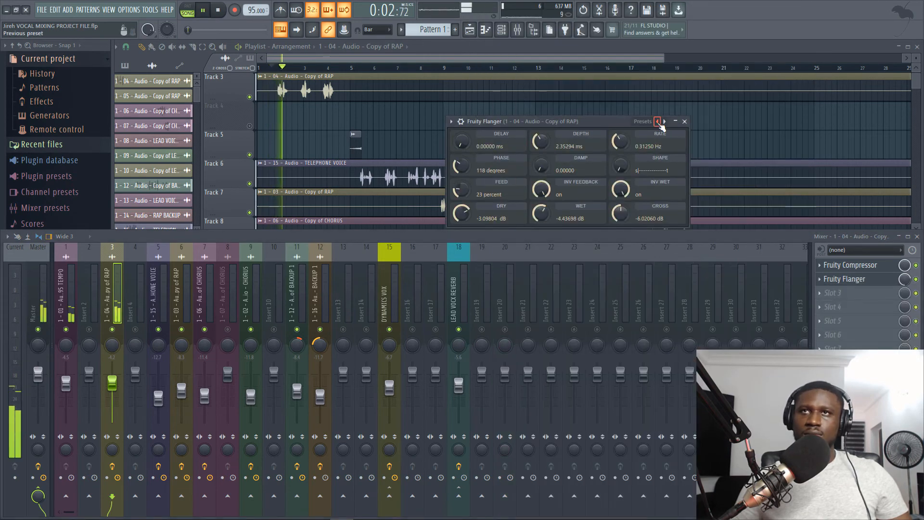
pyautogui.click(645, 121)
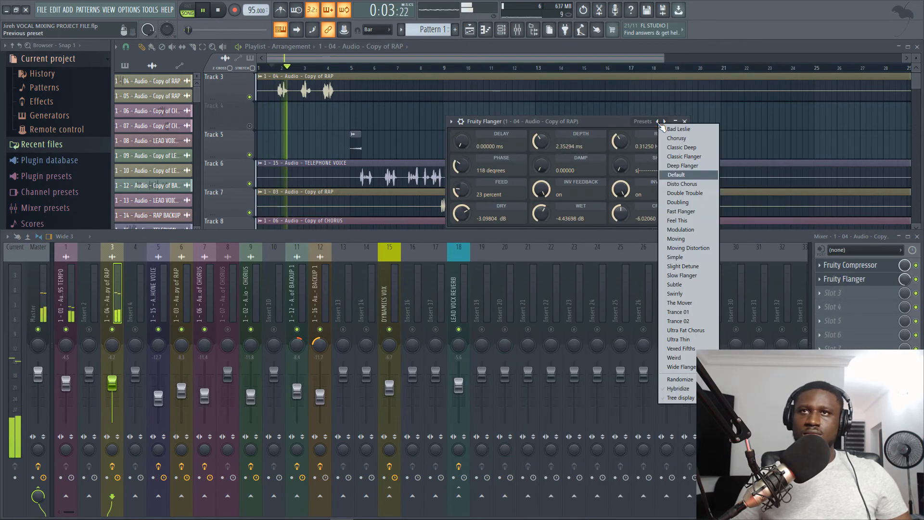
pyautogui.click(605, 123)
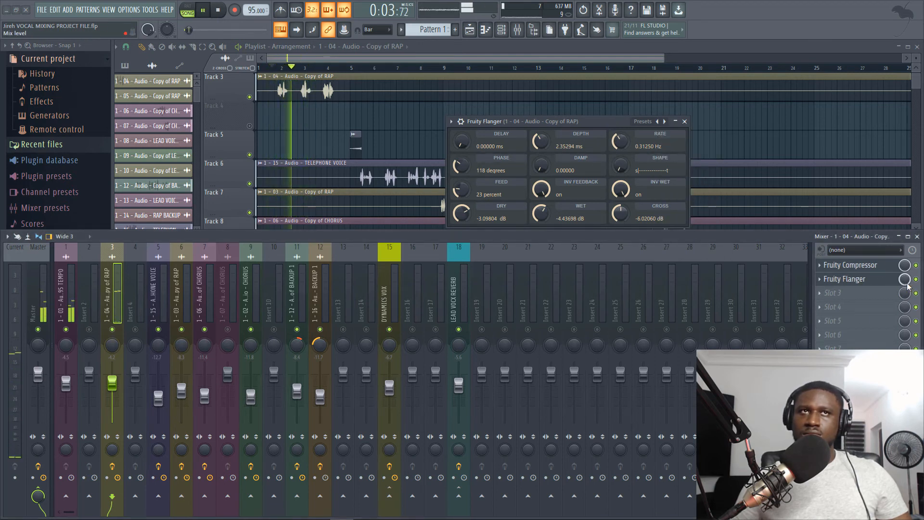
pyautogui.press('space')
# Add Fruity Parametric EQ 2 in slot 3 and pull band 1 down to -18 dB at about 160 Hz while auditioning.
pyautogui.click(854, 296)
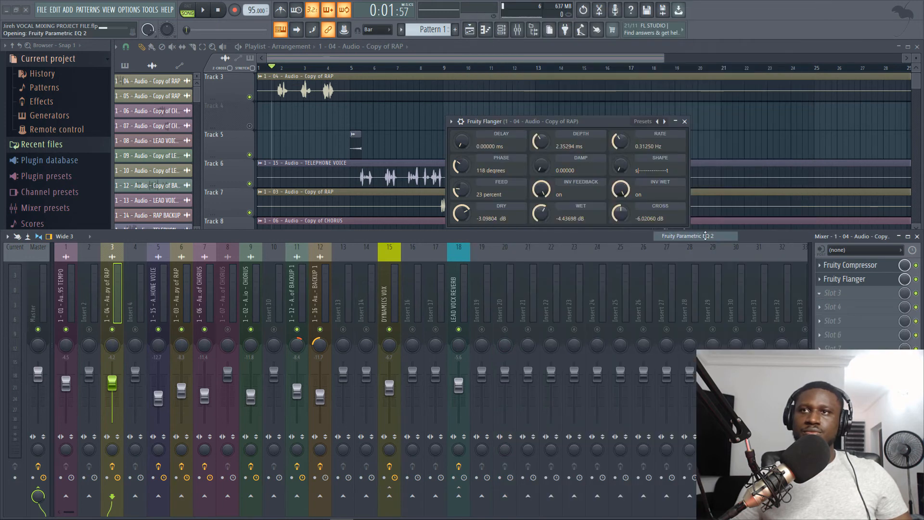
pyautogui.click(708, 238)
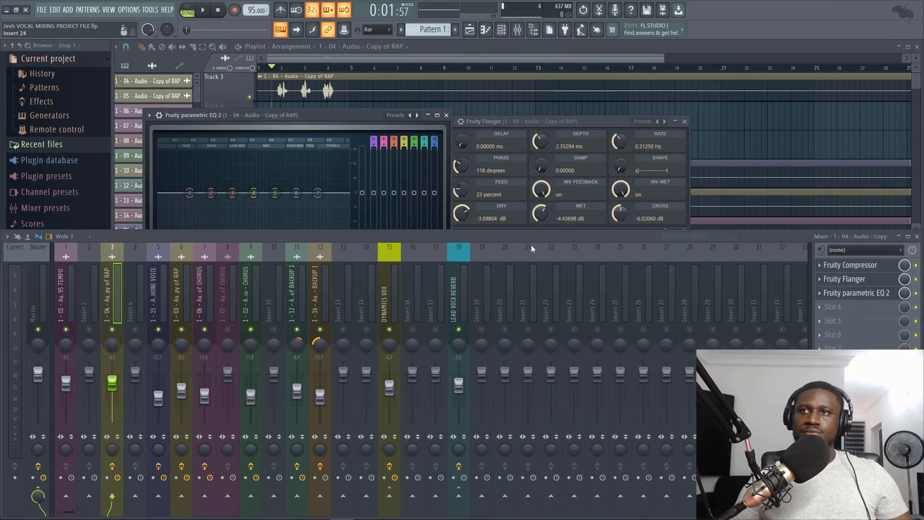
pyautogui.press('space')
pyautogui.moveTo(294, 115); pyautogui.dragTo(520, 76)
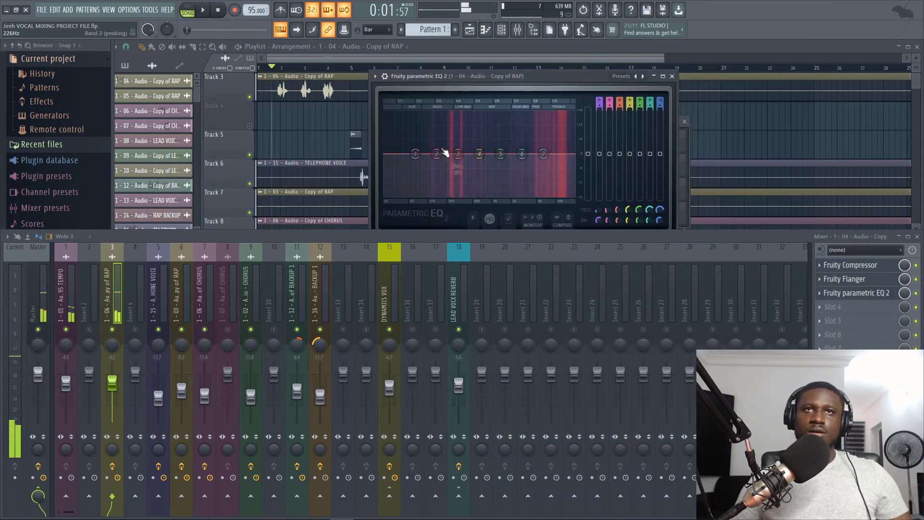
pyautogui.moveTo(427, 159); pyautogui.dragTo(453, 198)
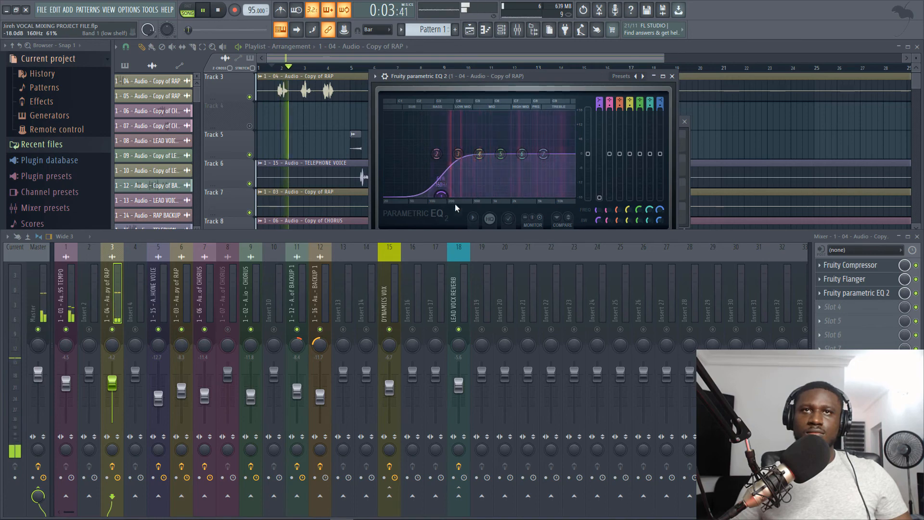
pyautogui.press('space')
# Add Fruity Reeverb 2 in slot 4 of the rap insert and audition the phrase through it.
pyautogui.click(859, 312)
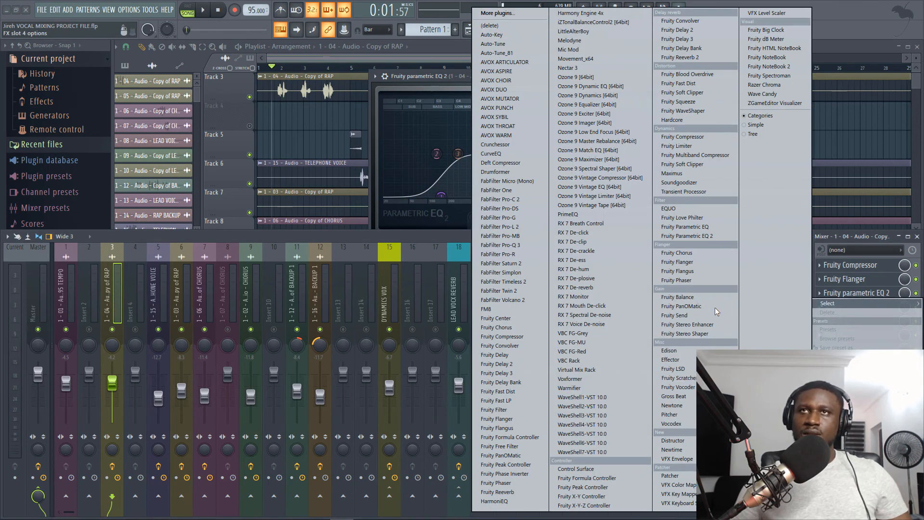
pyautogui.click(720, 59)
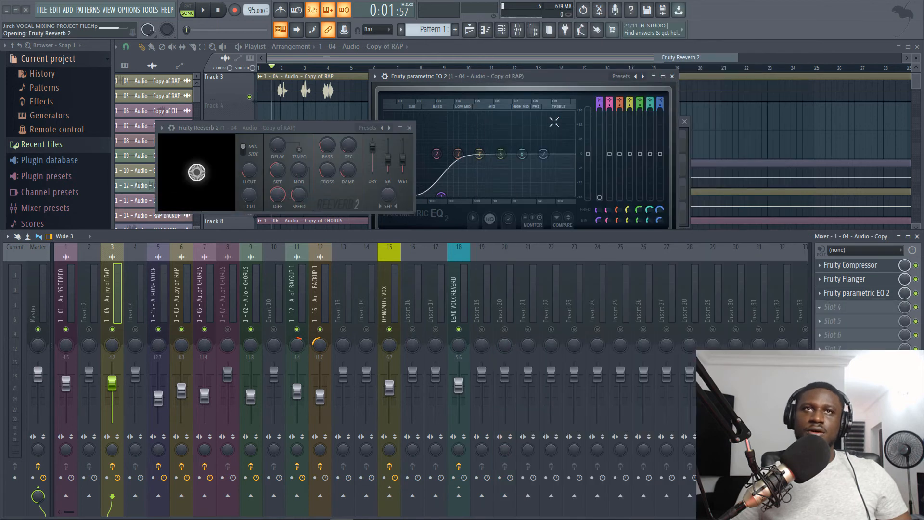
pyautogui.press('space')
pyautogui.moveTo(314, 126); pyautogui.dragTo(504, 96)
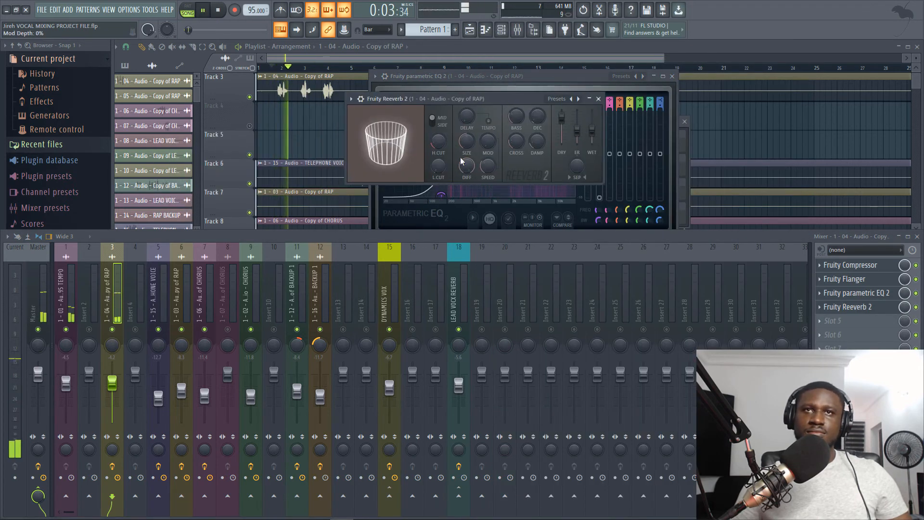
pyautogui.press('space')
# Raise the reverb's low cut and adjust its wet level, auditioning the rap phrase repeatedly.
pyautogui.moveTo(443, 168); pyautogui.dragTo(443, 150)
pyautogui.press('space')
pyautogui.moveTo(592, 129); pyautogui.dragTo(561, 120)
pyautogui.press('space')
pyautogui.press('space')
pyautogui.press('space')
pyautogui.press('space')
pyautogui.press('space')
# Fine-tune the reverb's wet level, set its decay time to about 2.2 sec, and replay the rap phrase.
pyautogui.moveTo(592, 126); pyautogui.dragTo(592, 130)
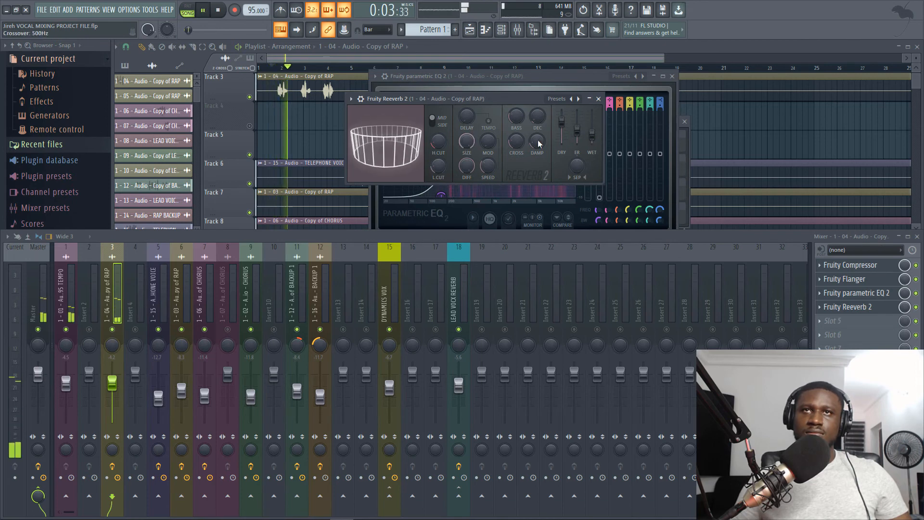
pyautogui.moveTo(542, 127); pyautogui.dragTo(542, 137)
pyautogui.press('space')
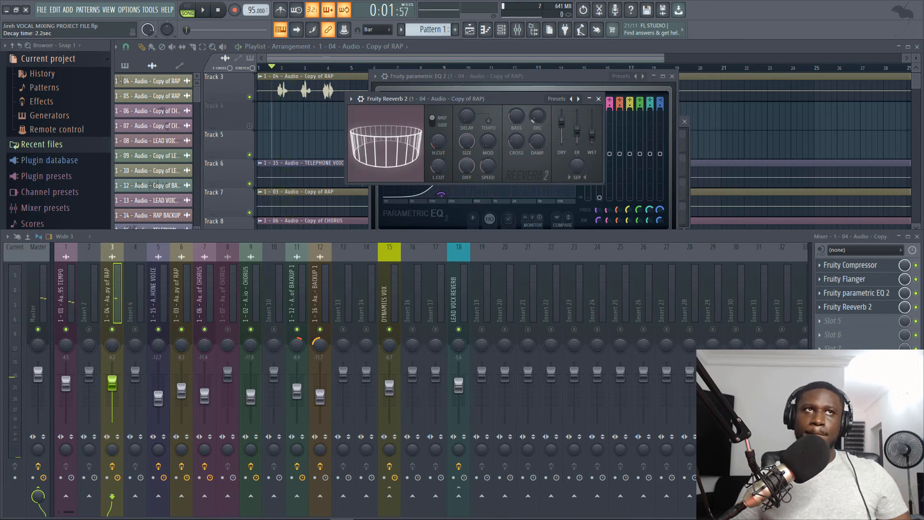
pyautogui.press('space')
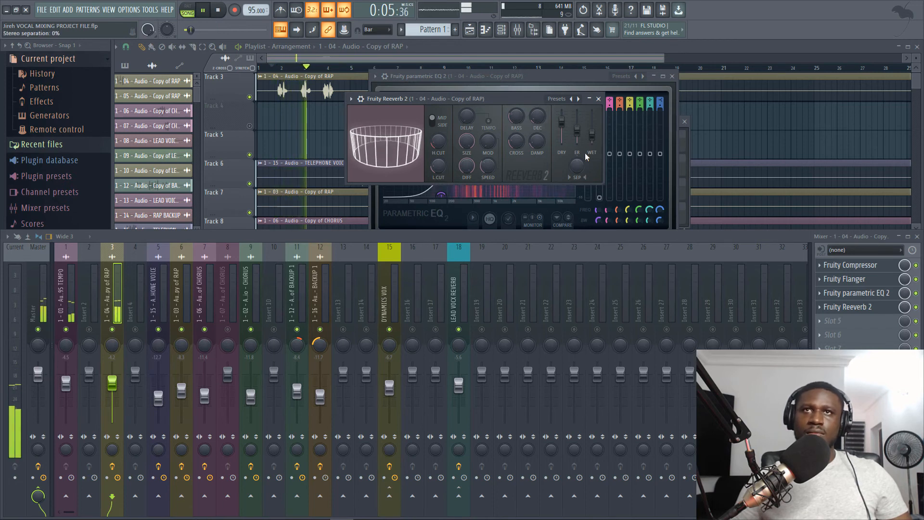
# Lower the mix level of Fruity Reeverb 2 in slot 4 and audition the rap vocal.
pyautogui.press('space')
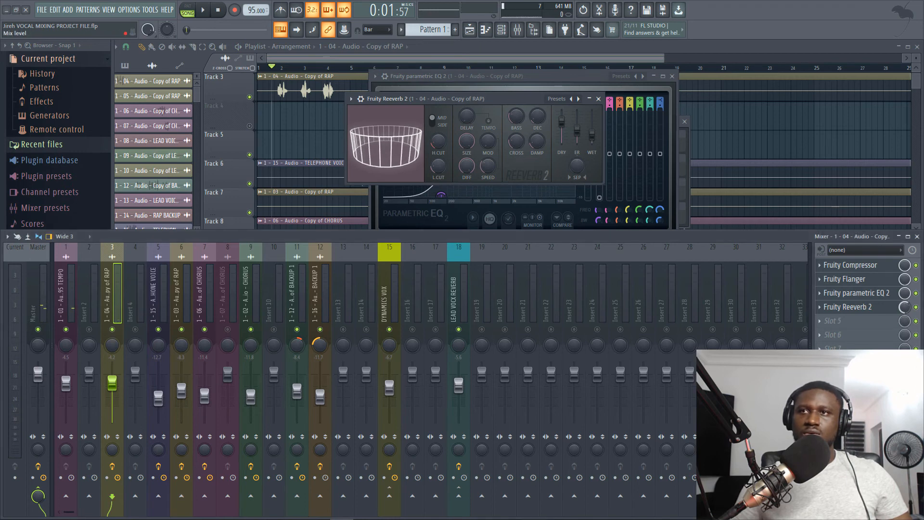
pyautogui.press('space')
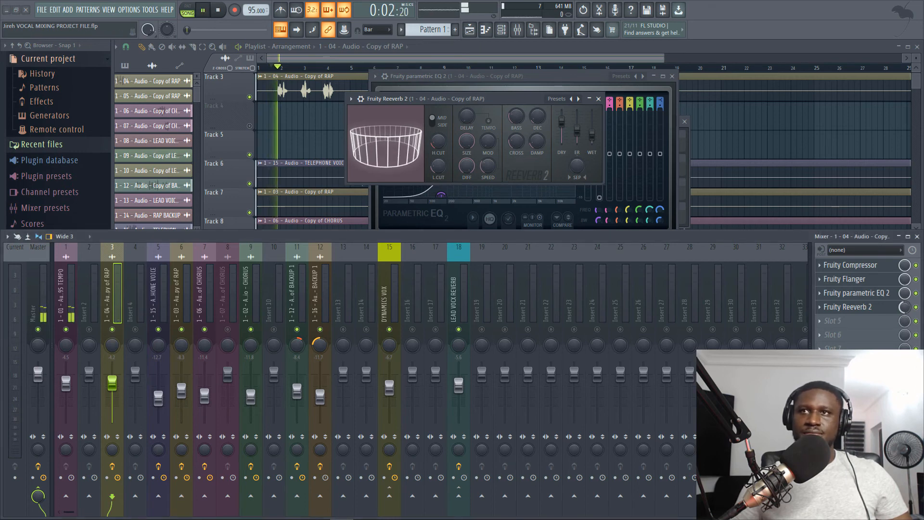
pyautogui.press('space')
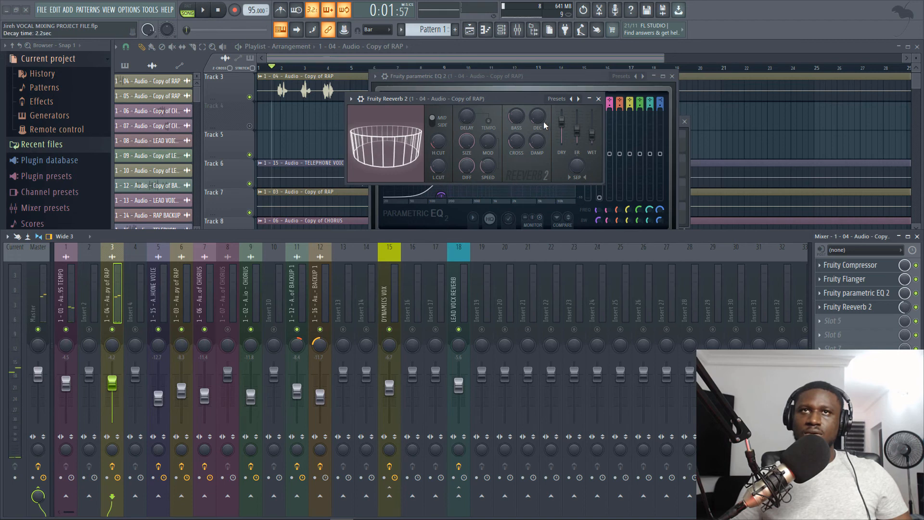
pyautogui.press('space')
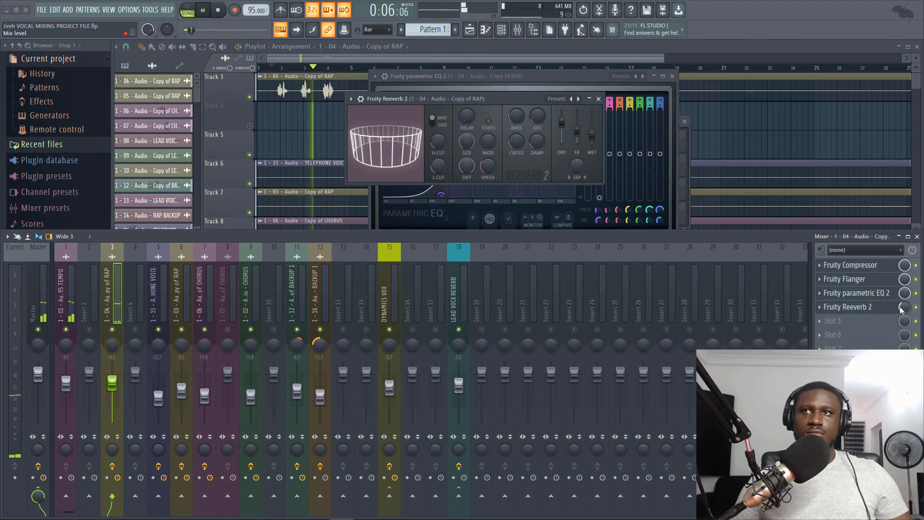
pyautogui.press('space')
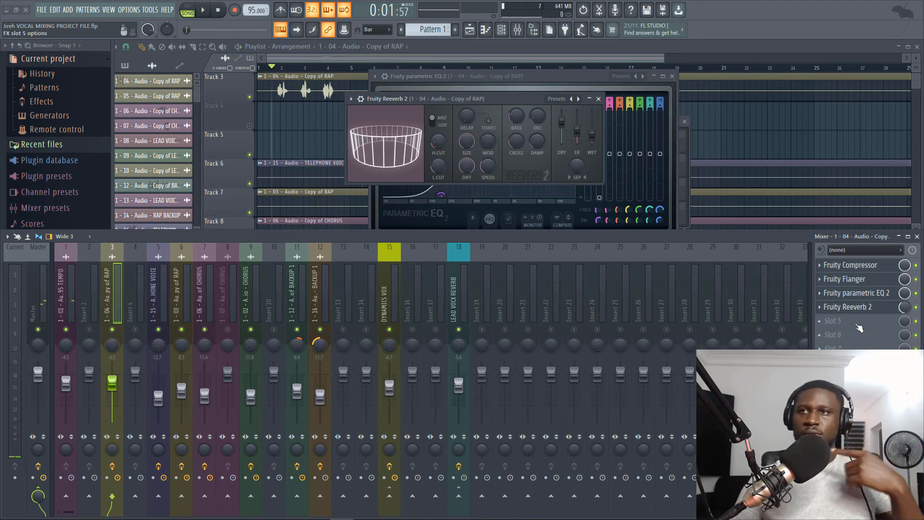
# Add Fruity PanOMatic in slot 5, set its LFO to modulate pan at 67% speed, and audition the opening rap vocal.
pyautogui.click(862, 333)
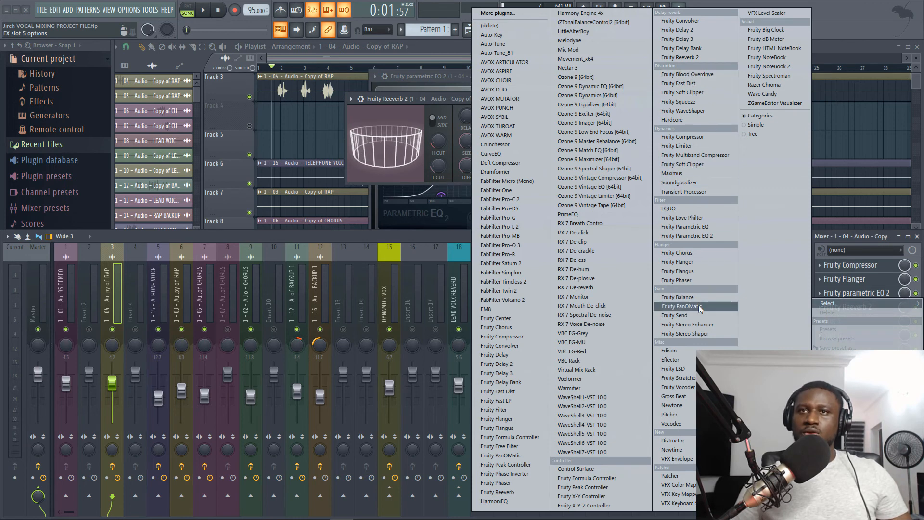
pyautogui.click(678, 306)
pyautogui.press('space')
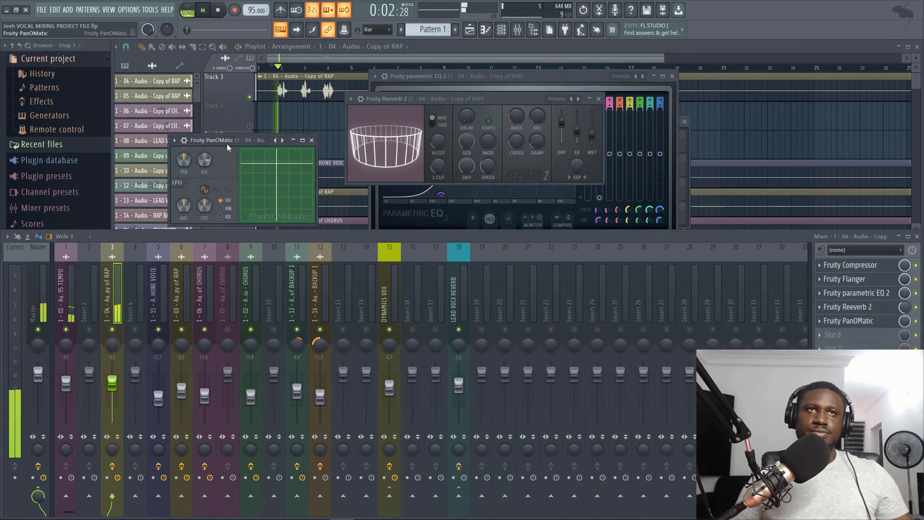
pyautogui.moveTo(227, 142); pyautogui.dragTo(555, 118)
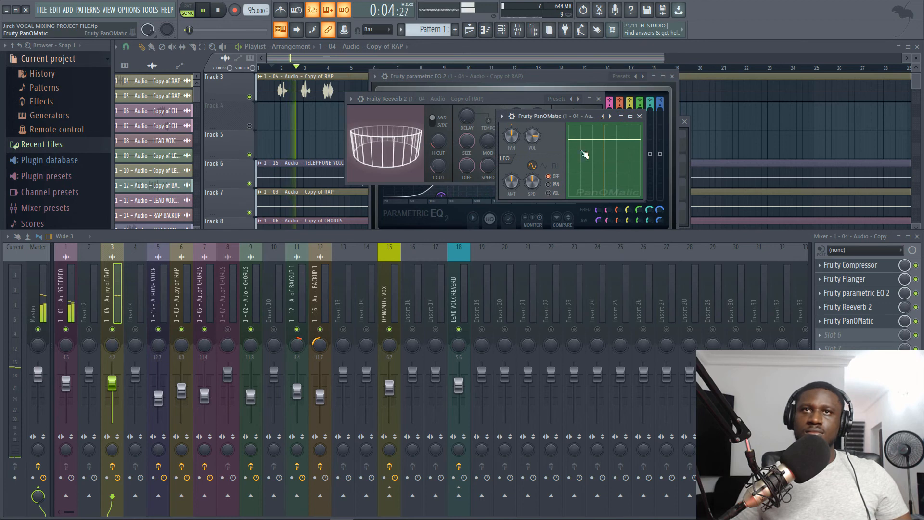
pyautogui.click(548, 184)
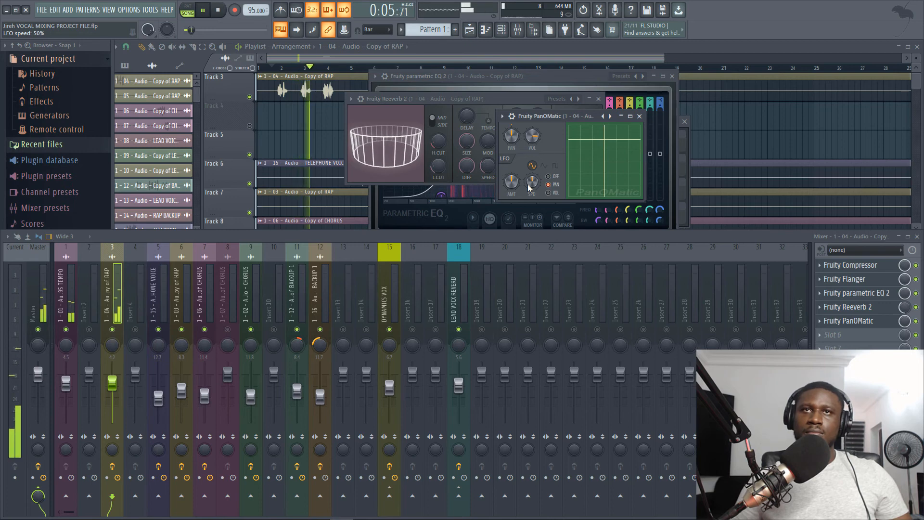
pyautogui.press('space')
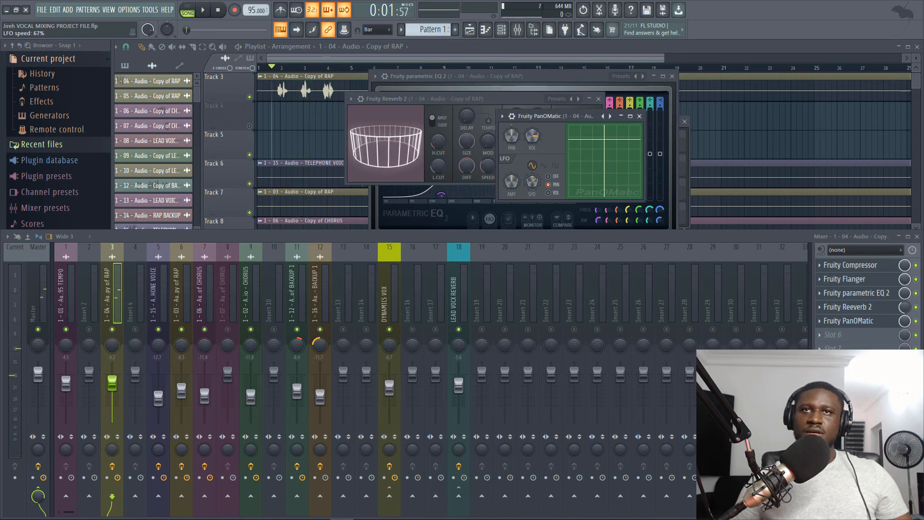
pyautogui.press('space')
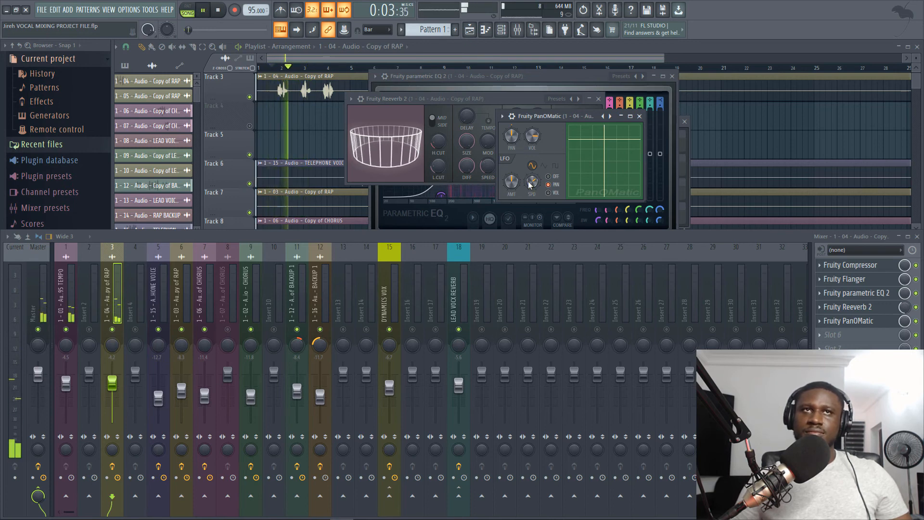
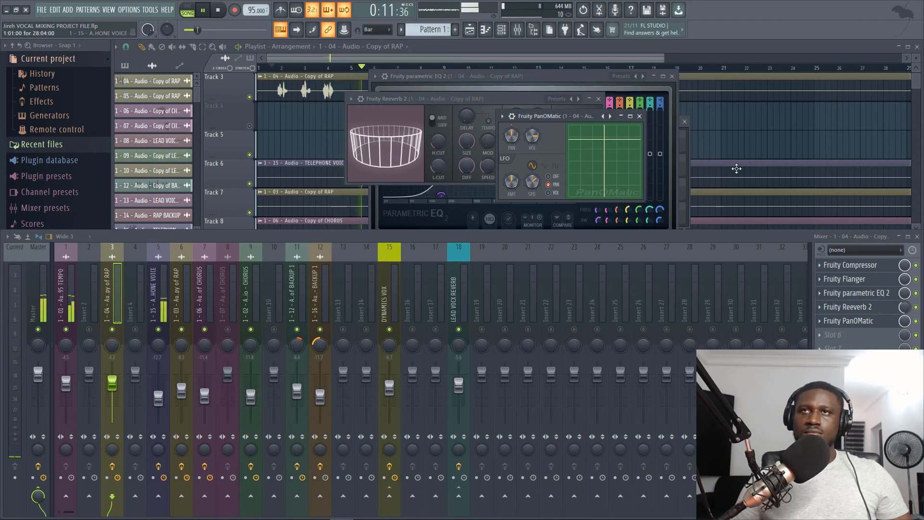
# Close the rap vocal's parametric EQ and replay the opening rap phrase.
pyautogui.click(674, 76)
pyautogui.press('space')
pyautogui.press('space')
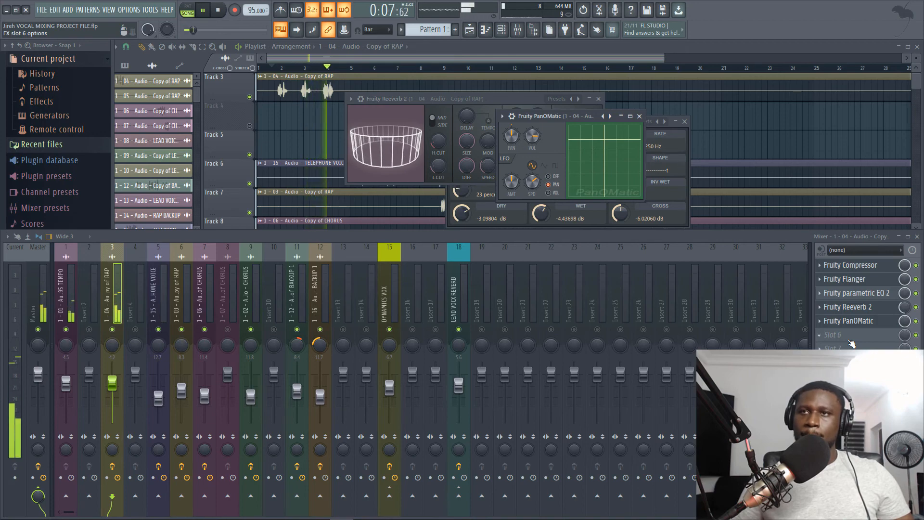
pyautogui.press('space')
# Add Fruity Fast Dist in slot 6 of the rap insert, switch it to distortion type B, and audition the rap vocal.
pyautogui.click(849, 340)
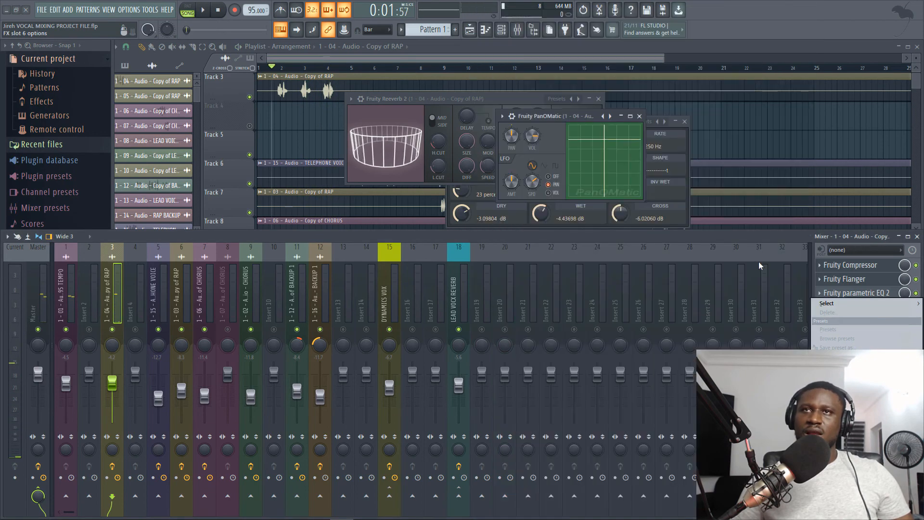
pyautogui.moveTo(828, 305)
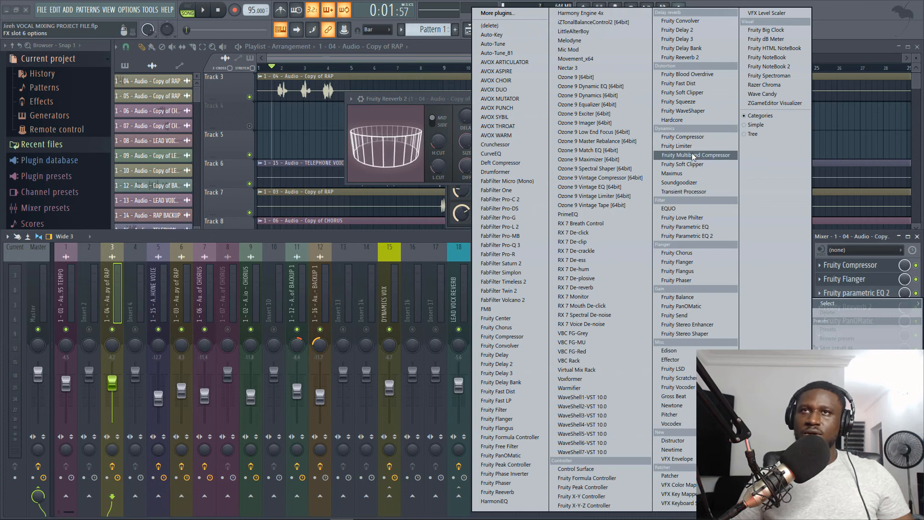
pyautogui.click(683, 84)
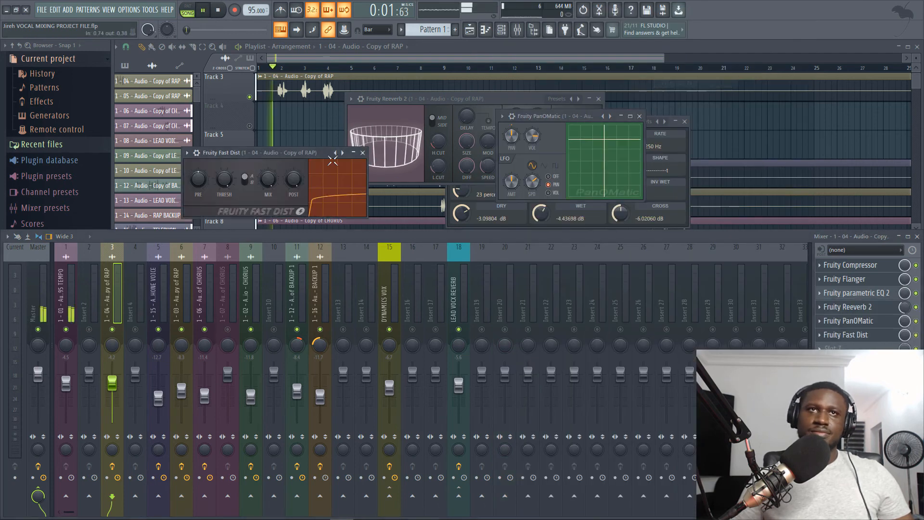
pyautogui.moveTo(296, 155); pyautogui.dragTo(467, 141)
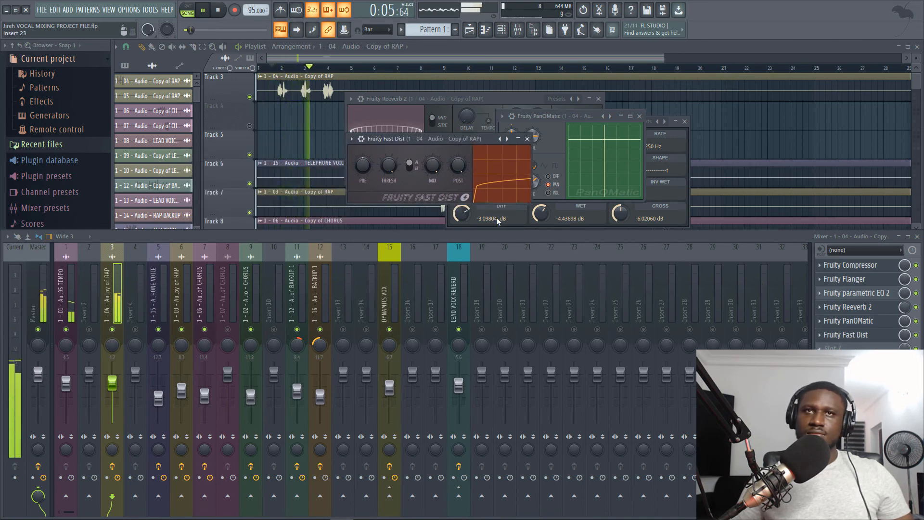
pyautogui.click(410, 166)
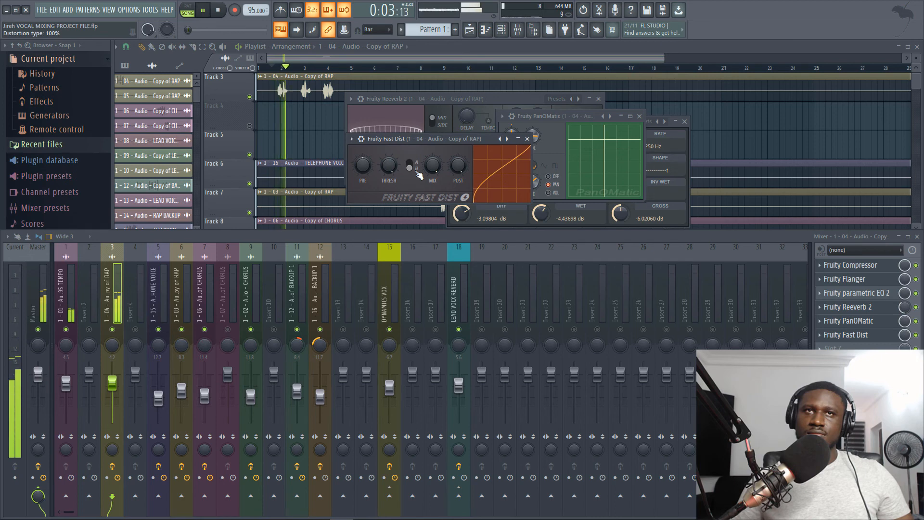
pyautogui.press('space')
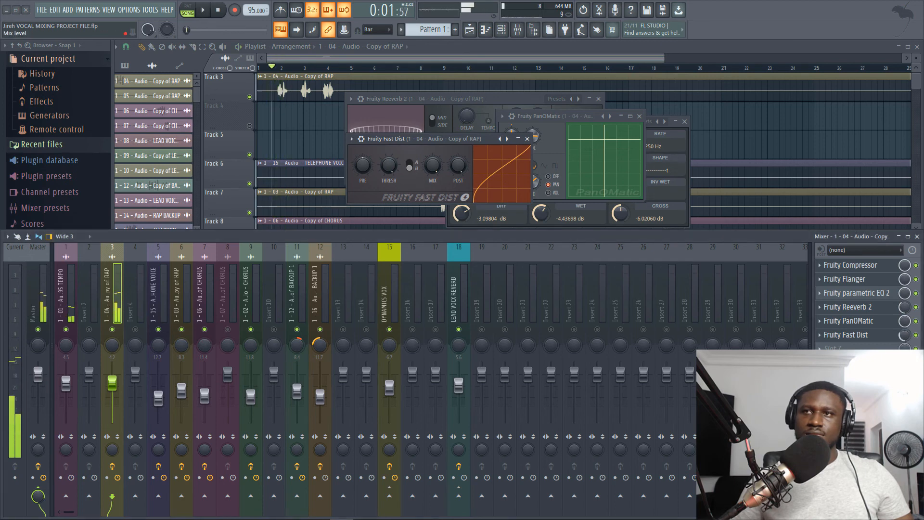
pyautogui.press('space')
# Try Fruity Fast Dist in slots 2 and 3, ahead of the EQ, while auditioning the rap vocal.
pyautogui.scroll(4, 890, 342)
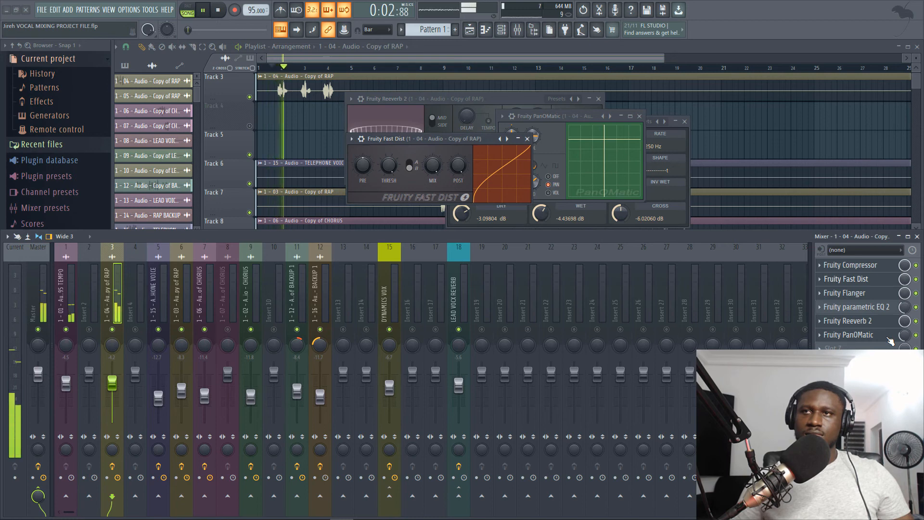
pyautogui.scroll(-1, 890, 341)
pyautogui.press('space')
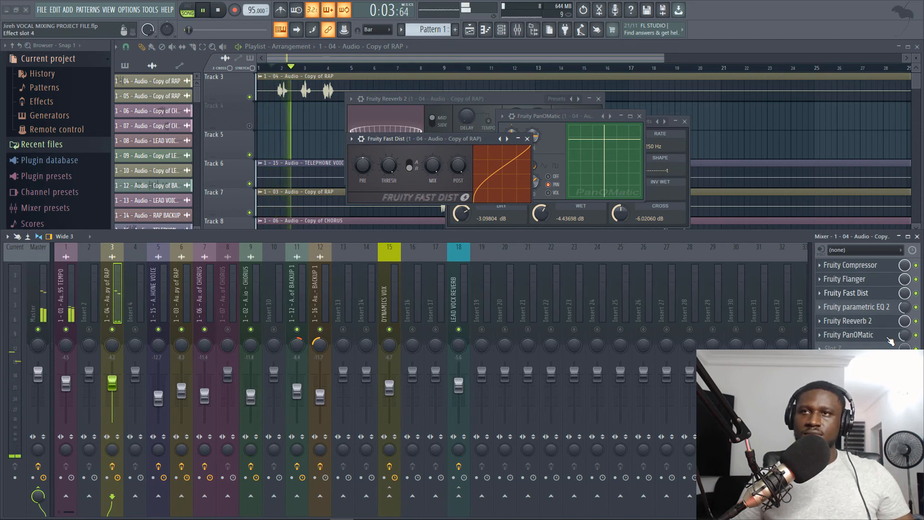
pyautogui.scroll(-4, 890, 341)
pyautogui.scroll(1, 891, 341)
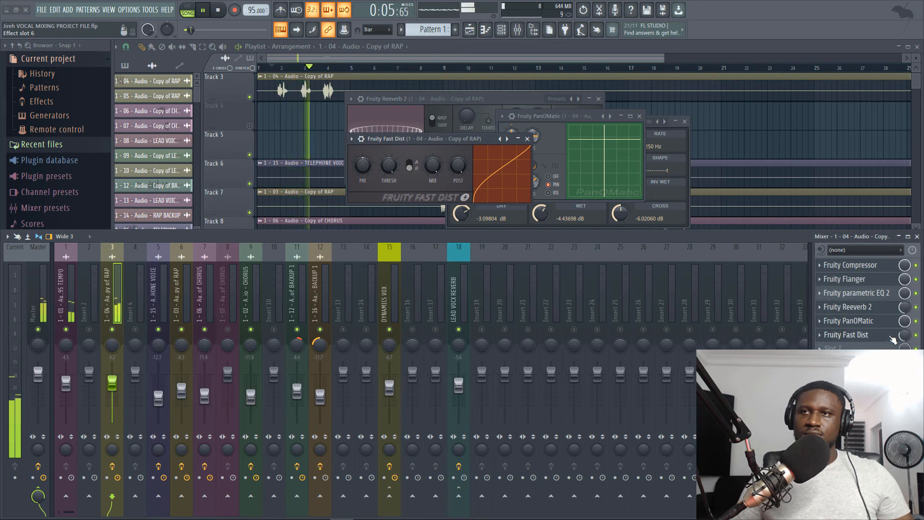
# Bypass Fruity Fast Dist in slot 6 and replay the rap vocal.
pyautogui.press('space')
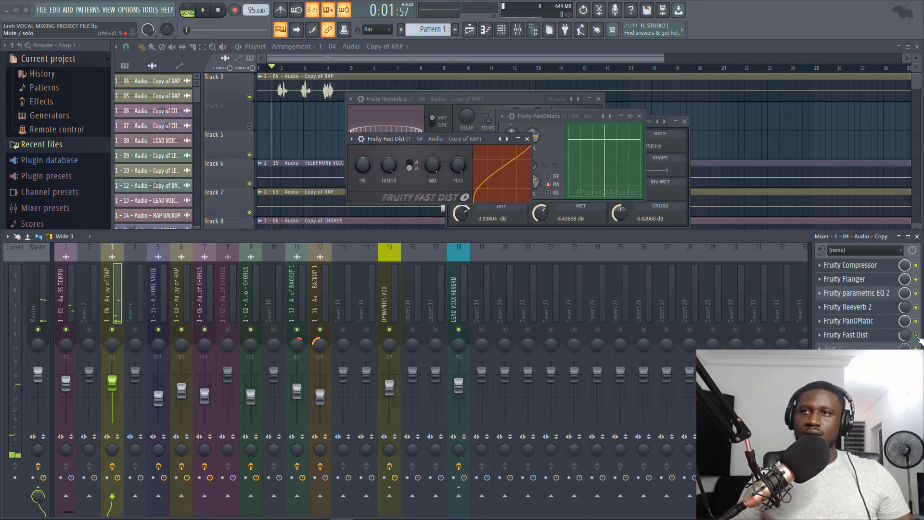
pyautogui.click(915, 335)
pyautogui.press('space')
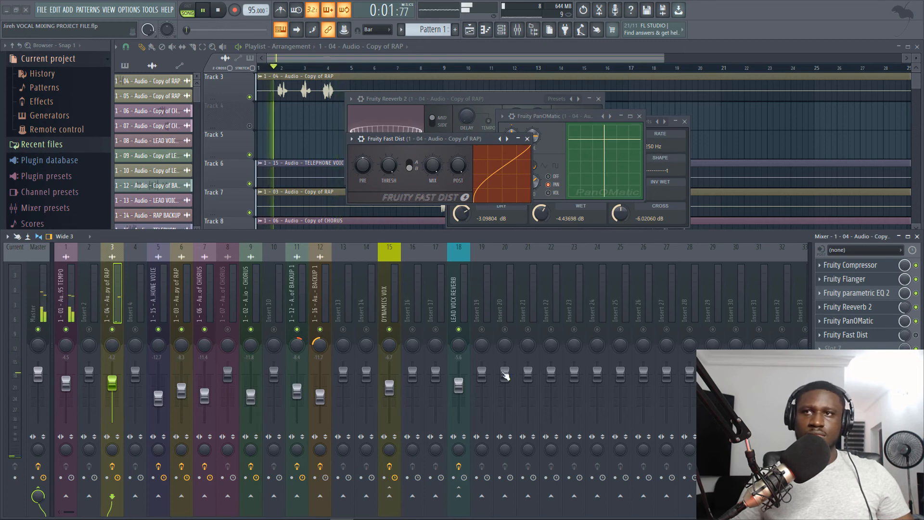
# Cut the rap vocal's highs with band 7 of the parametric EQ and lower Fruity Flanger's mix level while auditioning.
pyautogui.click(858, 298)
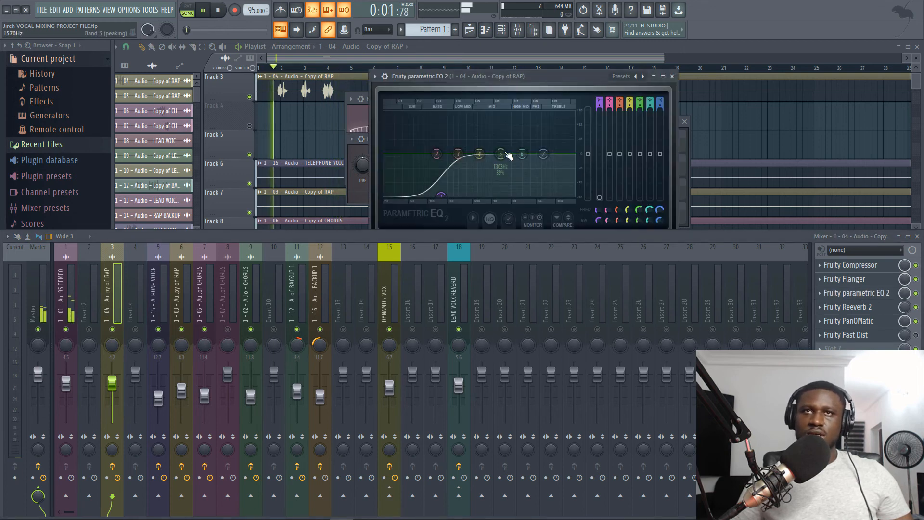
pyautogui.press('space')
pyautogui.moveTo(543, 164); pyautogui.dragTo(526, 167)
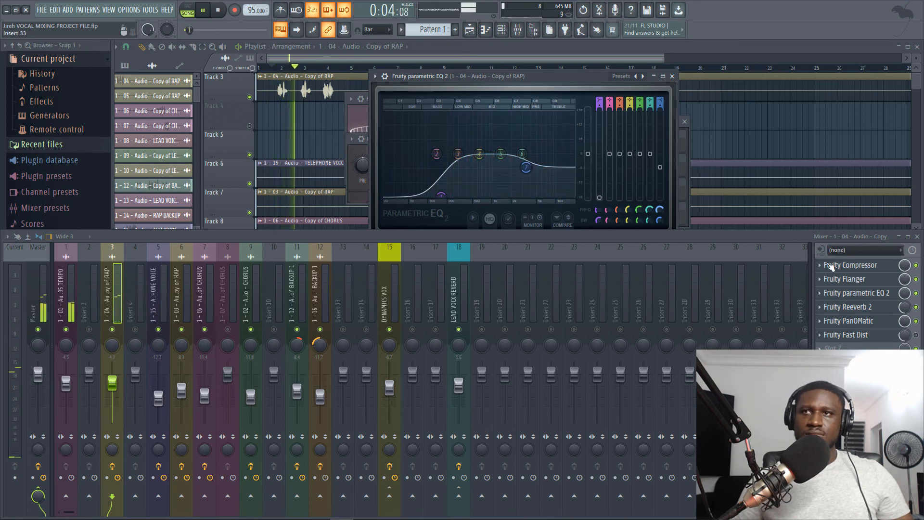
pyautogui.press('space')
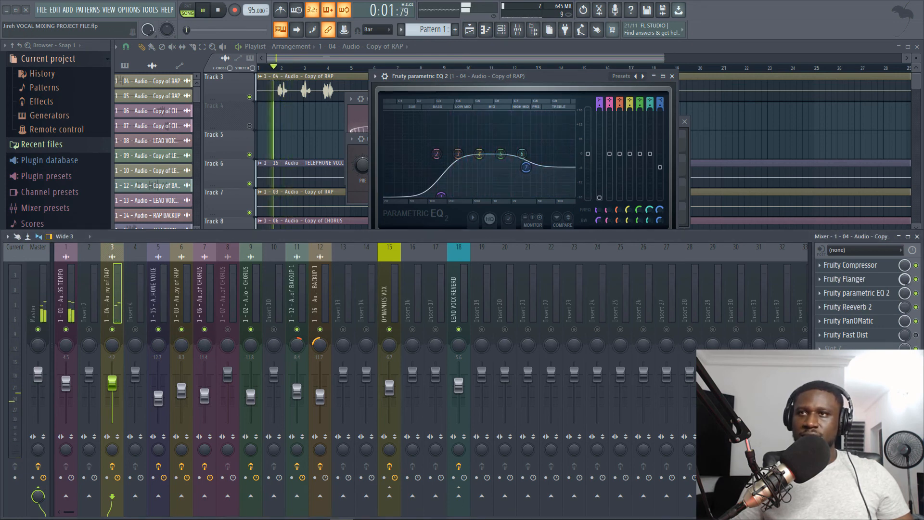
pyautogui.press('space')
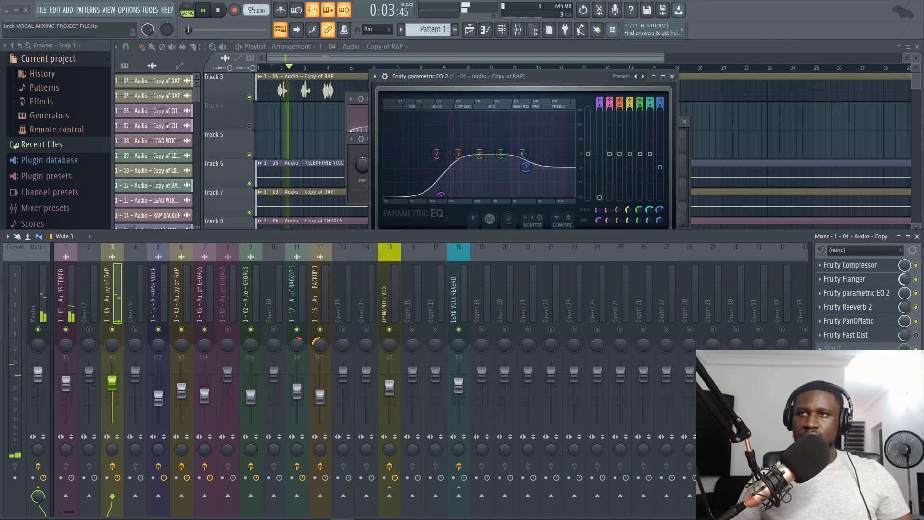
pyautogui.press('space')
# Lower the gain of the rap vocal's Fruity Compressor to 4.5 dB and close the compressor.
pyautogui.click(850, 264)
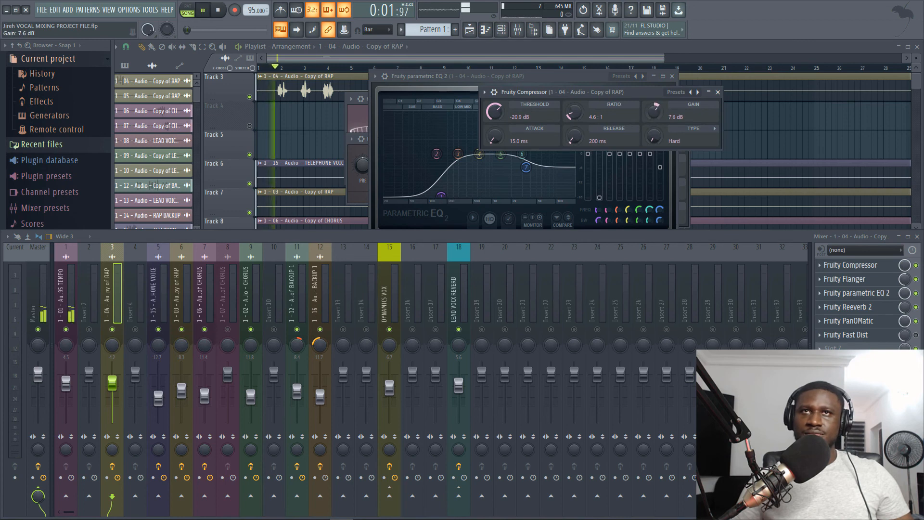
pyautogui.moveTo(654, 111); pyautogui.dragTo(653, 118)
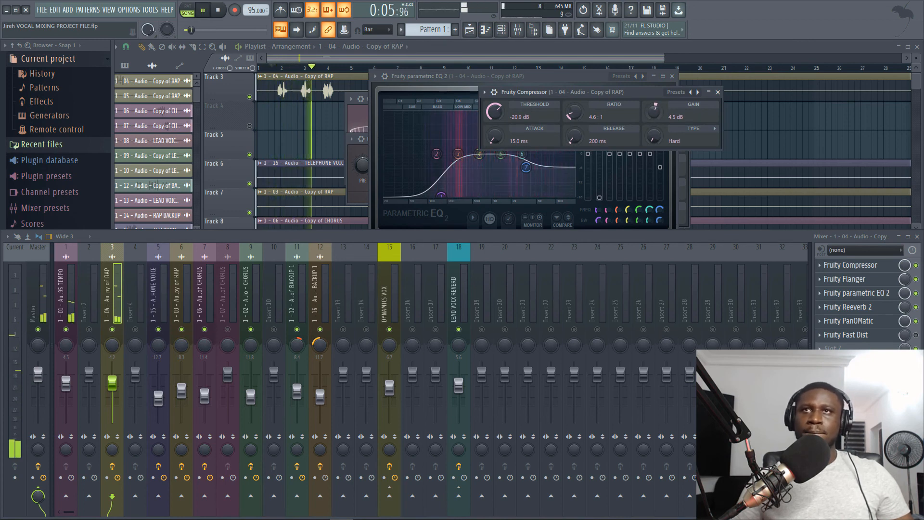
pyautogui.click(718, 92)
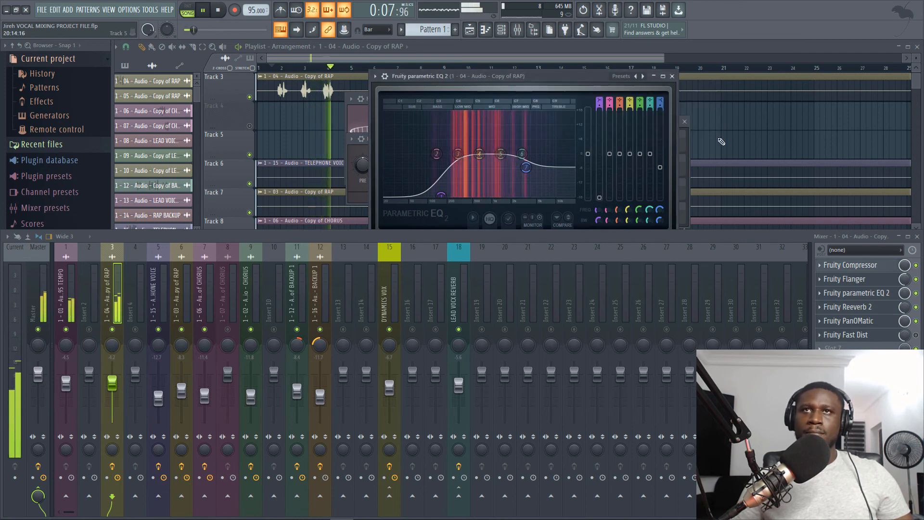
# Close the rap vocal's remaining EQ, reverb, PanOMatic and Fast Dist plugin windows.
pyautogui.click(672, 76)
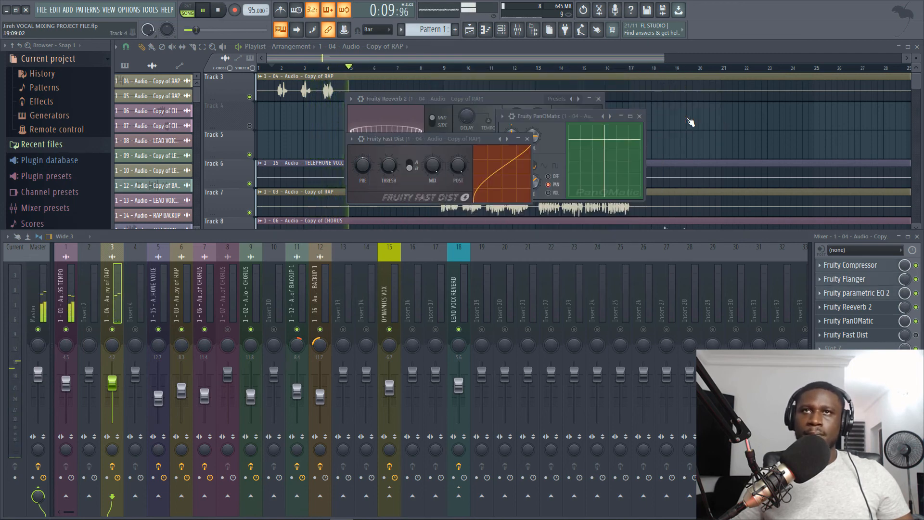
pyautogui.click(598, 98)
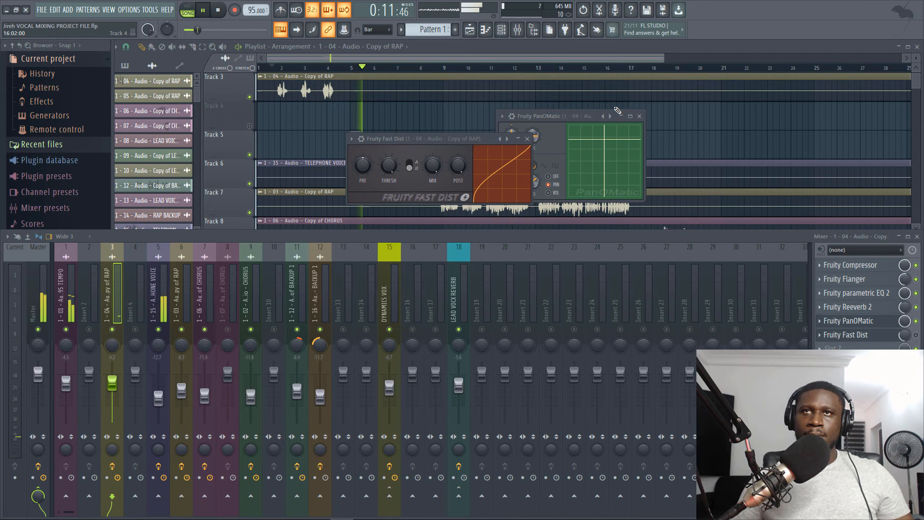
pyautogui.click(640, 117)
pyautogui.click(528, 139)
# Locate the Copy of BACKUP 1 clip on Track 12, select its mixer insert, and play from about bar 9.
pyautogui.scroll(-2, 433, 144)
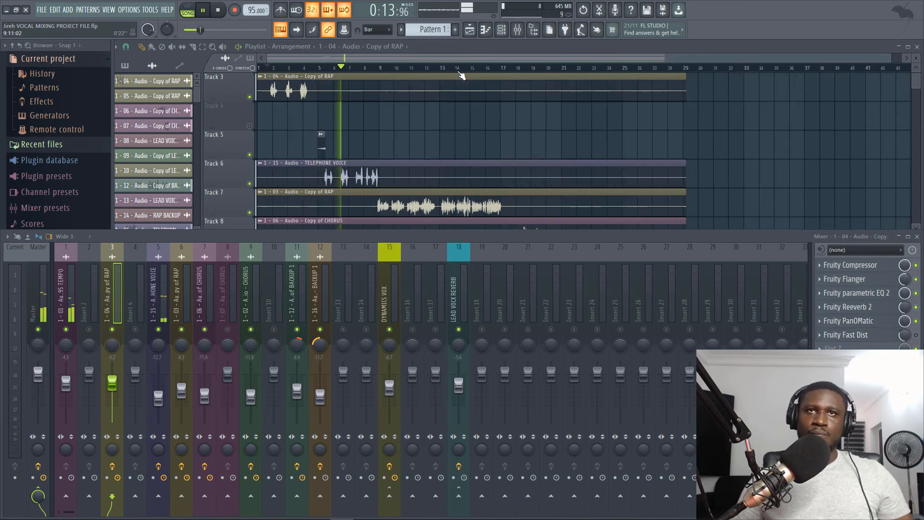
pyautogui.scroll(-2, 433, 144)
pyautogui.scroll(-2, 433, 147)
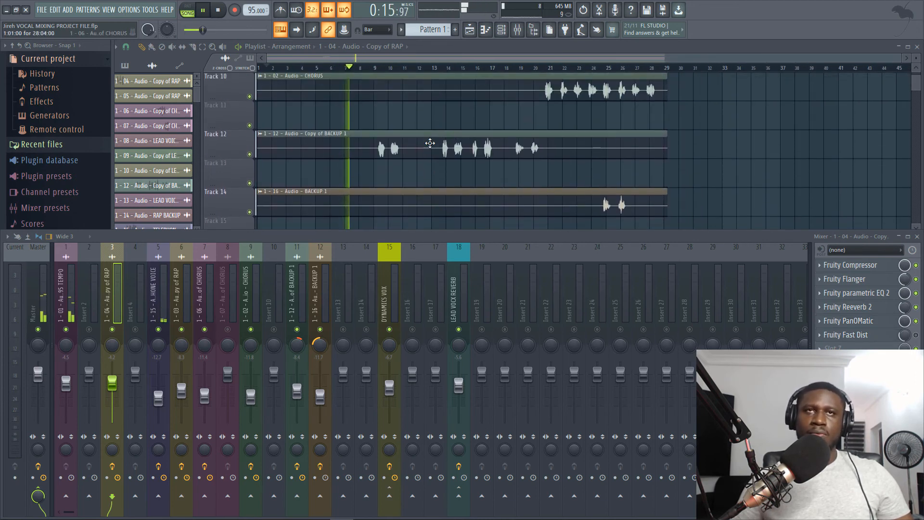
pyautogui.scroll(-4, 430, 143)
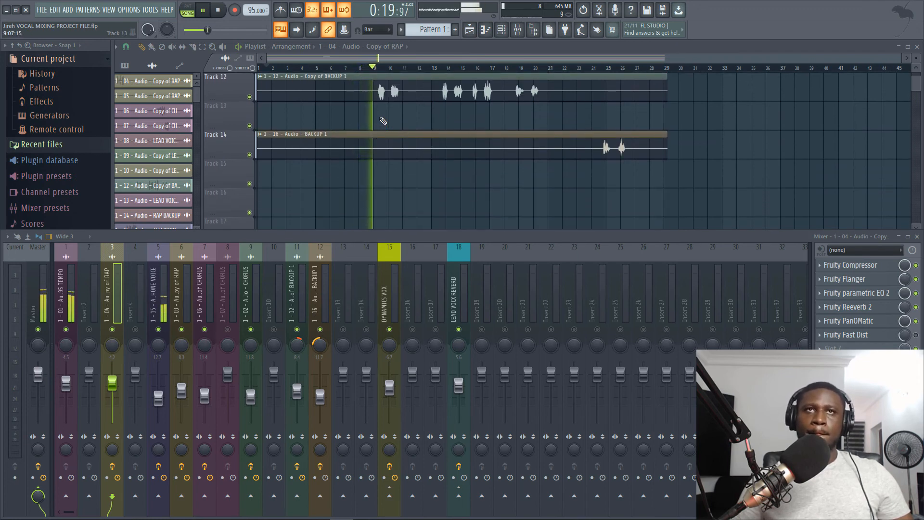
pyautogui.scroll(1, 407, 122)
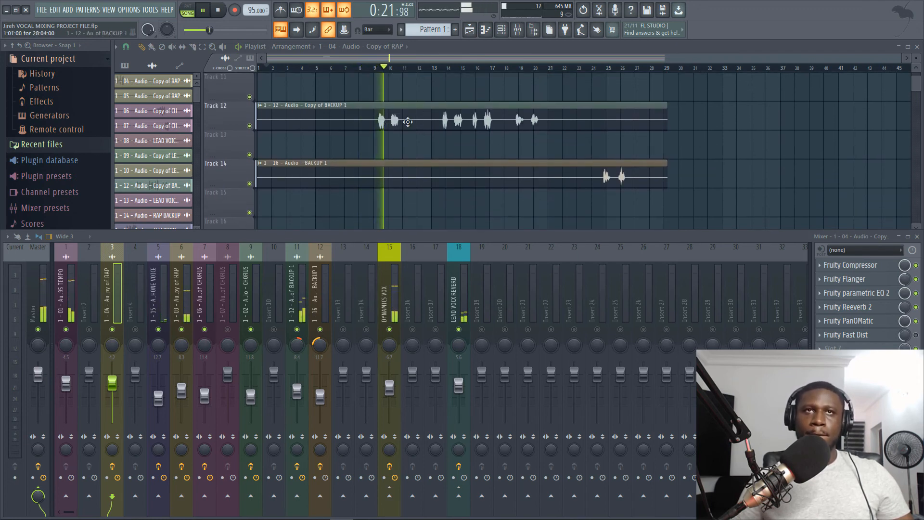
pyautogui.doubleClick(433, 120)
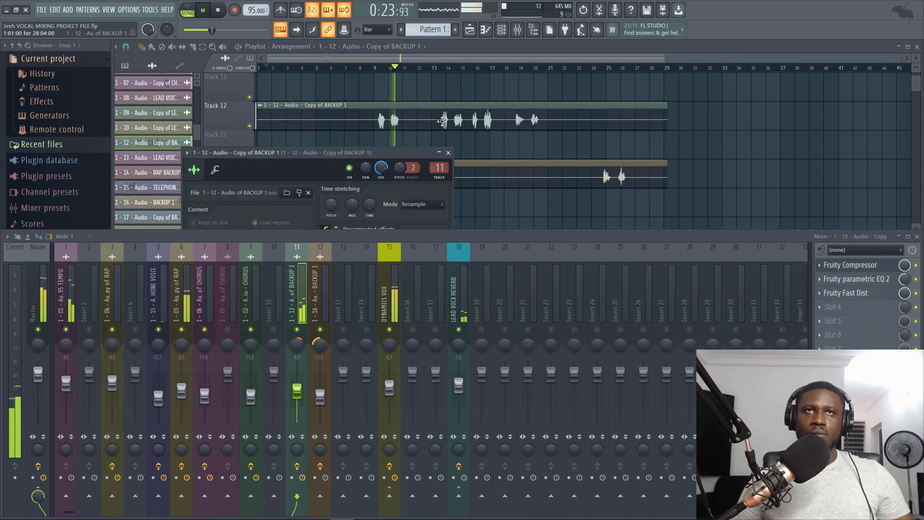
pyautogui.press('space')
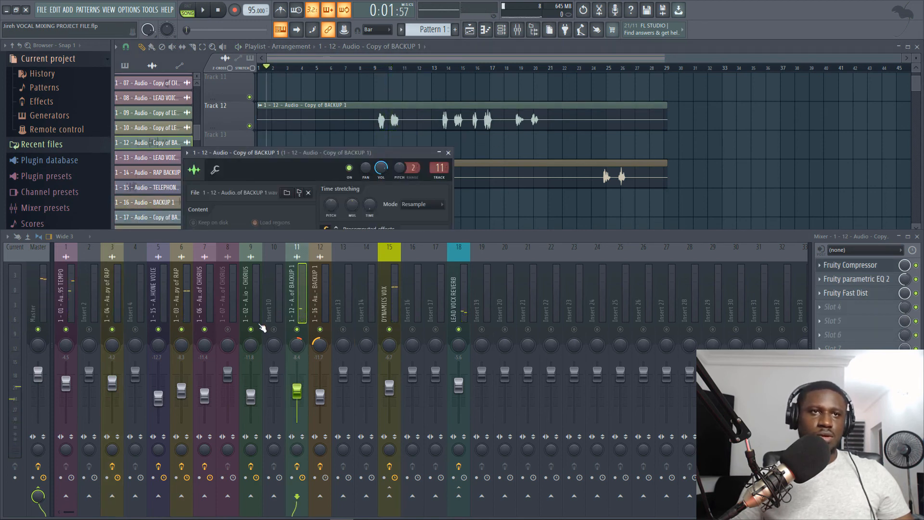
pyautogui.click(376, 68)
pyautogui.press('space')
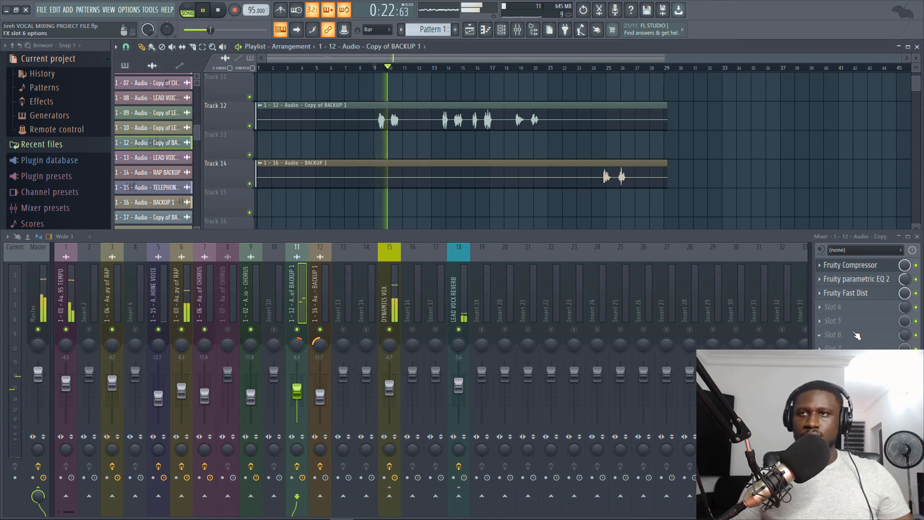
# Add Fruity Reeverb 2 in slot 4 of the BACKUP 1 insert and slightly raise its wet level.
pyautogui.click(855, 315)
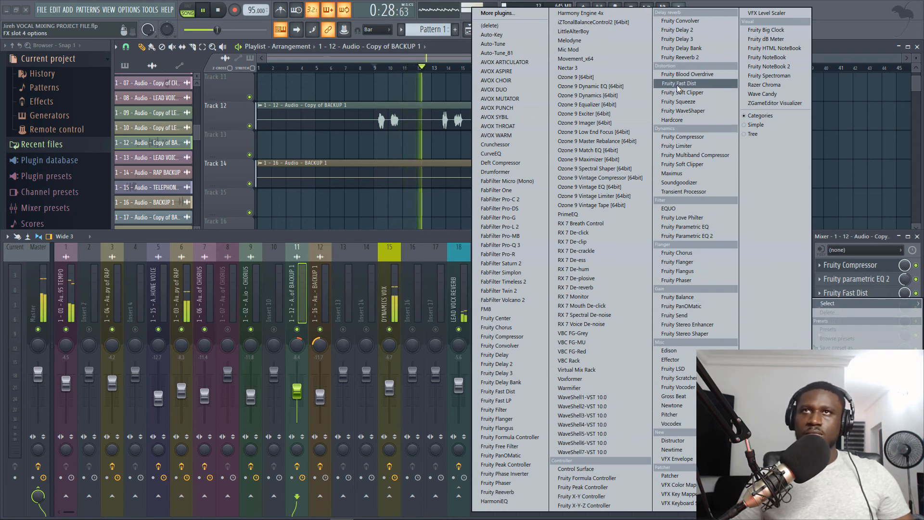
pyautogui.click(679, 57)
pyautogui.press('space')
pyautogui.moveTo(298, 129); pyautogui.dragTo(637, 120)
pyautogui.moveTo(742, 146); pyautogui.dragTo(742, 143)
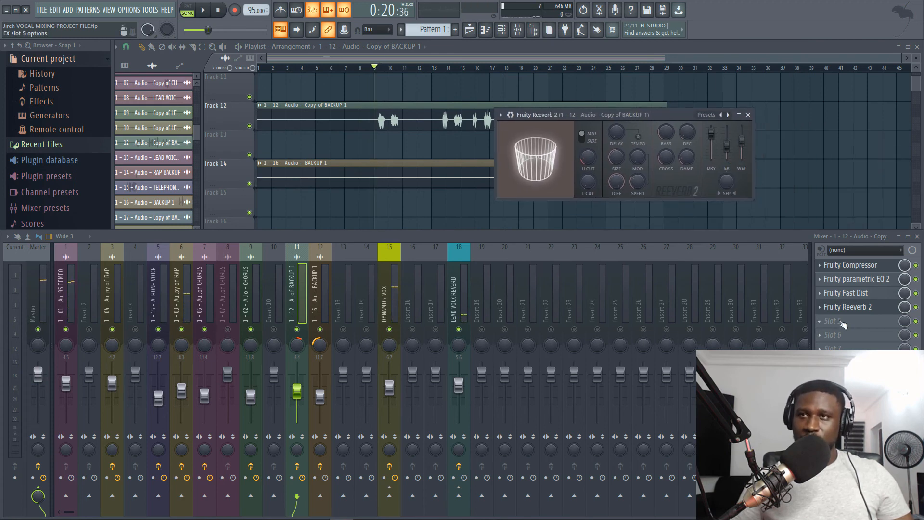
# Increase the backup reverb's room size and raise its low cut to about 395 Hz while auditioning the backup vocal.
pyautogui.press('space')
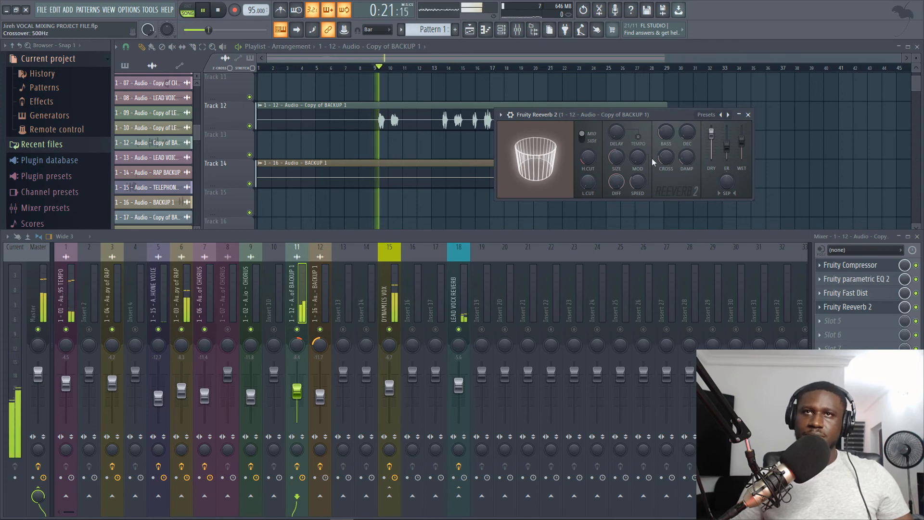
pyautogui.press('space')
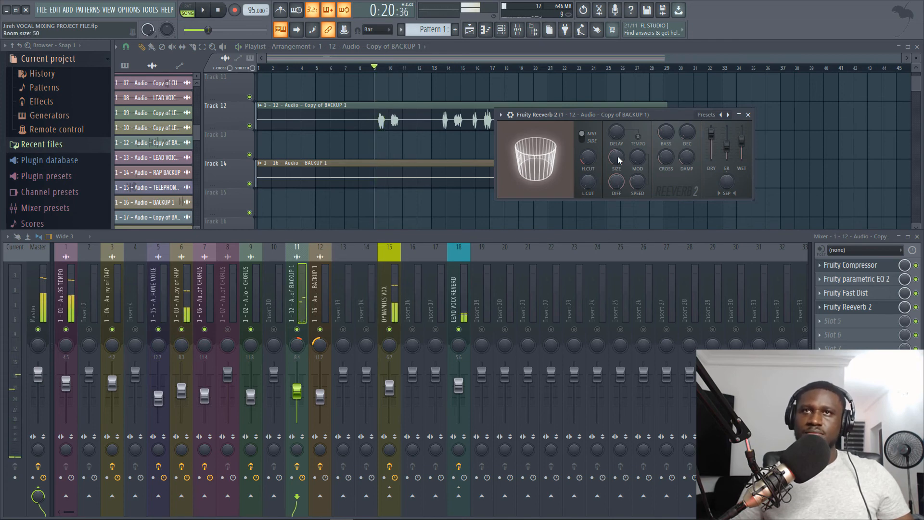
pyautogui.moveTo(617, 155); pyautogui.dragTo(617, 149)
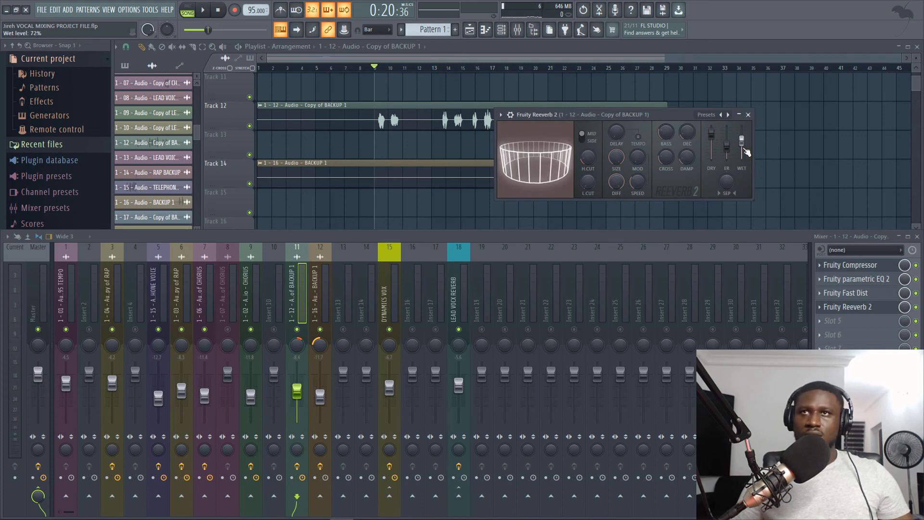
pyautogui.press('space')
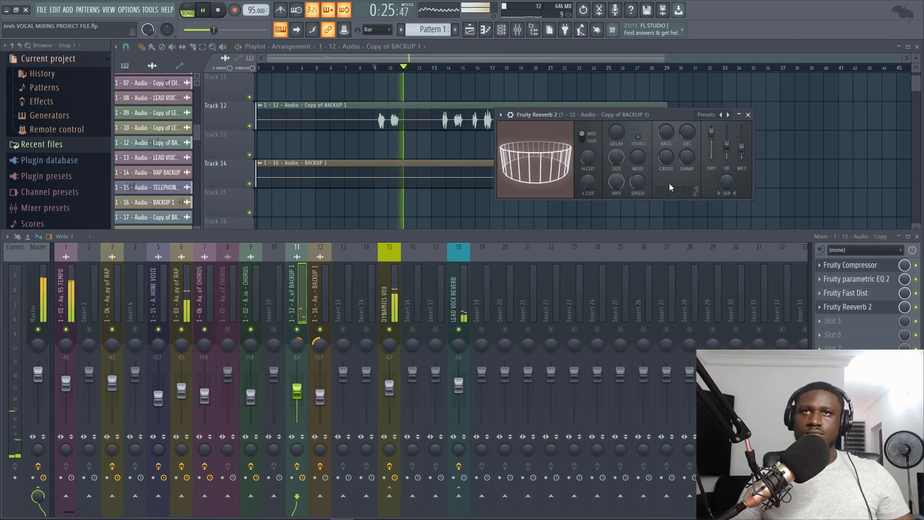
pyautogui.moveTo(587, 183); pyautogui.dragTo(587, 172)
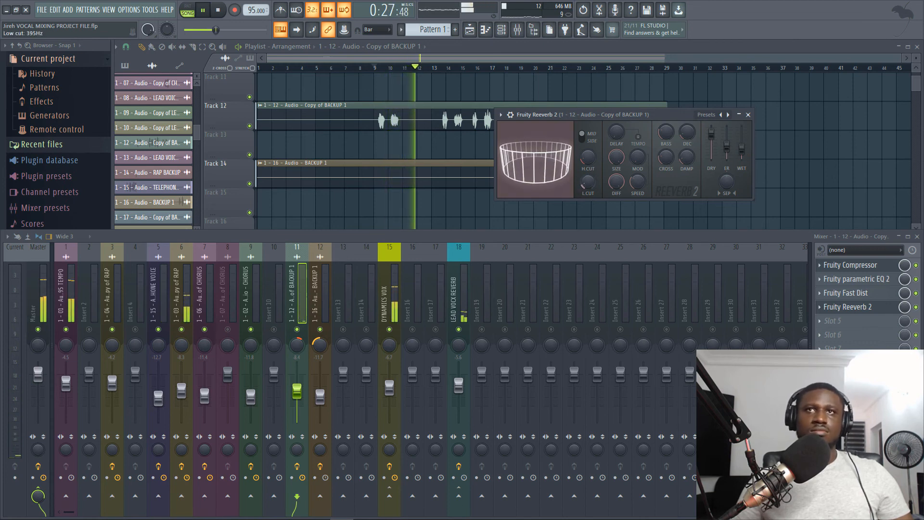
# Lower the Copy of BACKUP 1 reverb's bass, set its wet level to about 39%, then audition and close it.
pyautogui.moveTo(666, 132); pyautogui.dragTo(668, 145)
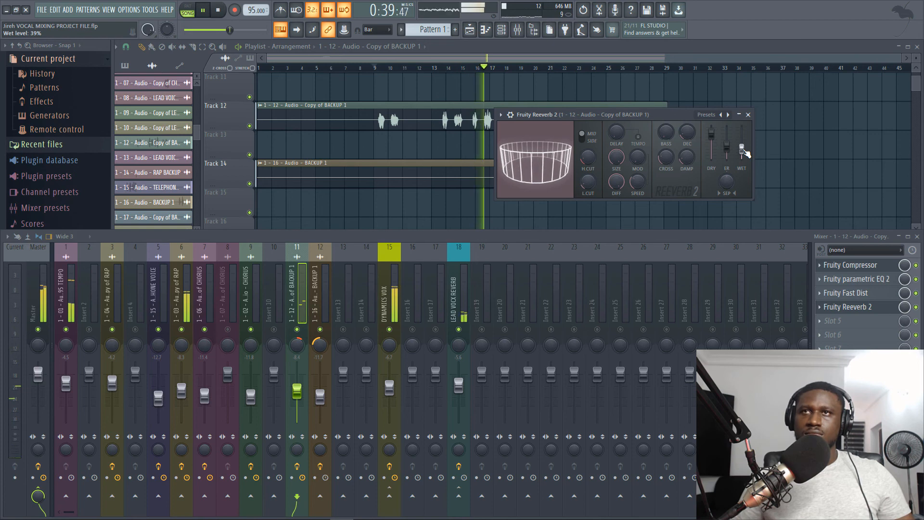
pyautogui.moveTo(657, 114); pyautogui.dragTo(721, 102)
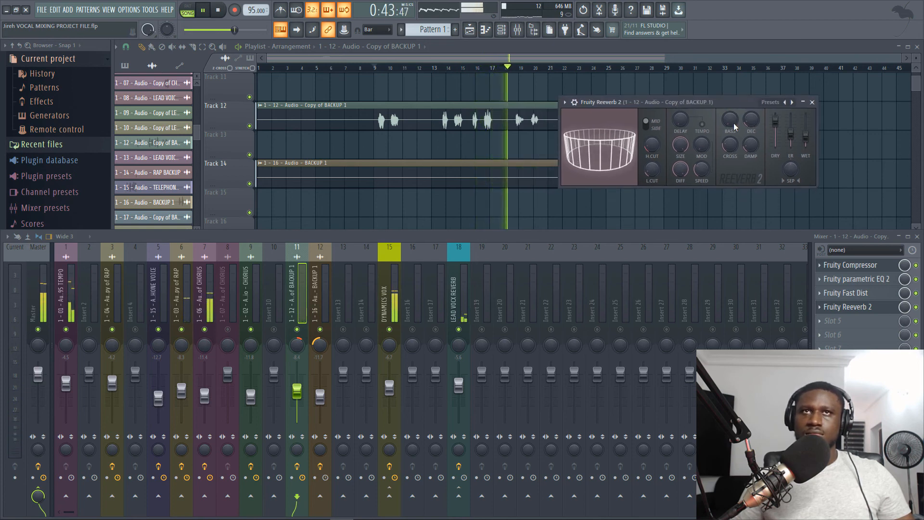
pyautogui.press('space')
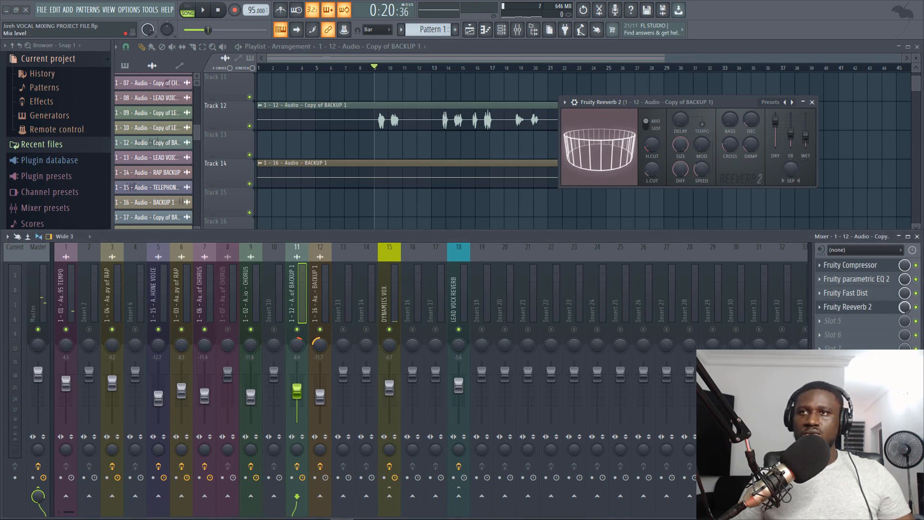
pyautogui.press('space')
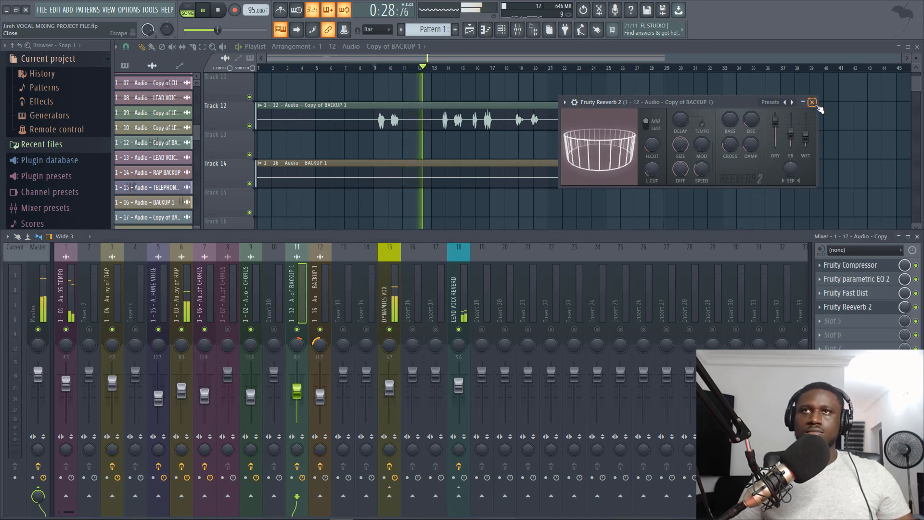
pyautogui.click(812, 102)
# Open the BACKUP 1 clip on Track 14 with its mixer insert selected, and audition it from about bar 24.
pyautogui.scroll(2, 454, 146)
pyautogui.scroll(-2, 454, 146)
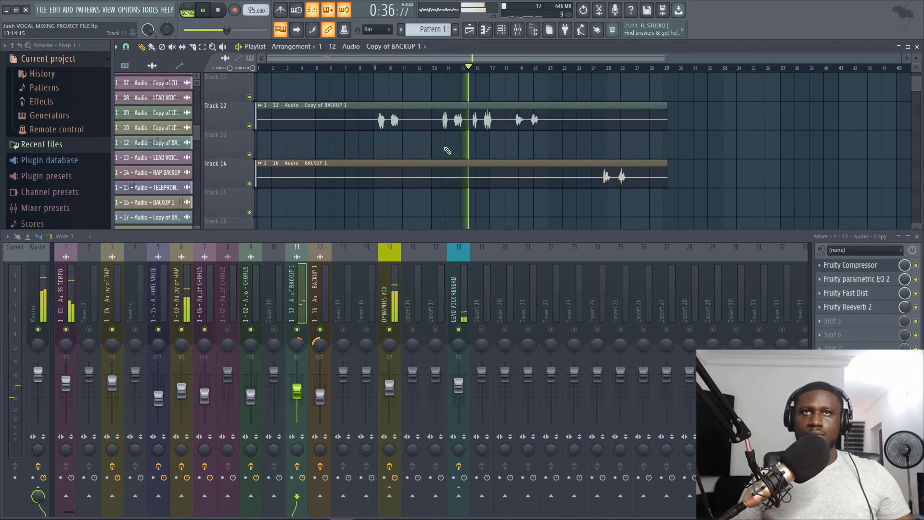
pyautogui.scroll(3, 445, 149)
pyautogui.scroll(-3, 532, 97)
pyautogui.press('space')
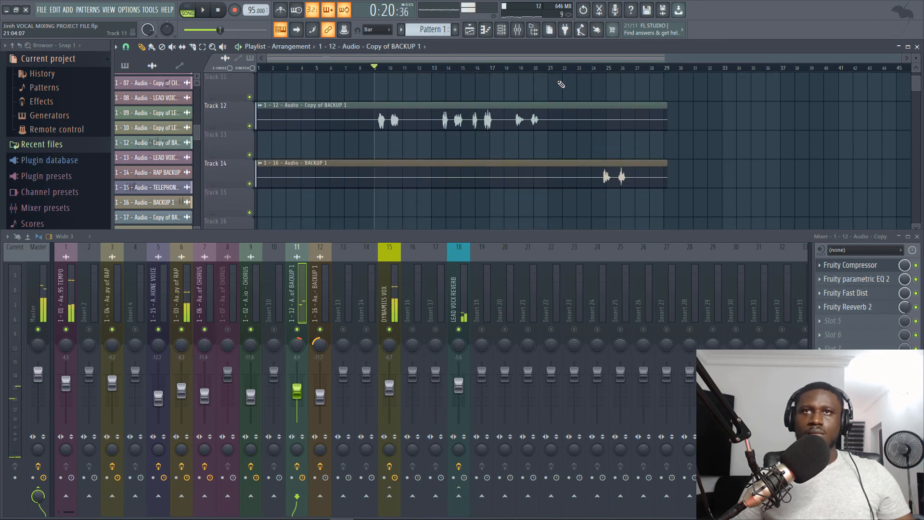
pyautogui.click(595, 67)
pyautogui.doubleClick(594, 167)
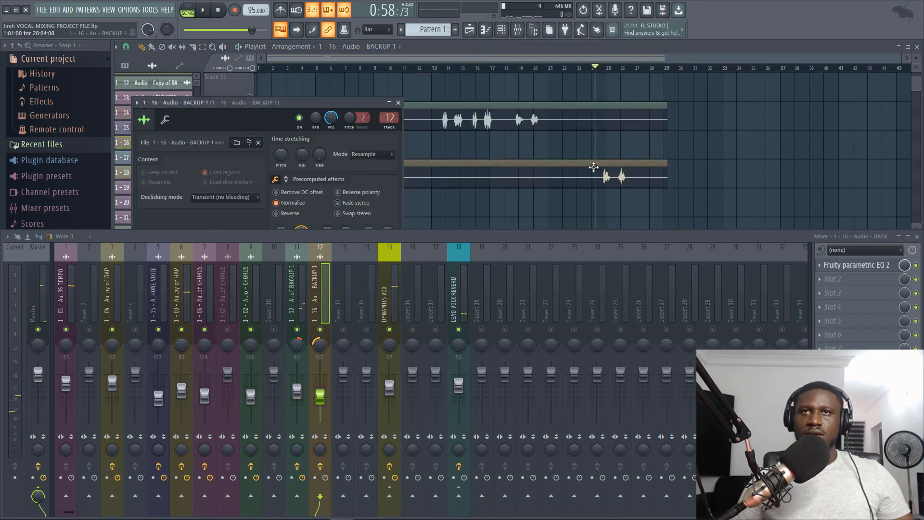
pyautogui.press('space')
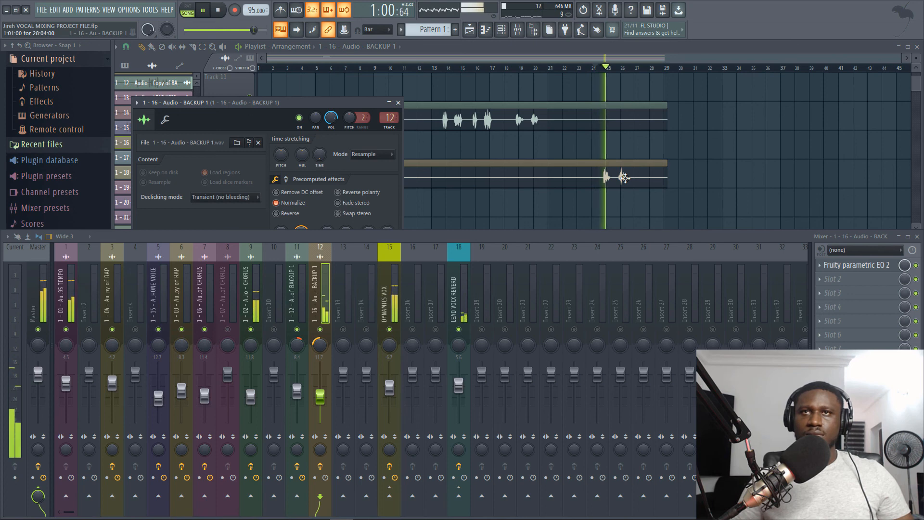
pyautogui.press('space')
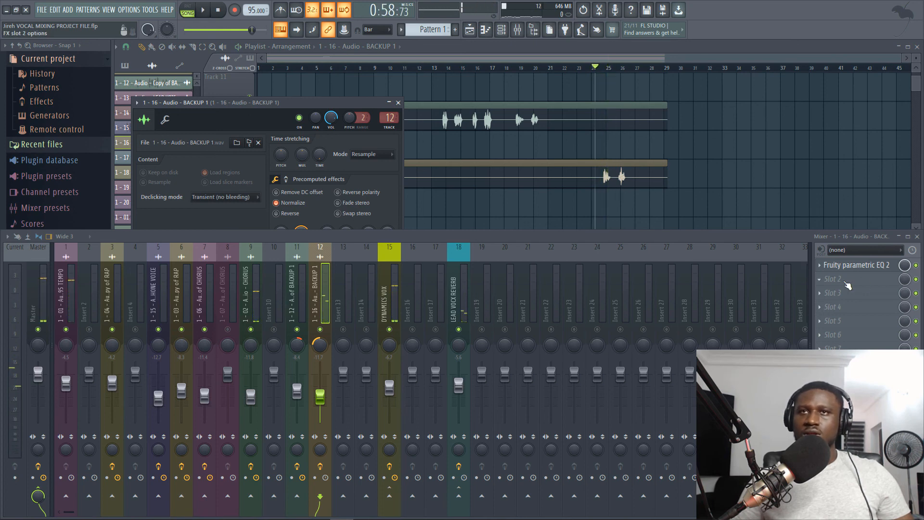
# Add Fruity Reeverb 2 in slot 2 of the BACKUP 1 insert and raise its wet level.
pyautogui.click(836, 280)
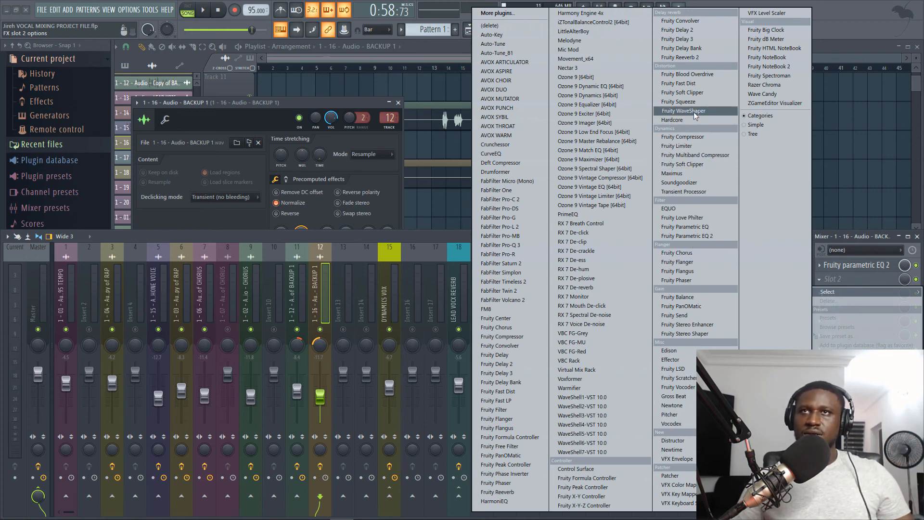
pyautogui.click(680, 57)
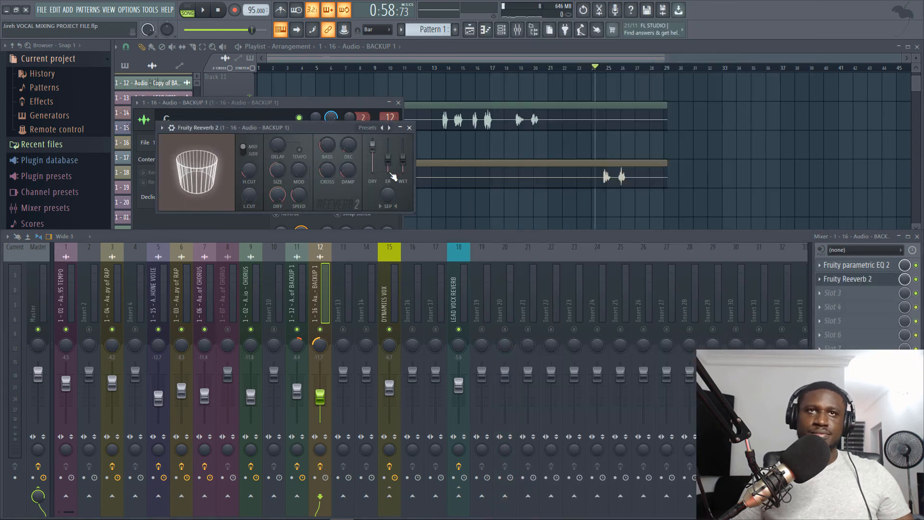
pyautogui.moveTo(406, 177); pyautogui.dragTo(404, 159)
pyautogui.press('space')
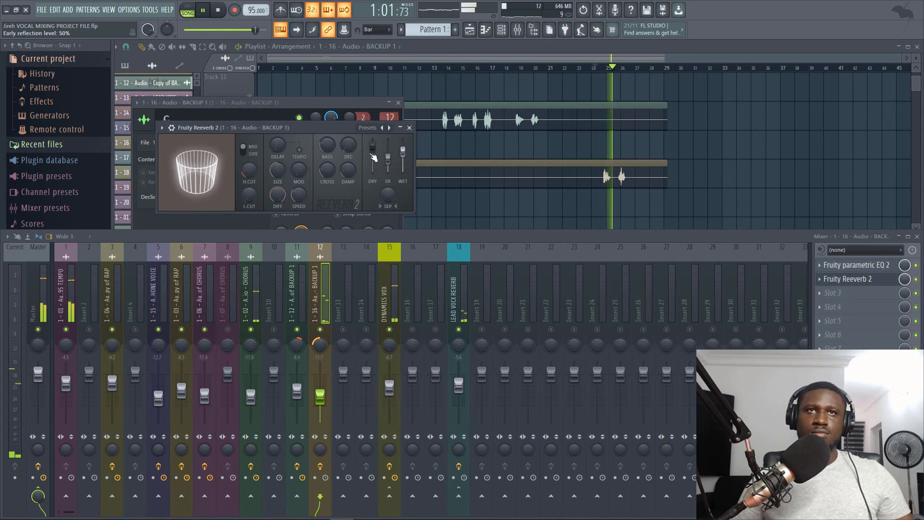
# Enlarge the BACKUP 1 reverb's room size, raise its low cut and set the bass multiplier to 32% while auditioning.
pyautogui.press('space')
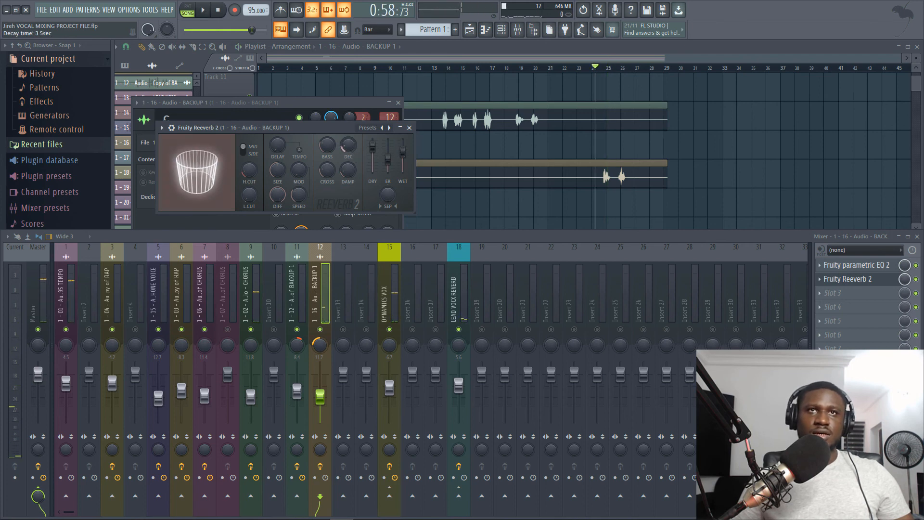
pyautogui.press('space')
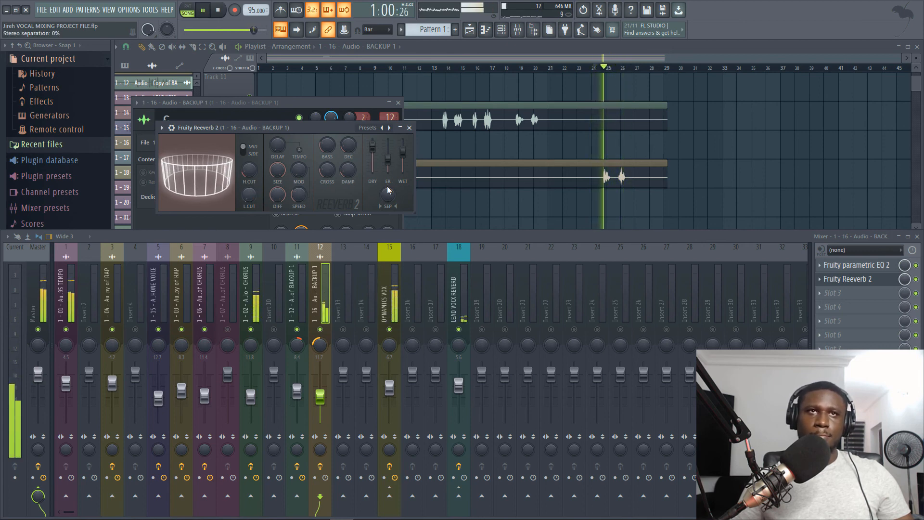
pyautogui.press('space')
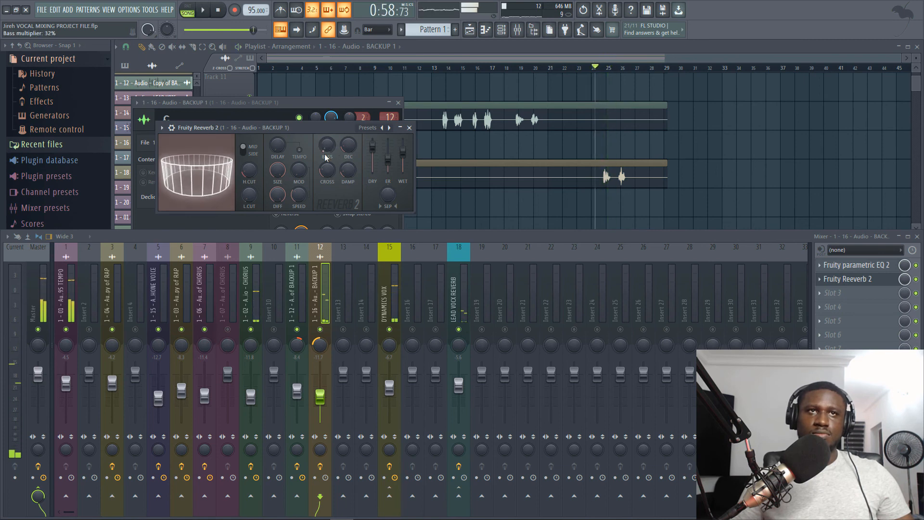
pyautogui.press('space')
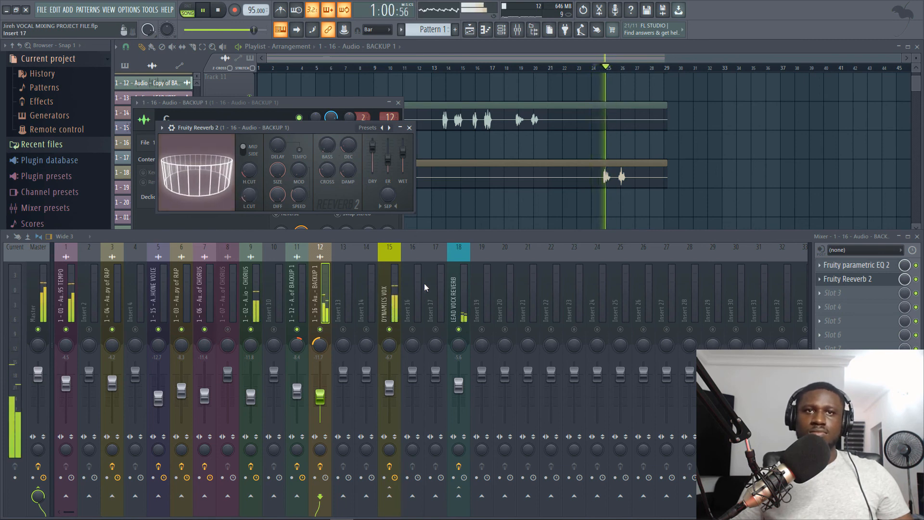
pyautogui.press('space')
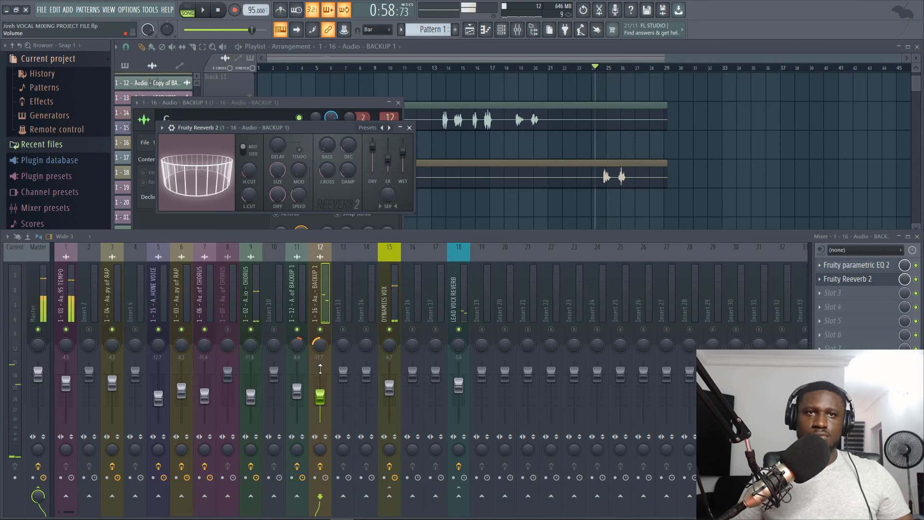
pyautogui.press('space')
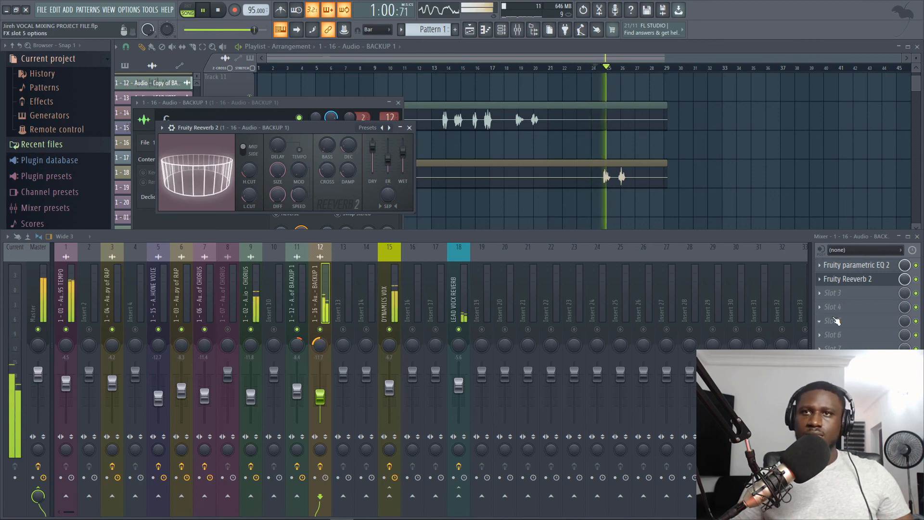
# Lower the BACKUP 1 insert's volume slightly, to about -12.4 dB, while auditioning it in the mix.
pyautogui.press('space')
pyautogui.moveTo(319, 396); pyautogui.dragTo(319, 406)
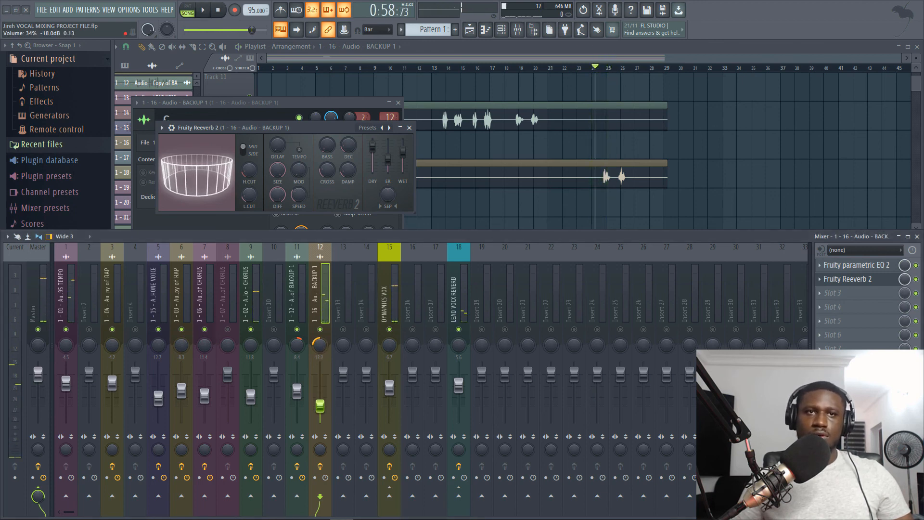
pyautogui.press('space')
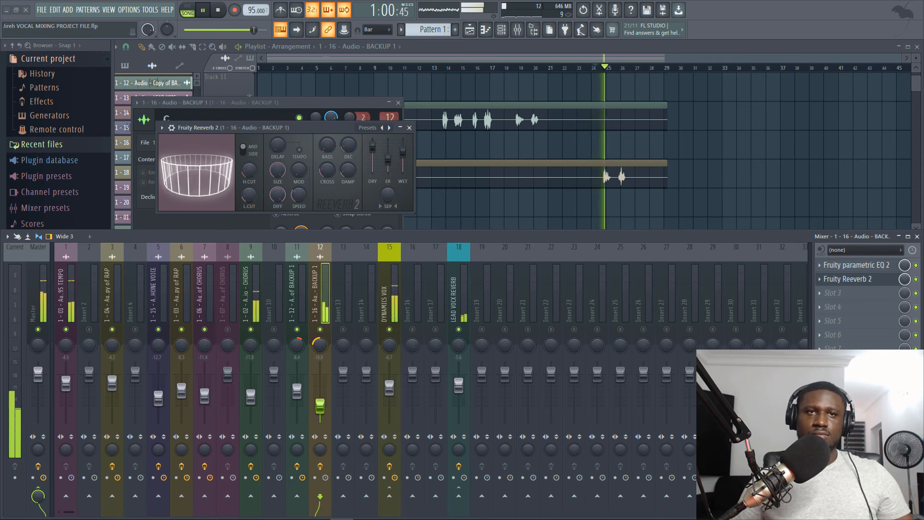
pyautogui.moveTo(319, 406); pyautogui.dragTo(319, 403)
pyautogui.press('space')
# Set the BACKUP 1 reverb's wet level to 24%, shorten its decay while auditioning, and close the reverb.
pyautogui.press('space')
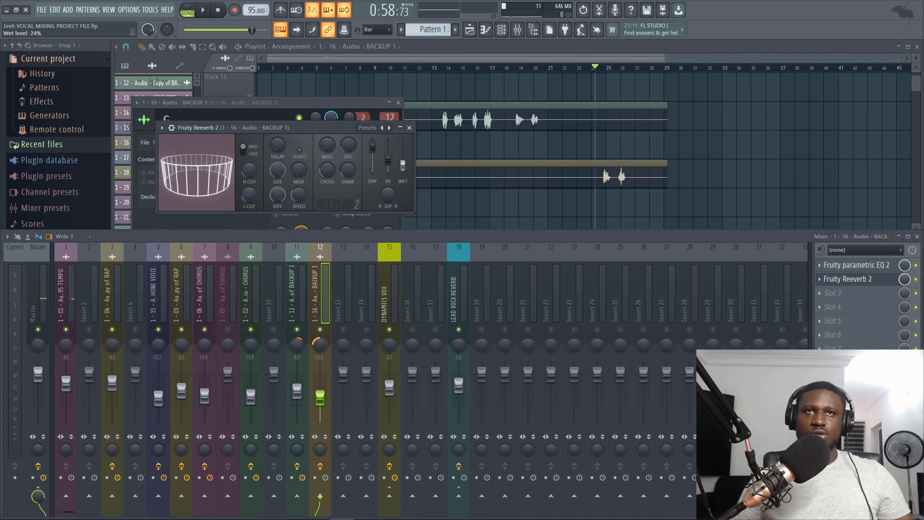
pyautogui.press('space')
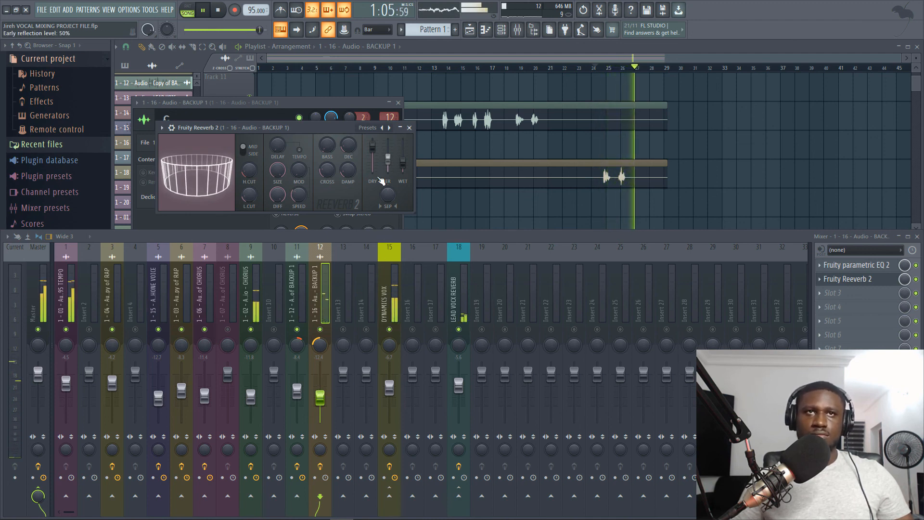
pyautogui.press('space')
pyautogui.press('space')
pyautogui.moveTo(350, 149); pyautogui.dragTo(349, 161)
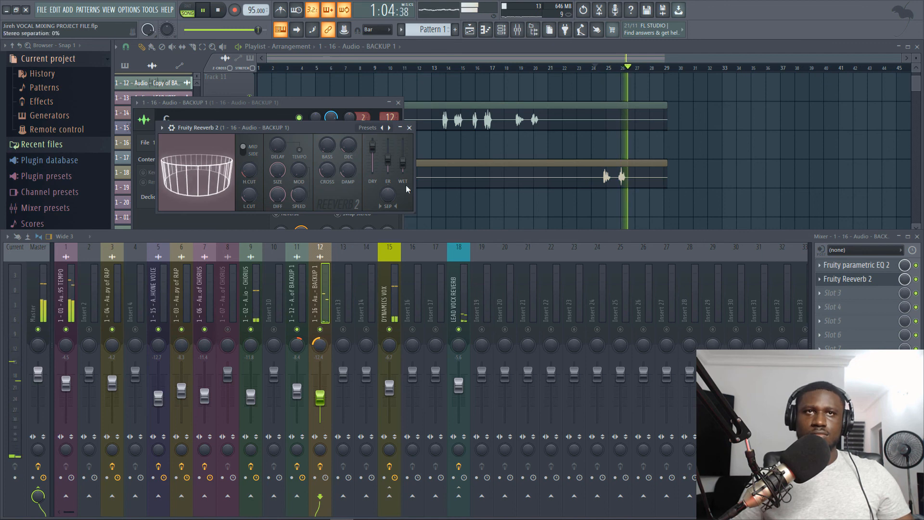
pyautogui.click(409, 128)
# Audition the soloed BACKUP 1 insert from about bar 24 and reduce the mix level of its Fruity Reeverb 2 slot.
pyautogui.click(595, 68)
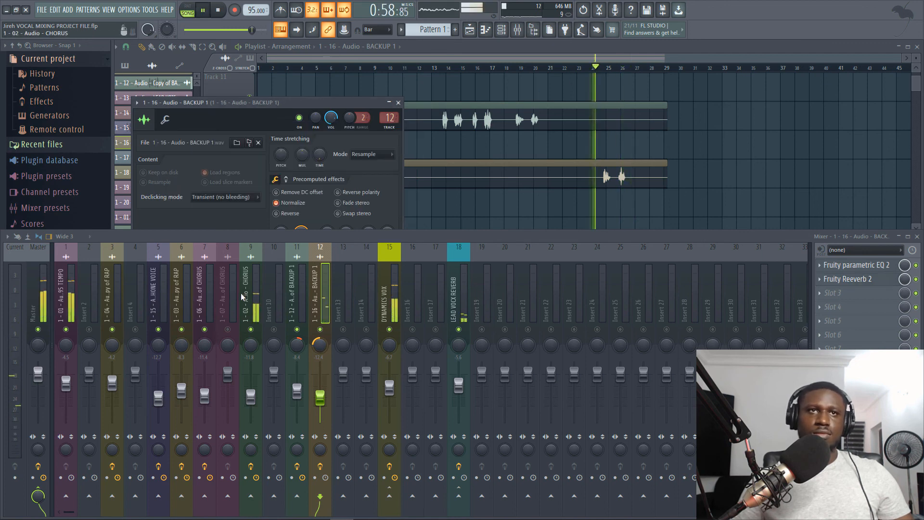
pyautogui.rightClick(320, 329)
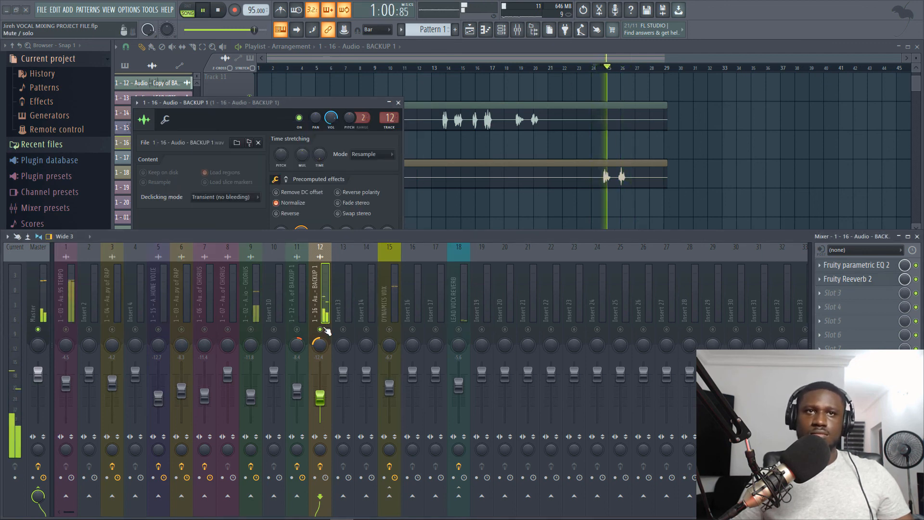
pyautogui.rightClick(323, 328)
pyautogui.rightClick(324, 329)
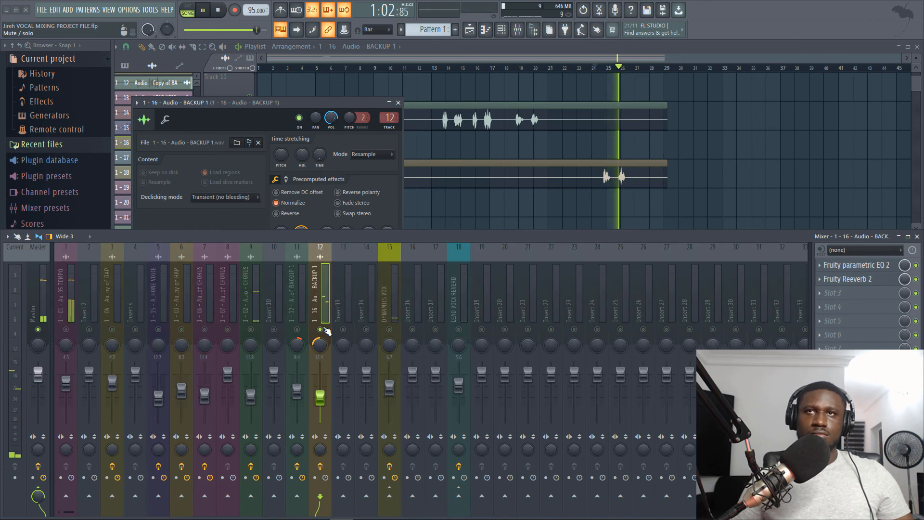
pyautogui.press('space')
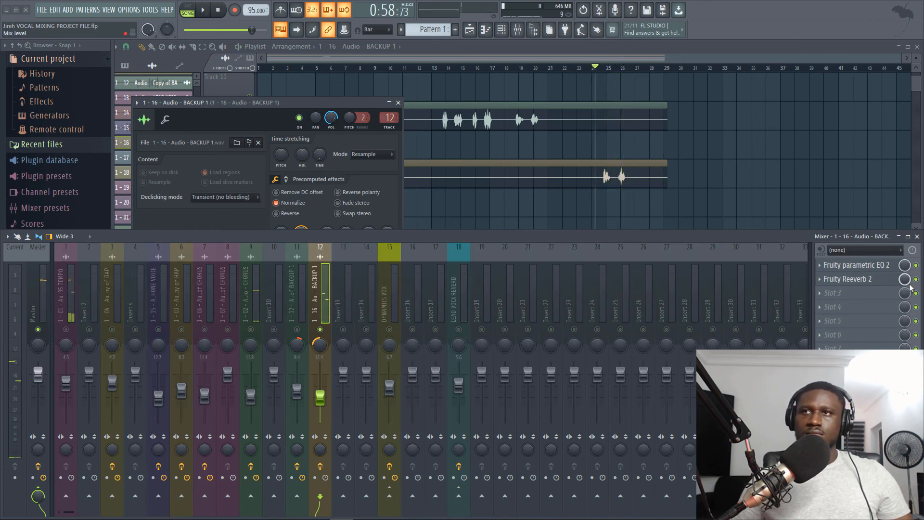
pyautogui.press('space')
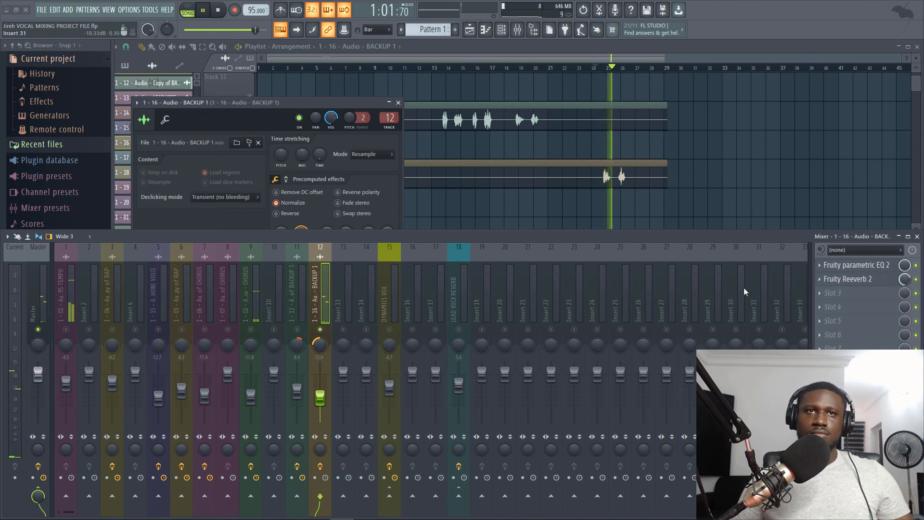
pyautogui.press('space')
# Lower the cutoff of the BACKUP 1 EQ's low-cut band, unsolo the insert, and close the EQ and clip settings.
pyautogui.click(873, 266)
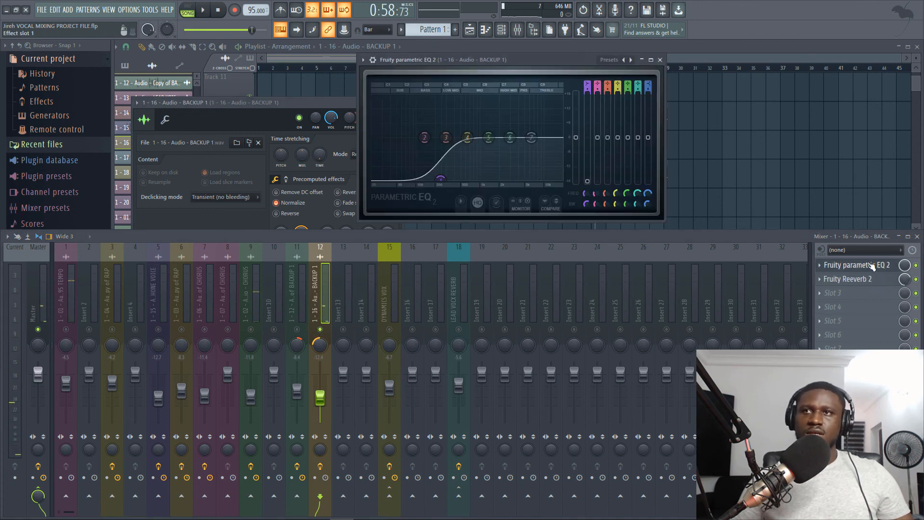
pyautogui.moveTo(438, 176); pyautogui.dragTo(421, 178)
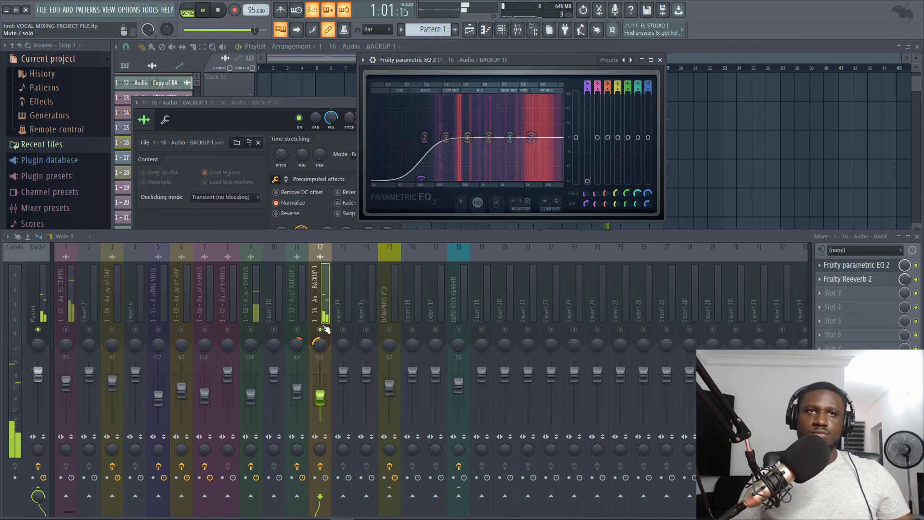
pyautogui.press('space')
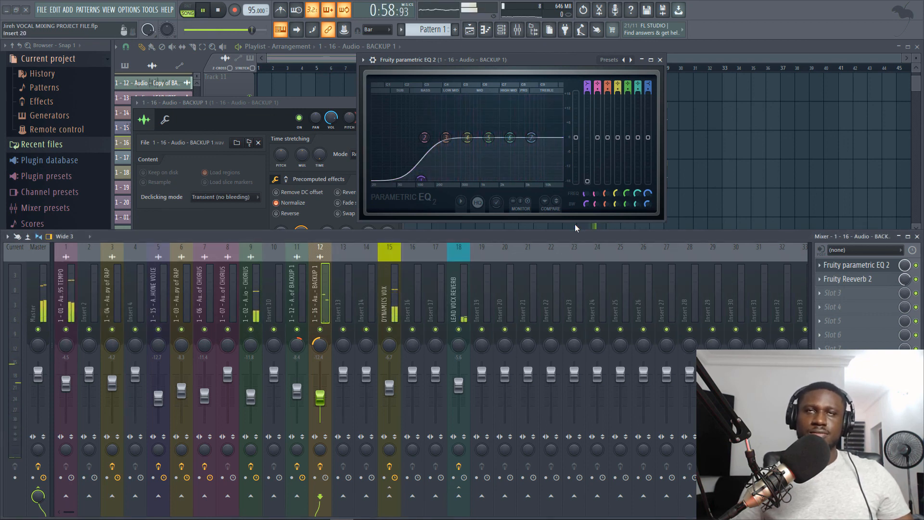
pyautogui.click(660, 60)
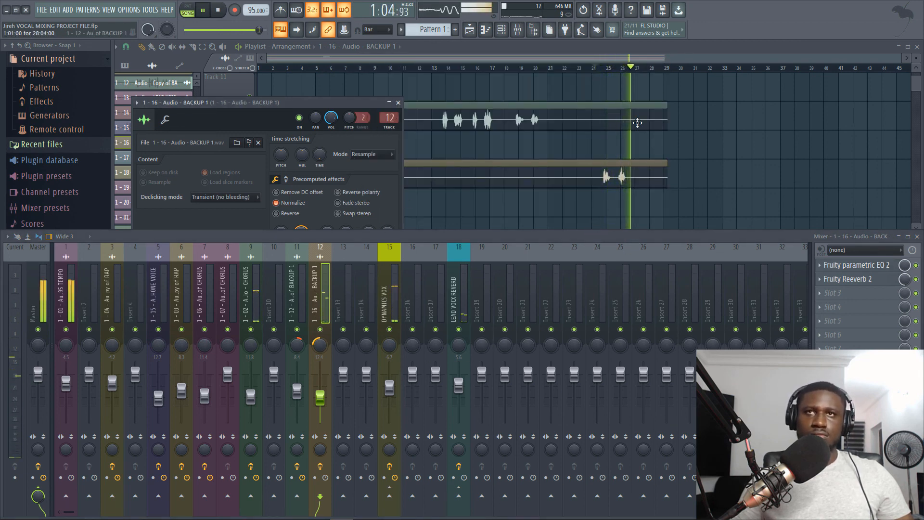
pyautogui.click(398, 103)
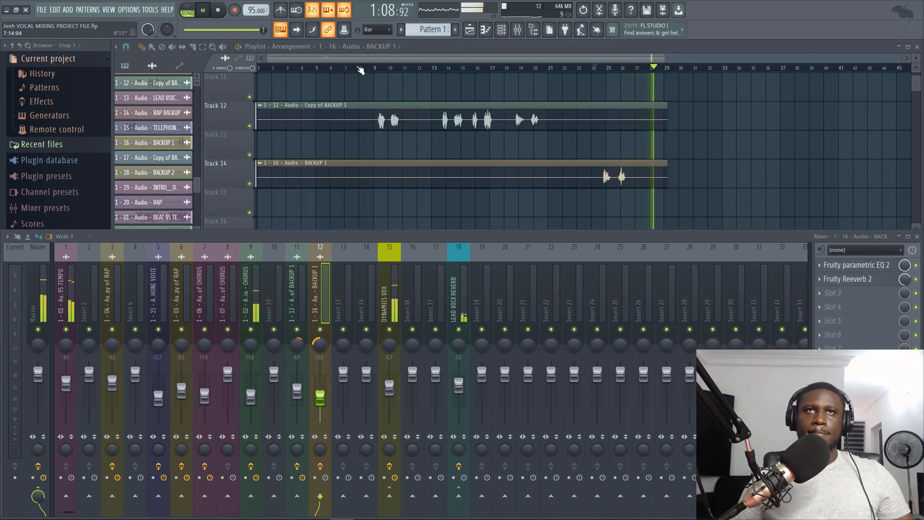
# Return to the song start, shrink the playlist tracks to fit, and play the full mix through.
pyautogui.press('space')
pyautogui.moveTo(277, 71); pyautogui.dragTo(224, 72)
pyautogui.scroll(-2, 813, 171)
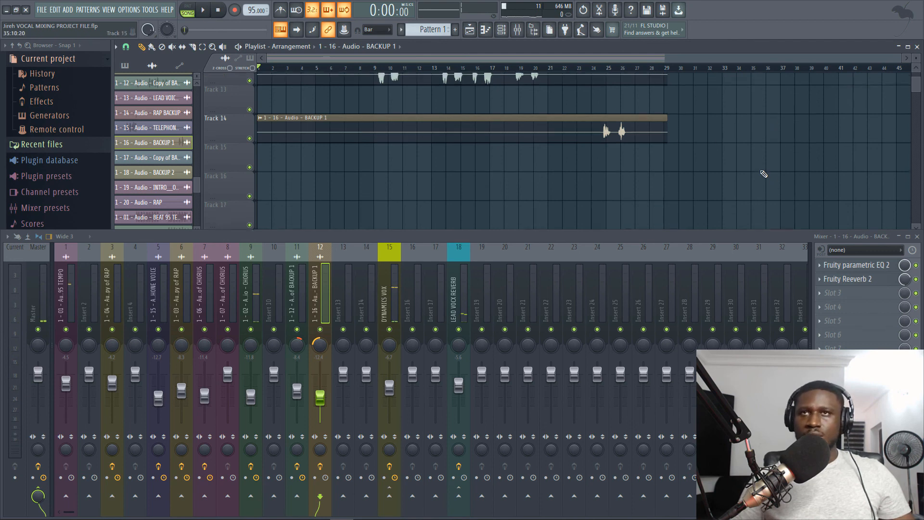
pyautogui.scroll(8, 779, 170)
pyautogui.scroll(2, 794, 126)
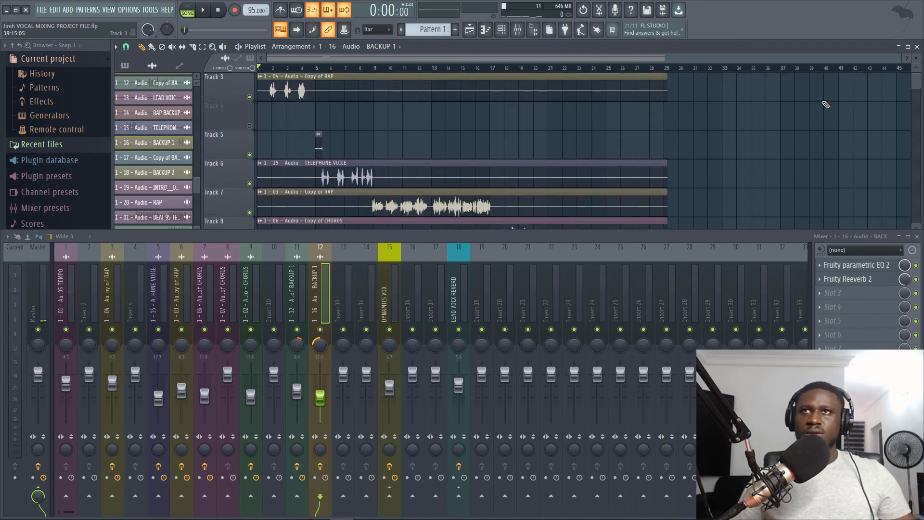
pyautogui.moveTo(918, 57); pyautogui.dragTo(918, 34)
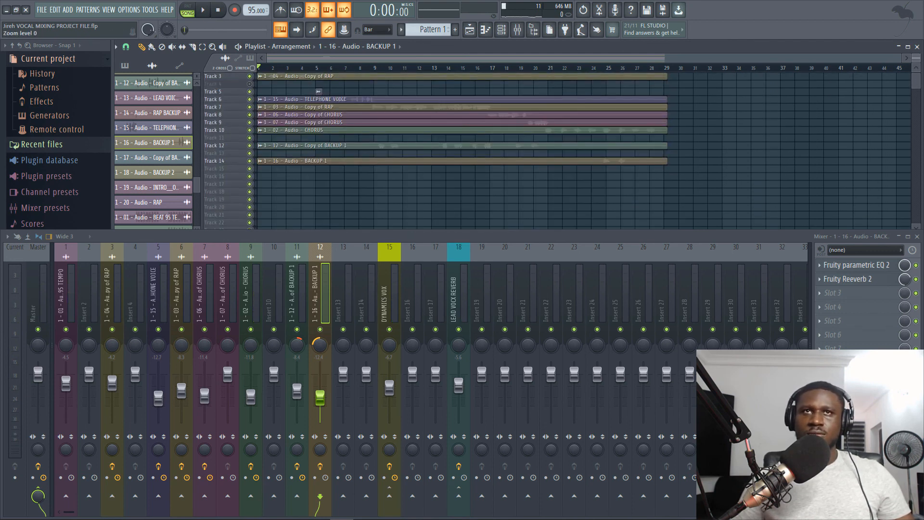
pyautogui.scroll(2, 567, 126)
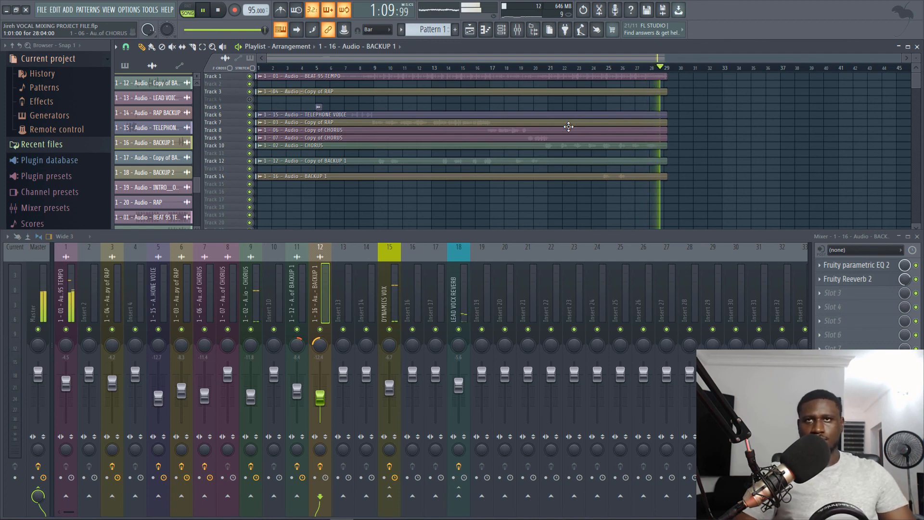
pyautogui.press('space')
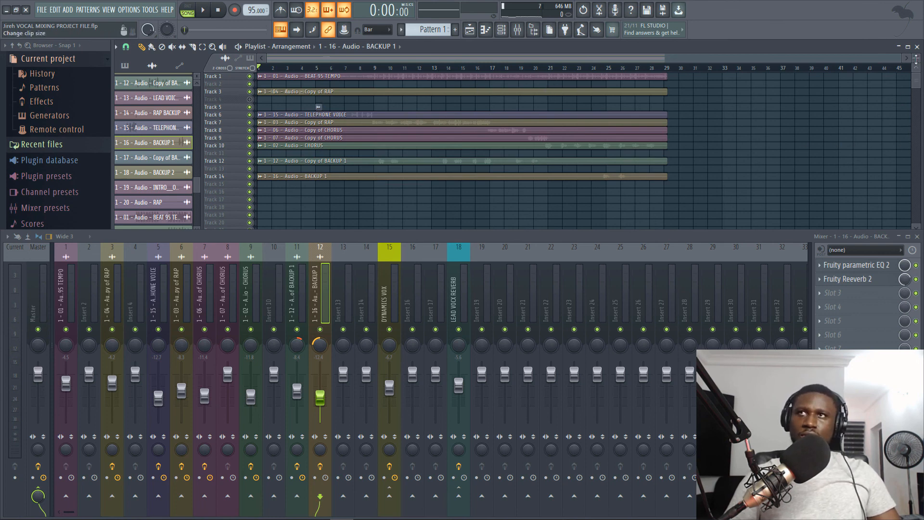
pyautogui.moveTo(916, 58); pyautogui.dragTo(916, 72)
pyautogui.scroll(-3, 500, 199)
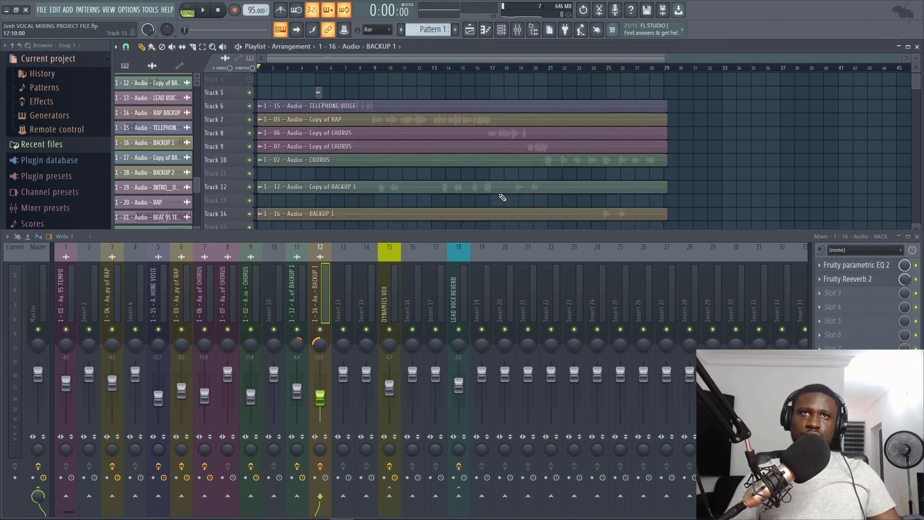
pyautogui.scroll(-3, 510, 193)
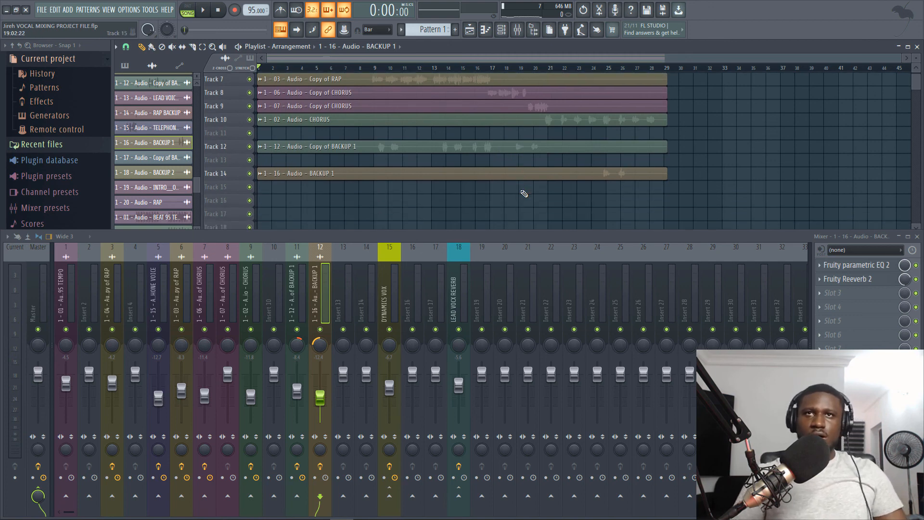